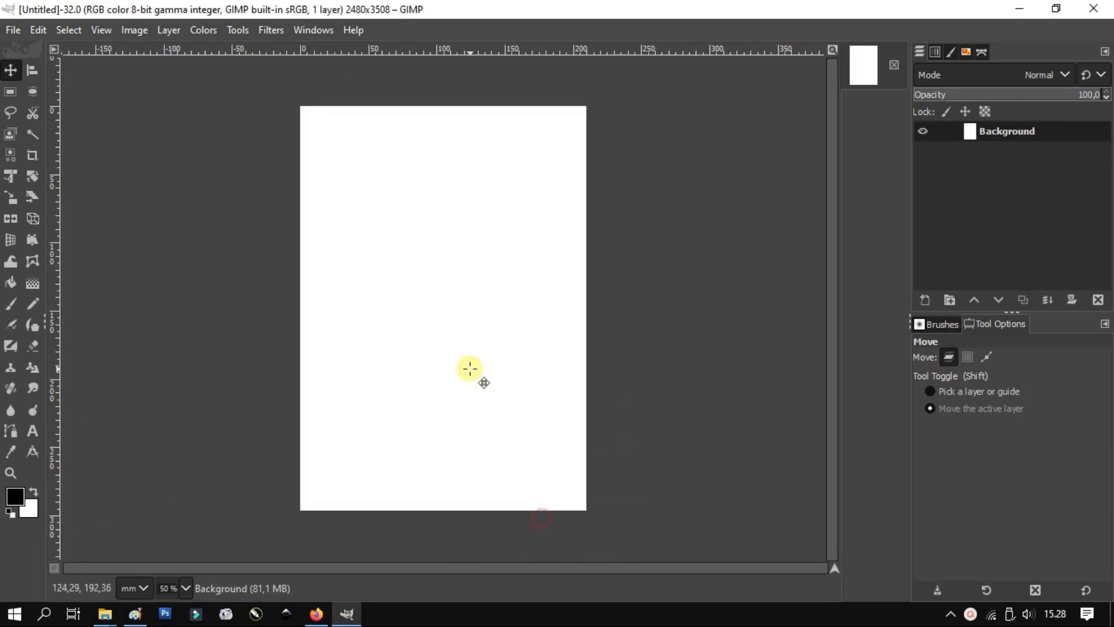
- Select the page's upper part with a rectangle of about 2548 × 1447 px and add a new layer named "shape"
key("r")
left_click_drag(297, 102, 590, 269)
left_click(924, 301)
key("Return")
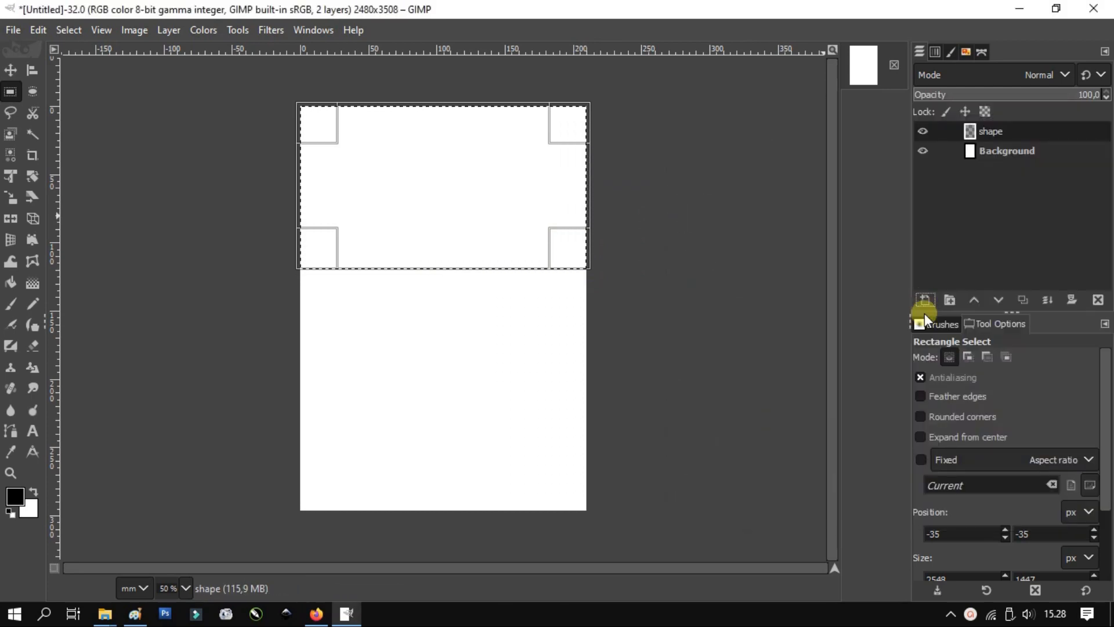
- Fill the selected area on the "shape" layer with the black foreground color and clear the selection
right_click(440, 298)
mouse_move(510, 343)
left_click(621, 343)
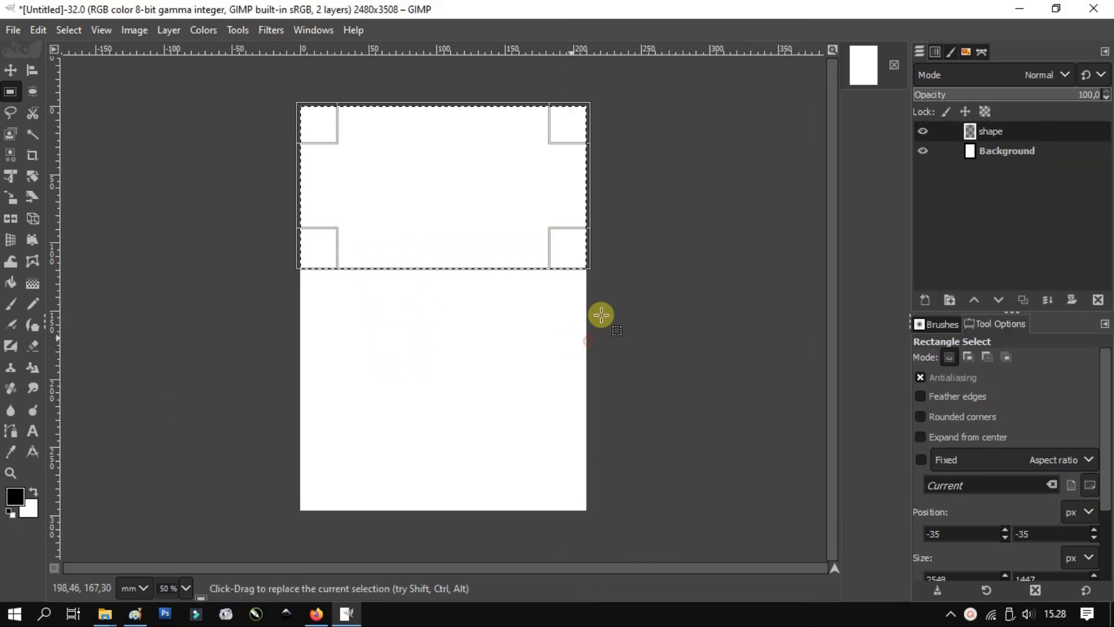
left_click(358, 304)
left_click(11, 70)
- Create a layer group named "shape image" and move the "shape" layer into it
double_click(1018, 131)
type("shape image")
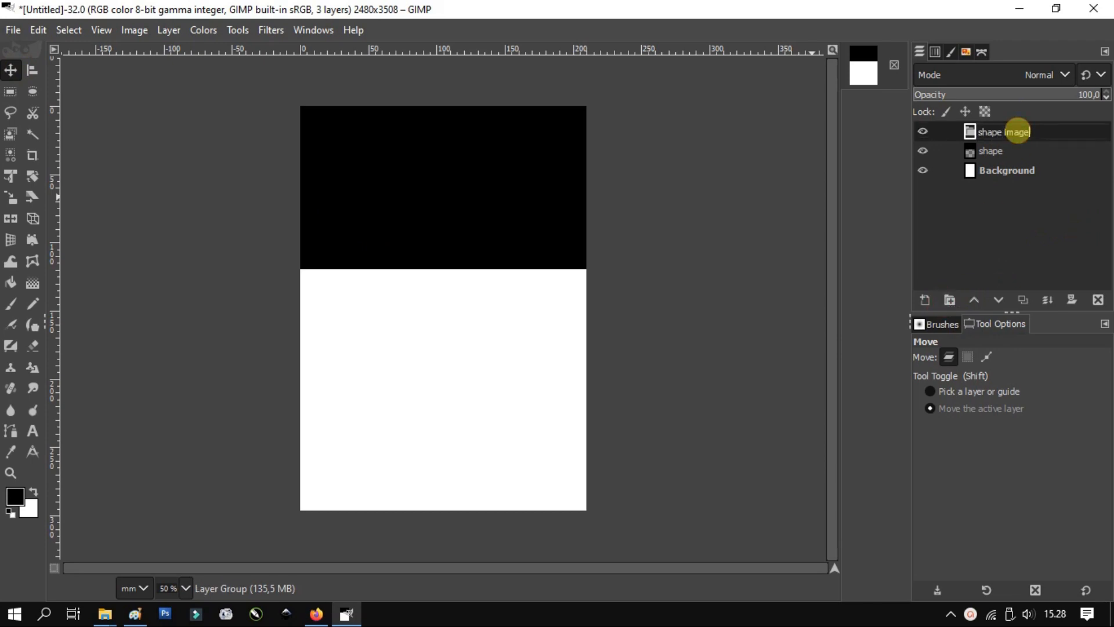
key("Return")
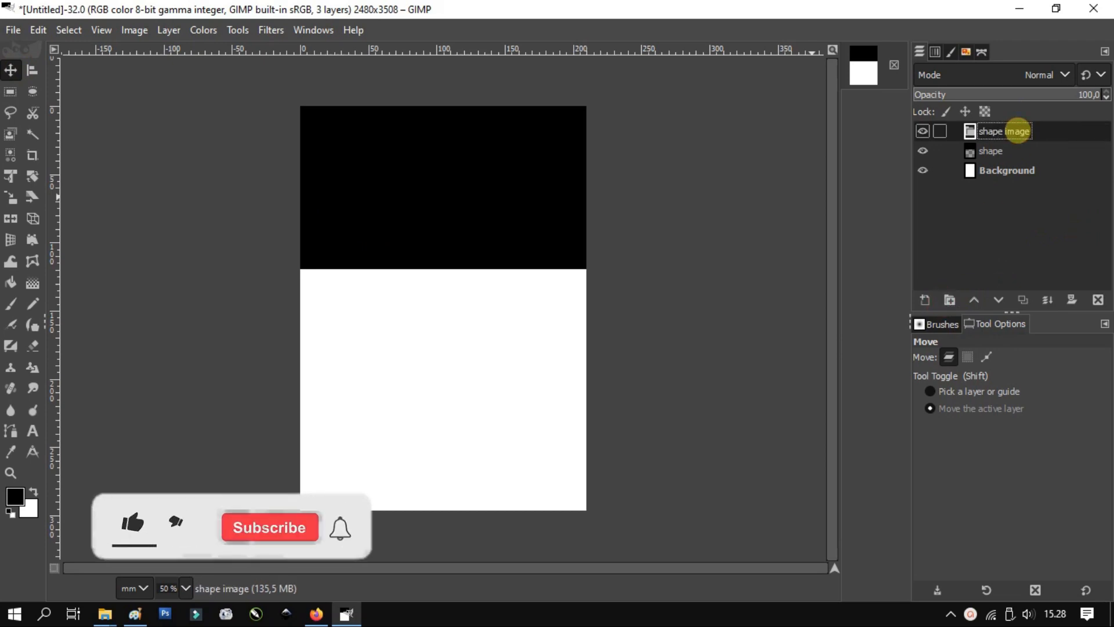
left_click(1020, 150)
left_click_drag(1022, 172, 1015, 129)
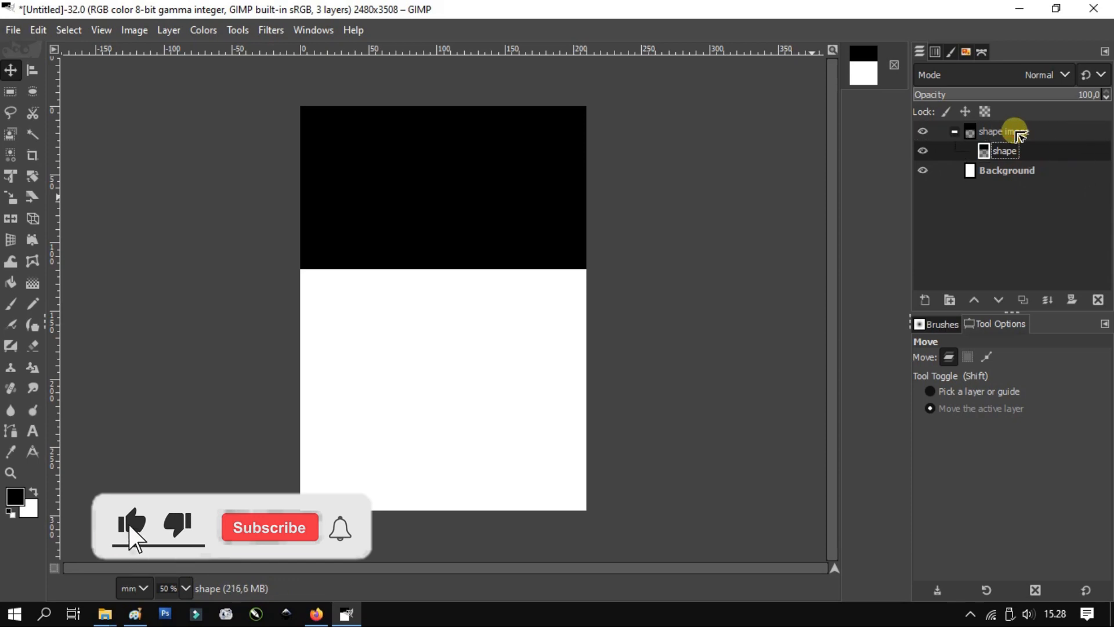
- Add a layer mask to the "shape image" group from the shape layer's alpha selection, and clear the selection
right_click(921, 174)
left_click(911, 546)
right_click(1007, 135)
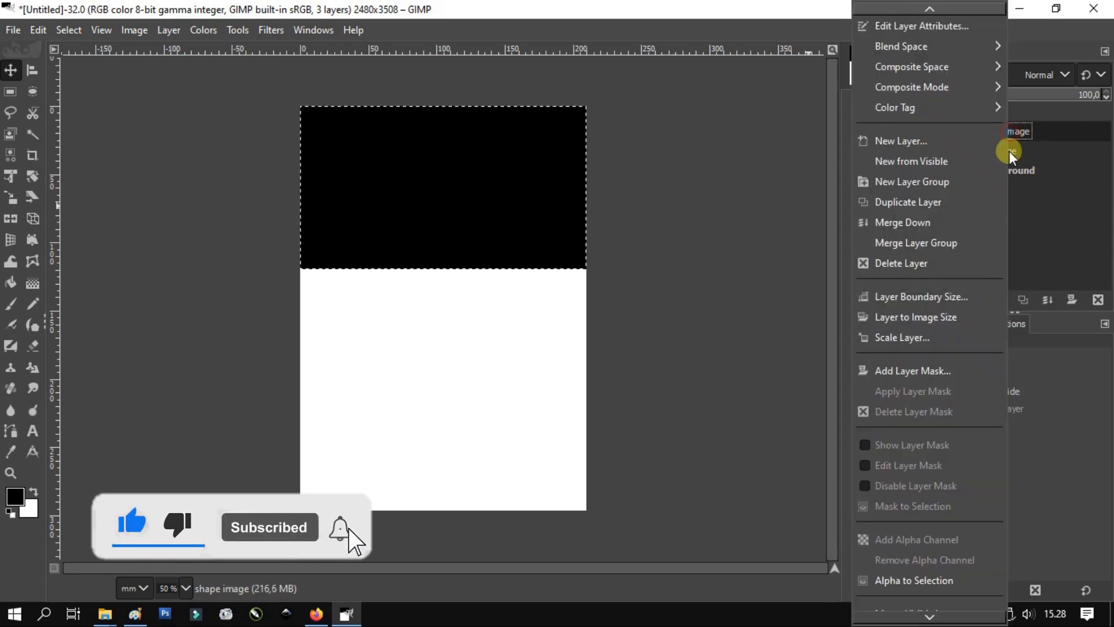
left_click(909, 368)
left_click(892, 388)
left_click(959, 500)
key("ctrl+shift+a")
- Import curug citambur.jpg into the "shape image" group and move it to the page's upper-left corner
left_click(15, 66)
mouse_move(105, 614)
left_click(264, 547)
left_click_drag(360, 212, 395, 112)
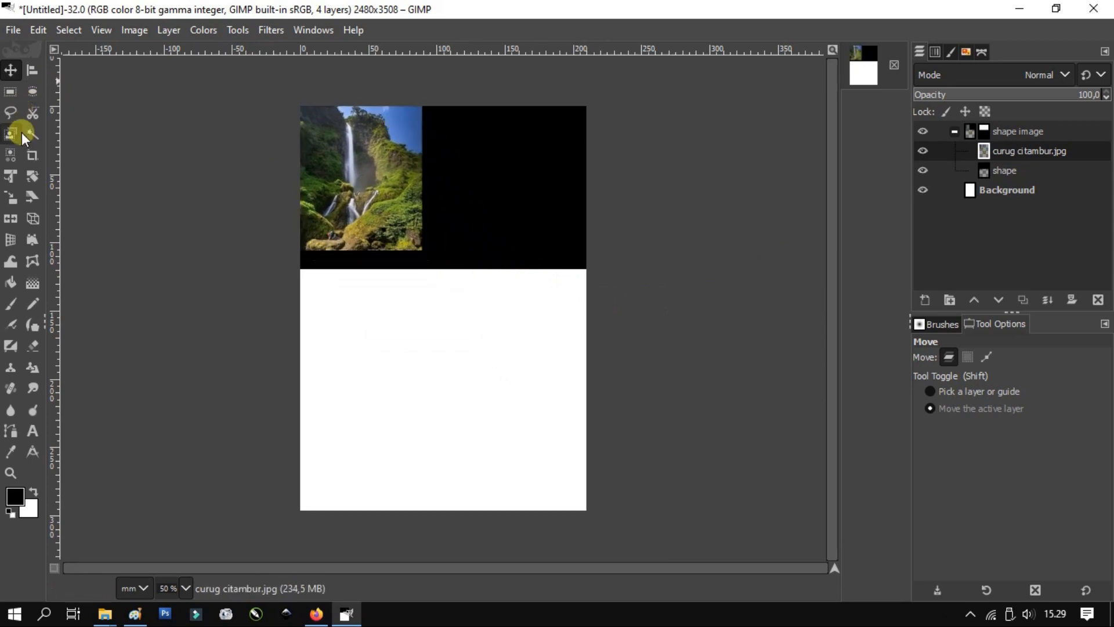
- Enlarge the waterfall photo with Unified Transform so it spans the page width and covers the black shape
left_click(10, 176)
left_click(426, 259)
left_click_drag(427, 259, 474, 320)
left_click_drag(477, 211, 587, 224)
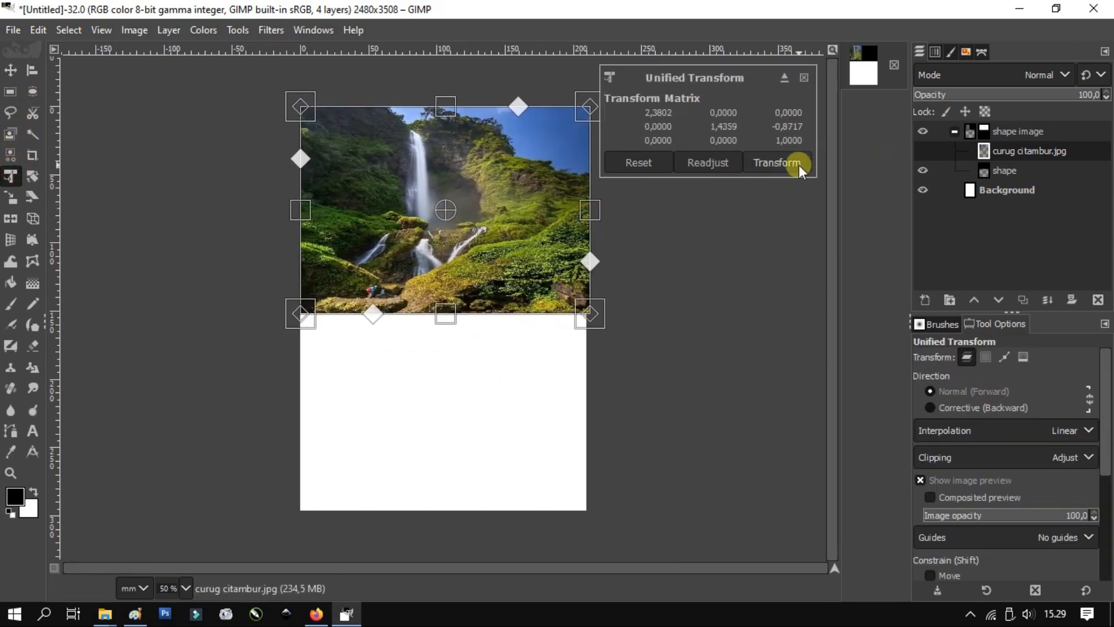
left_click(799, 165)
left_click(10, 70)
- Collapse the "shape image" group and make the Background layer active
scroll(422, 185, "up", 1)
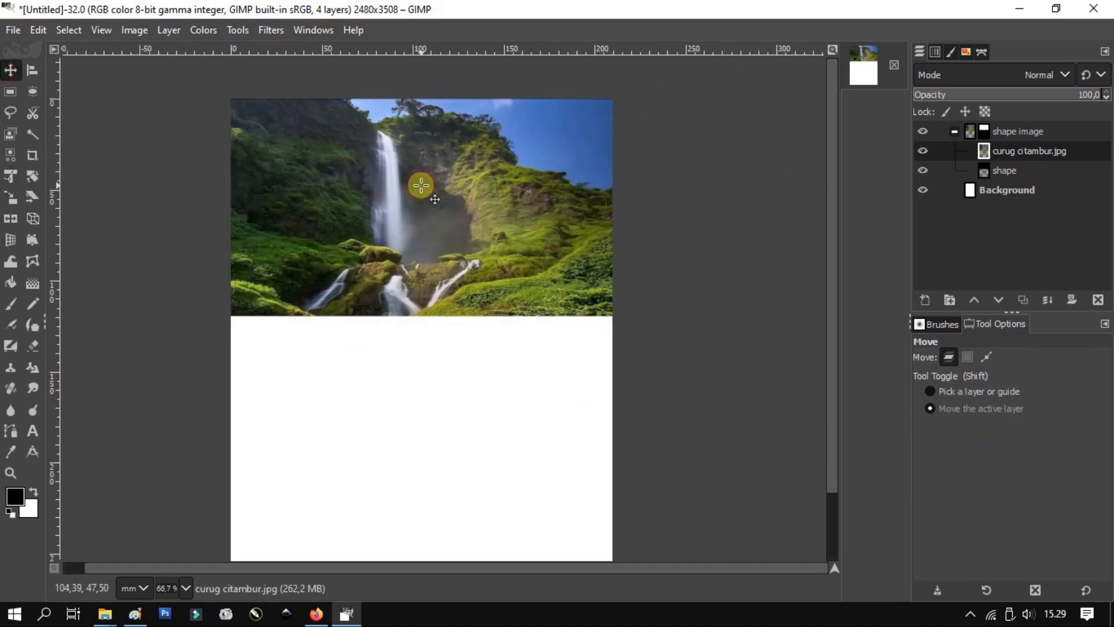
left_click(1030, 128)
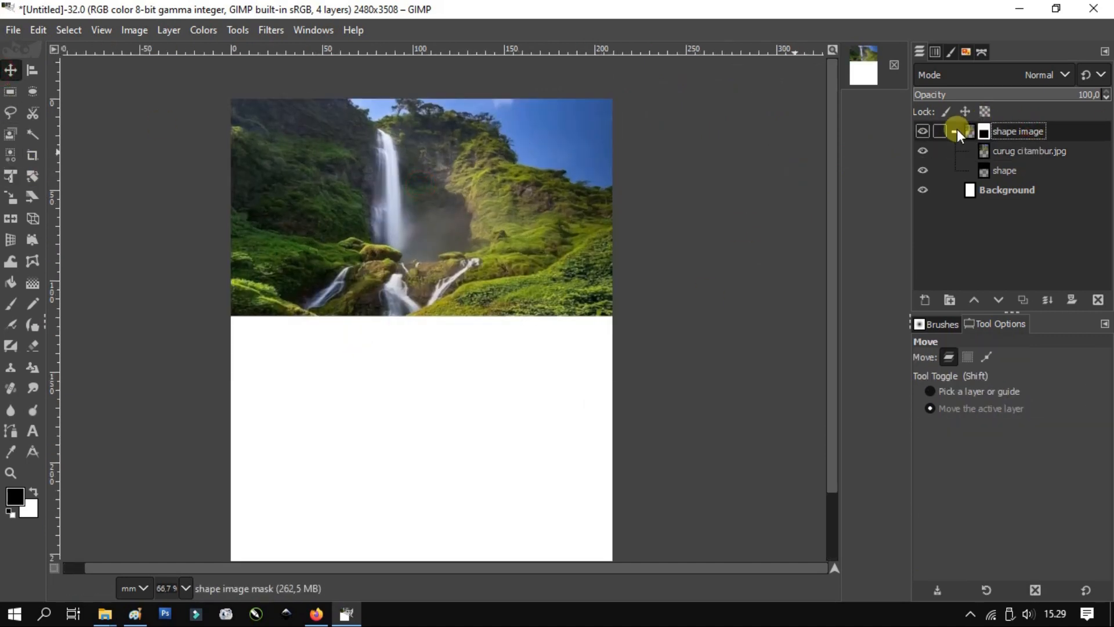
left_click(1013, 152)
scroll(448, 316, "down", 1)
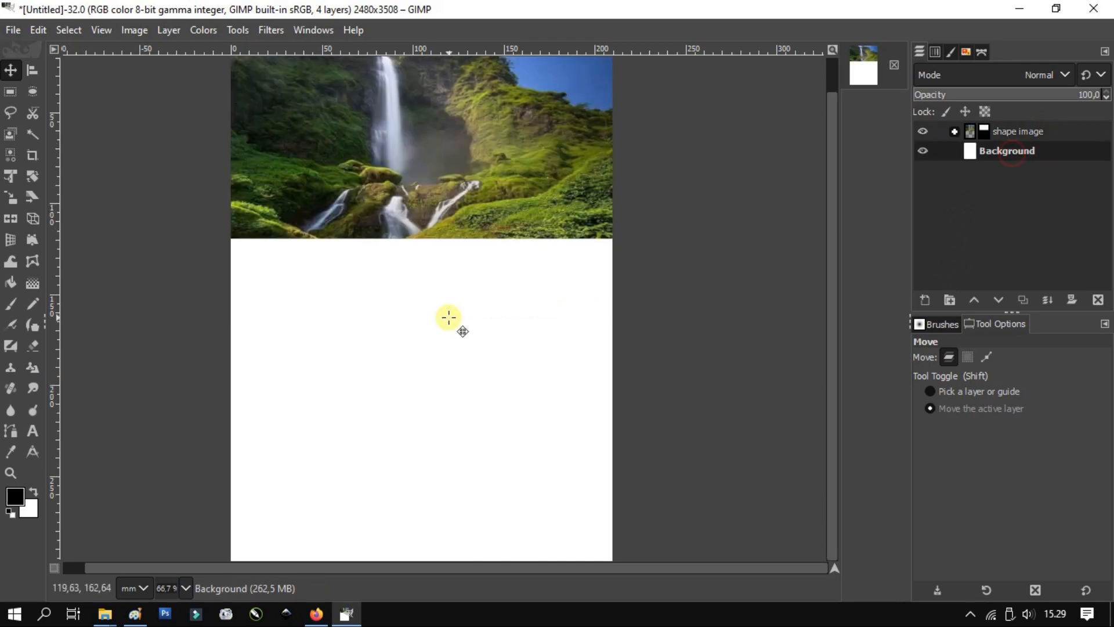
scroll(447, 315, "down", 1)
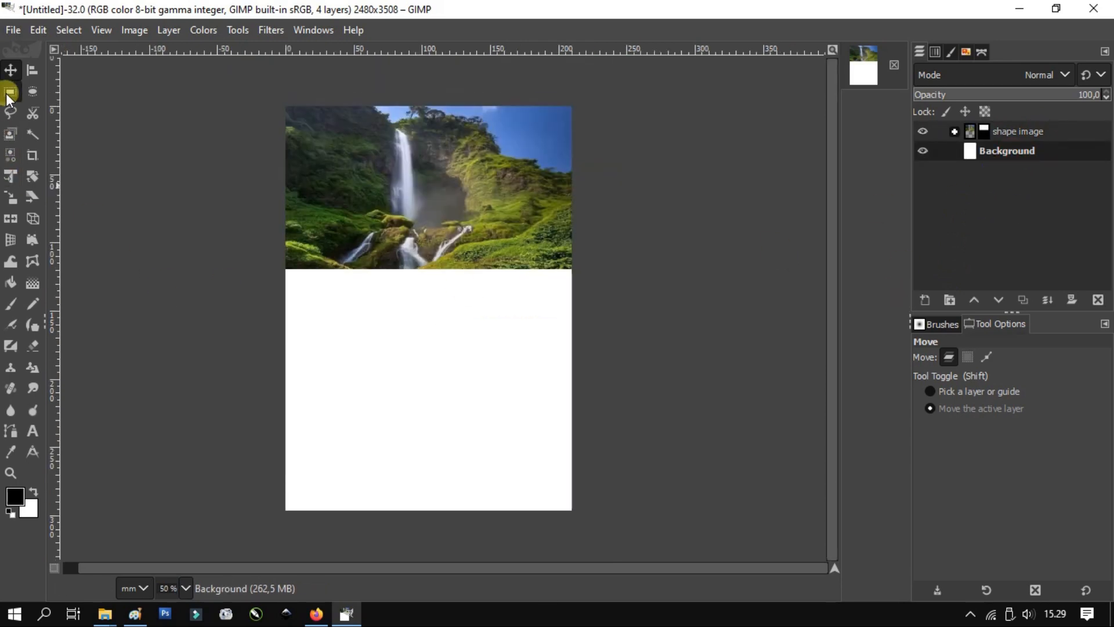
- Select the page area below the photo, about 2562 × 2068 px, and set the foreground color to green 448318
left_click(10, 93)
left_click_drag(310, 323, 280, 512)
left_click(15, 496)
left_click(929, 447)
left_click_drag(917, 441, 894, 409)
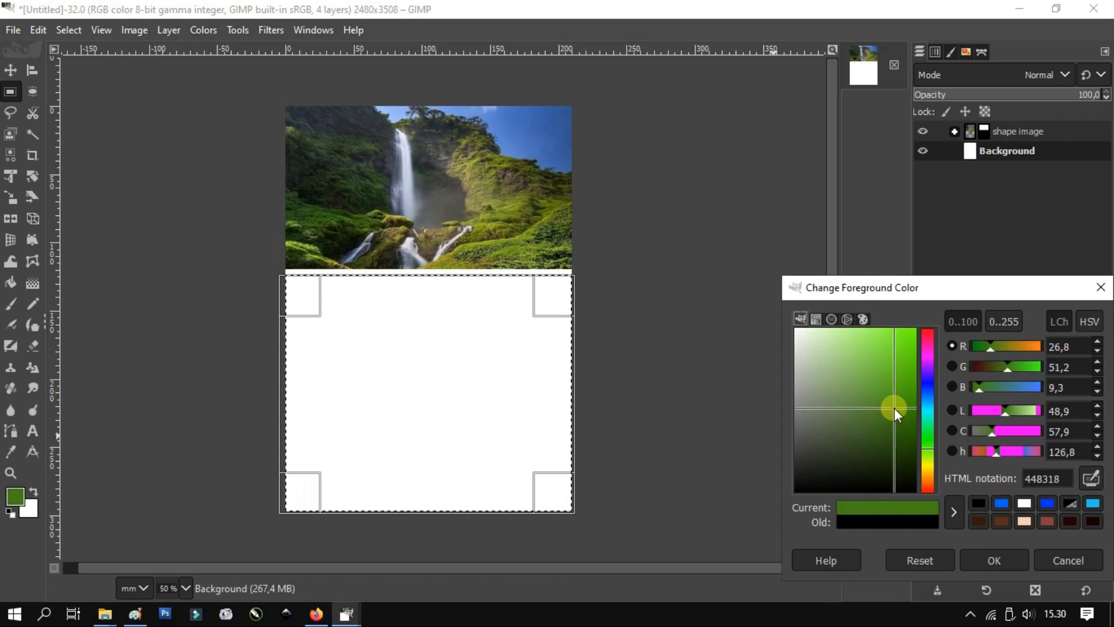
left_click(980, 555)
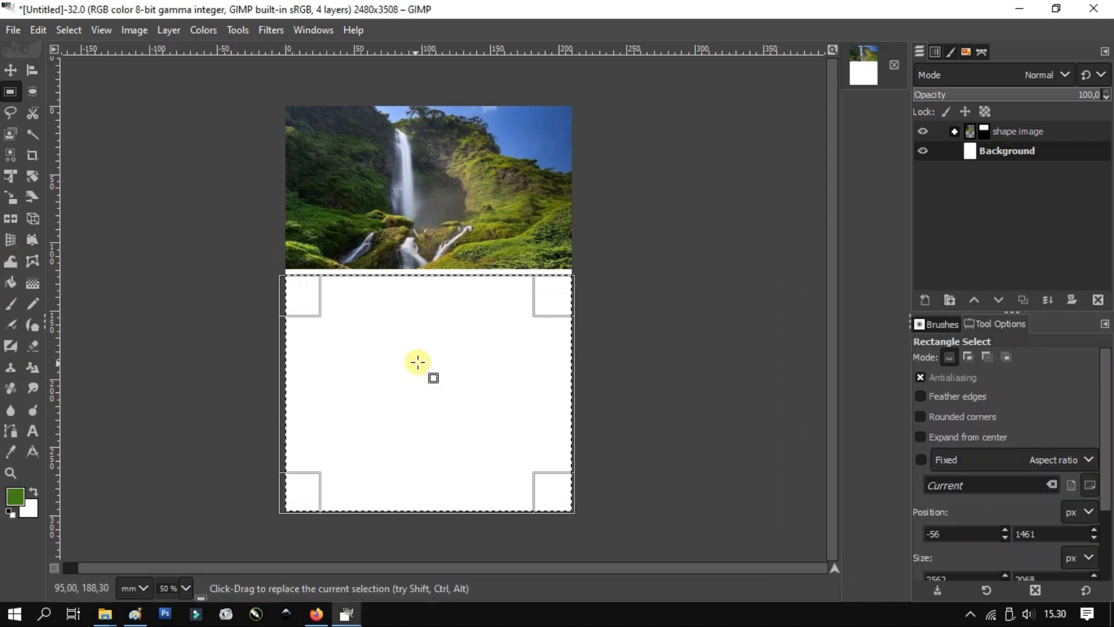
- Add a layer named "shape #1", fill the selection on it with the green foreground color, and clear the selection
left_click(925, 301)
key("Return")
right_click(430, 318)
mouse_move(487, 376)
left_click(641, 348)
key("m")
key("ctrl+shift+a")
scroll(390, 279, "up", 1)
scroll(390, 269, "down", 1)
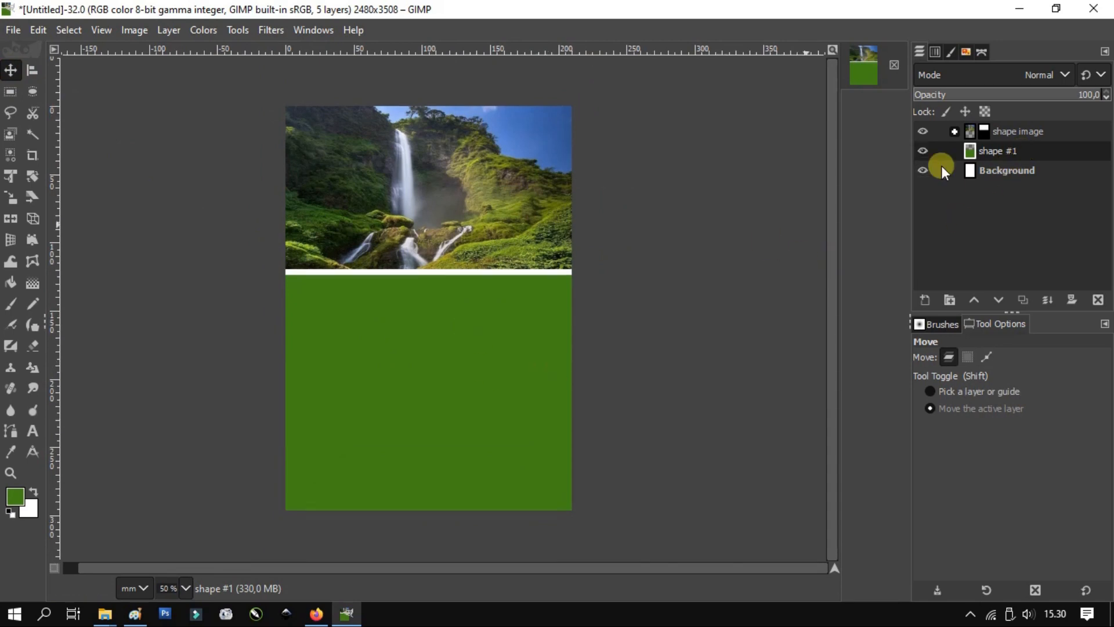
- Create a layer group named "design" and rename the "shape image" group as "image header"
type("sign")
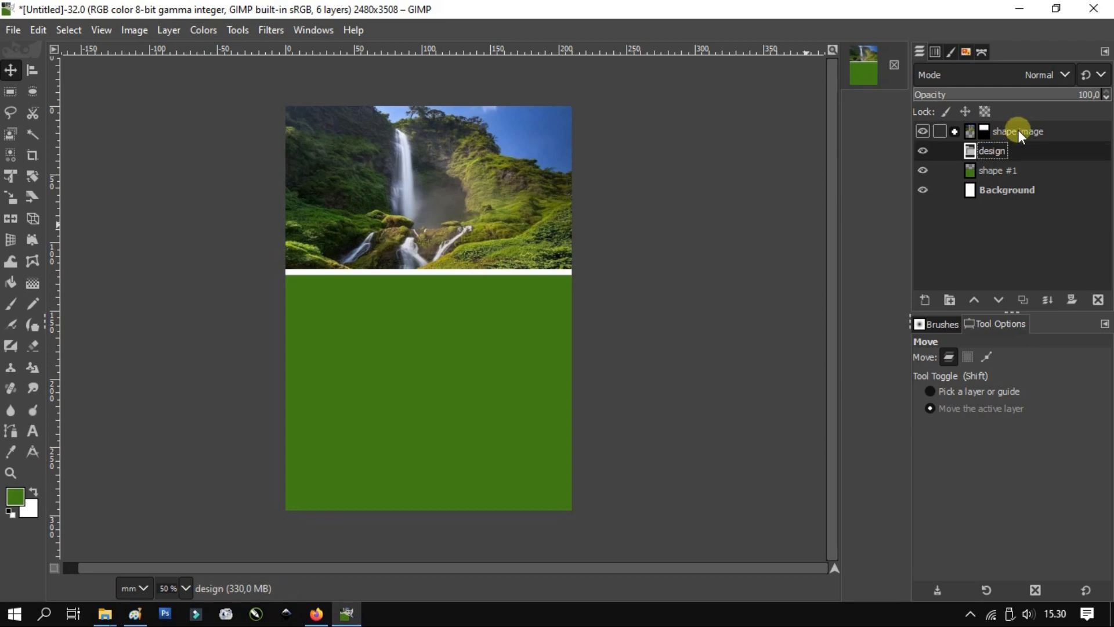
double_click(1019, 132)
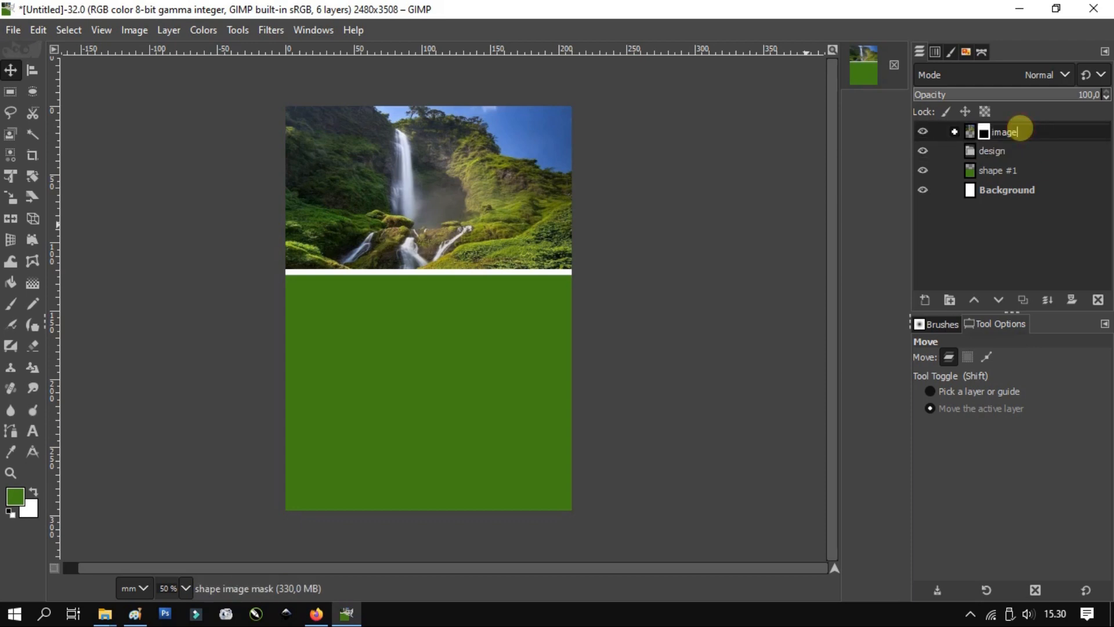
- Move "shape #1" into the "design" group and add a layer mask to the group from the green shape's selection
left_click_drag(1025, 170, 1024, 151)
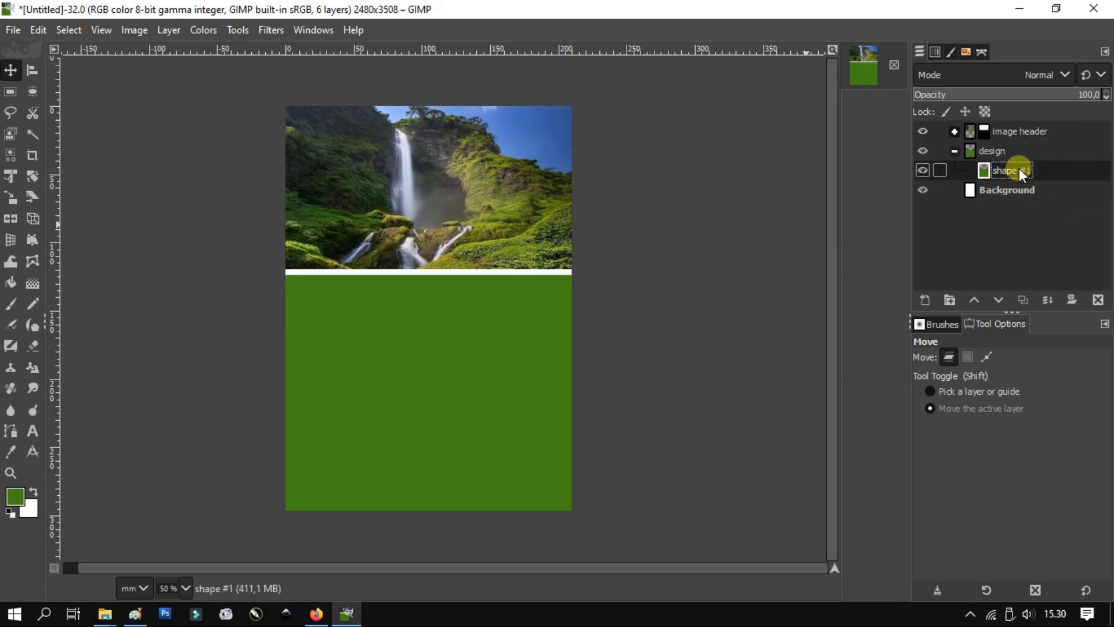
left_click(981, 151)
right_click(995, 150)
left_click(905, 370)
left_click(856, 386)
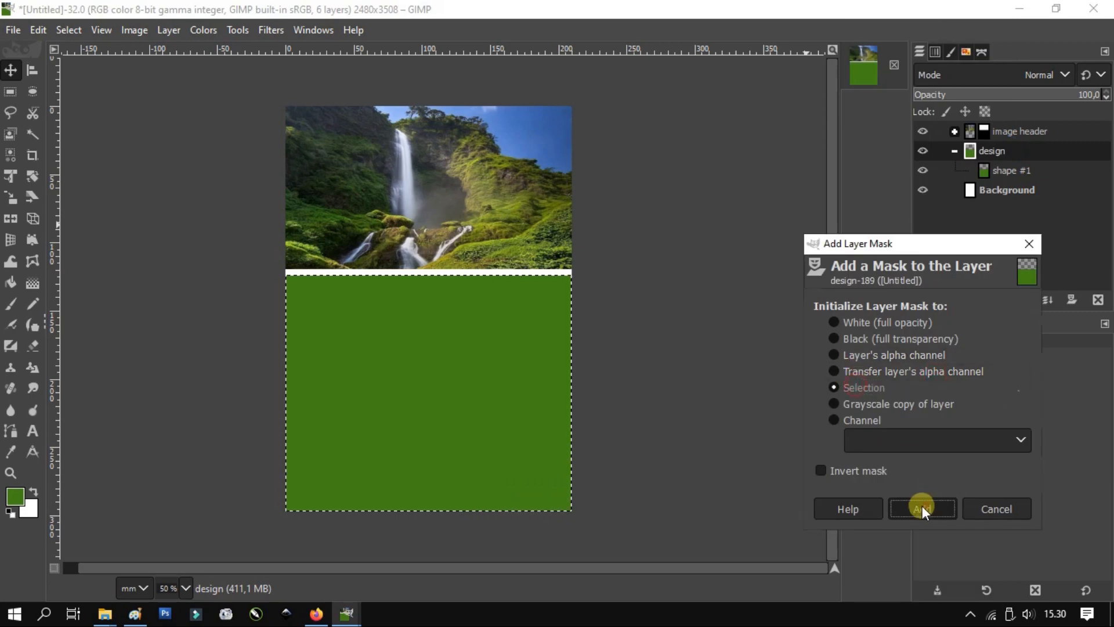
left_click(923, 509)
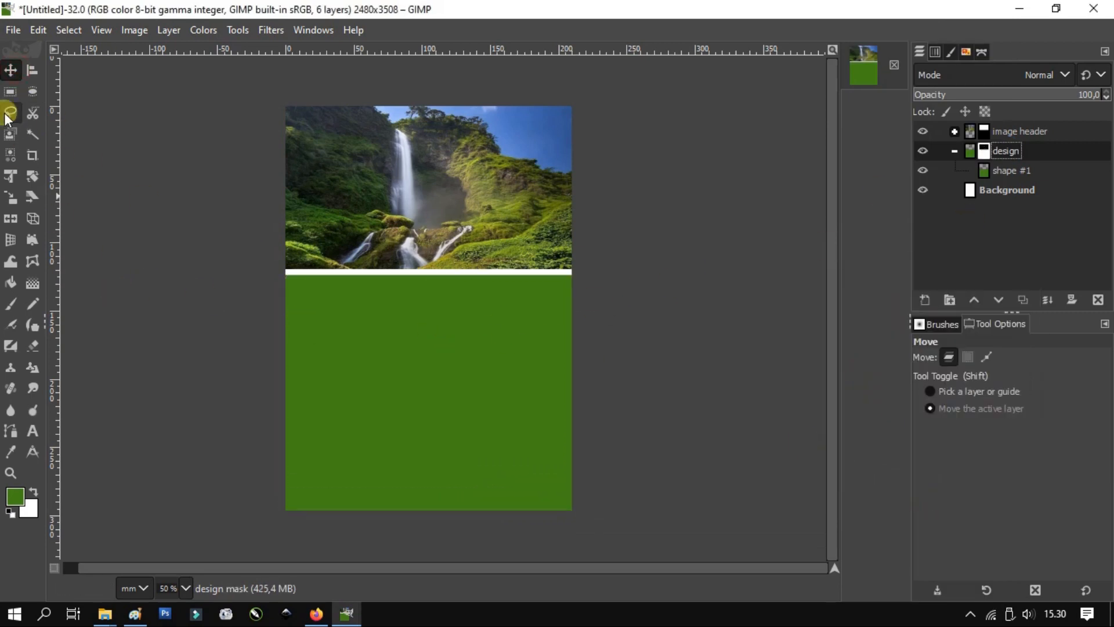
- Draw a rectangular selection of about 1066 × 2118 px over the right part of the green area
left_click(11, 91)
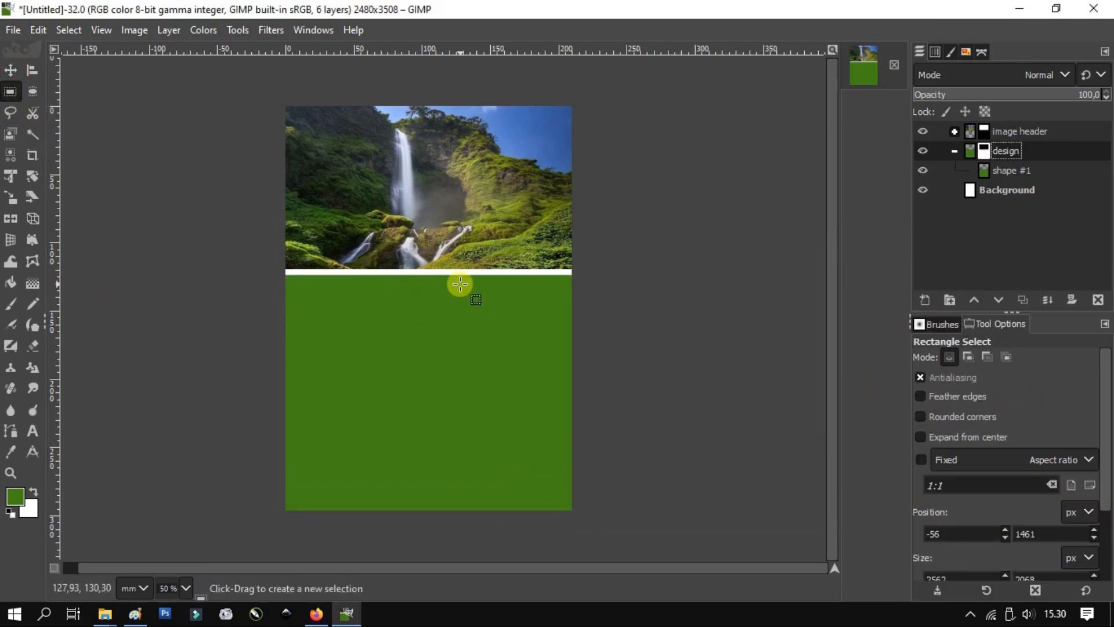
left_click_drag(441, 272, 577, 515)
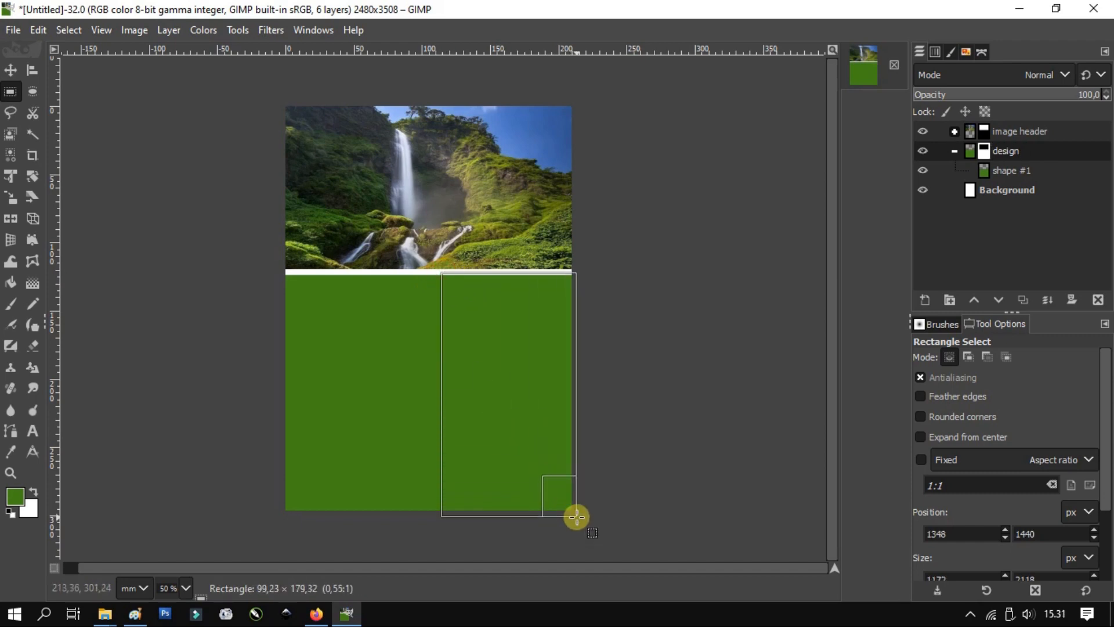
mouse_move(453, 510)
left_mouse_down()
mouse_move(433, 506)
mouse_move(460, 510)
left_mouse_up()
- With "shape #1" active, transform the selection so its lower-left corner moves about 40 mm left, slanting the left edge
left_click(1011, 170)
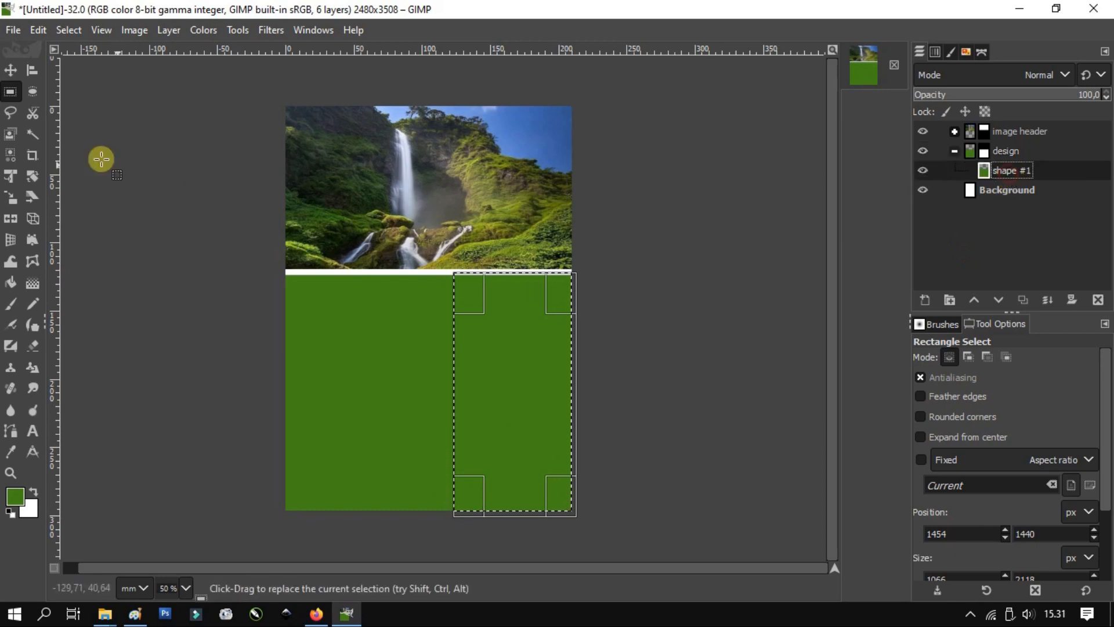
left_click(10, 176)
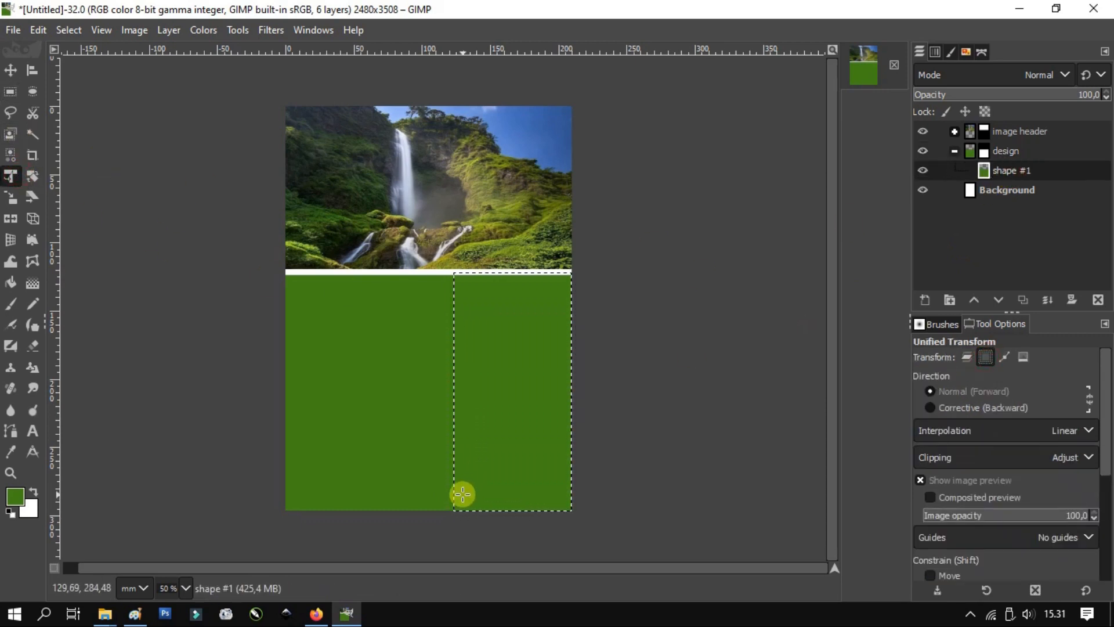
left_click(453, 510)
left_click_drag(450, 512, 396, 515)
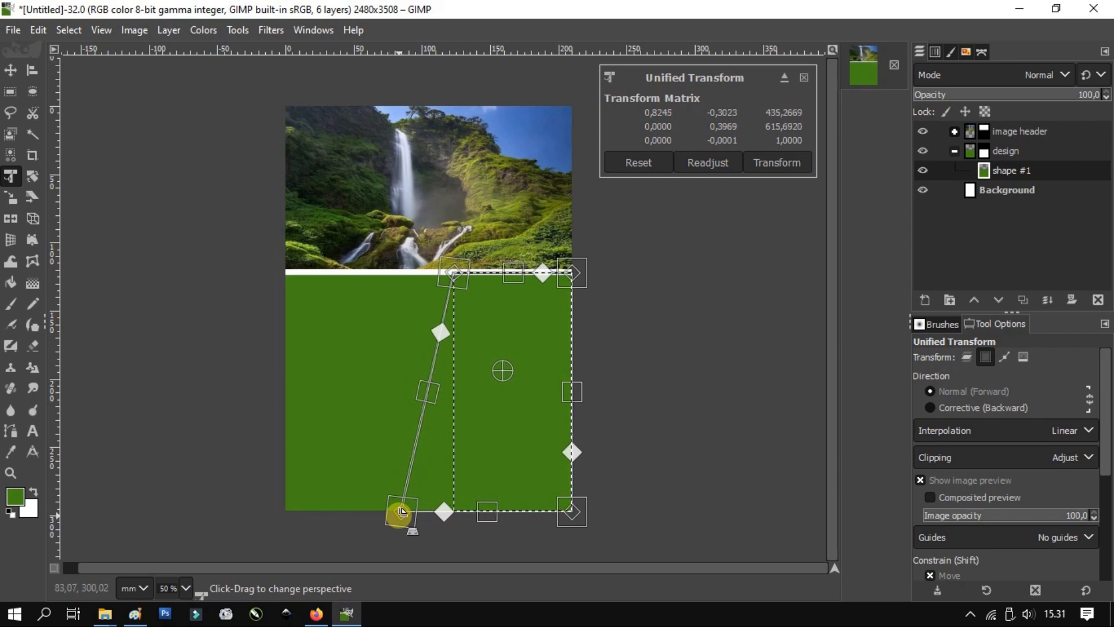
left_click(777, 162)
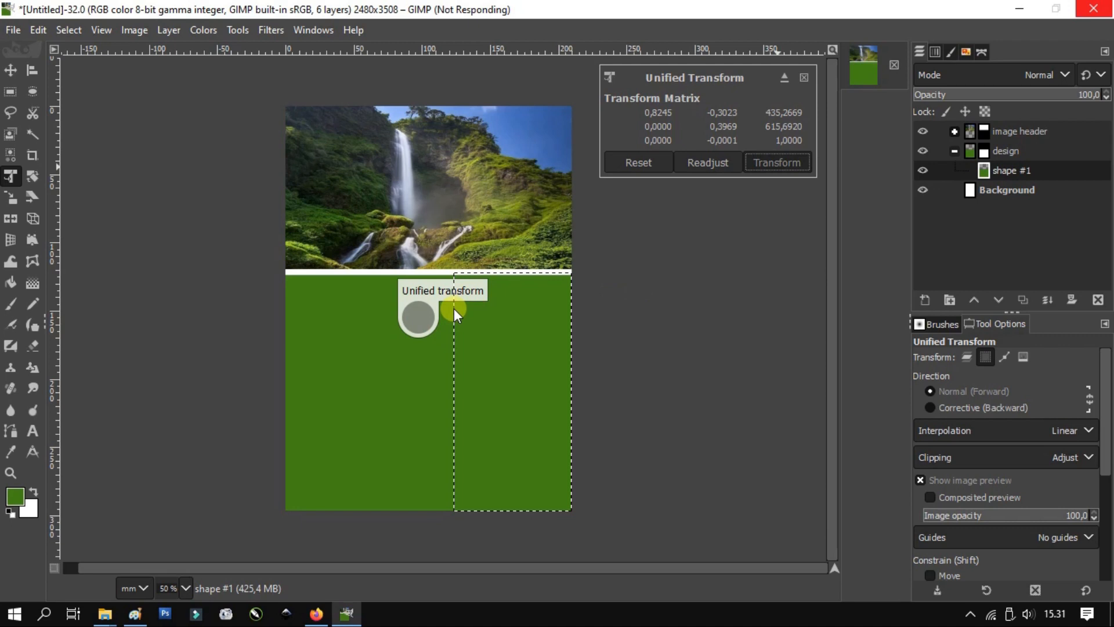
- Set the foreground color to dark green 2a550c
left_click(15, 497)
left_click(899, 436)
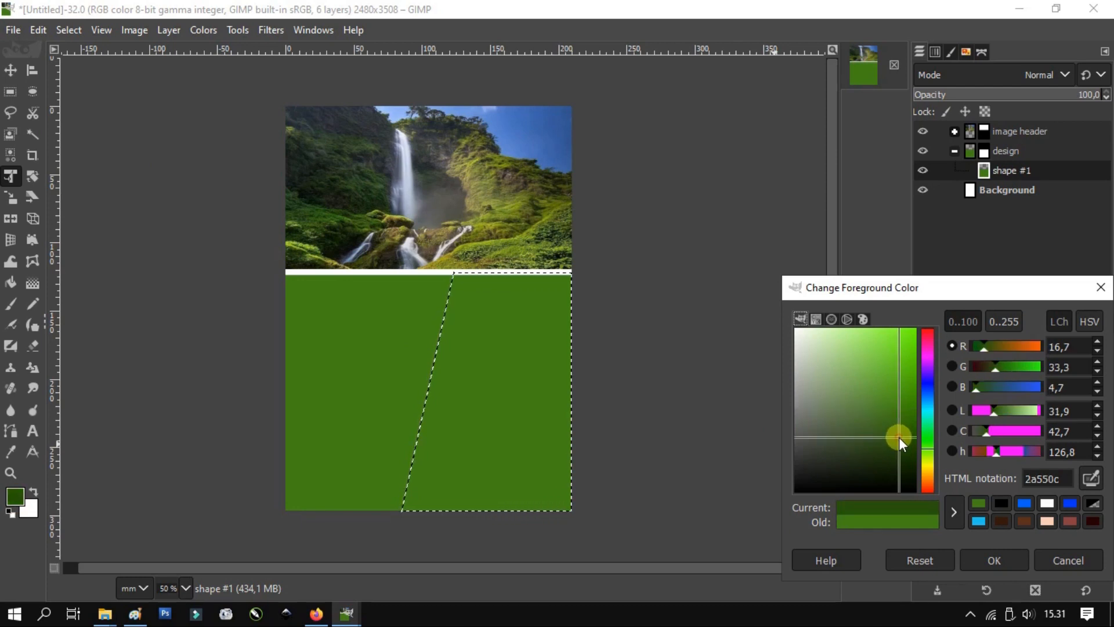
left_click(993, 557)
- Add a layer named "shape #2", fill the slanted selection with the dark green foreground color, and clear the selection
left_click(926, 300)
left_click(985, 522)
right_click(523, 329)
mouse_move(549, 364)
left_click(698, 342)
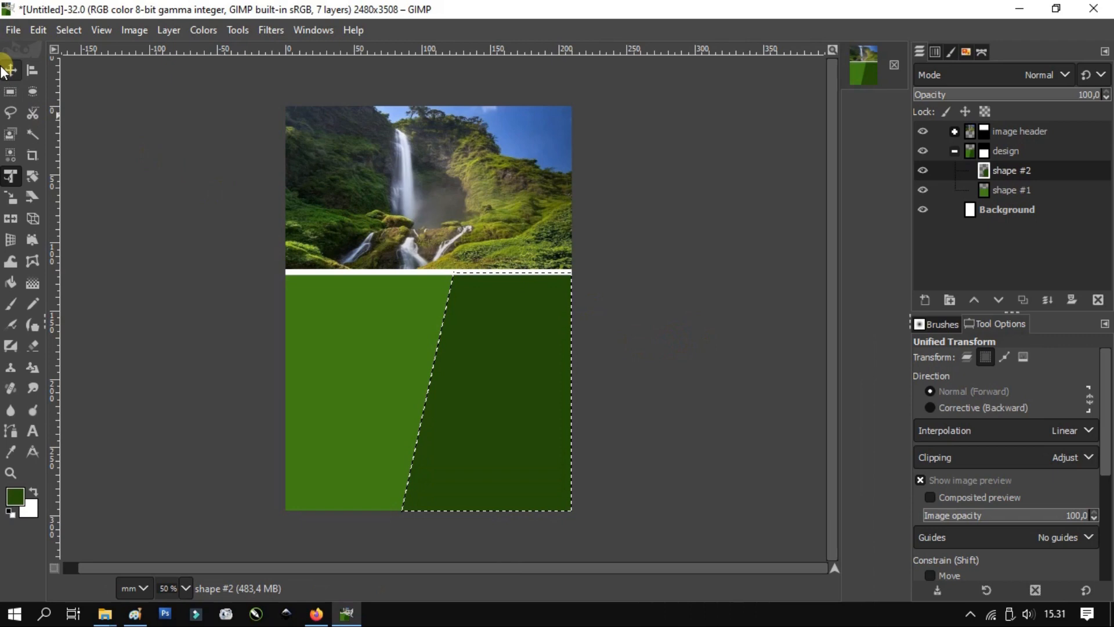
left_click(10, 70)
left_click(11, 91)
left_click(344, 272)
left_click(11, 70)
- Crop the "shape #2" layer to its content and shift the dark green shape slightly to the right
scroll(580, 366, "up", 1, "ctrl")
left_click(495, 378)
left_click(169, 30)
left_click(224, 365)
left_click_drag(457, 393, 465, 396)
scroll(465, 393, "down", 1, "ctrl")
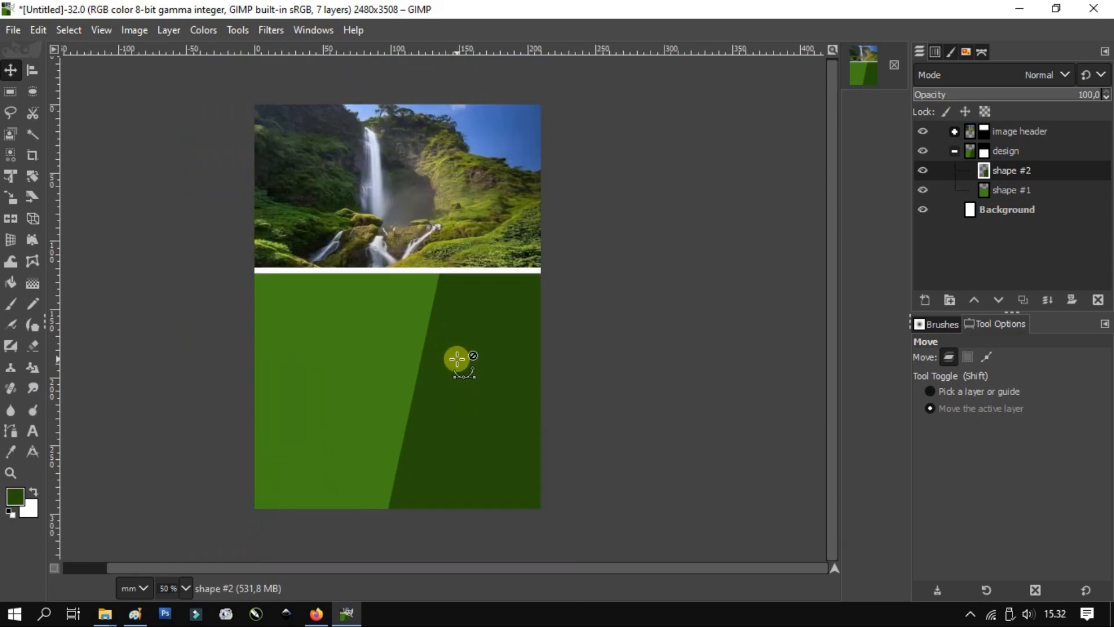
left_click_drag(460, 354, 467, 395)
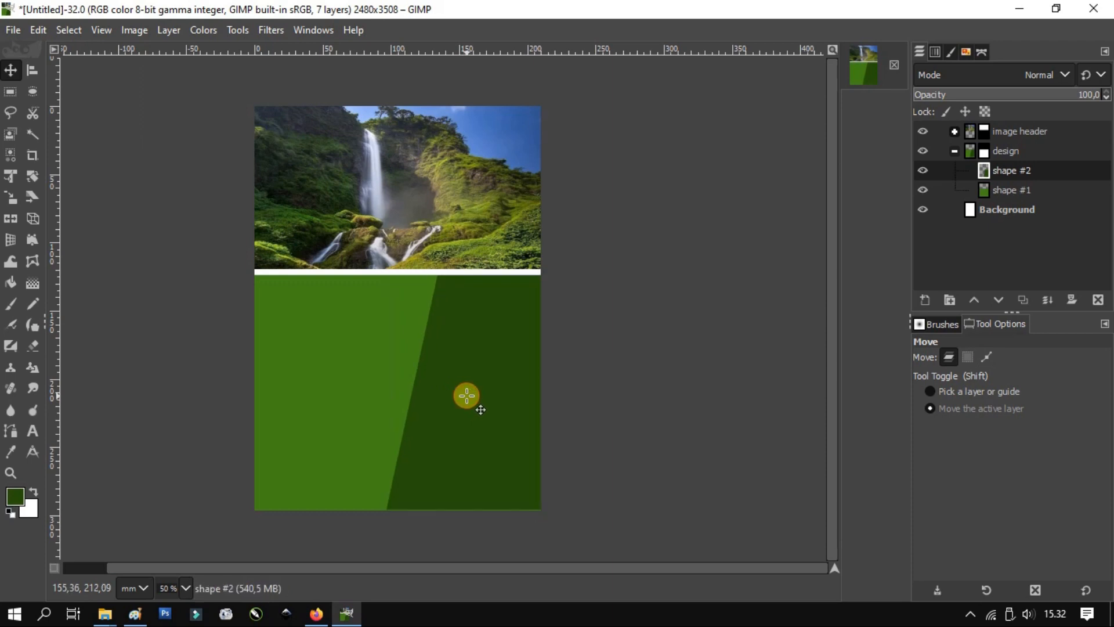
left_click(467, 395)
scroll(480, 472, "up", 4, "ctrl")
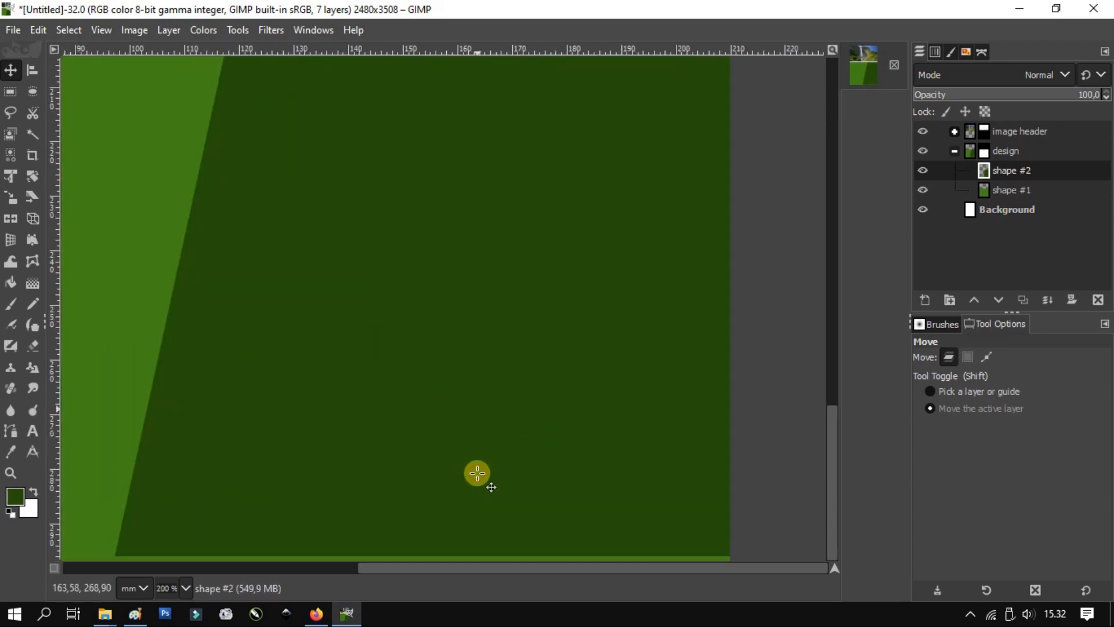
scroll(449, 348, "down", 4, "ctrl")
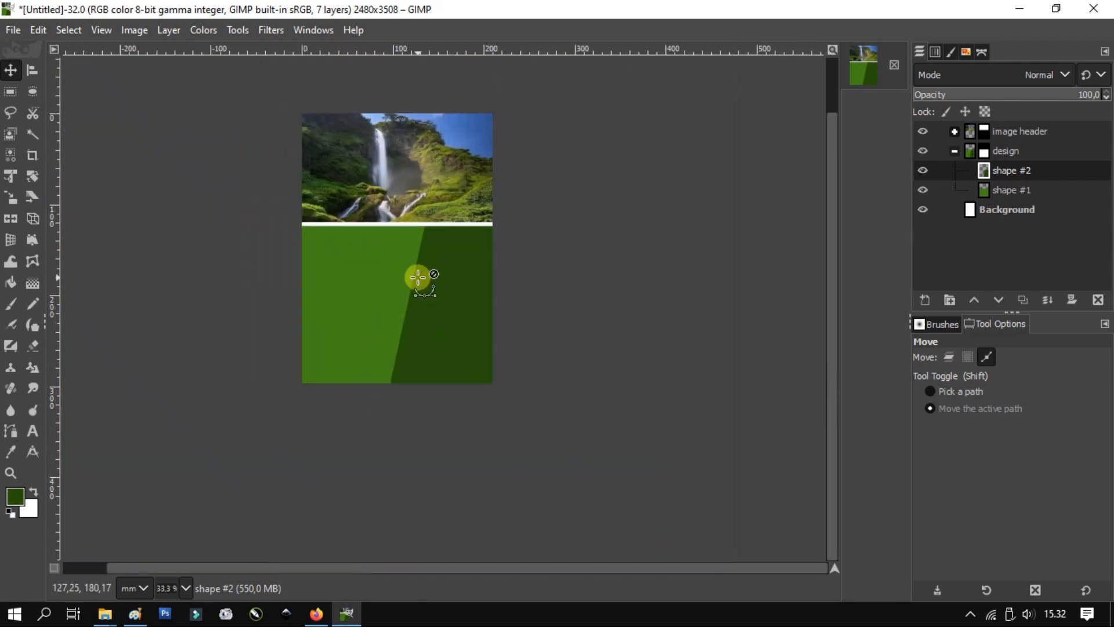
left_click(433, 293)
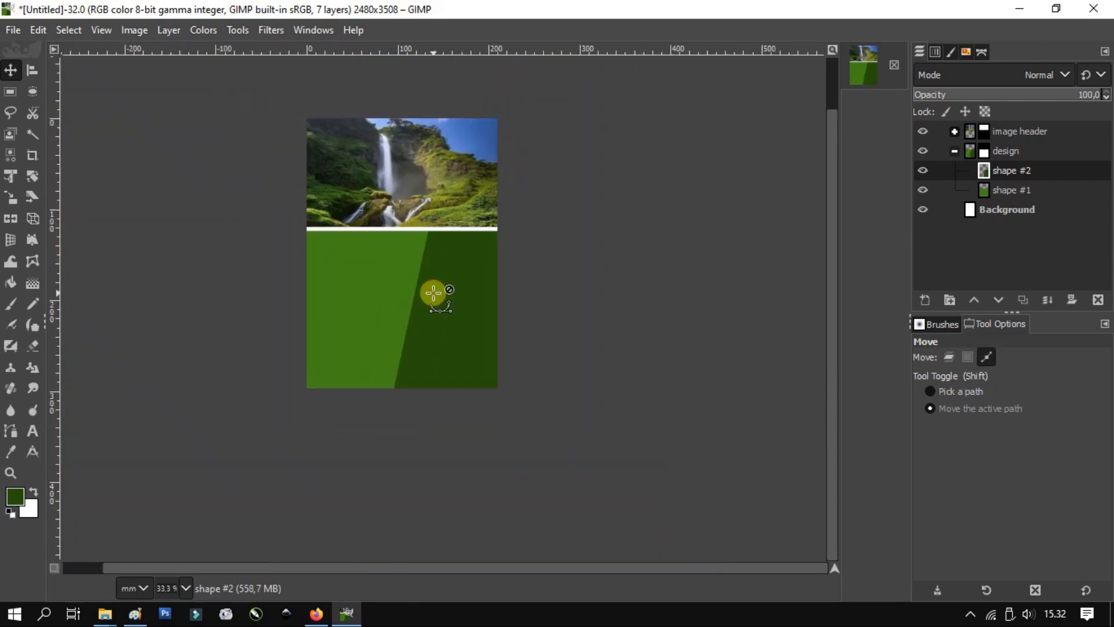
- Select a rectangle about 100 mm wide and 50 mm high from the light green area's left edge and add a layer named "shape white"
left_click(1033, 171)
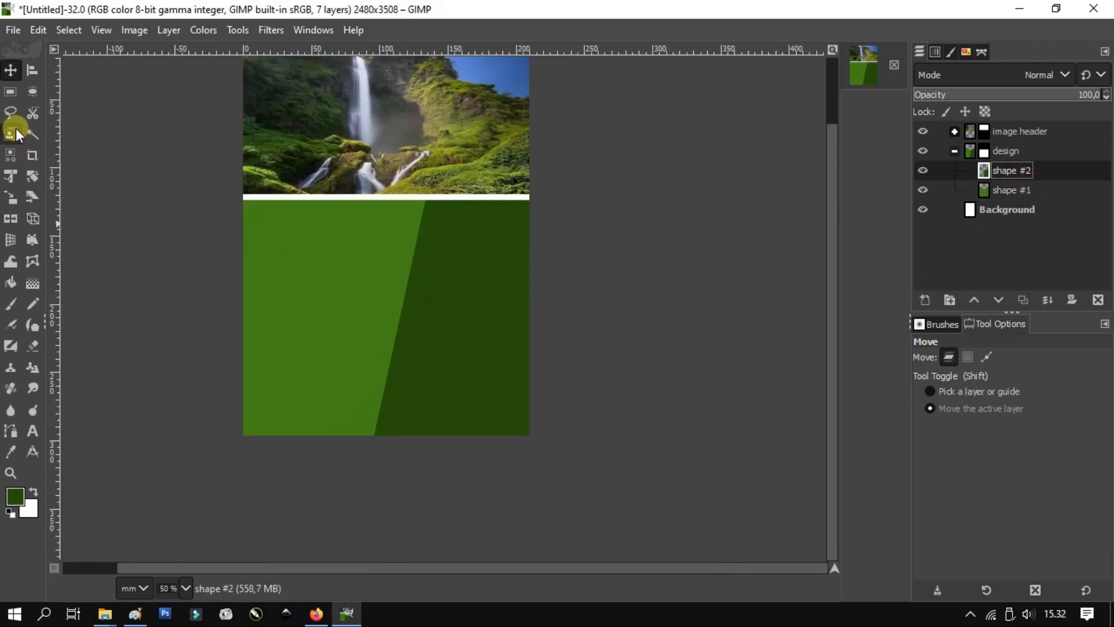
key("r")
left_click_drag(230, 281, 382, 350)
left_click(925, 300)
type("shape white")
key("Return")
- Swap the foreground and background colors, fill the rectangle on "shape white" with white, and clear the selection
left_click(32, 492)
right_click(311, 343)
mouse_move(361, 359)
left_click(508, 351)
key("ctrl+shift+a")
left_click(168, 29)
left_click(211, 302)
key("m")
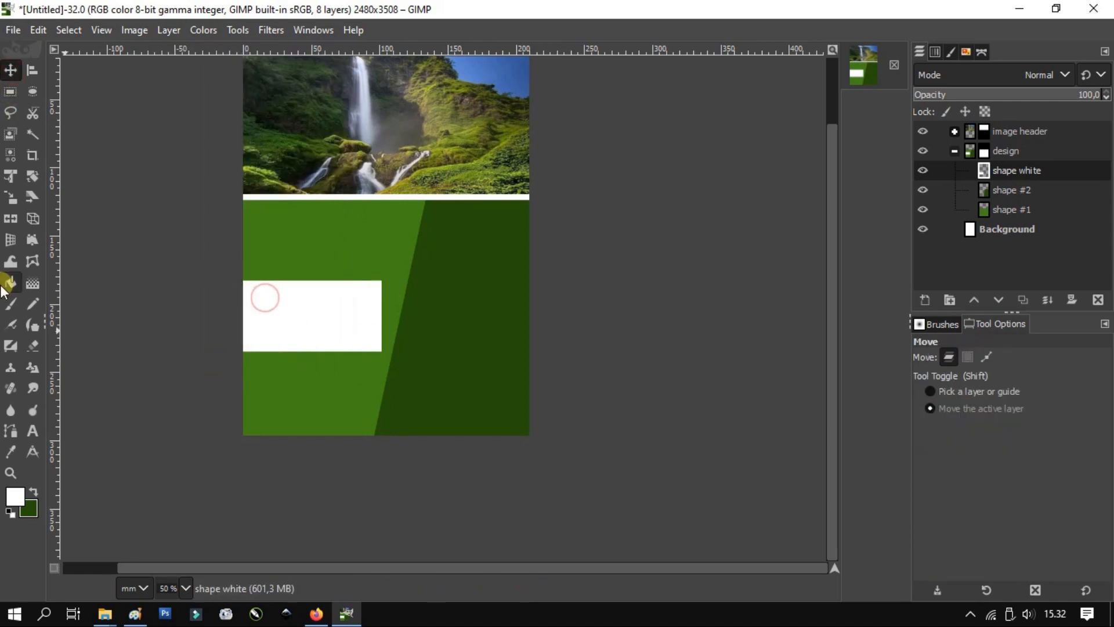
- Reshape "shape white" with Unified Transform, slanting its right edge parallel to the dark green edge, about 112 mm wide above and 100 mm below
key("shift+t")
left_click(323, 328)
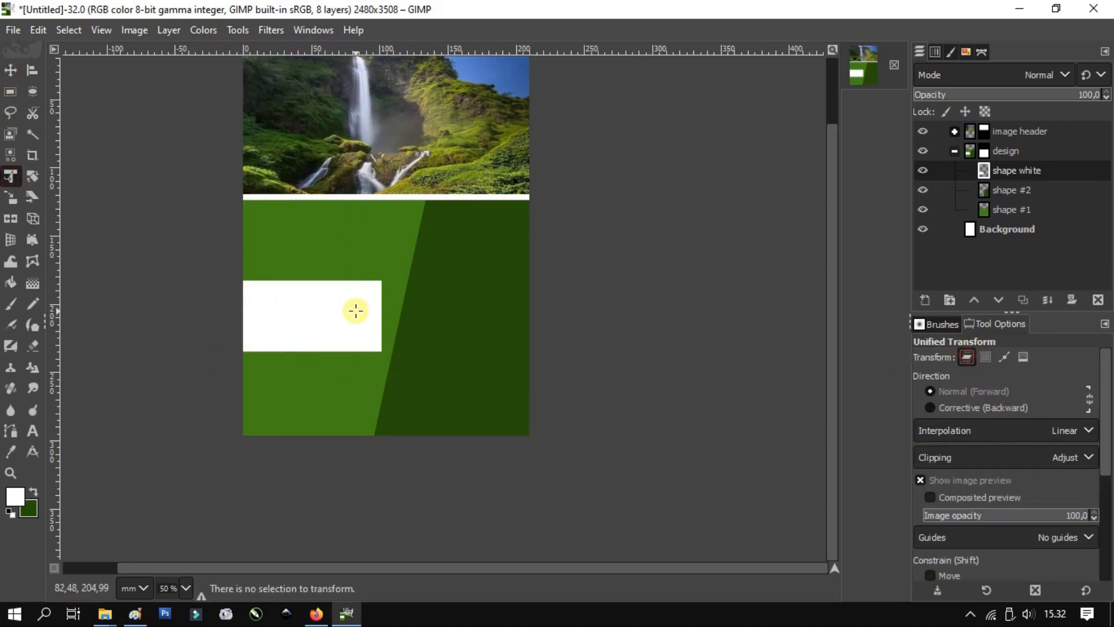
left_click(360, 314)
scroll(361, 313, "up", 3)
left_click_drag(377, 329, 415, 268)
scroll(326, 311, "down", 3)
scroll(415, 268, "up", 1)
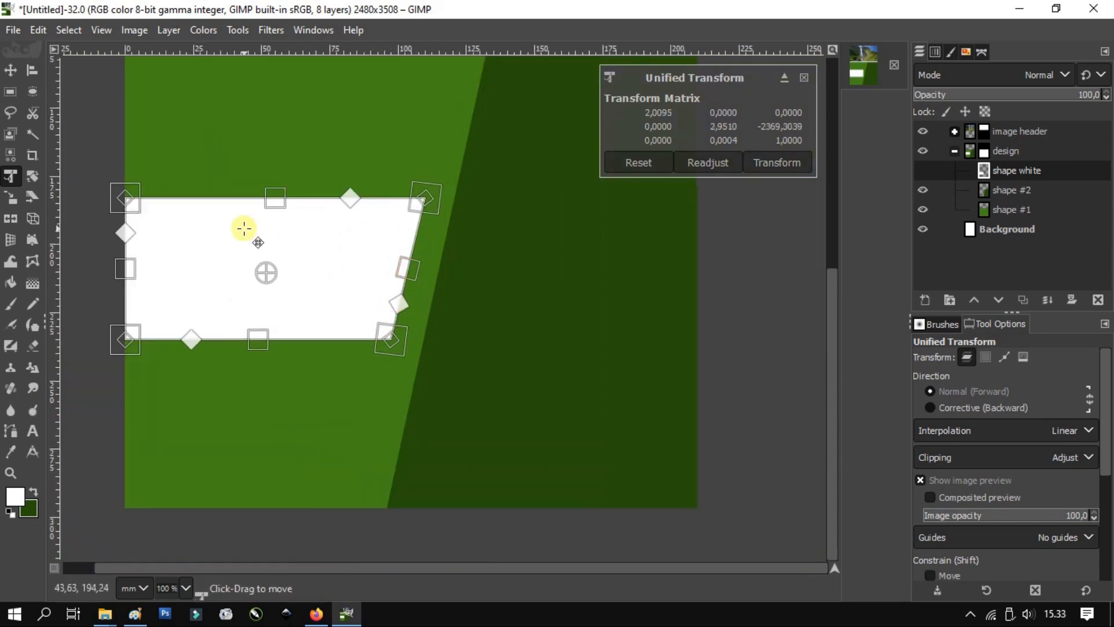
scroll(298, 203, "down", 1)
left_click_drag(392, 193, 403, 183)
scroll(382, 283, "up", 3)
scroll(338, 333, "up", 2)
scroll(343, 365, "down", 2)
scroll(343, 368, "up", 1)
left_click_drag(329, 445, 331, 448)
left_click(770, 164)
scroll(377, 238, "down", 3)
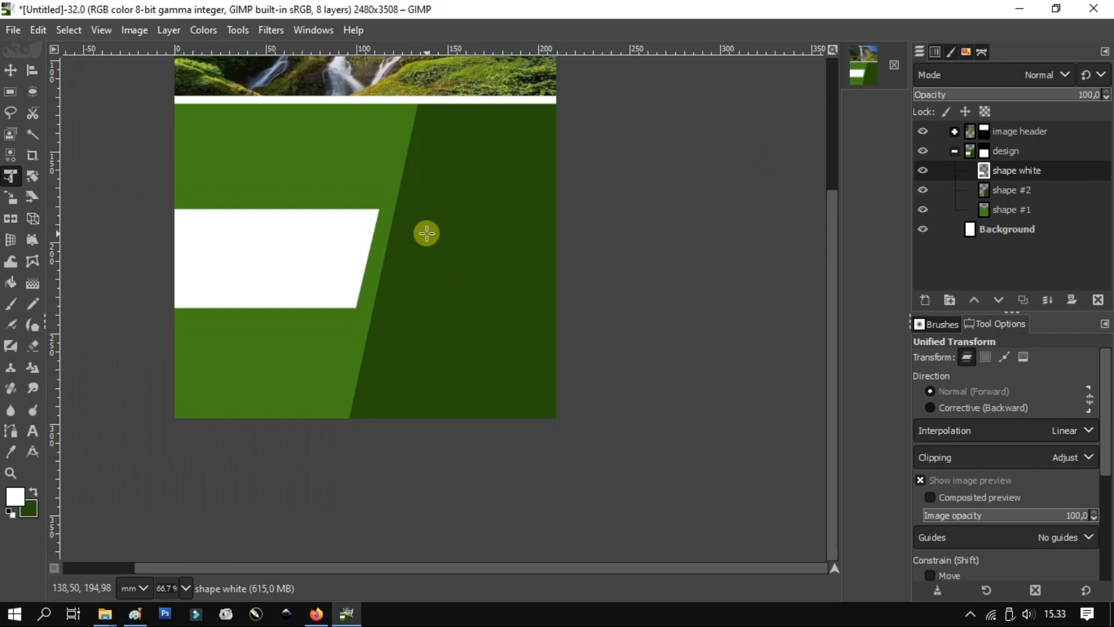
- Select a rectangle about 27 mm wide and 24 mm high at the white shape's left edge
key("m")
scroll(180, 256, "up", 3)
scroll(167, 411, "up", 1)
scroll(386, 351, "down", 2)
scroll(290, 371, "up", 3)
scroll(199, 385, "down", 3)
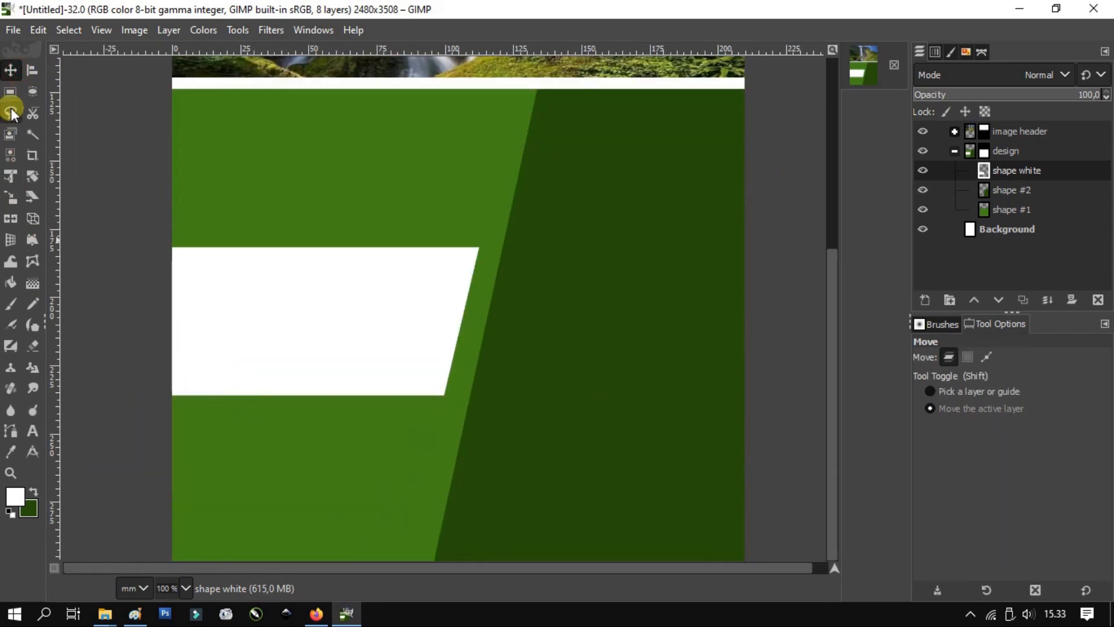
key("r")
left_click_drag(162, 289, 235, 354)
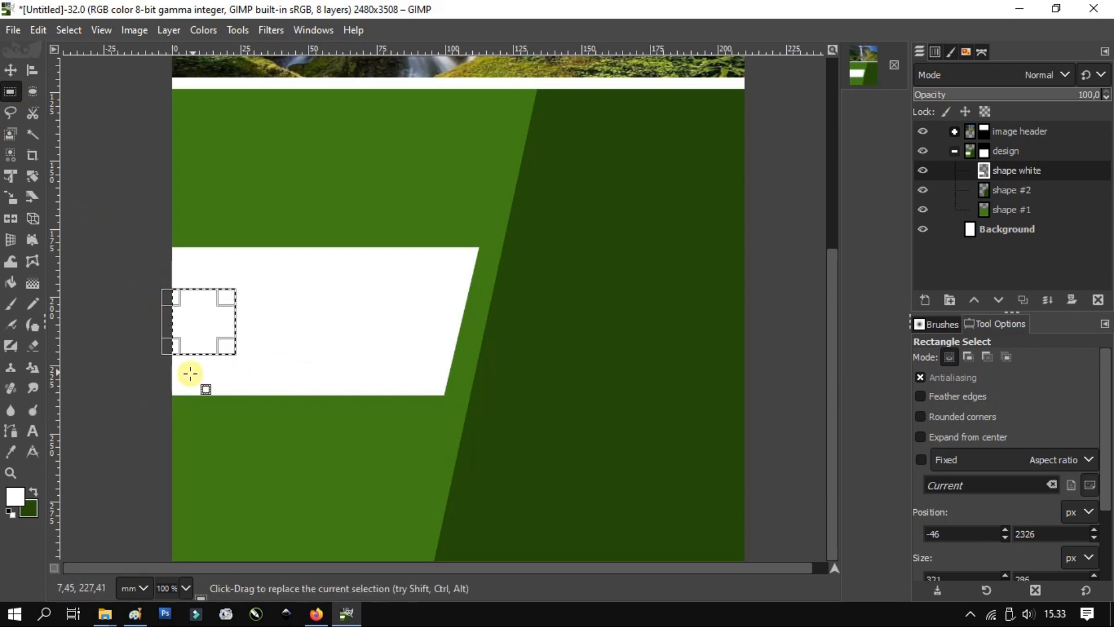
- Swap the foreground and background colors and set the foreground to the olive green 5f9311
left_click(34, 489)
left_click(15, 496)
left_click(1024, 503)
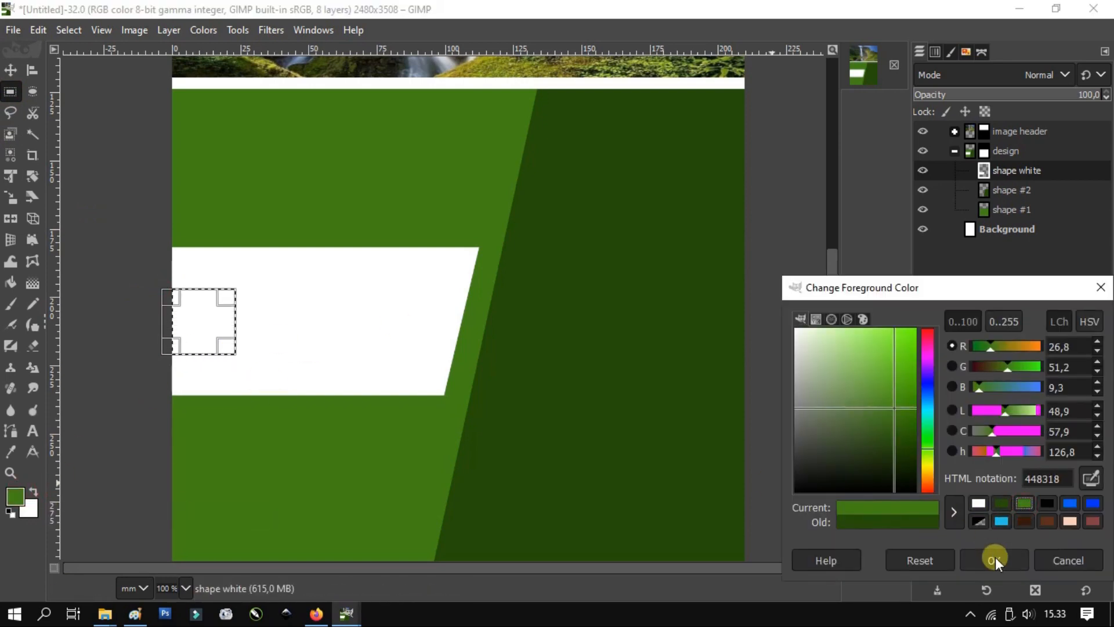
left_click(928, 454)
left_click(903, 398)
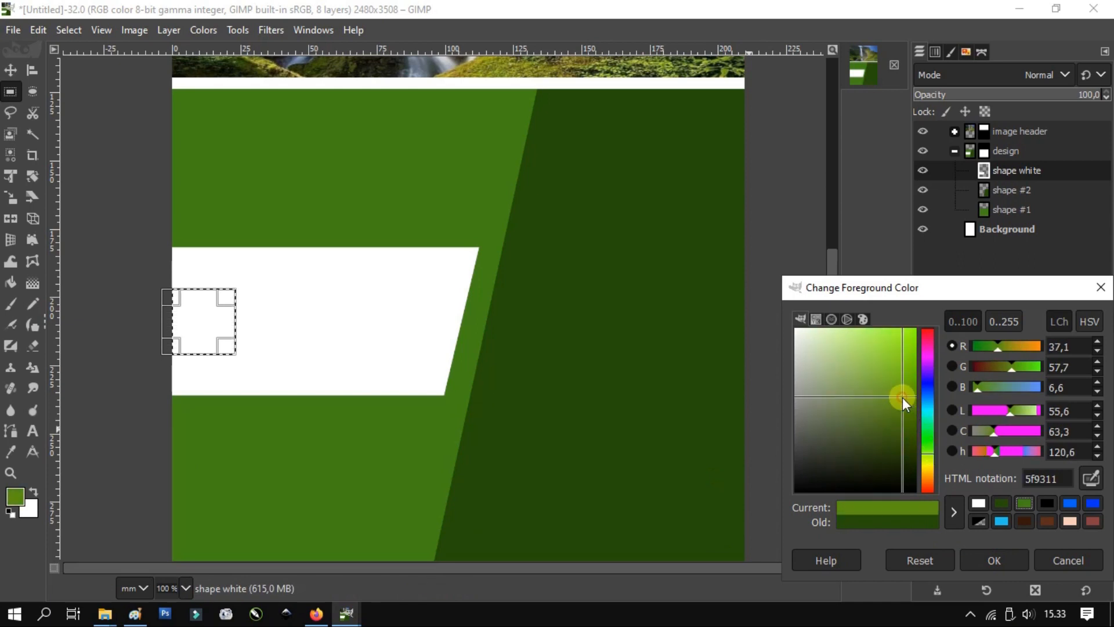
left_click(974, 556)
- Add a transparent layer above "shape white" and name it "shape green #1"
left_click(924, 300)
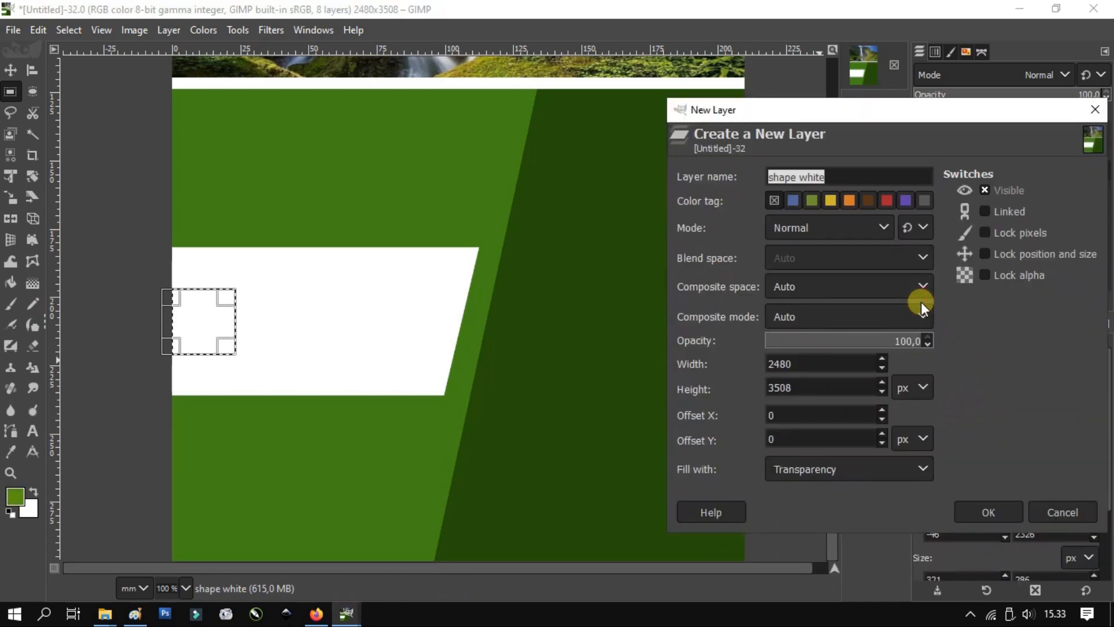
key("Return")
double_click(1030, 170)
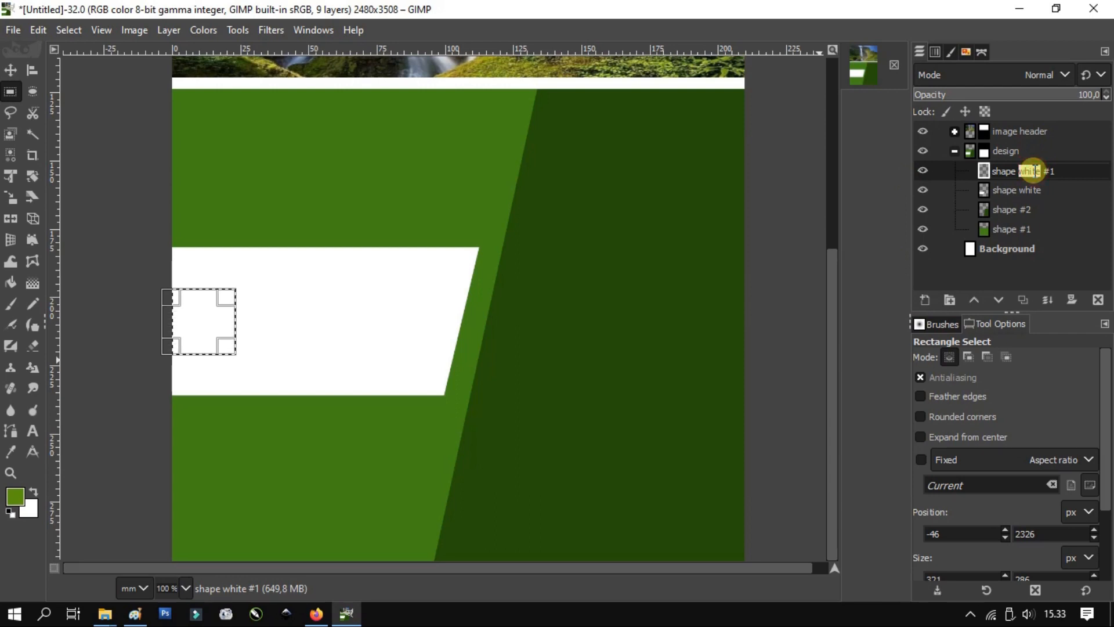
type("green")
key("Return")
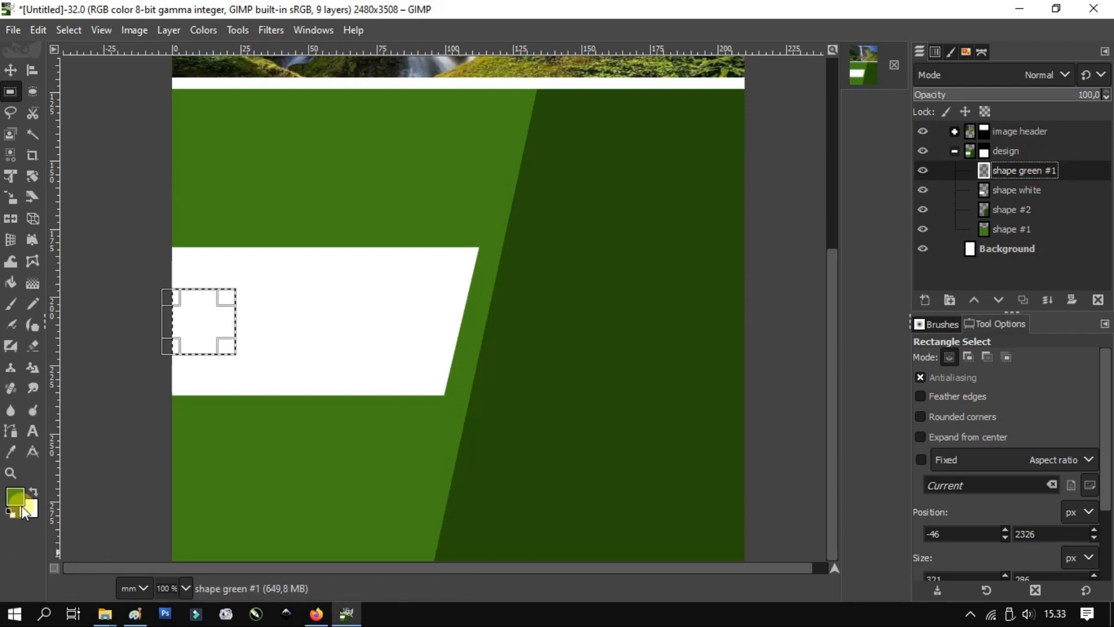
- Fill the rectangle on "shape green #1" with the olive green foreground color and clear the selection
right_click(222, 328)
mouse_move(336, 351)
mouse_move(331, 371)
left_click(393, 340)
left_click(9, 70)
left_click(10, 91)
left_click(289, 271)
key("m")
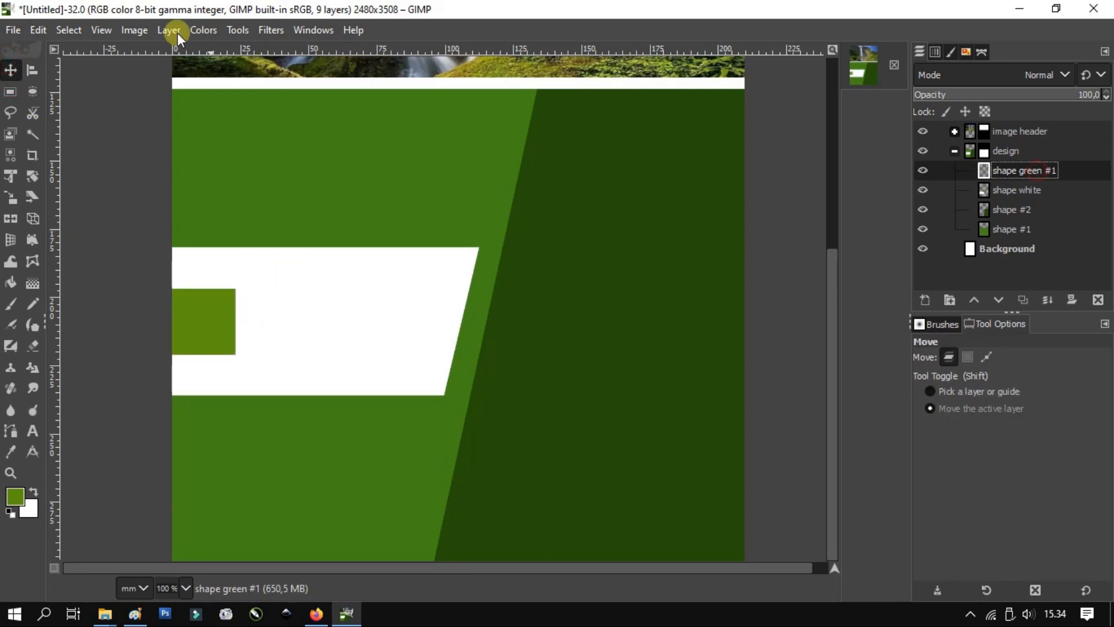
- Crop "shape green #1" to its content, then slant its right edge and shrink it to about 19 mm high with Unified Transform
left_click(177, 30)
left_click(231, 356)
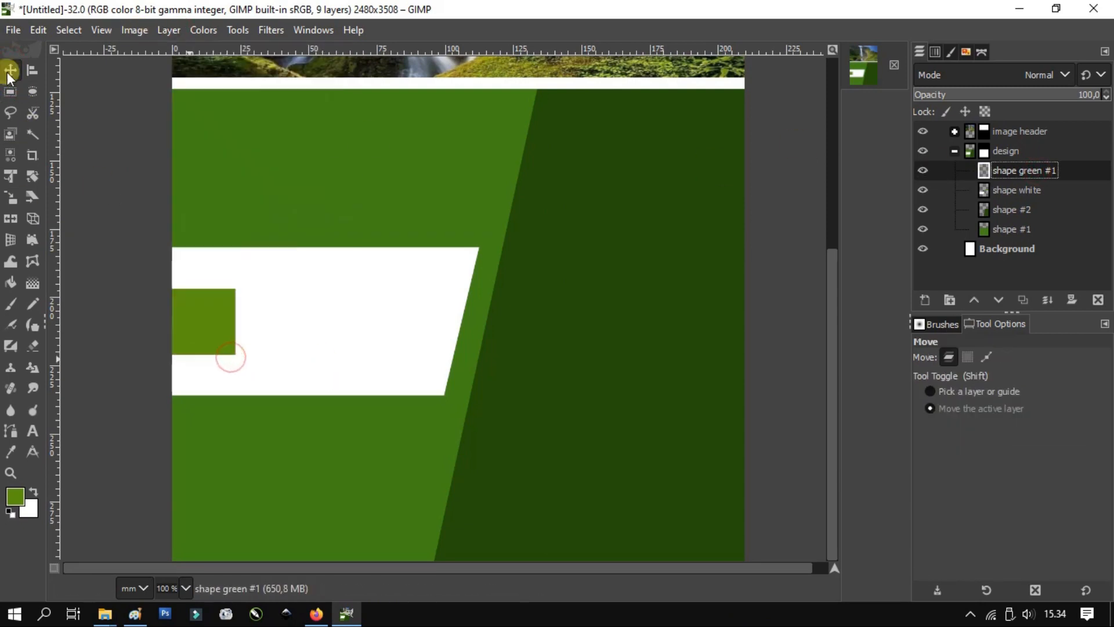
left_click(10, 176)
left_click(219, 323)
scroll(233, 401, "up", 3)
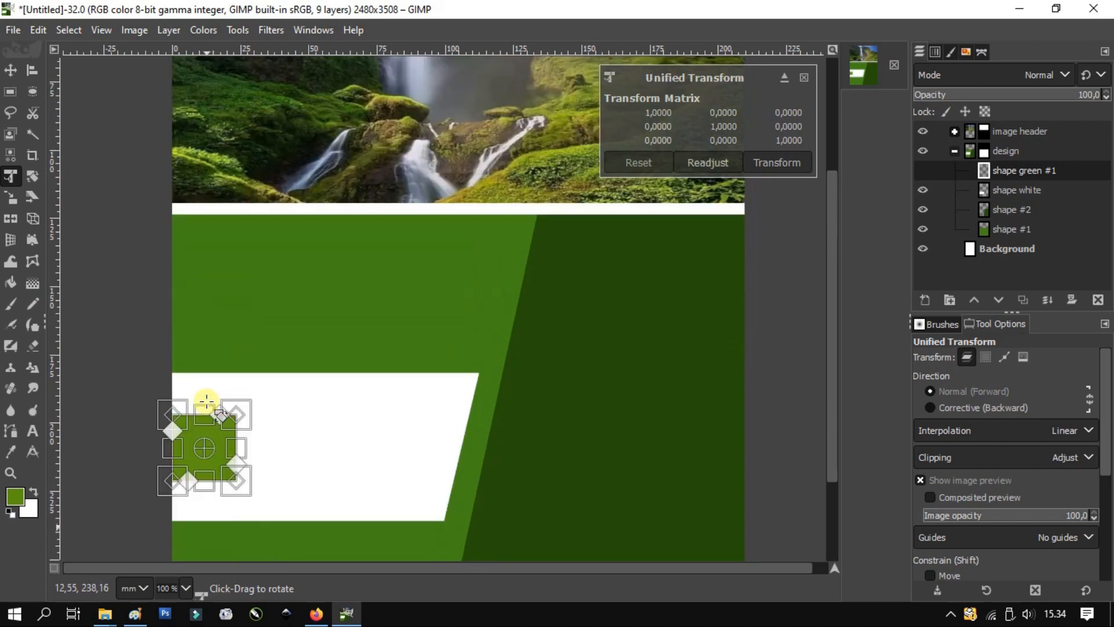
scroll(225, 457, "up", 1)
mouse_move(222, 487)
left_mouse_down()
mouse_move(238, 480)
mouse_move(227, 476)
left_mouse_up()
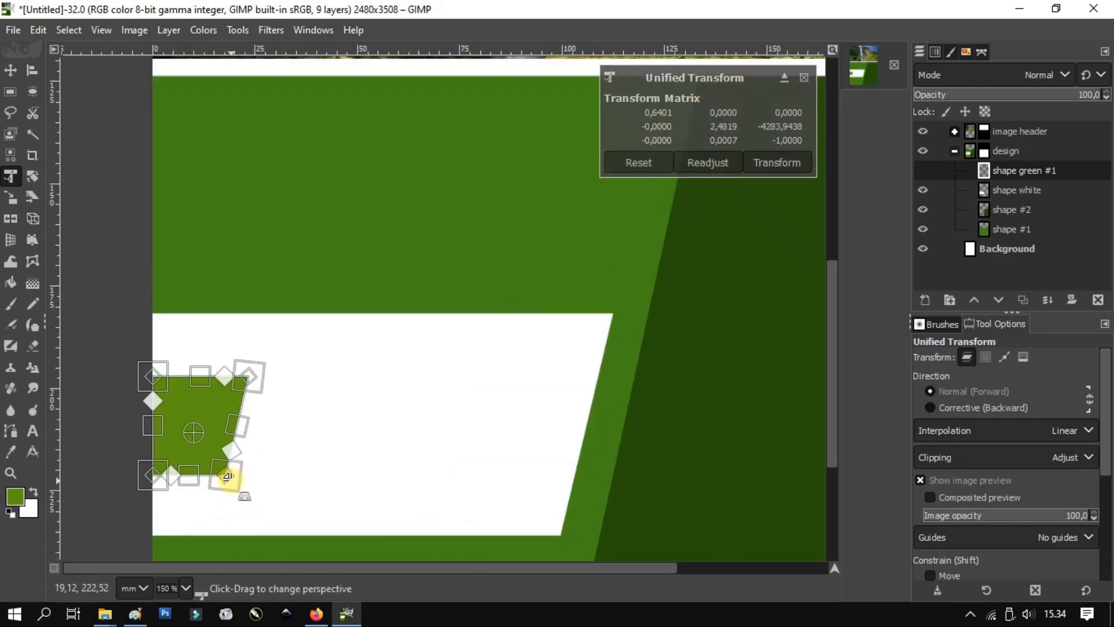
left_click_drag(242, 426, 221, 431)
left_click(772, 157)
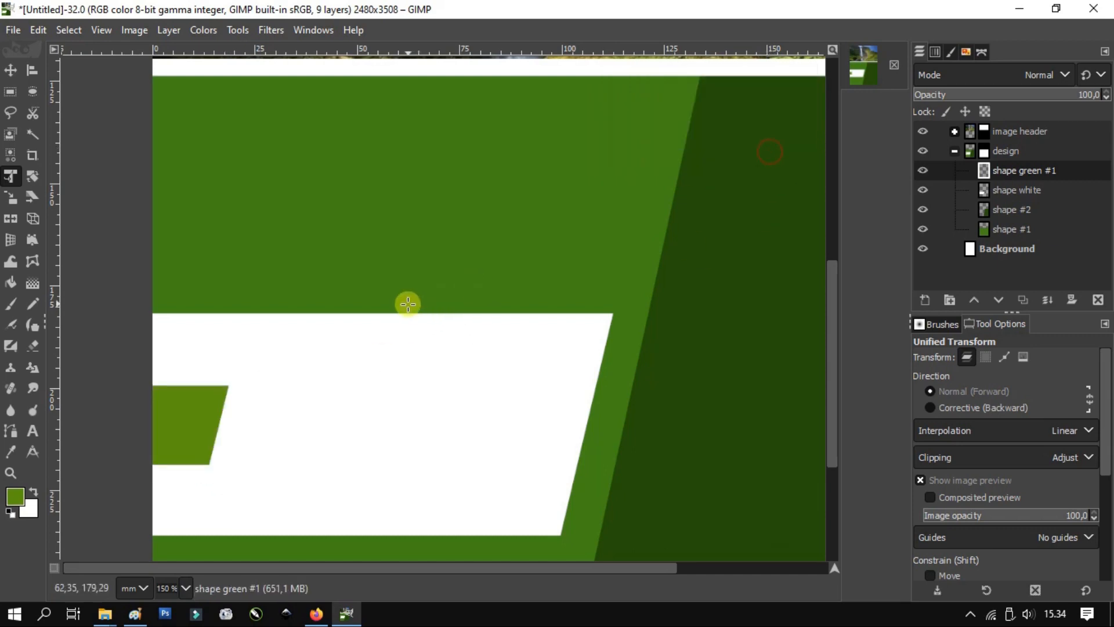
scroll(355, 355, "down", 3)
scroll(304, 301, "up", 3)
key("m")
scroll(226, 251, "down", 2)
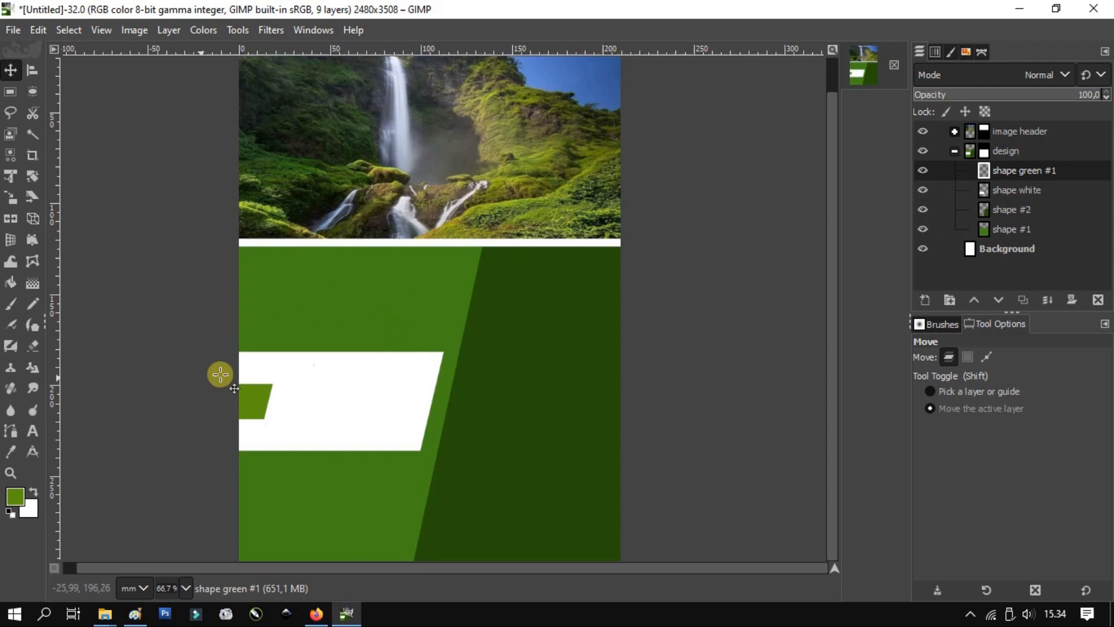
- Select a 459 px square near the light green area's lower-left corner and add a layer named "shape barcode"
left_click(11, 91)
scroll(265, 534, "up", 1)
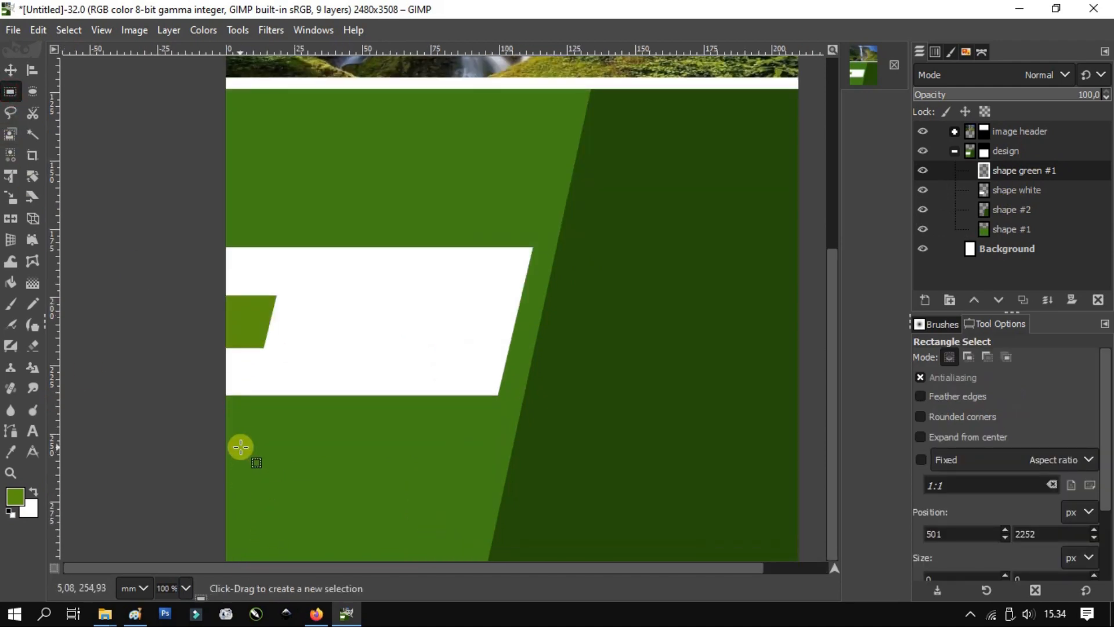
left_click_drag(247, 441, 352, 547)
left_click(941, 303)
type("shape")
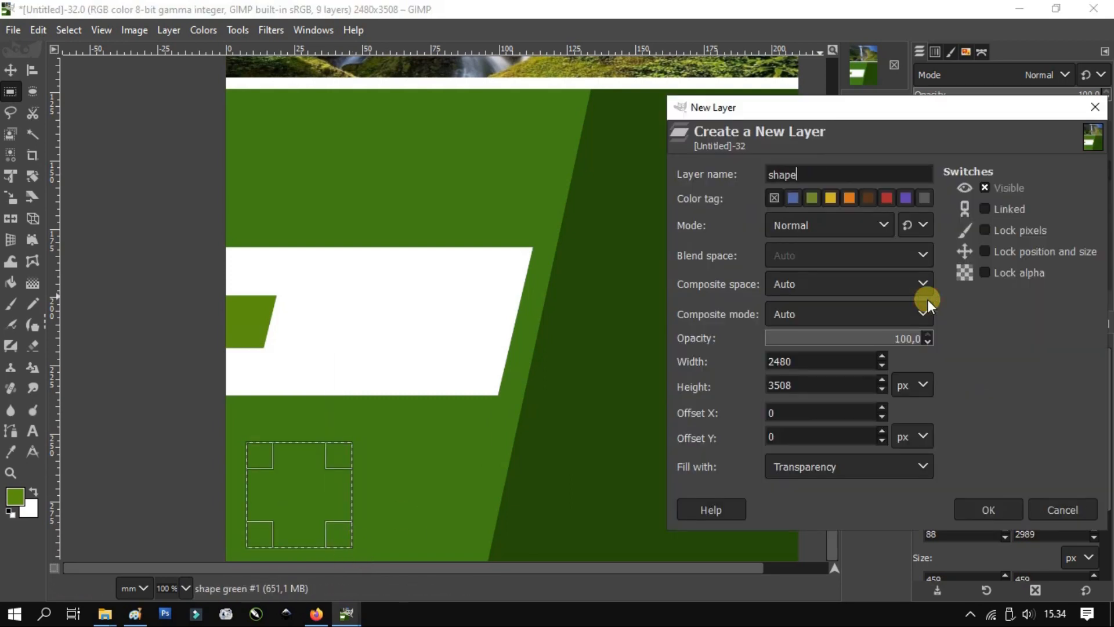
type(" barcode")
key("Return")
- Swap the foreground and background colors, fill the square on "shape barcode" with white, and clear the selection
left_click(34, 492)
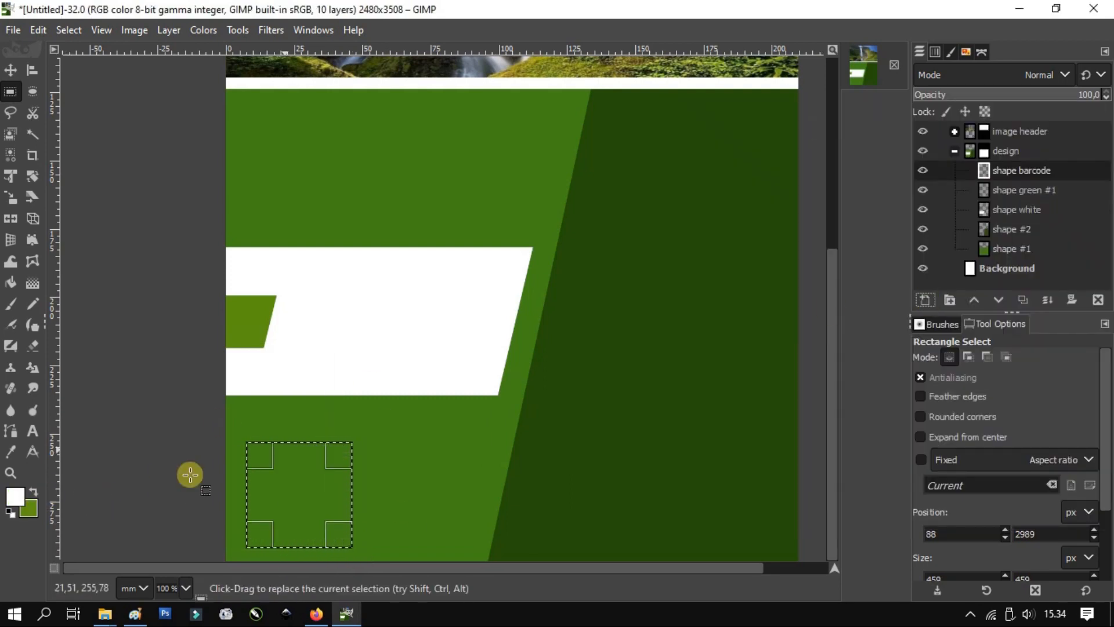
right_click(403, 406)
mouse_move(460, 208)
left_click(583, 343)
left_click(406, 416)
key("m")
- Crop the "shape barcode" layer to its content and nudge the white square slightly upward
left_click(169, 30)
left_click(215, 368)
left_click_drag(284, 503, 283, 498)
scroll(284, 498, "up", 1)
left_click_drag(344, 339, 298, 407)
scroll(349, 400, "up", 3)
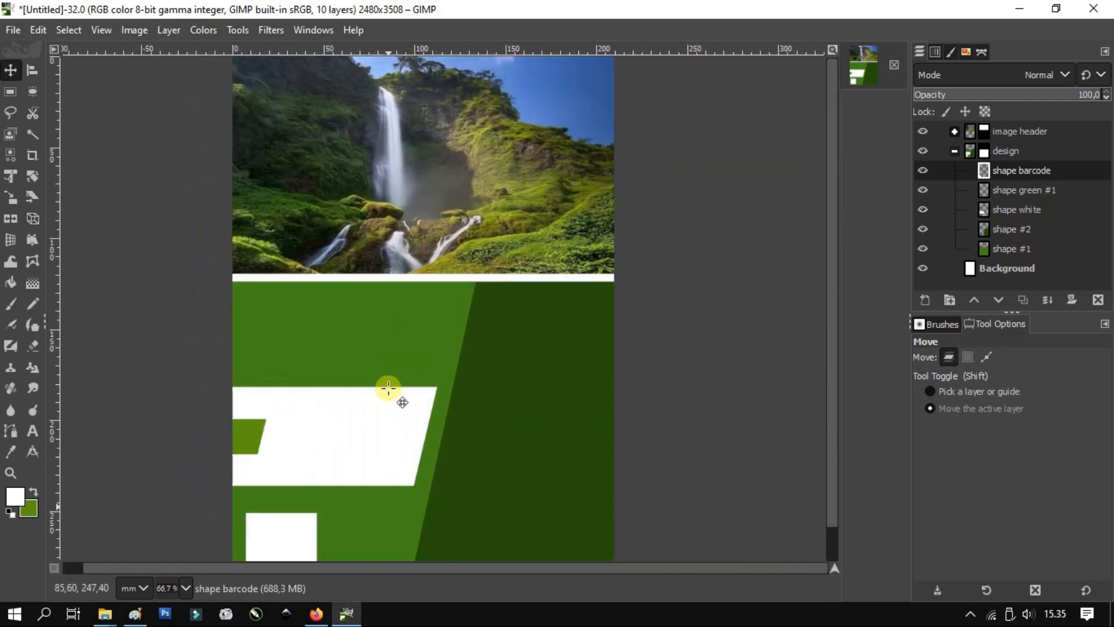
- Collapse the "design" group and add a new layer group named "logo" above "image header"
left_click(1053, 152)
left_click(957, 151)
left_click(951, 299)
double_click(1004, 132)
type("logo")
key("Return")
- Select a rectangle about 69 mm wide and 28 mm high at the header photo's upper left and add layer "shape #3" in "logo"
key("r")
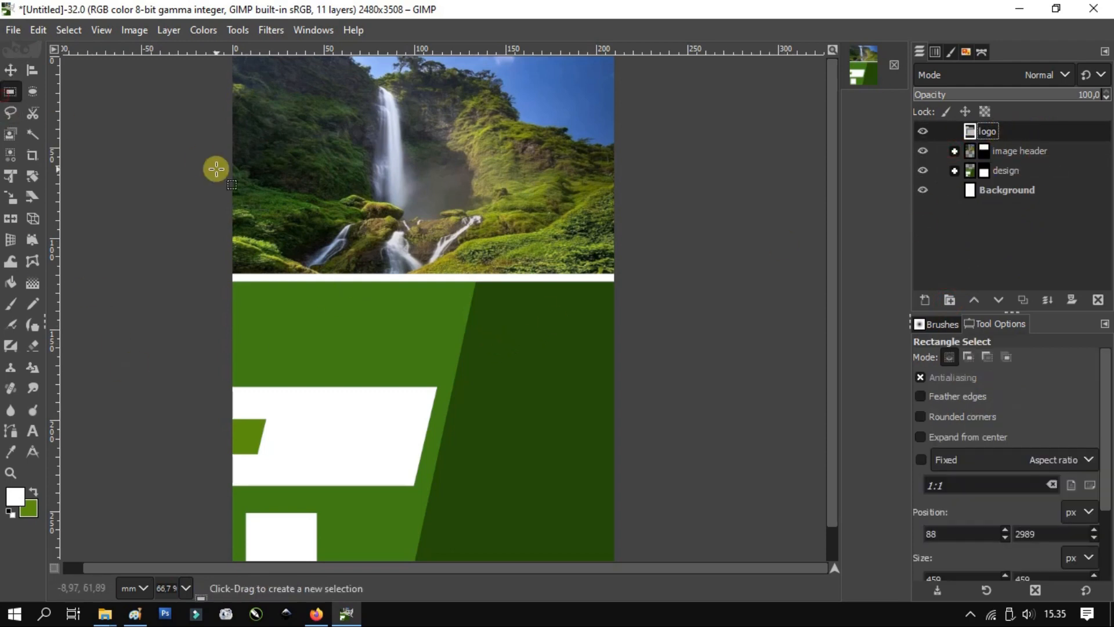
left_click_drag(227, 76, 351, 125)
scroll(279, 115, "up", 1)
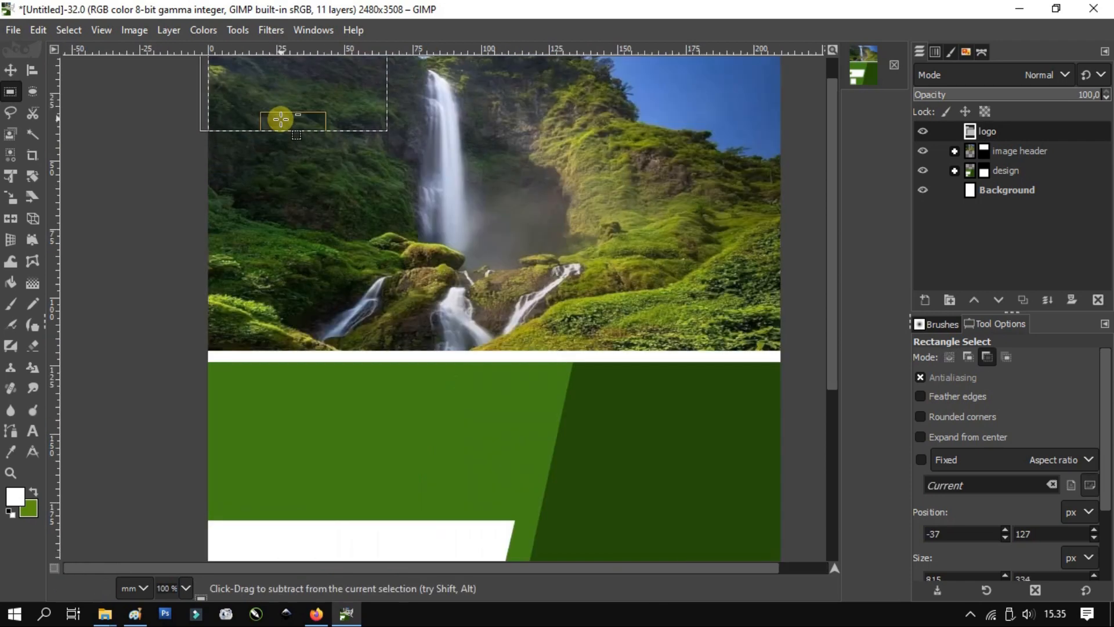
left_click(927, 300)
type("shape")
key("Return")
- Fill the rectangle on "shape #3" with the white foreground color and clear the selection
right_click(509, 172)
mouse_move(583, 227)
left_click(691, 343)
key("ctrl+shift+a")
key("m")
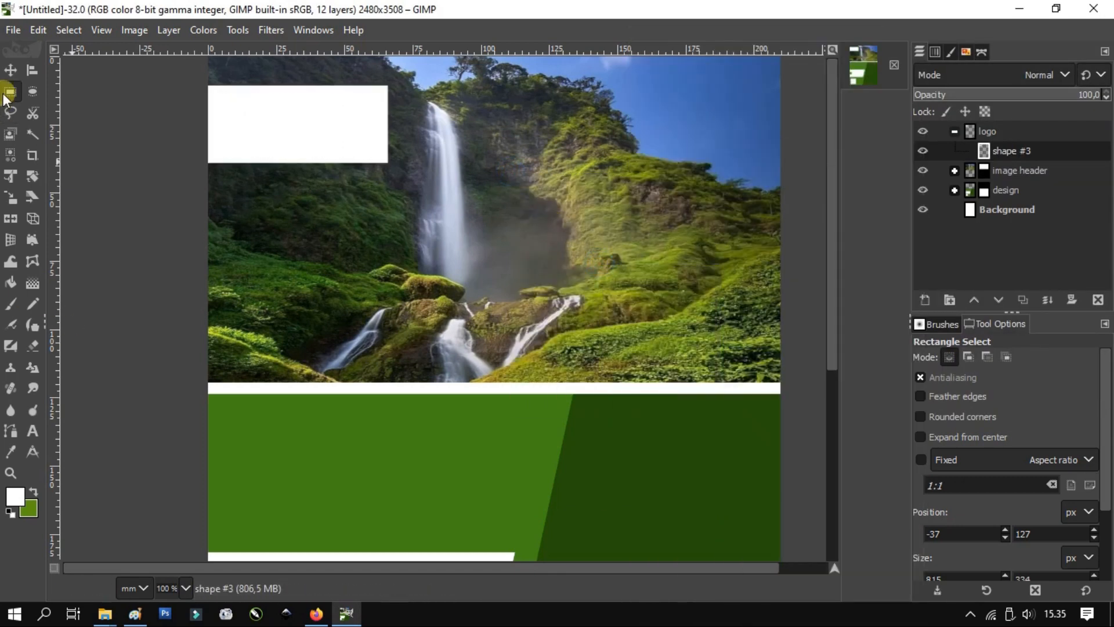
- Crop "shape #3" to its content, then slant its right edge inward toward the bottom and reduce its height with Unified Transform
left_click(1013, 151)
left_click(169, 29)
left_click(197, 364)
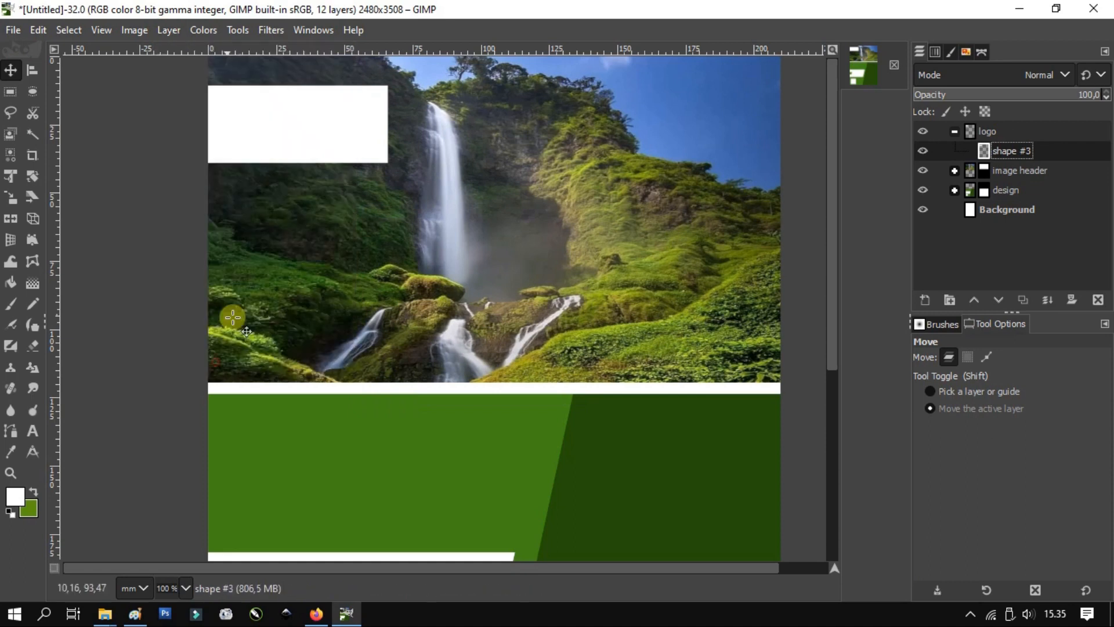
left_click(10, 176)
left_click(308, 156)
scroll(307, 156, "up", 1)
scroll(384, 179, "up", 1)
left_click_drag(427, 220, 398, 220)
left_click_drag(277, 216, 278, 184)
mouse_move(155, 187)
left_mouse_down()
mouse_move(142, 184)
mouse_move(154, 184)
left_mouse_up()
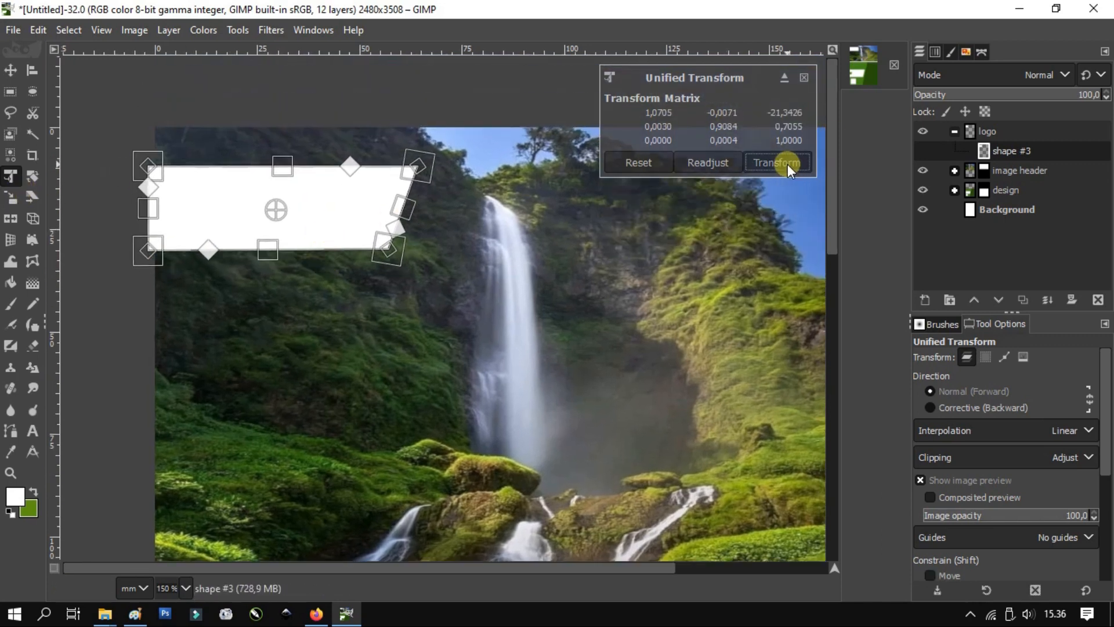
left_click(786, 164)
- Nudge the slanted white header shape slightly up and to the left
scroll(378, 206, "down", 2)
scroll(378, 206, "down", 1)
scroll(368, 206, "up", 2)
left_click(11, 70)
scroll(313, 226, "up", 1)
left_click_drag(327, 197, 325, 194)
scroll(326, 193, "down", 2)
scroll(281, 225, "down", 1)
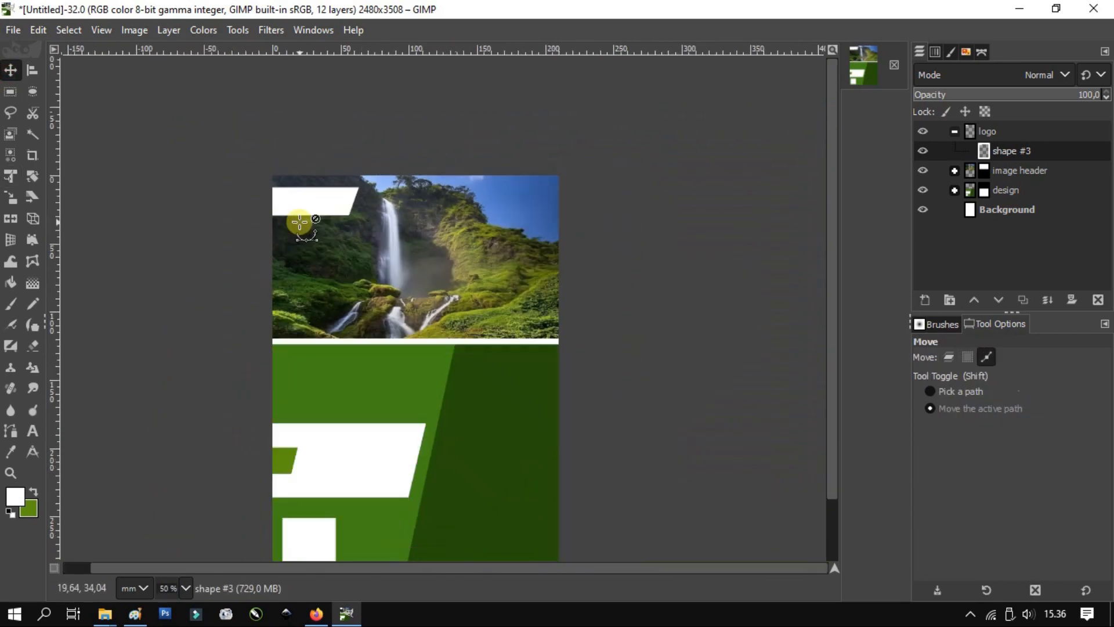
- Start a text layer above "shape #3" on the white header shape, entering the letter "c"
left_click(1036, 140)
left_click(1019, 156)
left_click(34, 430)
scroll(277, 209, "up", 4)
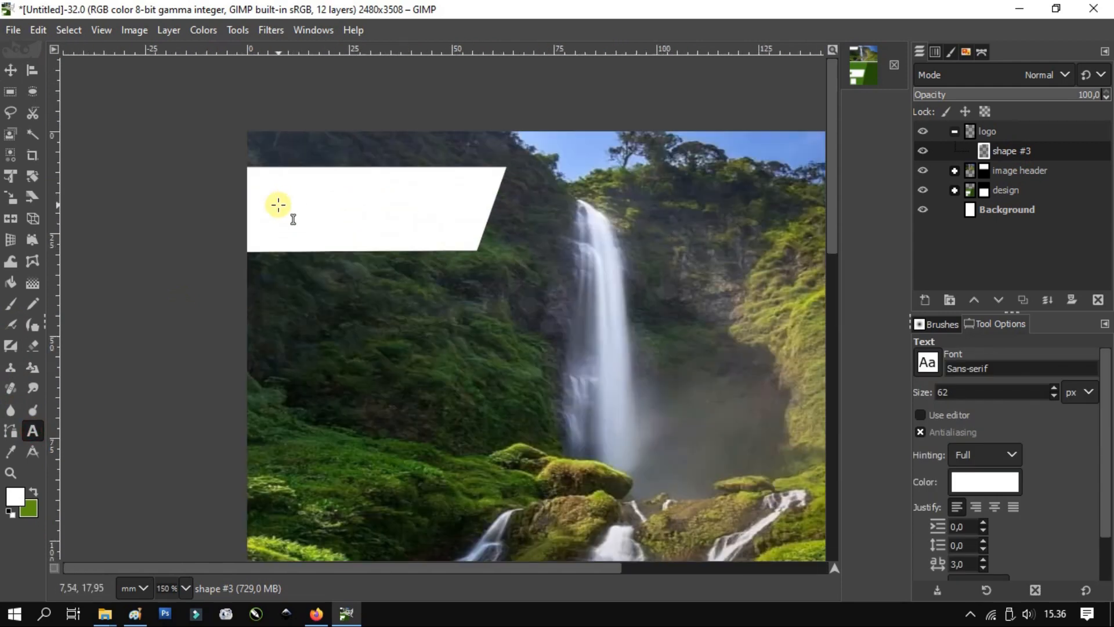
left_click(279, 224)
type("c")
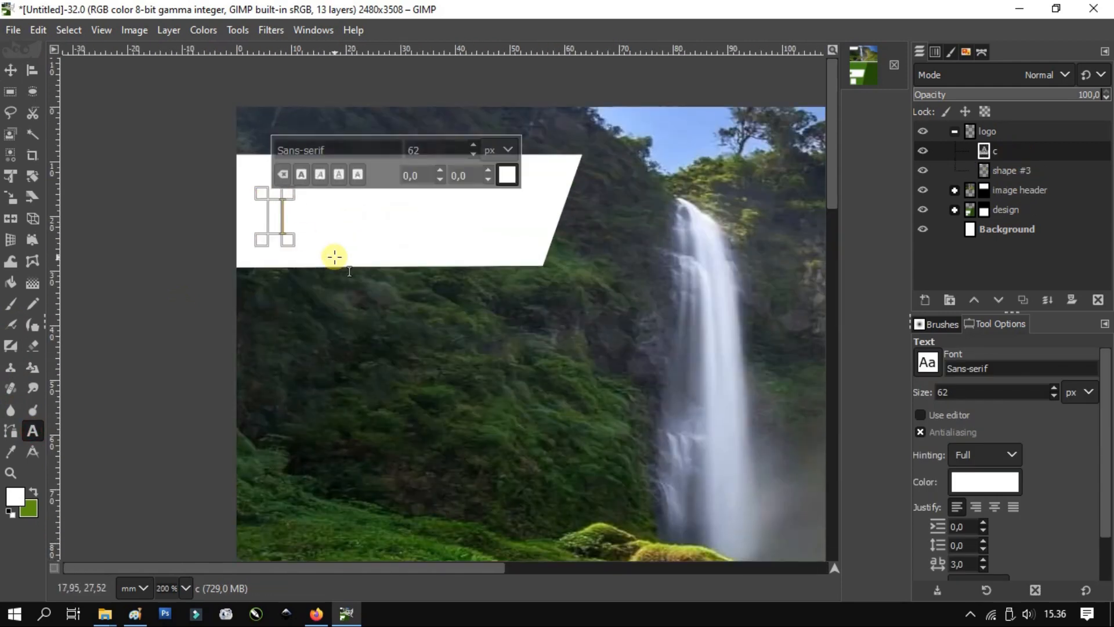
- Color the header letter dark green and set its font to Montserrat Heavy Italic
left_click(508, 175)
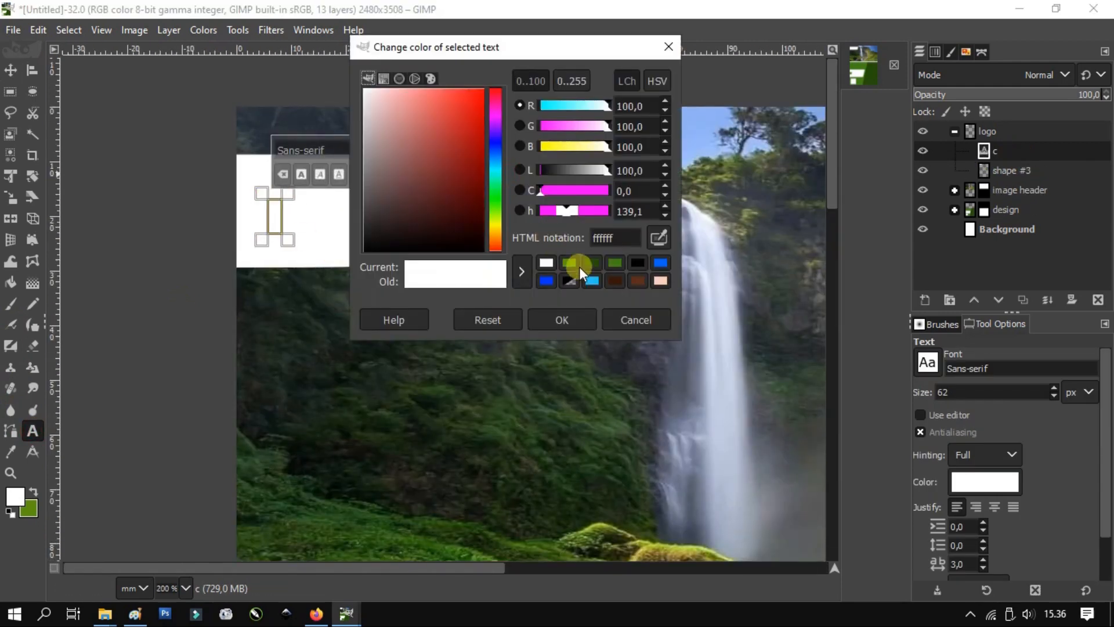
left_click(572, 264)
left_click(584, 321)
left_click_drag(347, 148, 250, 155)
type("monts")
key("Down")
key("Down")
key("Down")
key("Down")
key("Down")
key("Down")
key("Down")
key("Down")
key("Down")
key("Down")
key("Down")
key("Down")
key("Down")
key("Down")
key("Down")
key("Down")
key("Down")
key("Down")
key("Down")
key("Down")
key("Up")
key("Up")
key("Down")
key("Down")
key("Return")
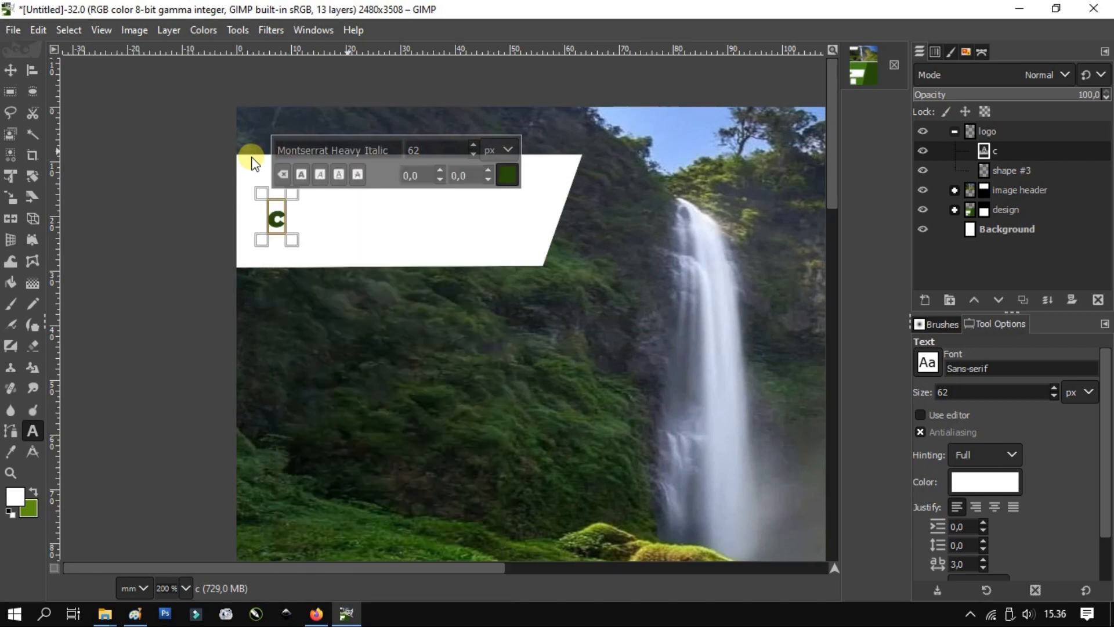
- Replace the text on the white header shape with "CIANJUR"
type("ci")
key("BackSpace")
key("BackSpace")
key("BackSpace")
type("CIANJUR")
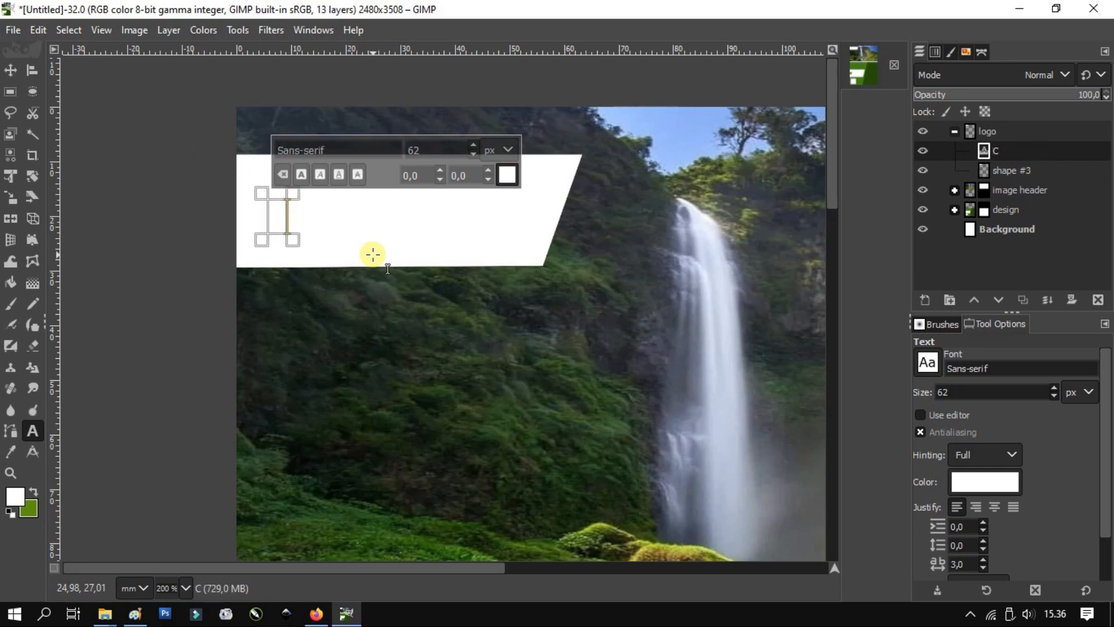
key("ctrl+shift+f")
left_click(1027, 264)
key("t")
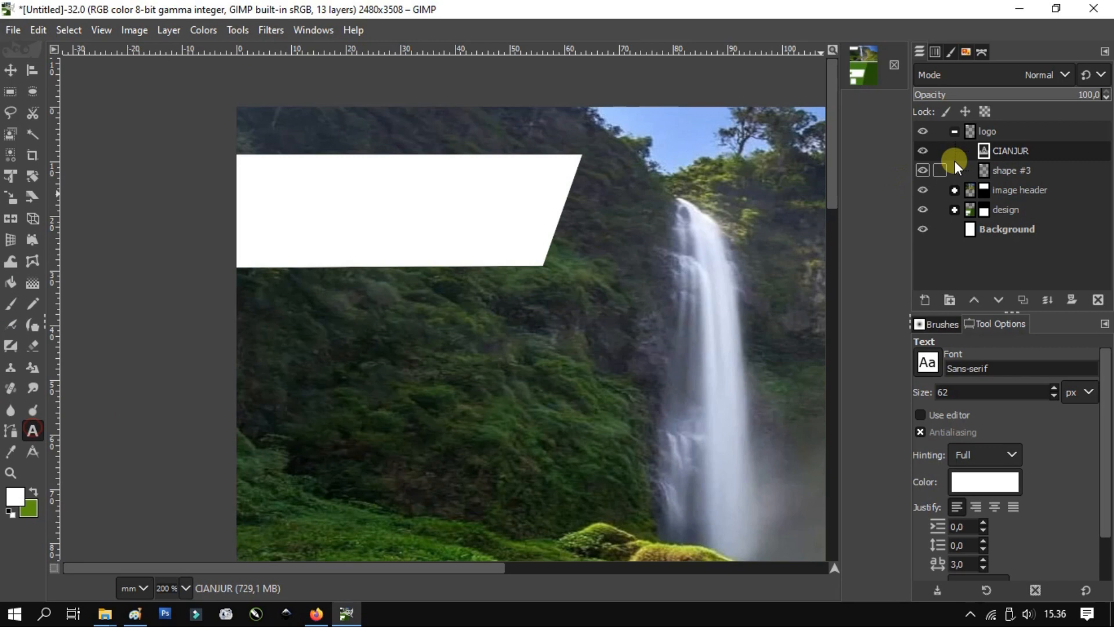
- Delete the "CIANJUR" text layer and start a new dark green text on the white header shape
right_click(1064, 152)
left_click(970, 258)
left_click(276, 196)
left_click(514, 174)
left_click(572, 264)
left_click(566, 320)
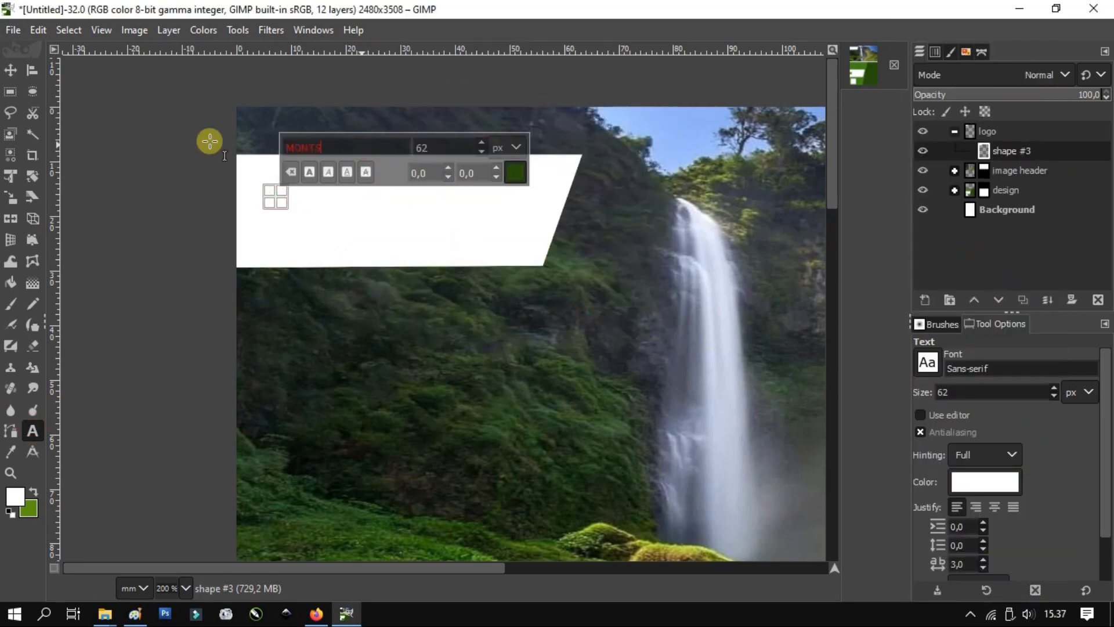
- Set the new header text's font to Montserrat Heavy Italic
key("Down")
key("Down")
key("Down")
key("Down")
key("Down")
key("Down")
key("Down")
key("Down")
key("Down")
key("Down")
key("Down")
key("Down")
key("Down")
key("Down")
key("Down")
key("Down")
key("Down")
key("Down")
key("Down")
key("Down")
key("Up")
key("Up")
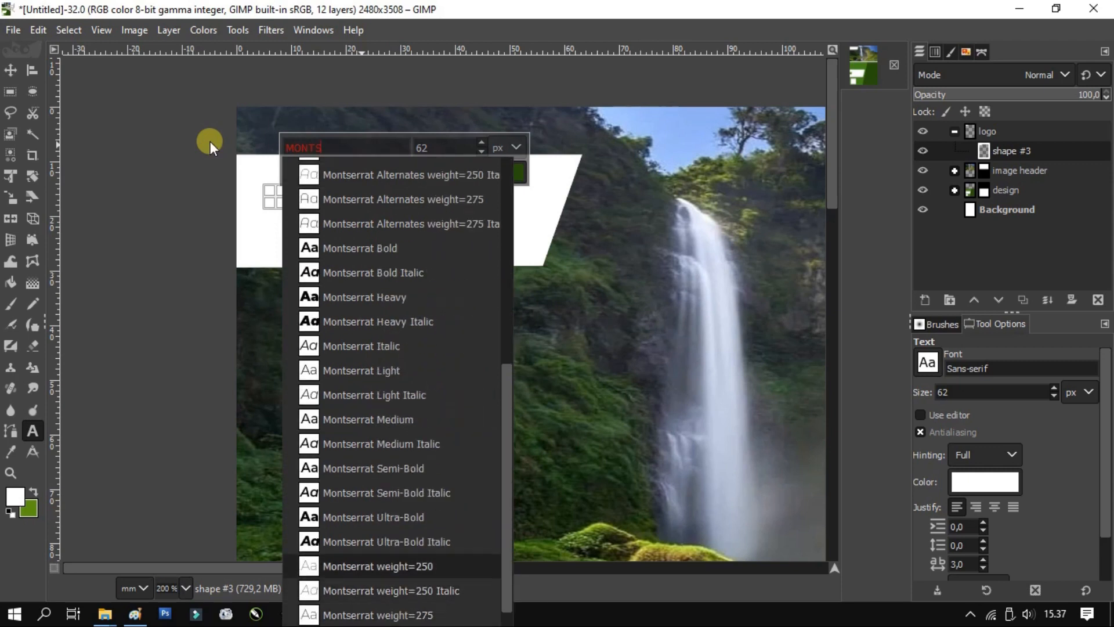
key("Up")
key("Up")
key("Up")
key("Up")
key("Up")
key("Up")
key("Up")
key("Up")
key("Up")
key("Up")
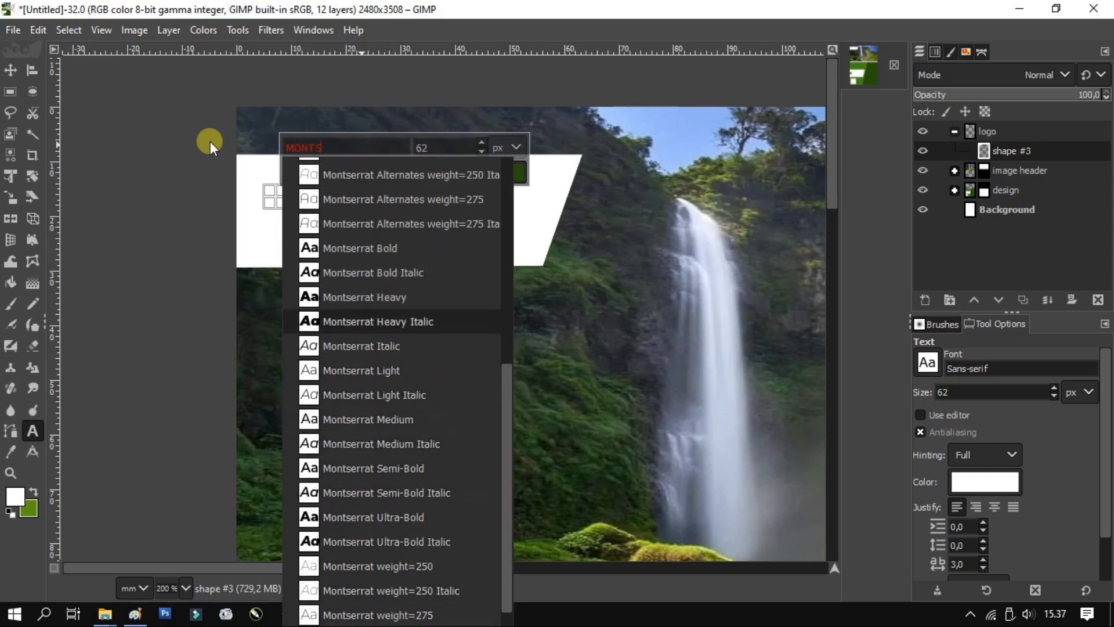
key("Return")
left_click(276, 197)
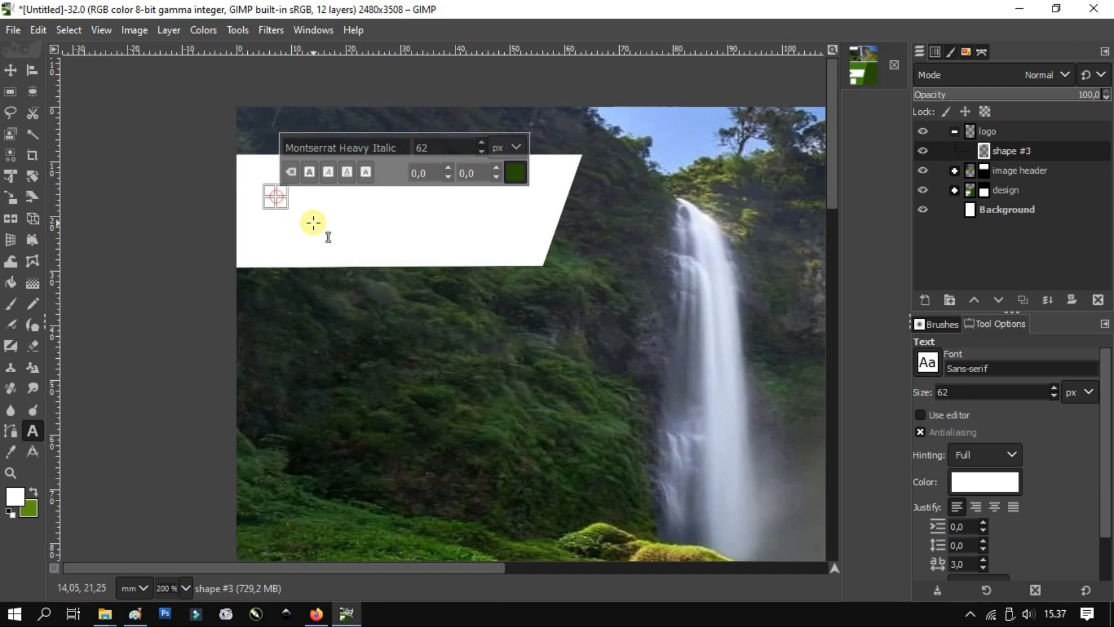
- Enter "CITAMBUR" and "WATERFALL" on two lines on the white header shape
type("CITAMBUR")
key("Return")
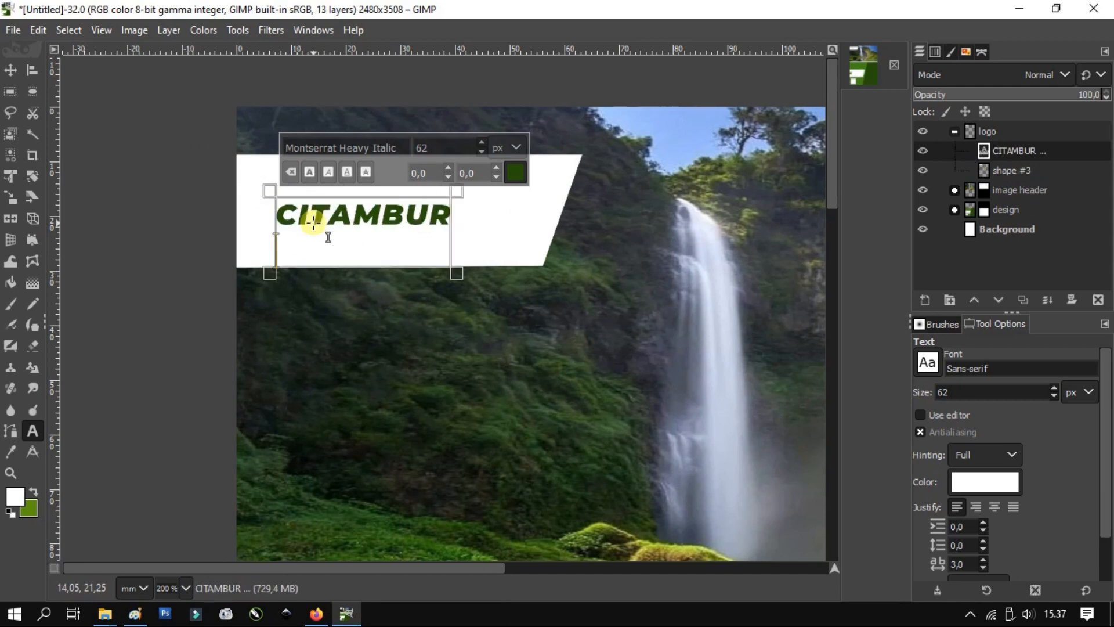
type("WATERFALL")
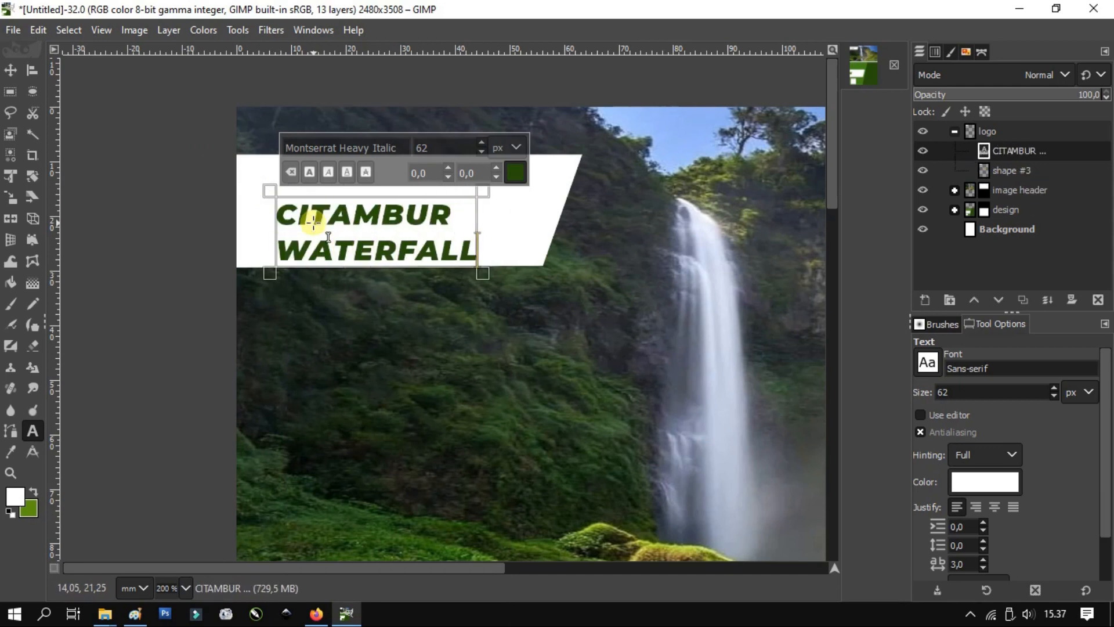
- Set the size of the "CITAMBUR" line to 20 pt
left_click_drag(461, 221, 224, 222)
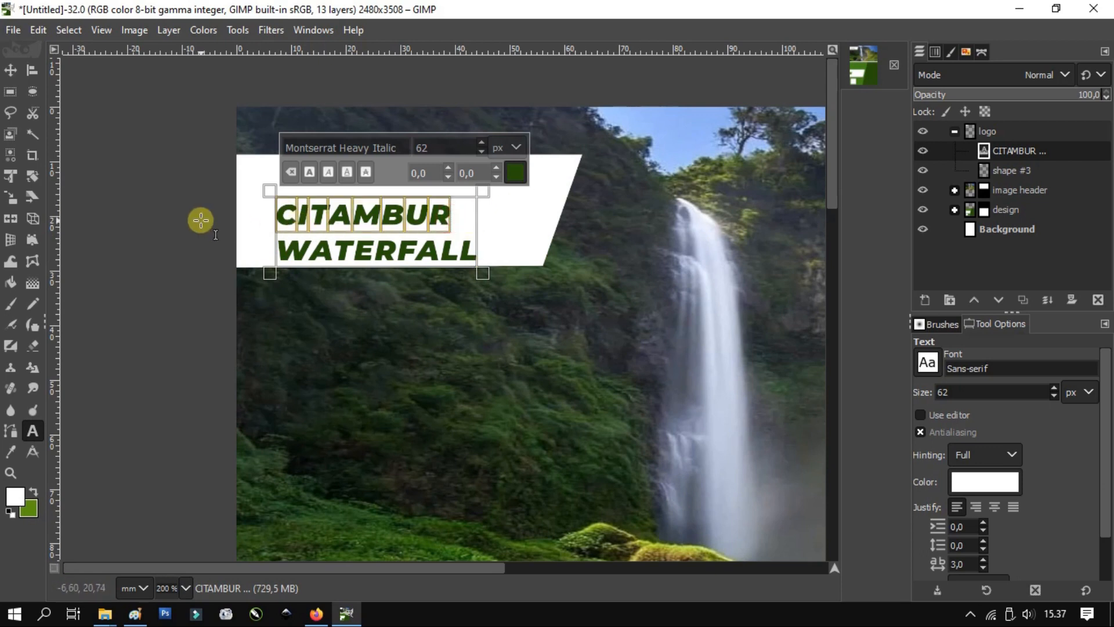
left_click(508, 147)
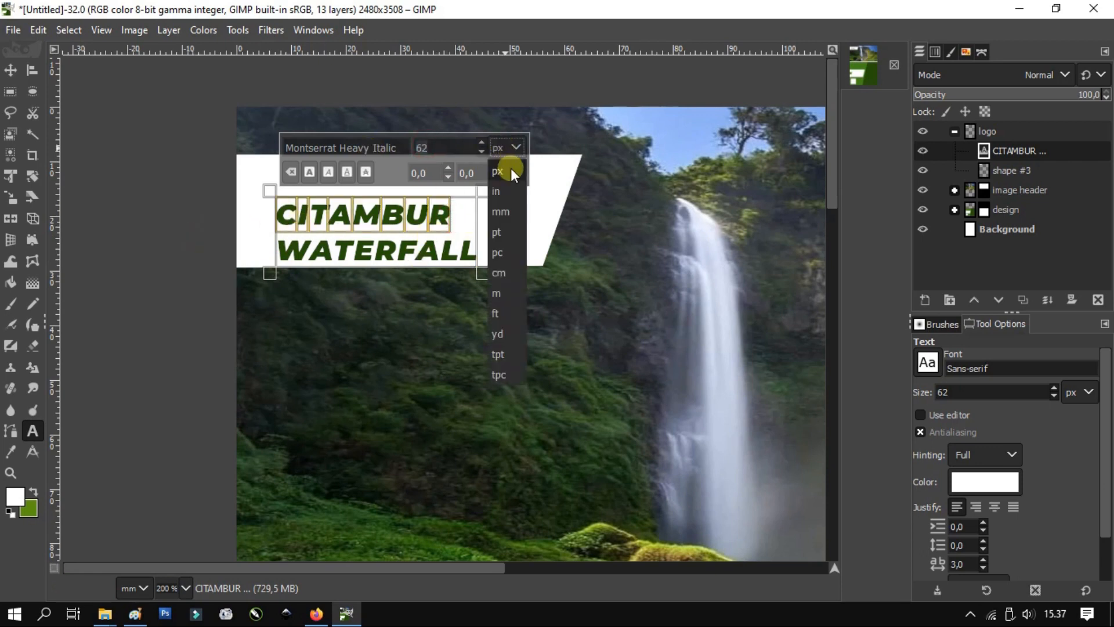
left_click(503, 234)
left_click_drag(445, 147, 405, 149)
type("16")
key("Return")
type("20")
key("Return")
- Try to adjust the letter spacing of the "WATERFALL" line
double_click(478, 264)
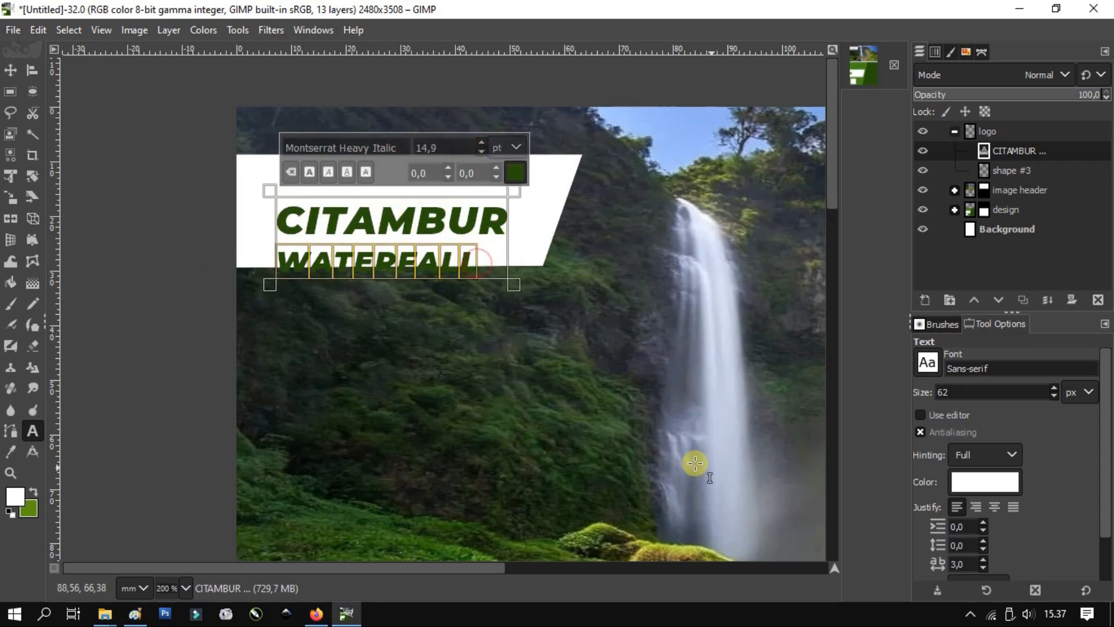
left_click(1107, 561)
left_click(984, 509)
left_click(984, 510)
left_click(983, 509)
left_click(983, 516)
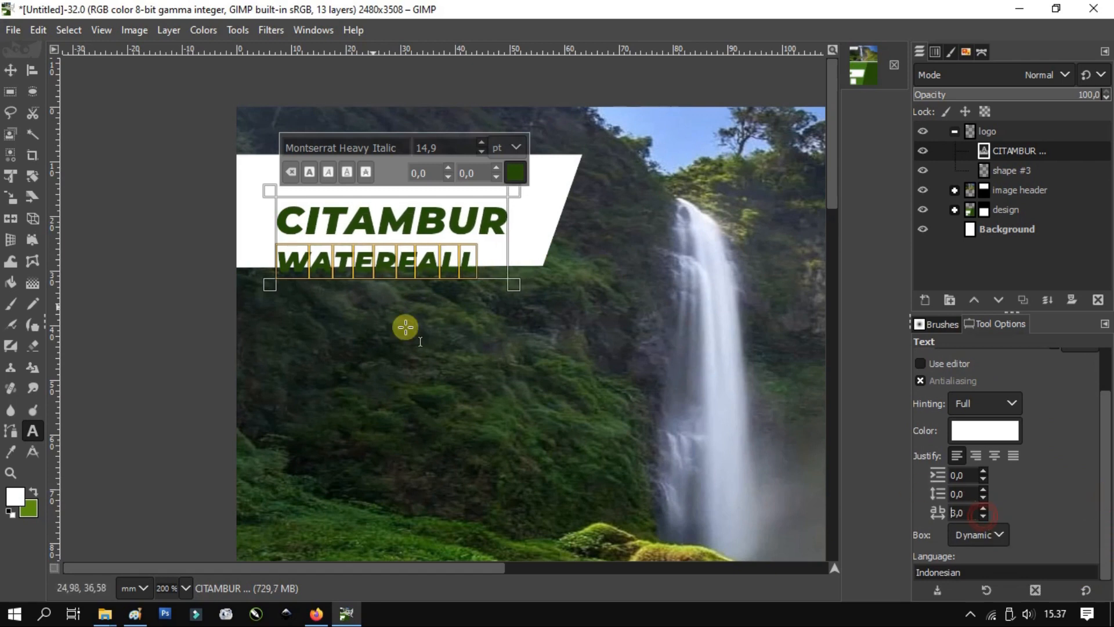
- Move the "CITAMBUR WATERFALL" text up so both lines sit centered inside the white header shape
left_click(10, 69)
left_click_drag(363, 221, 357, 193)
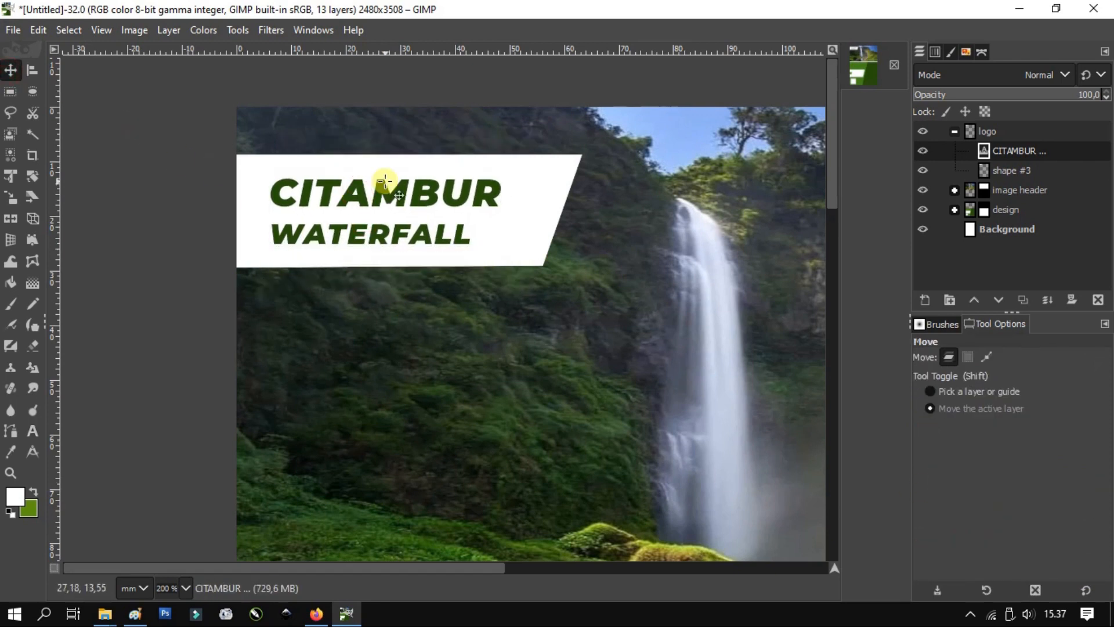
scroll(331, 281, "down", 4)
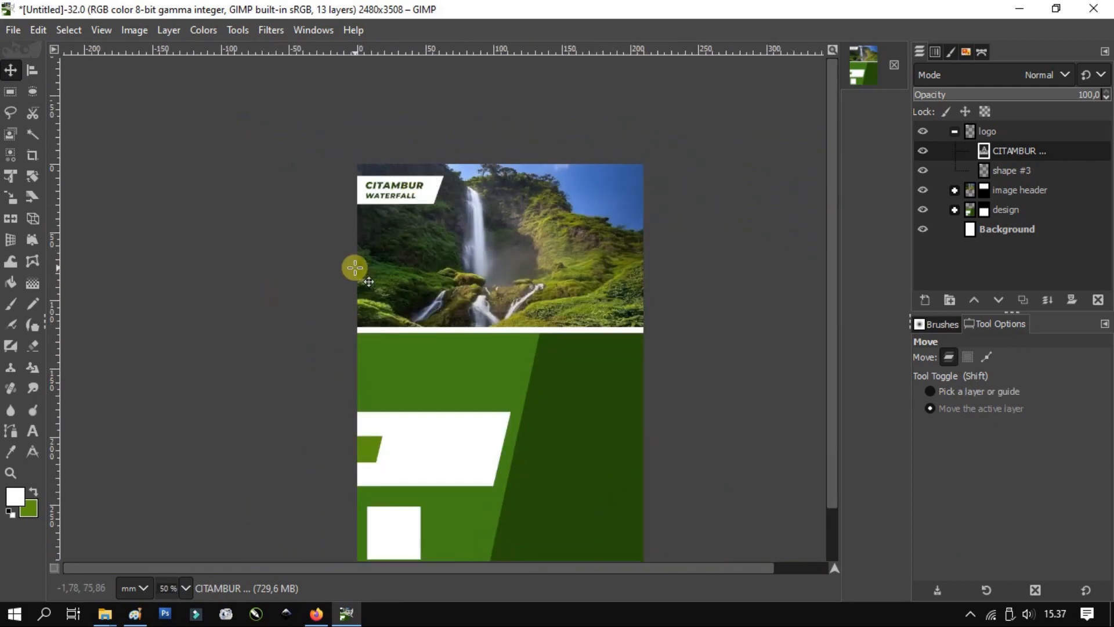
scroll(355, 267, "up", 3)
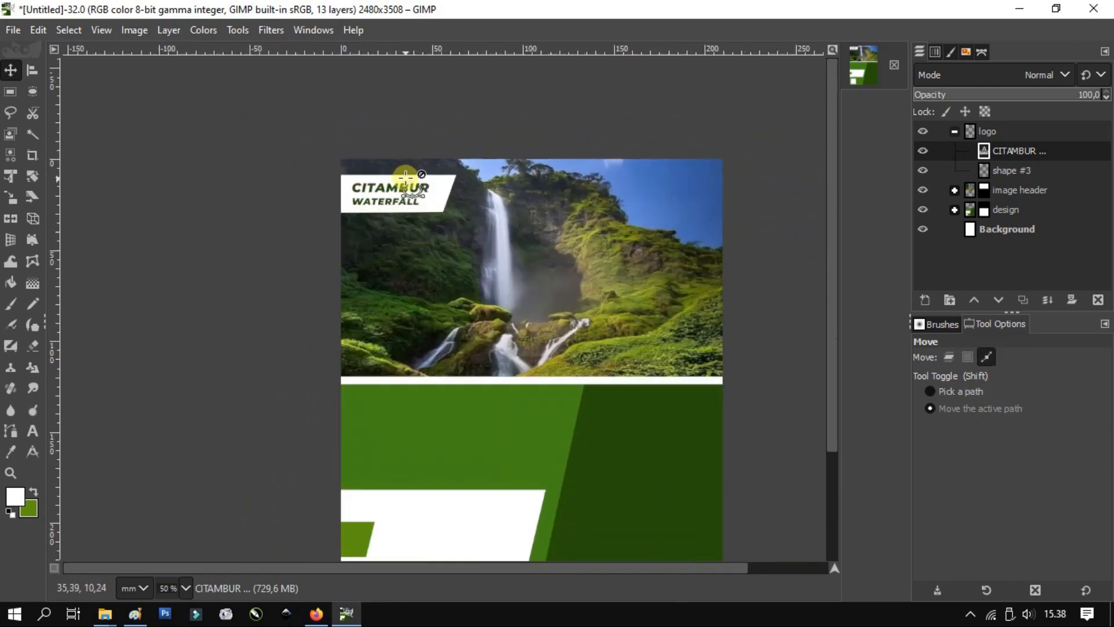
scroll(401, 199, "up", 1)
left_click_drag(400, 198, 408, 198)
- Collapse the "logo" layer group
left_click(991, 131)
left_click(977, 152)
left_click(955, 131)
- Create a layer group named "TEKS" between the "logo" and "image header" groups, and collapse "image header"
scroll(491, 299, "down", 4)
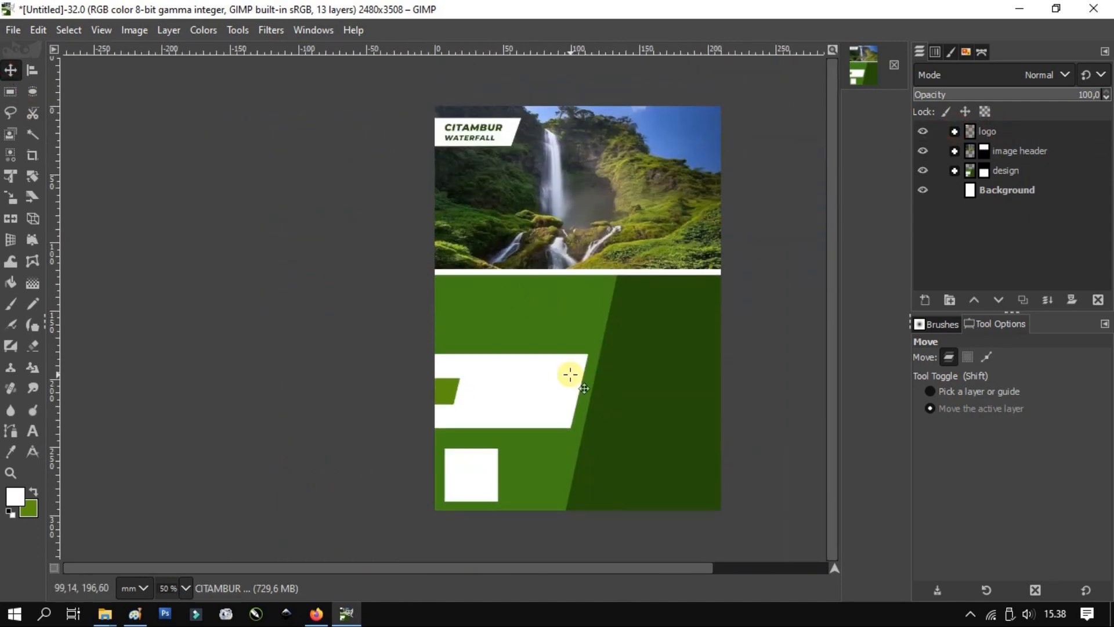
scroll(488, 141, "up", 2)
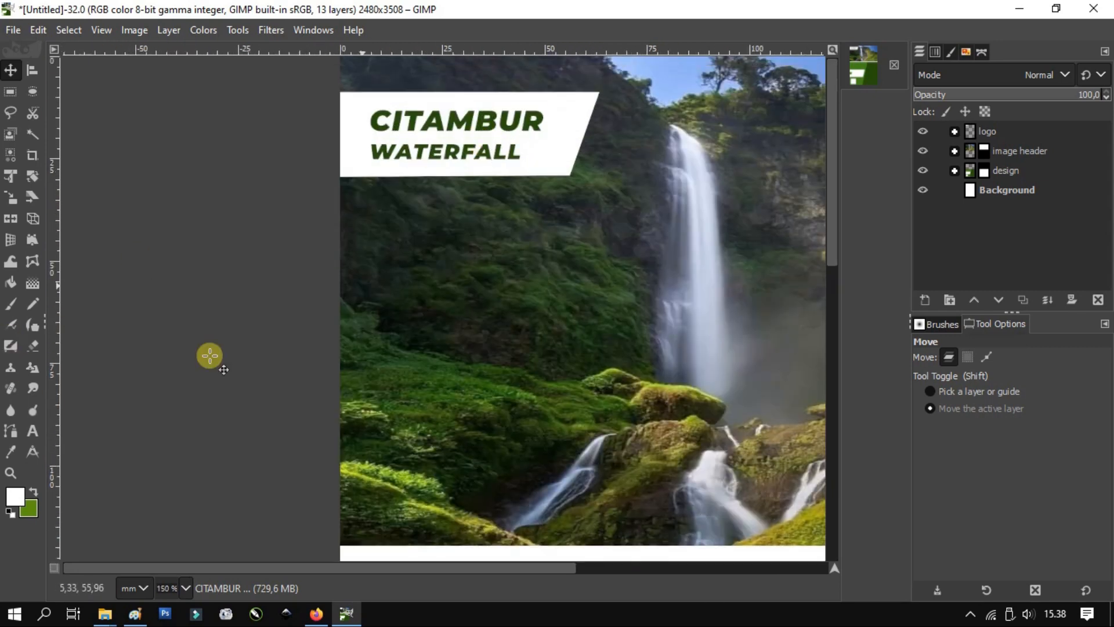
scroll(504, 227, "up", 1)
scroll(504, 226, "down", 1)
scroll(568, 298, "down", 2)
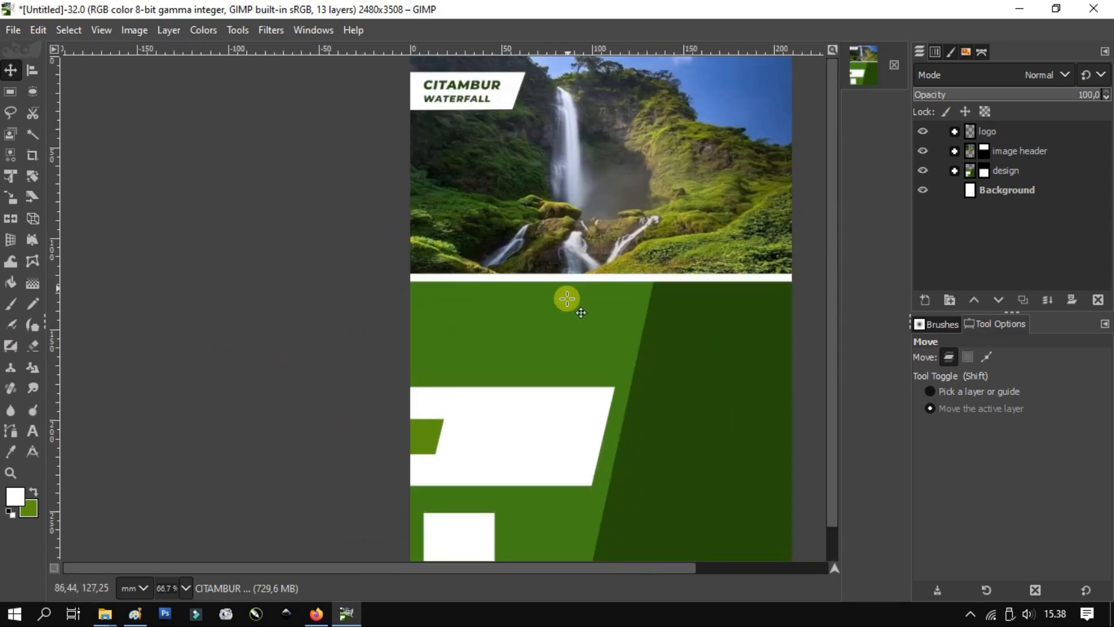
left_click_drag(539, 570, 656, 570)
left_click(1025, 150)
left_click(1023, 132)
left_click(1003, 153)
left_click(950, 299)
left_click_drag(1012, 169, 1010, 145)
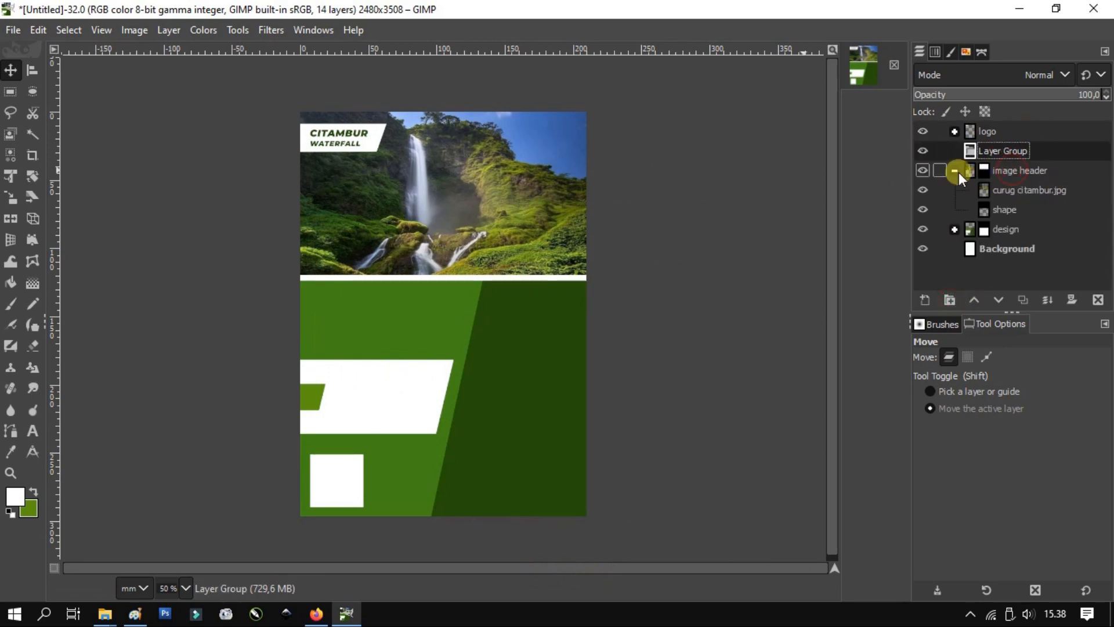
left_click(955, 170)
double_click(1008, 150)
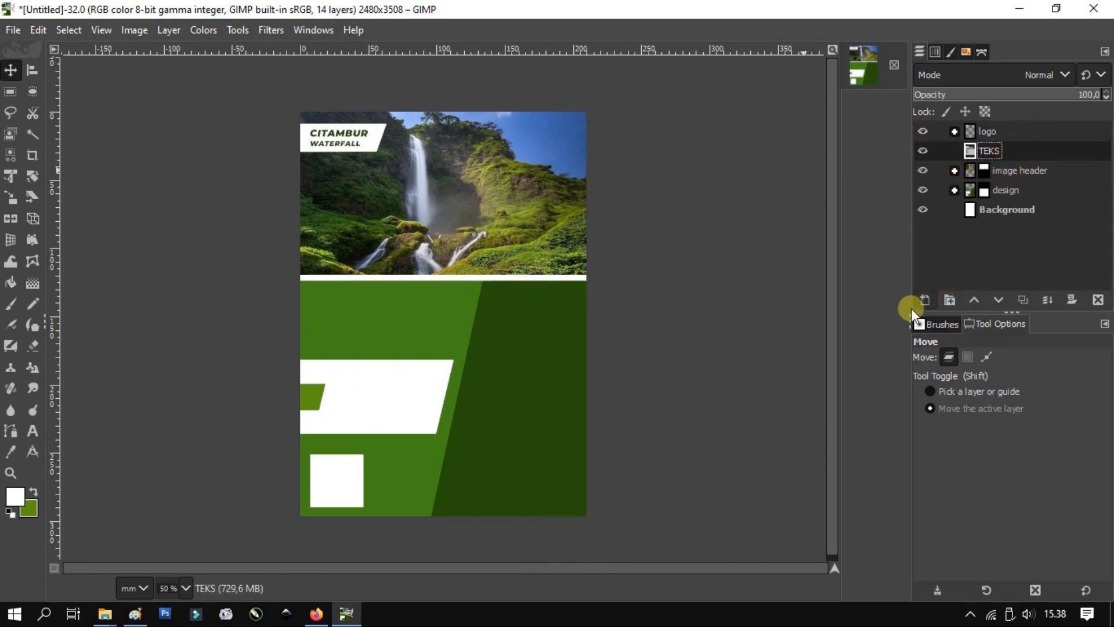
- Add the text "WANA WISATA" in the "TEKS" group, on the green area below the header photo
left_click(924, 300)
left_click(1061, 505)
scroll(367, 319, "up", 1)
left_click(32, 430)
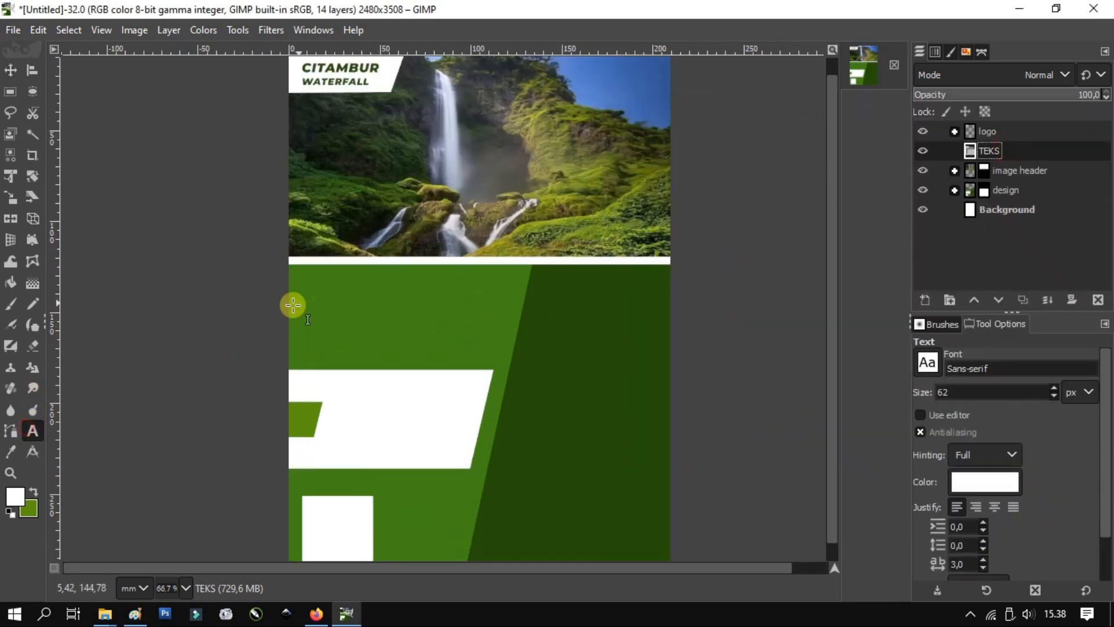
left_click(290, 296)
type("WANA WISATA")
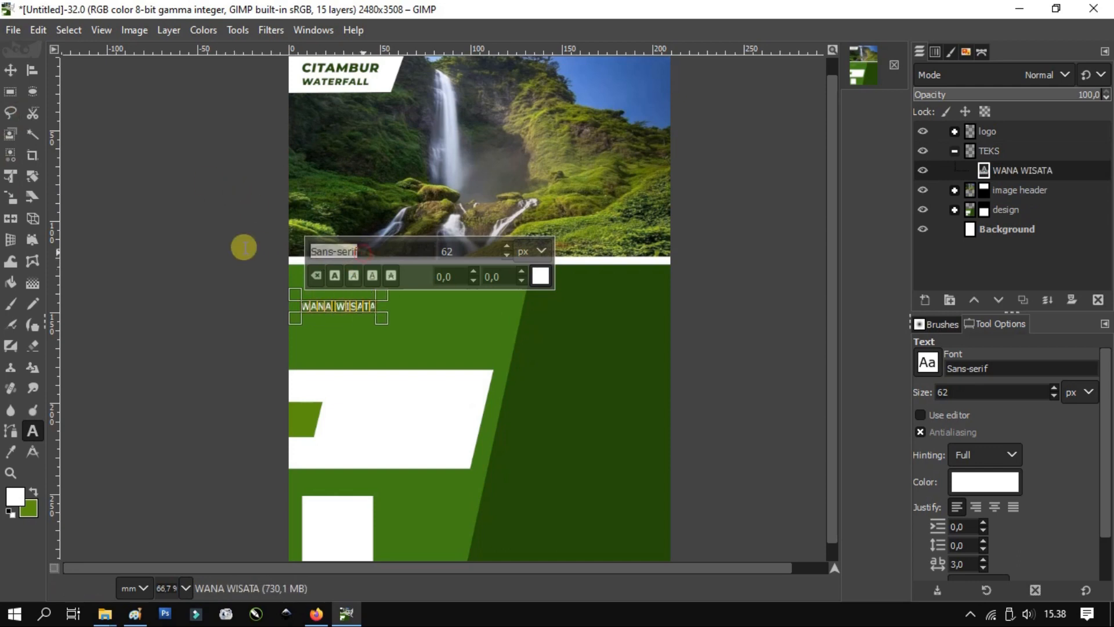
- Set the "WANA WISATA" text's font to Montserrat Bold and its size unit to pt
key("Down")
key("Down")
key("Down")
key("Down")
key("Down")
key("Down")
key("Page_Down")
key("Up")
key("Down")
key("Return")
left_click(527, 252)
left_click(528, 332)
- Move the "WANA WISATA" text up to just below the white band under the header photo
left_click(10, 70)
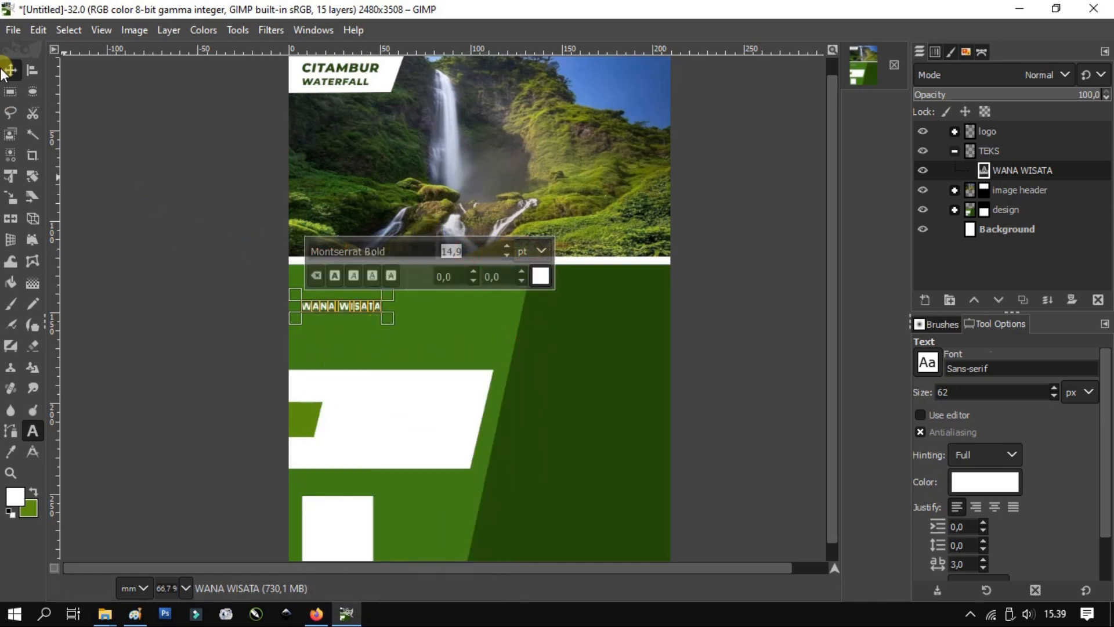
scroll(380, 319, "up", 2)
left_click_drag(403, 321, 410, 270)
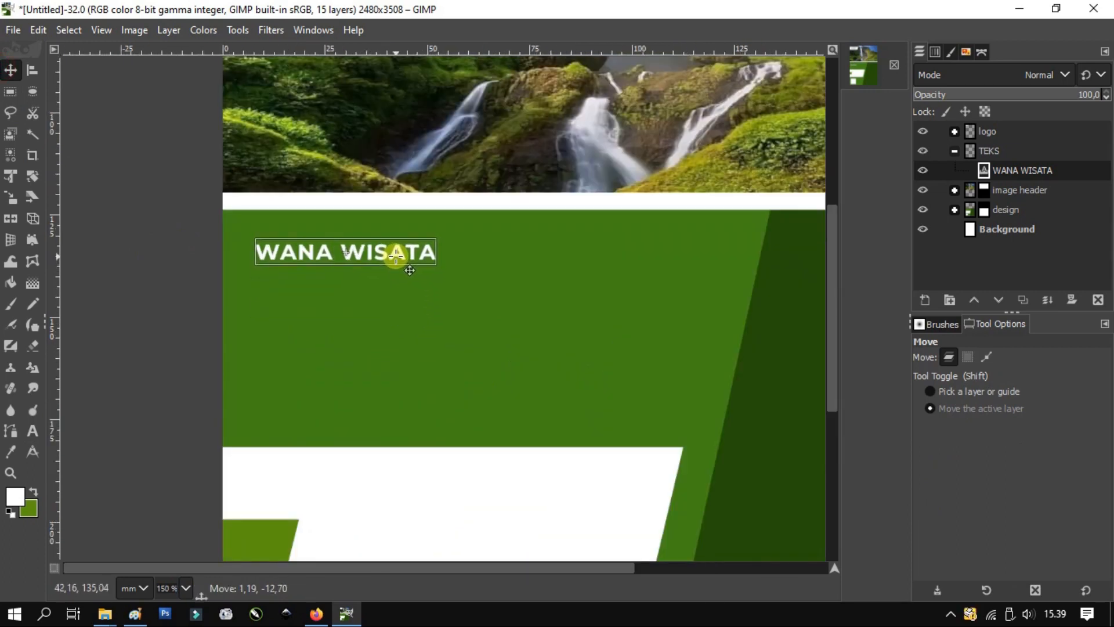
- Duplicate the "WANA WISATA" text layer and place the copy directly beneath the original
right_click(410, 267)
left_click(1036, 172)
right_click(1036, 172)
left_click(975, 219)
left_click_drag(398, 254, 402, 285)
- Replace the text of the copy below "WANA WISATA" with "CURUG"
left_click(32, 431)
left_click(361, 282)
left_click(364, 287)
type("CURU")
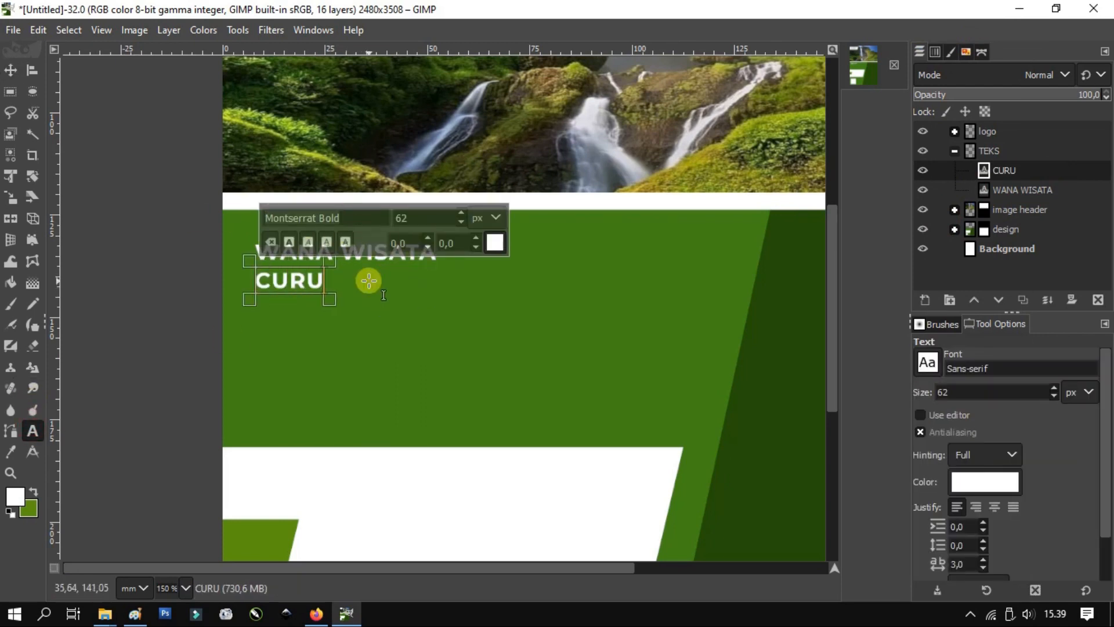
- Set the font of the "CURUG" text to Montserrat Heavy Italic
key("ctrl+a")
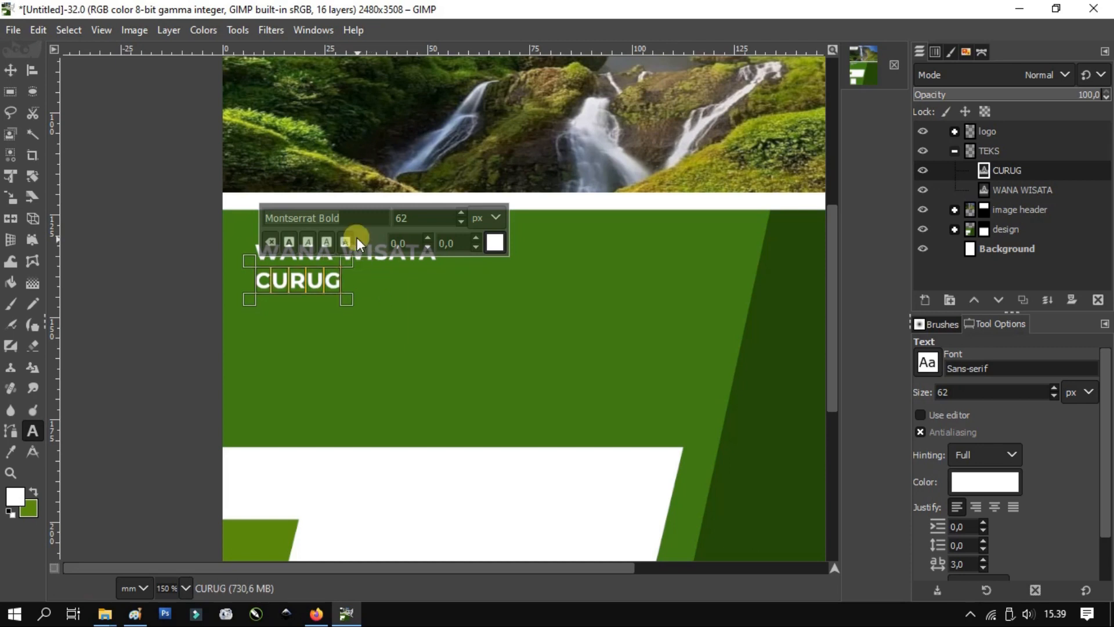
left_click_drag(354, 218, 257, 219)
key("BackSpace")
type("H")
key("Down")
key("Down")
key("Return")
- Set the "CURUG" text's size to 50 pt
left_click(469, 219)
left_click(476, 302)
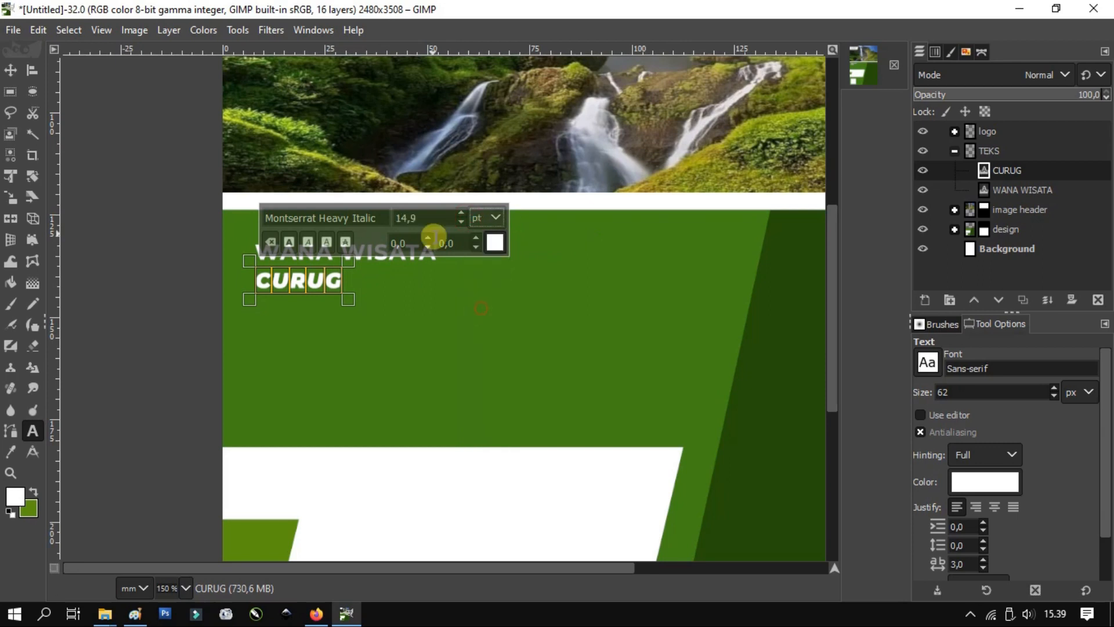
double_click(407, 218)
type("24")
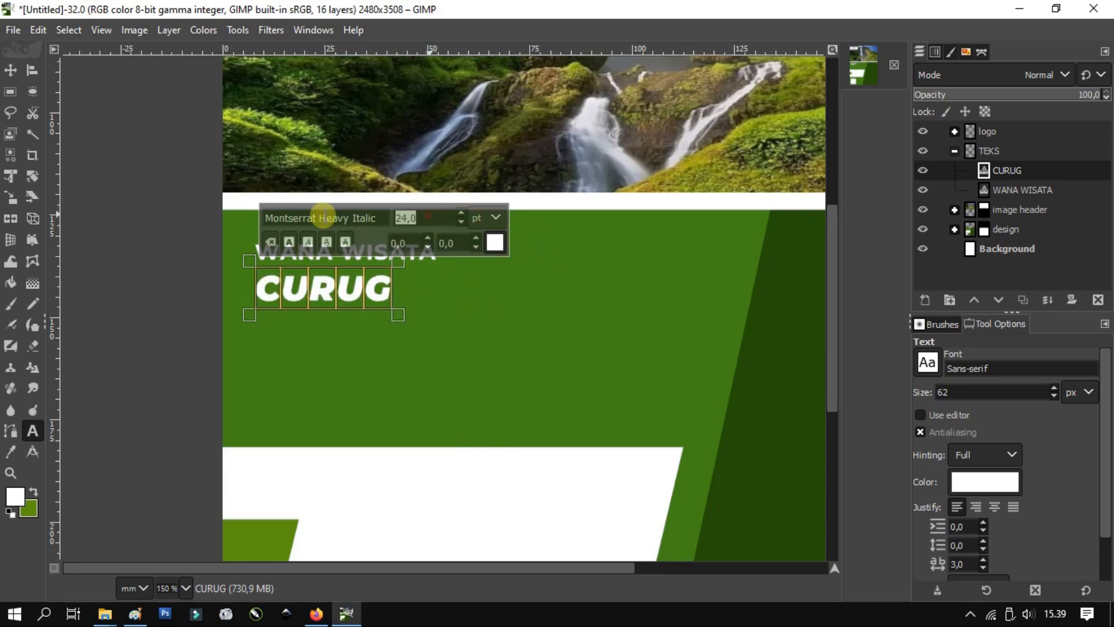
type("50")
key("Return")
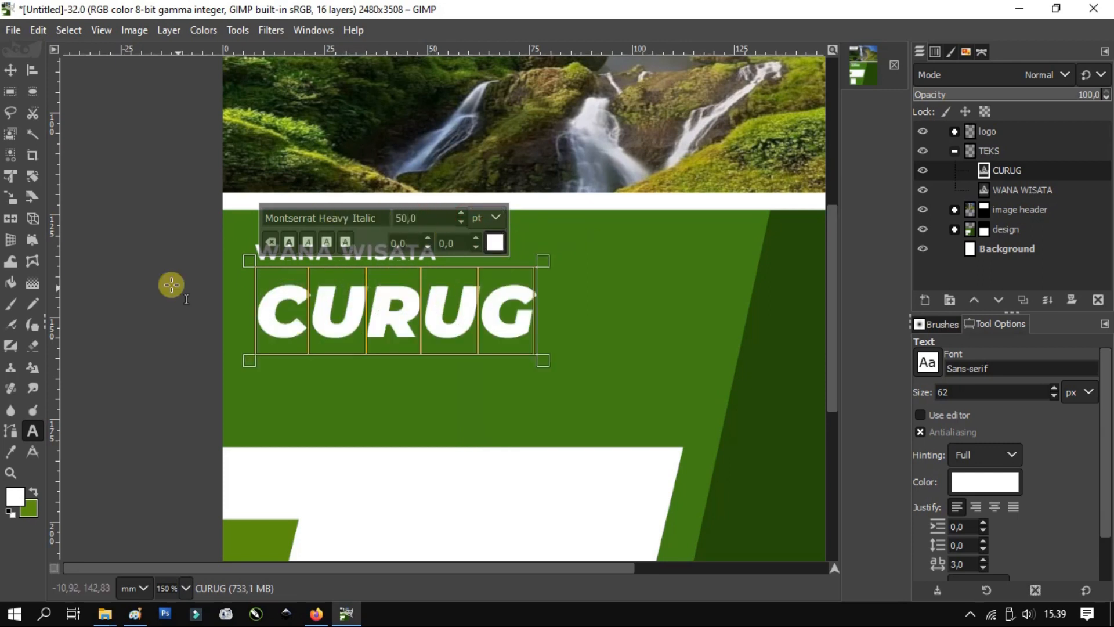
- Move "CURUG" up close under "WANA WISATA", then duplicate it and place the copy directly below
left_click(11, 71)
left_click_drag(411, 301, 473, 356)
right_click(410, 294)
right_click(1030, 172)
left_click(986, 221)
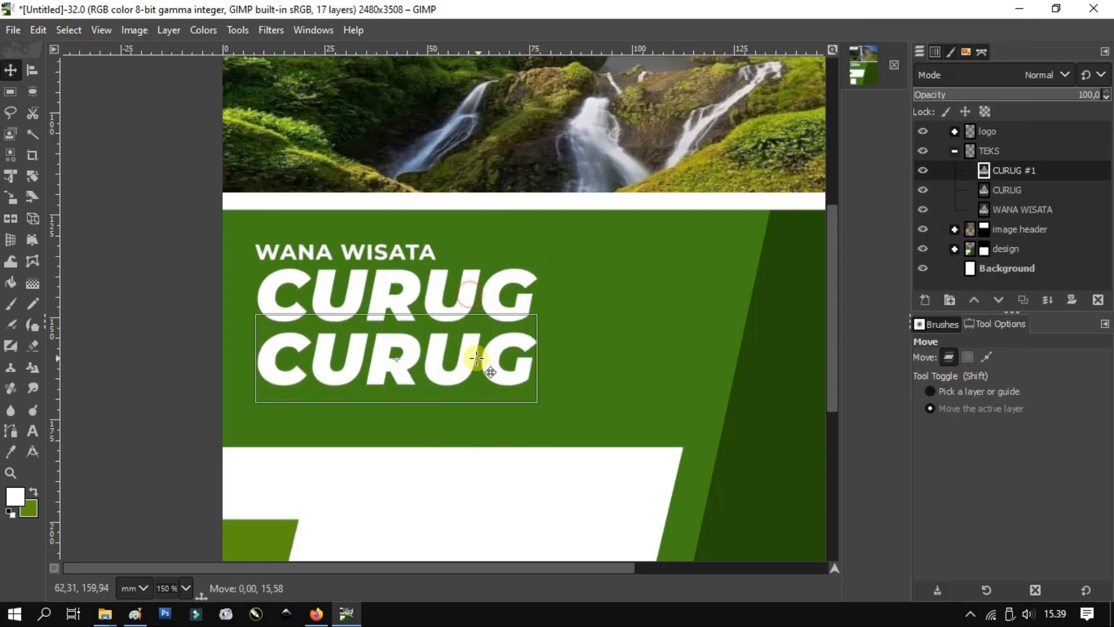
- Set the duplicated text's font to Montserrat Heavy and replace its wording with "CITAMBUR"
left_click(32, 431)
left_click(324, 348)
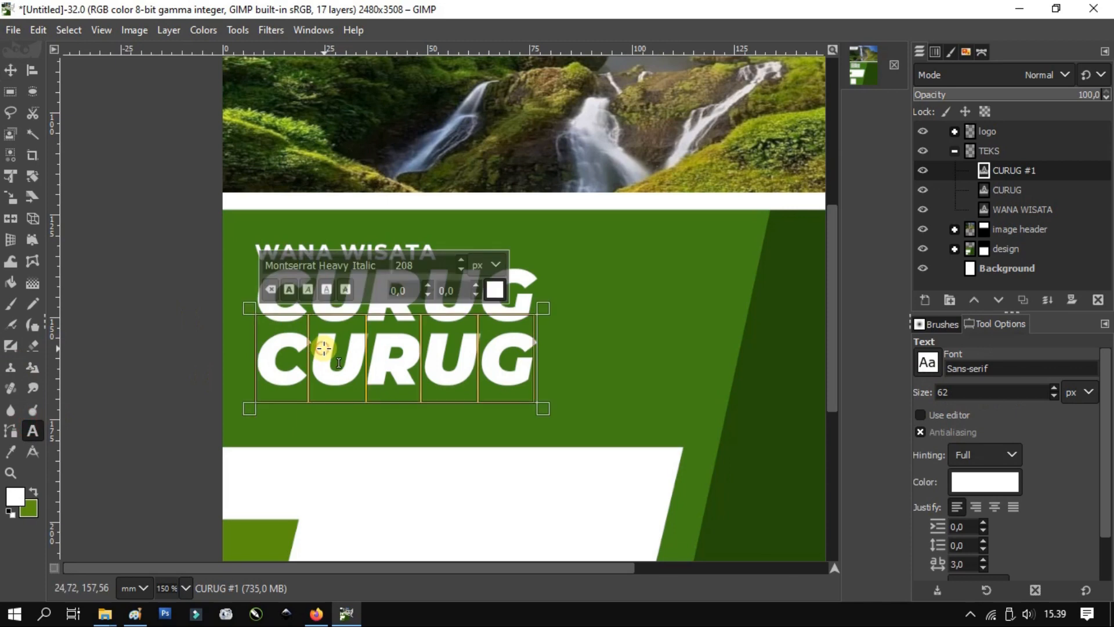
key("BackSpace")
key("Return")
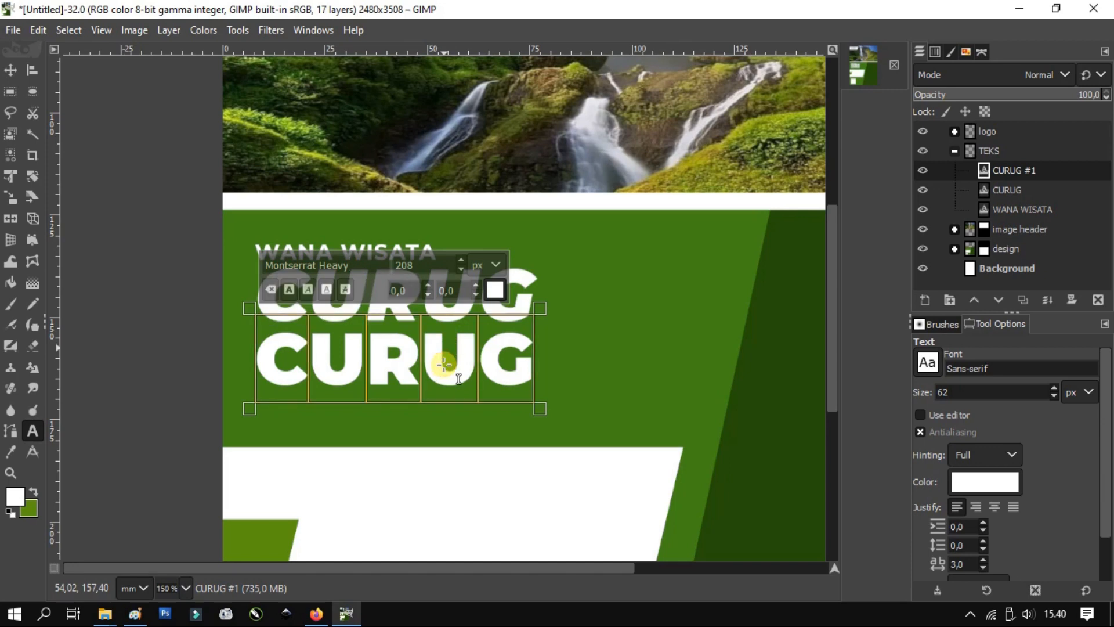
type("CITAMBUR")
- Set the size of the "CITAMBUR" text below "CURUG" to 32 pt
key("ctrl+a")
left_click(488, 269)
left_click(487, 346)
type("40")
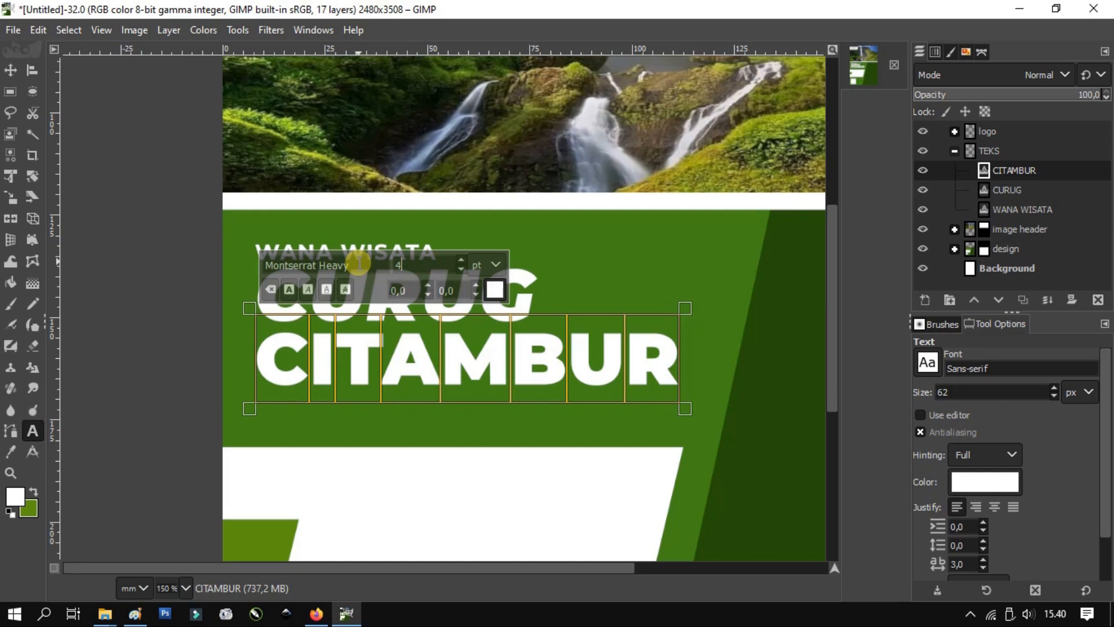
key("Return")
key("Return")
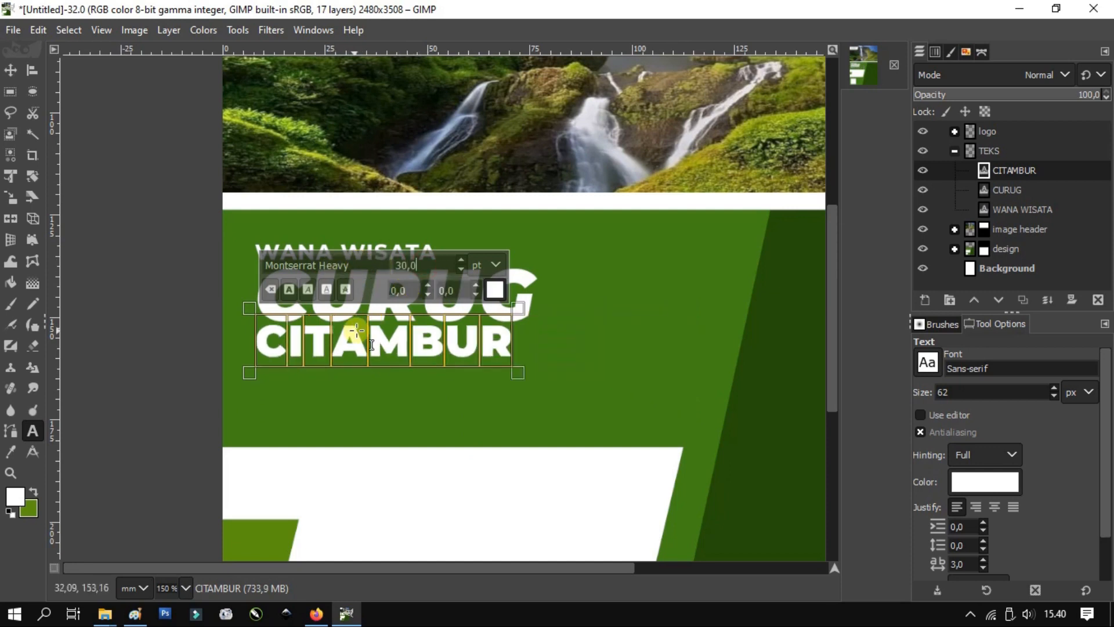
type("5")
key("Return")
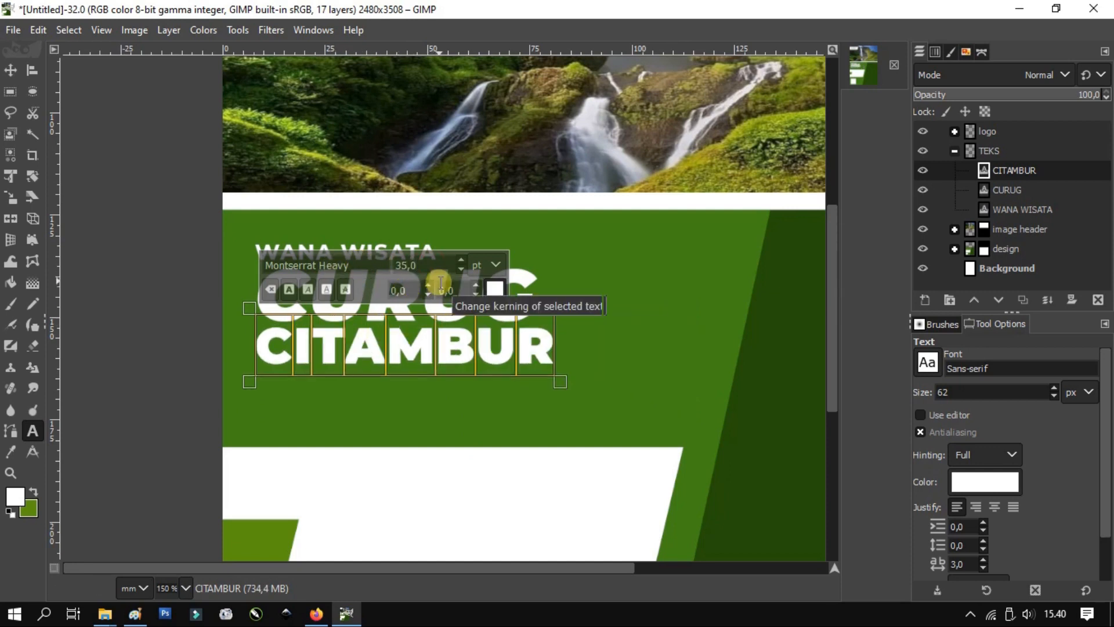
left_click_drag(428, 265, 402, 264)
type("2")
key("Return")
- Move "CITAMBUR" slightly down and lower "CURUG" about 2.54 mm to even out the title's line gaps
key("m")
left_click_drag(354, 339, 360, 367)
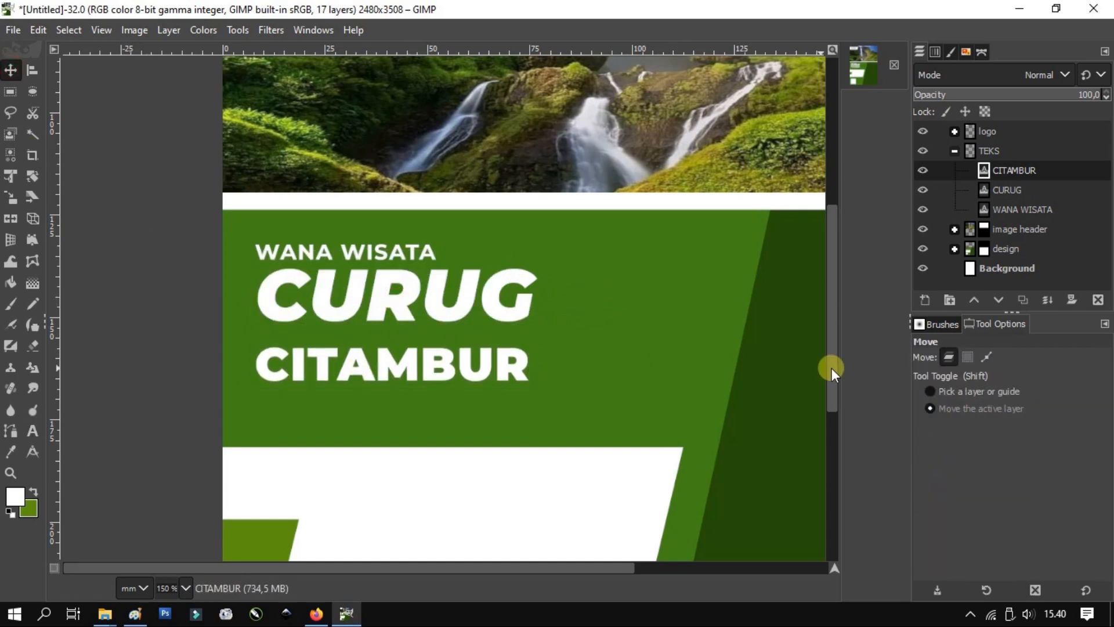
left_click_drag(462, 308, 463, 318)
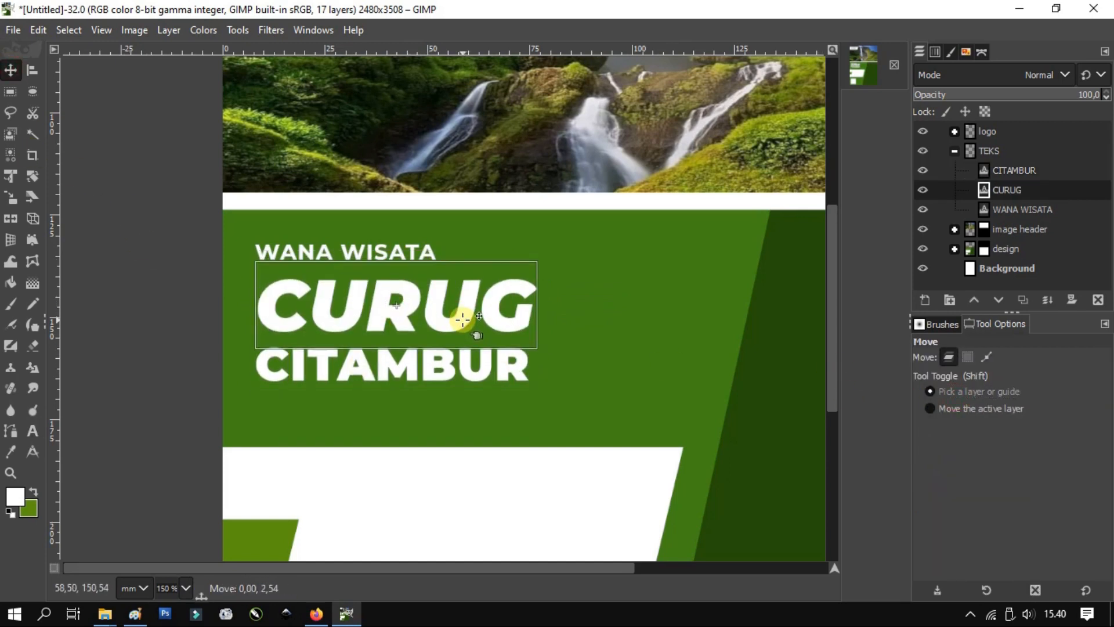
- Move "WANA WISATA" slightly down, closer to "CURUG"
left_click_drag(433, 251, 434, 258)
scroll(434, 258, "down", 2)
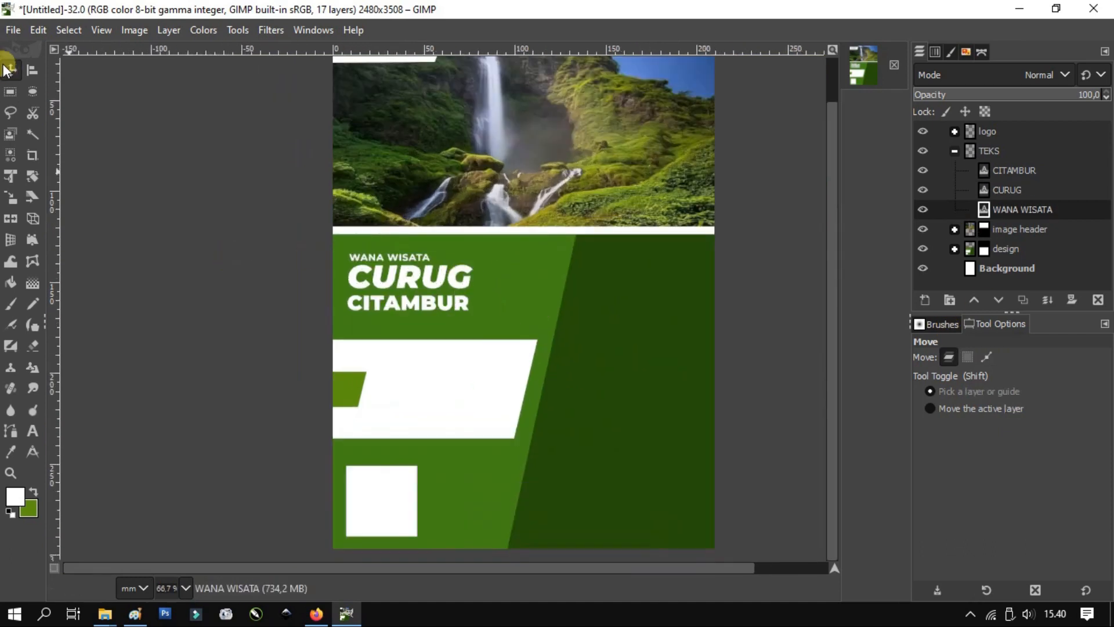
- Create a layer group named WANA WISATA inside TEKS and put the "CITAMBUR", "CURUG" and "WANA WISATA" text layers into it
left_click(949, 299)
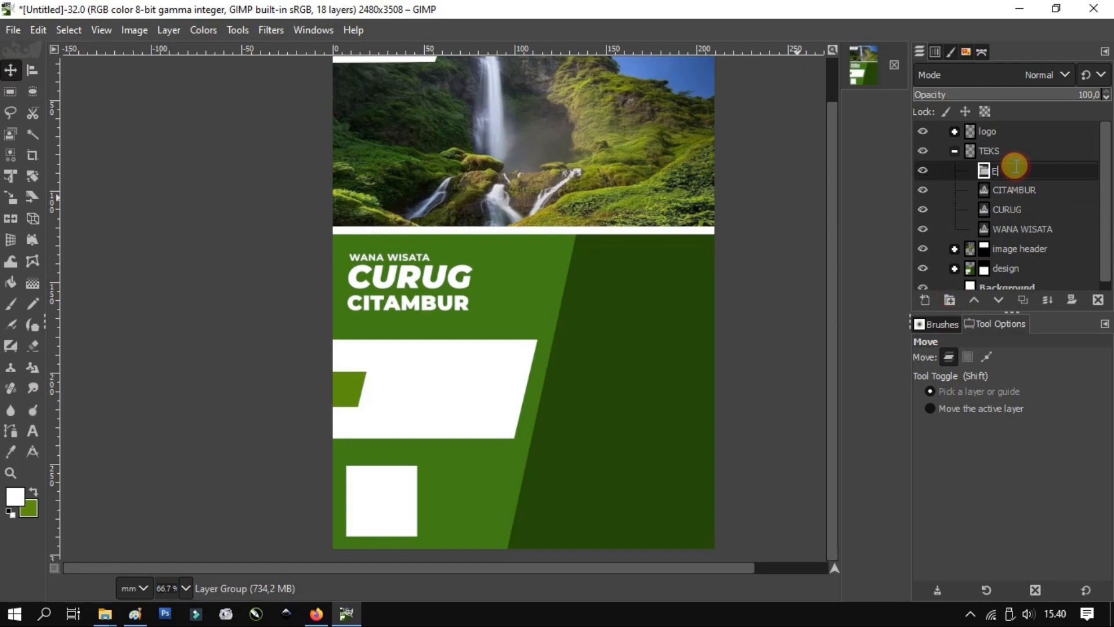
key("Return")
left_click_drag(1010, 189, 1032, 172)
left_click_drag(1040, 212, 1044, 185)
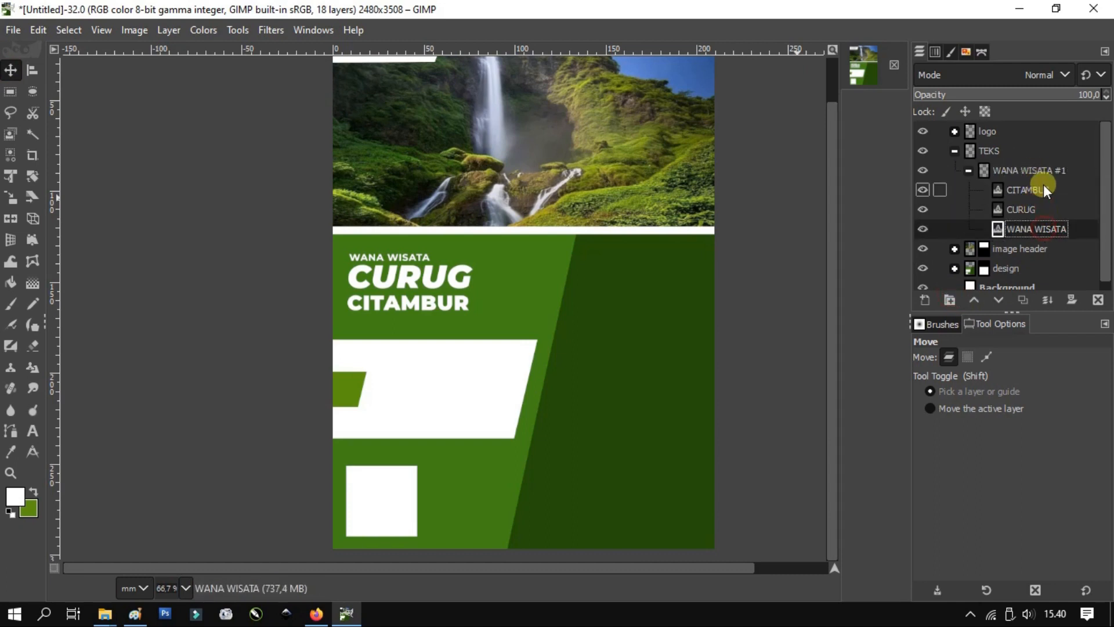
left_click(968, 170)
left_click(1021, 152)
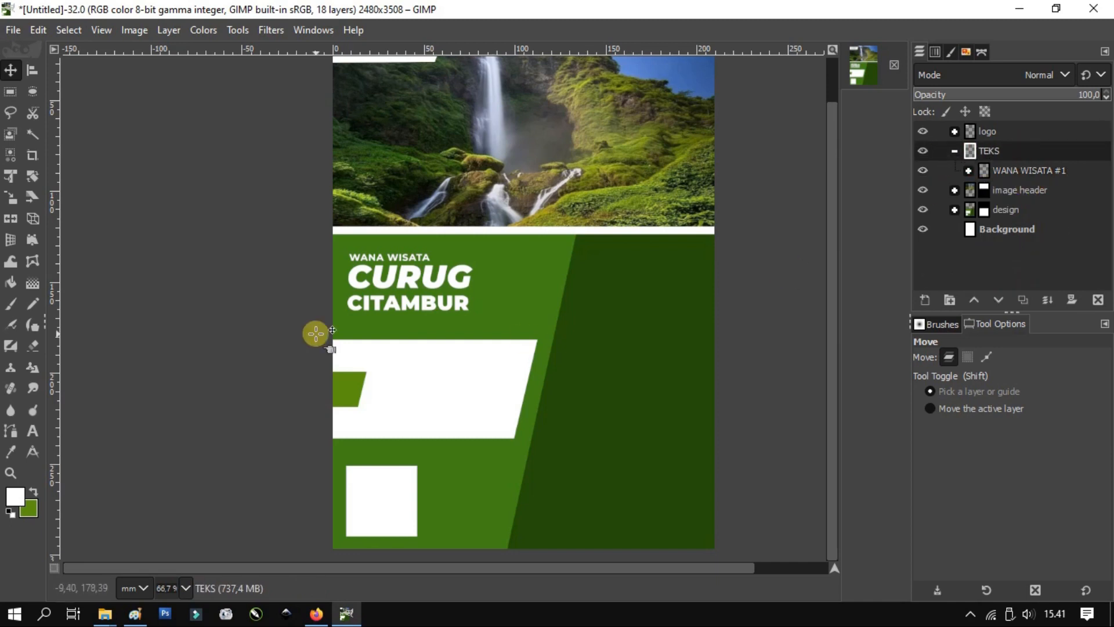
- Enlarge the title text group with Unified Transform to about 84 mm wide, keeping it above the white shape
scroll(473, 361, "up", 1)
scroll(475, 361, "down", 1)
scroll(475, 361, "up", 2)
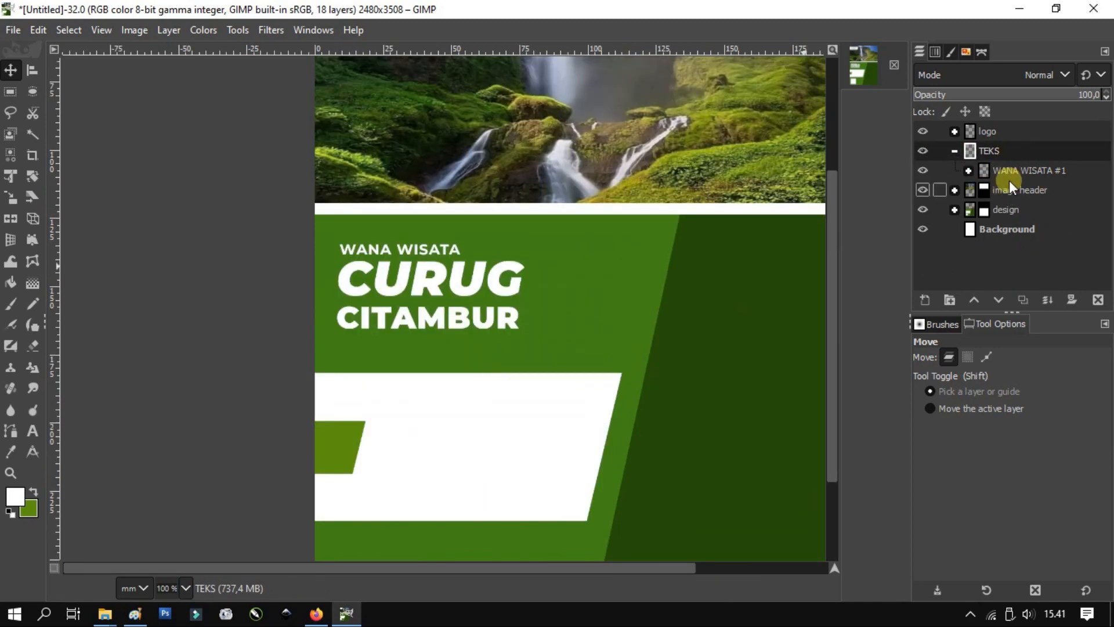
left_click(1009, 174)
left_click(10, 176)
left_click(525, 340)
left_click_drag(525, 340, 592, 391)
key("Return")
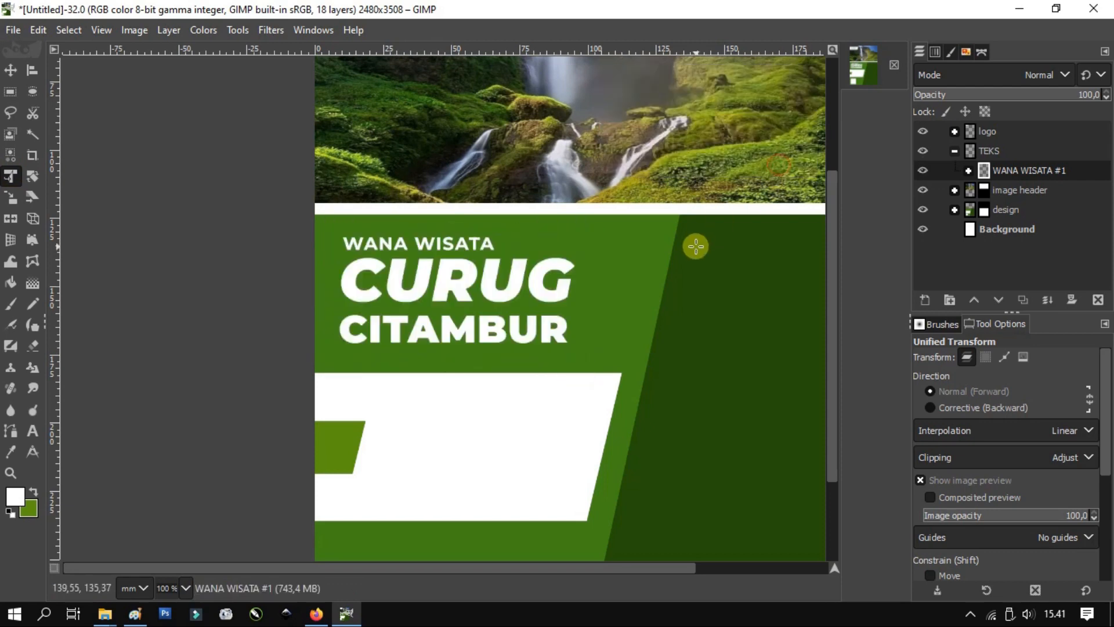
- Start a new text in the white slanted shape and choose the font Montserrat Bold
scroll(455, 336, "up", 2)
scroll(465, 299, "down", 4)
left_click(1013, 187)
left_click(1002, 171)
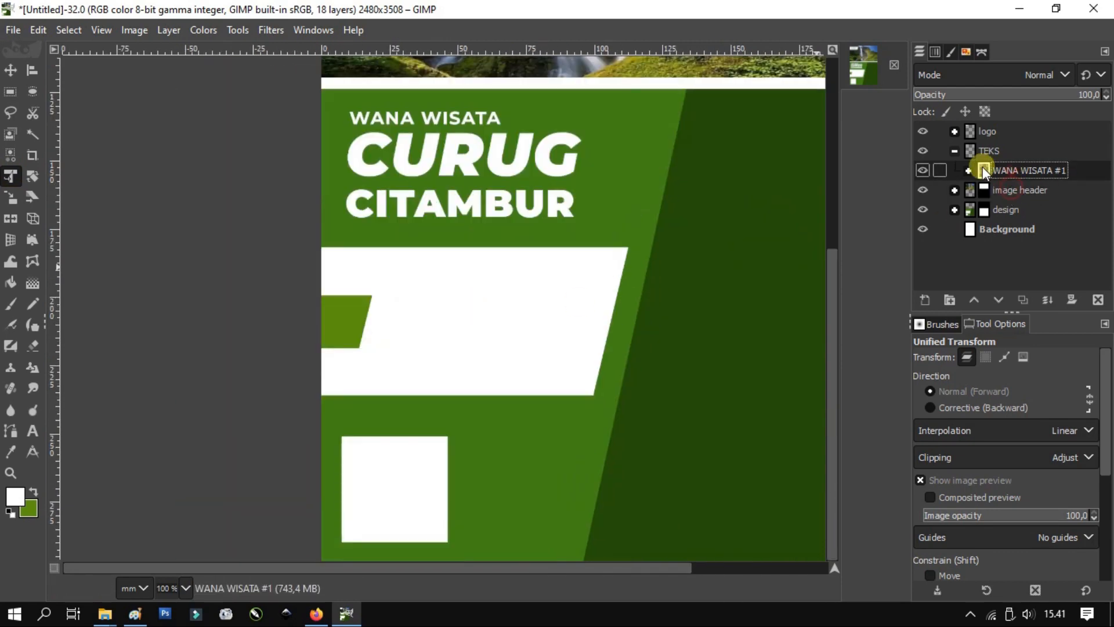
left_click(32, 431)
left_click(400, 300)
type("MONT")
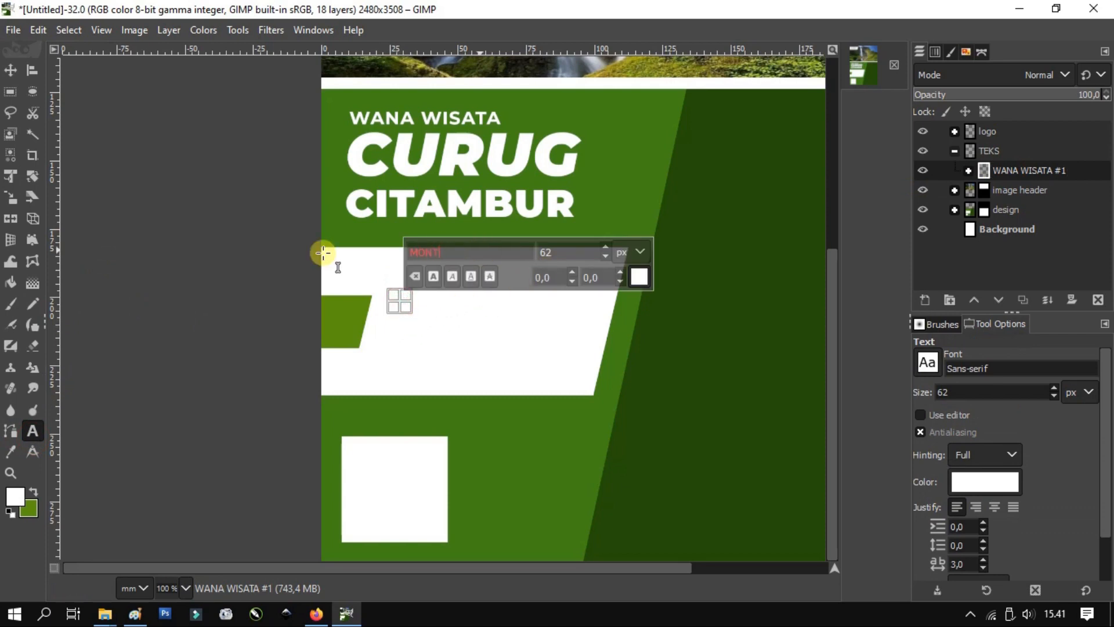
type("S")
key("Down")
key("Down")
key("Down")
key("Down")
key("Down")
key("Down")
key("Down")
key("Down")
key("Down")
key("Down")
key("Down")
key("Down")
key("Down")
key("Down")
key("Down")
key("Down")
key("Down")
key("Down")
key("Down")
key("Down")
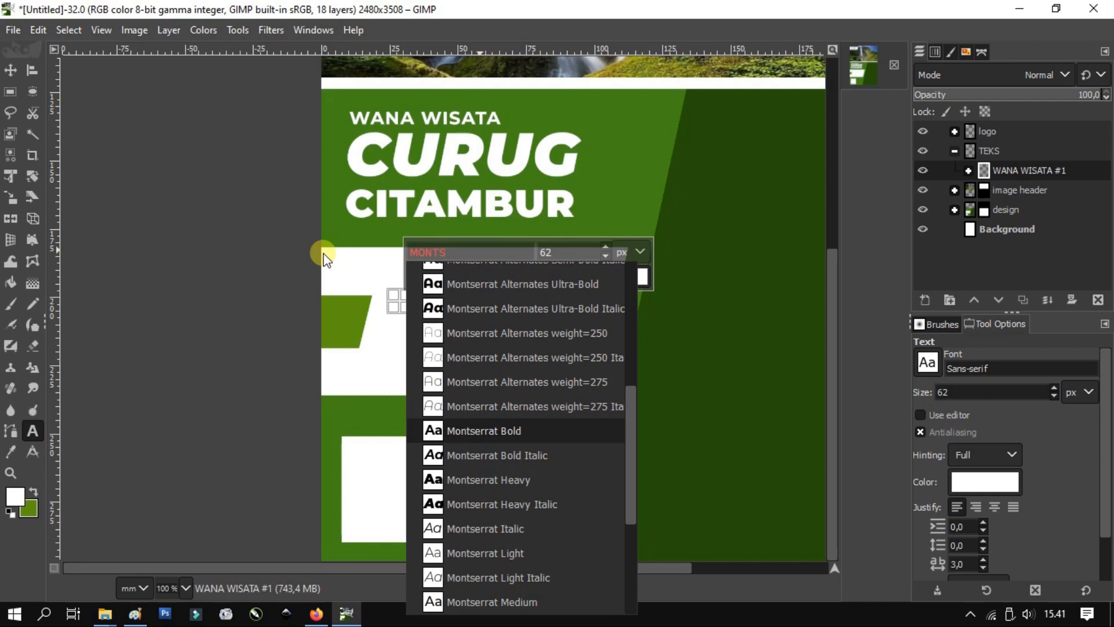
key("Return")
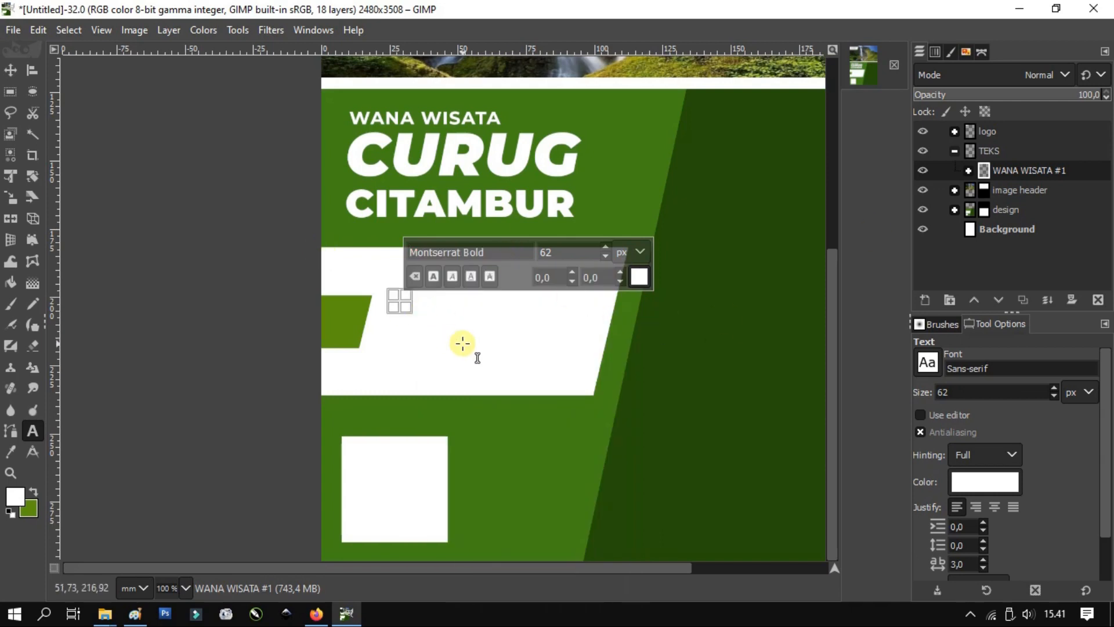
- Copy the Curug Citambur description, from its name through "Indonesia", from the Google results in Firefox and return to GIMP
left_click(318, 612)
scroll(758, 210, "down", 5)
scroll(758, 210, "up", 1)
scroll(757, 210, "up", 3)
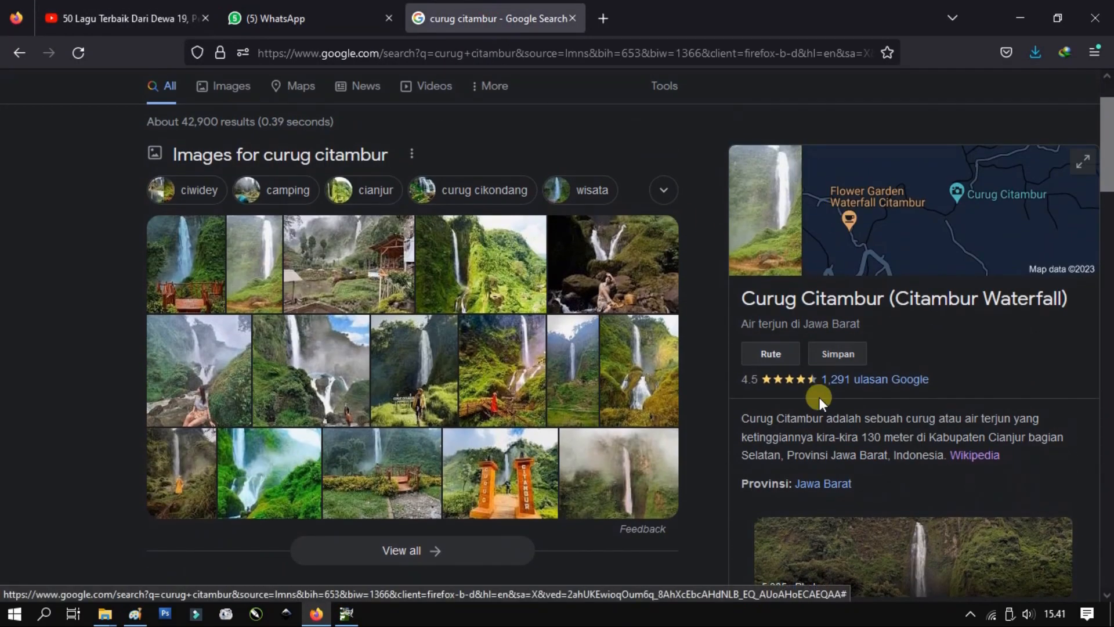
left_click_drag(741, 415, 917, 436)
right_click(870, 436)
left_click(917, 226)
key("alt+Tab")
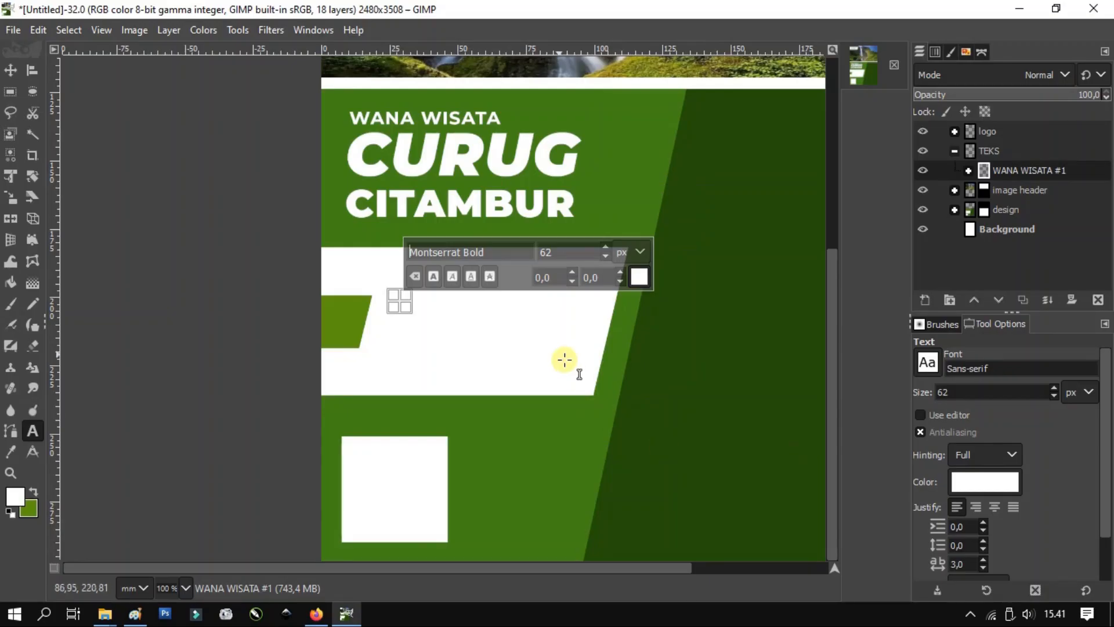
- Paste the copied description as a text layer starting in the white slanted shape
right_click(405, 299)
mouse_move(459, 329)
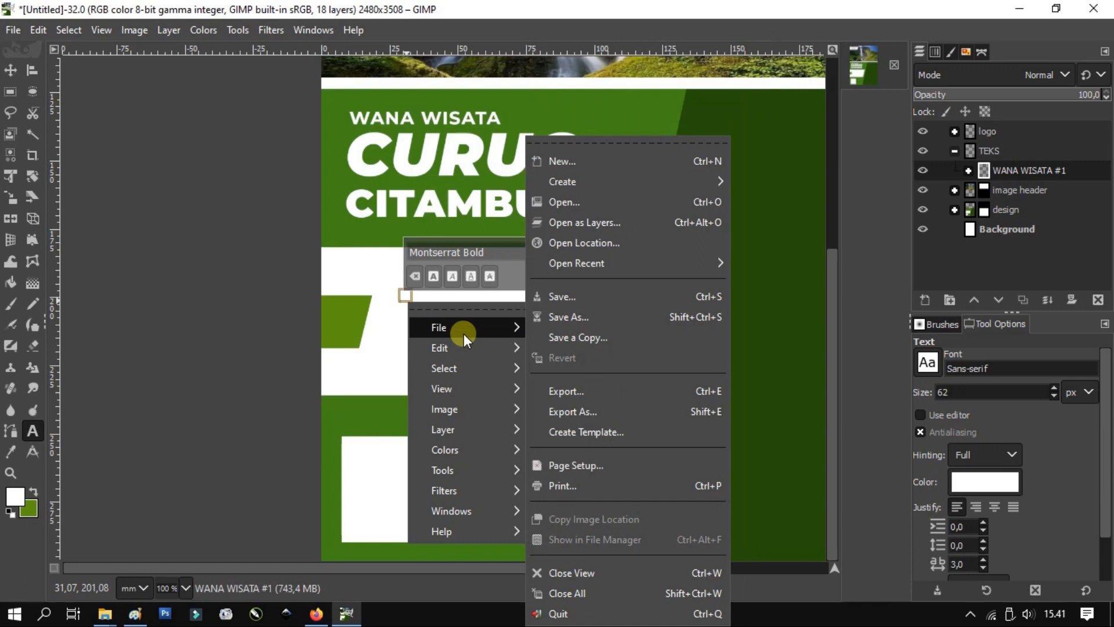
left_click(400, 298)
key("ctrl+v")
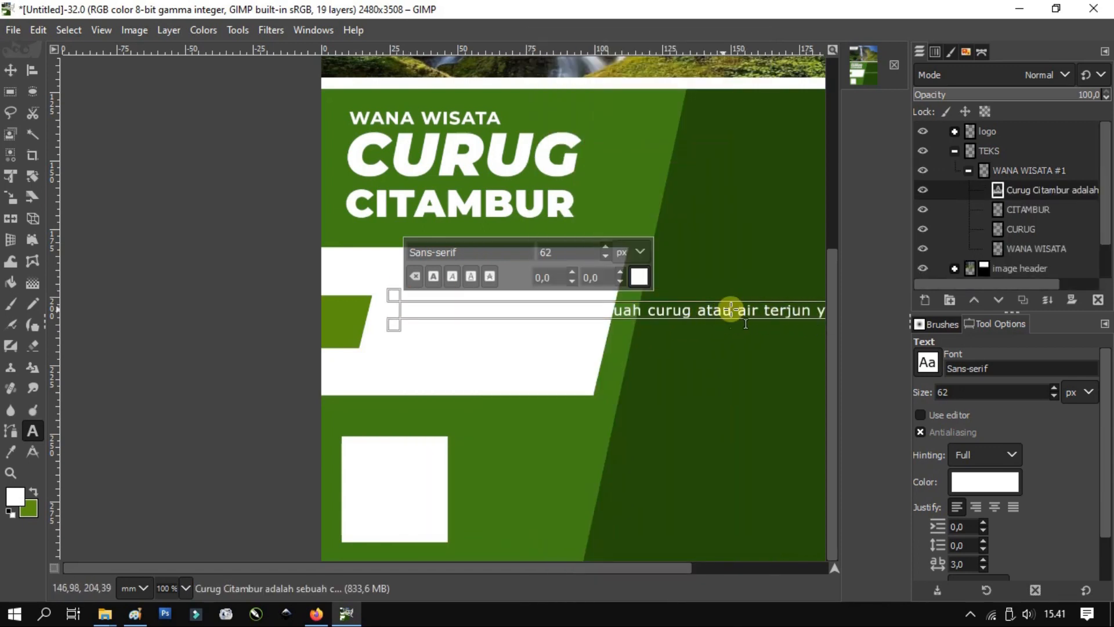
- Set the whole description text to 10 pt and color it black
key("ctrl+a")
left_click(630, 252)
left_click(626, 335)
left_click_drag(571, 250, 502, 252)
type("1")
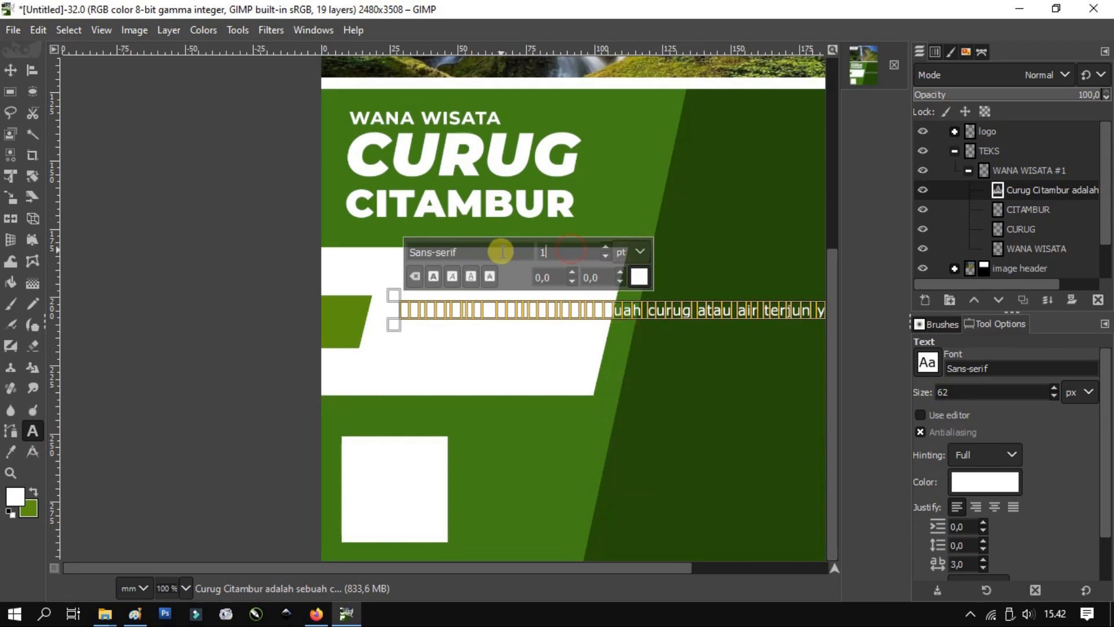
type("0")
left_click(639, 277)
left_click(690, 422)
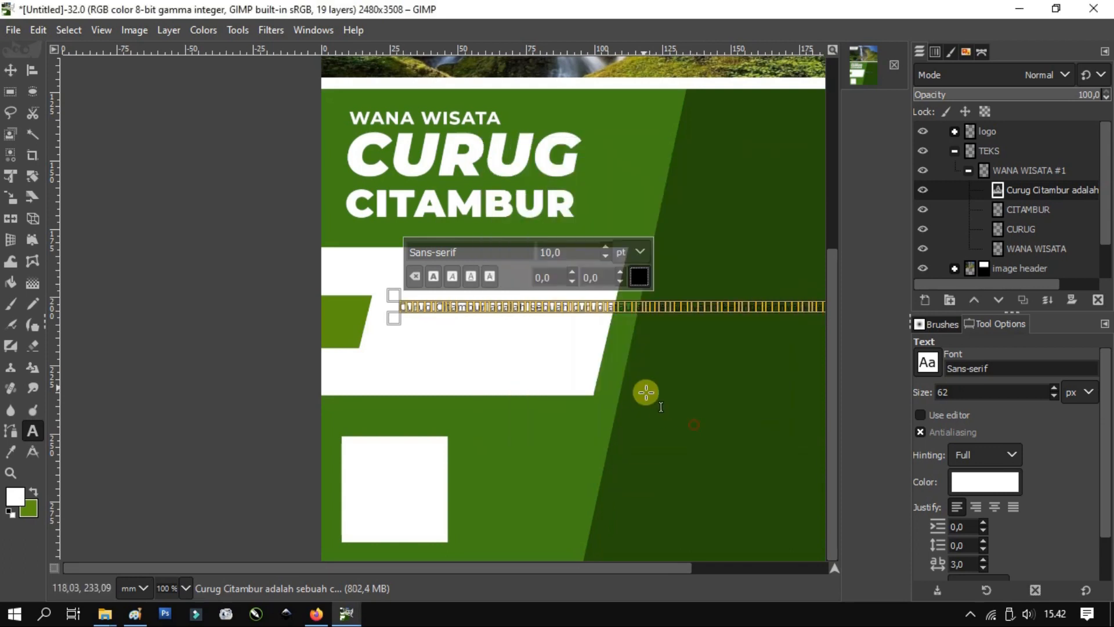
- Break the description into six lines, splitting after "adalah", "terjun", "kira-kira", "Cianjur" and "Jawa Barat,"
scroll(645, 315, "up", 2)
left_click(738, 303)
key("Return")
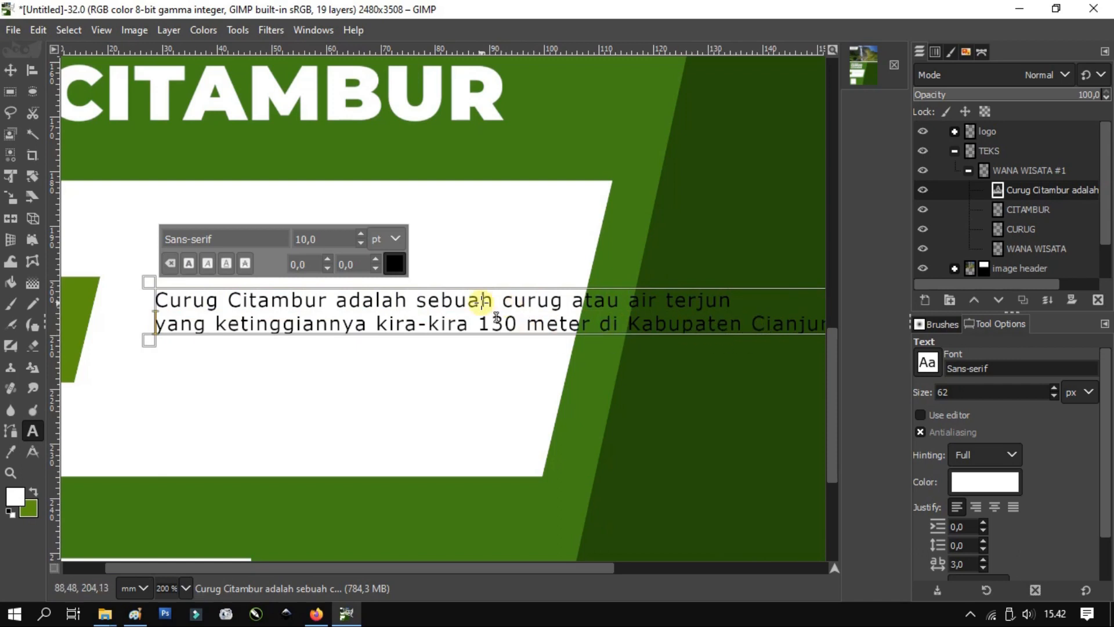
key("Return")
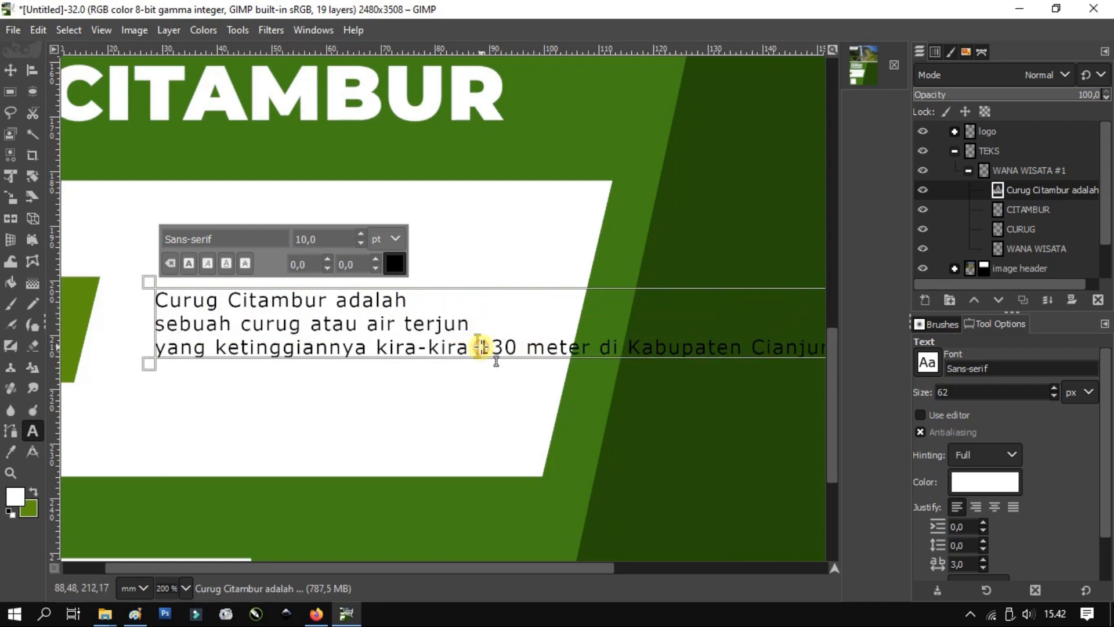
left_click(481, 347)
key("Return")
left_click(516, 372)
key("Return")
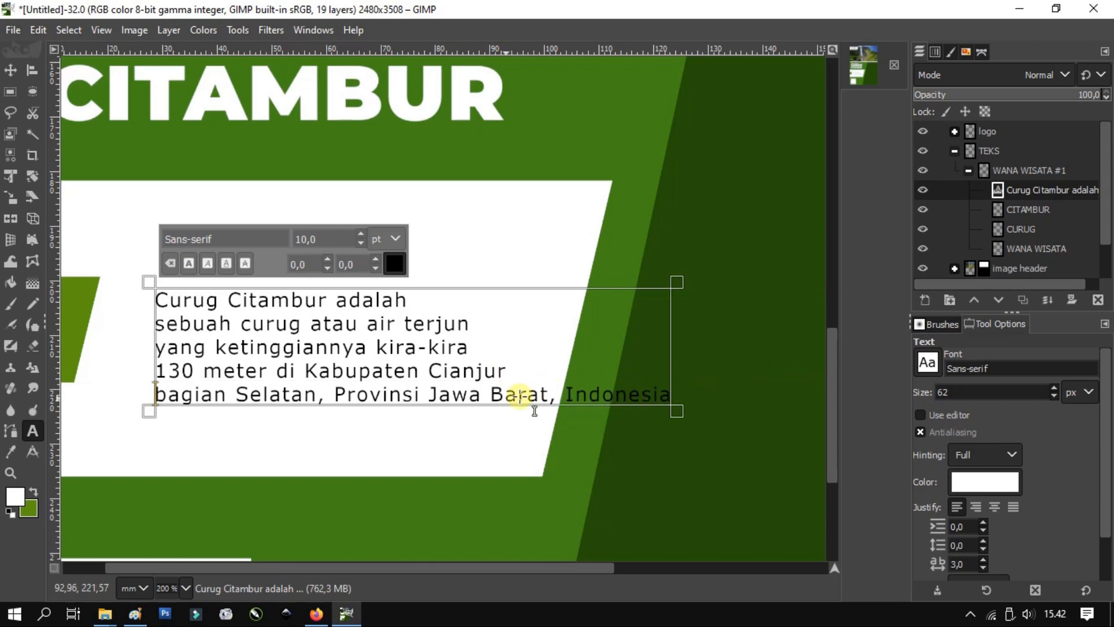
left_click(564, 395)
key("Return")
scroll(520, 297, "down", 1)
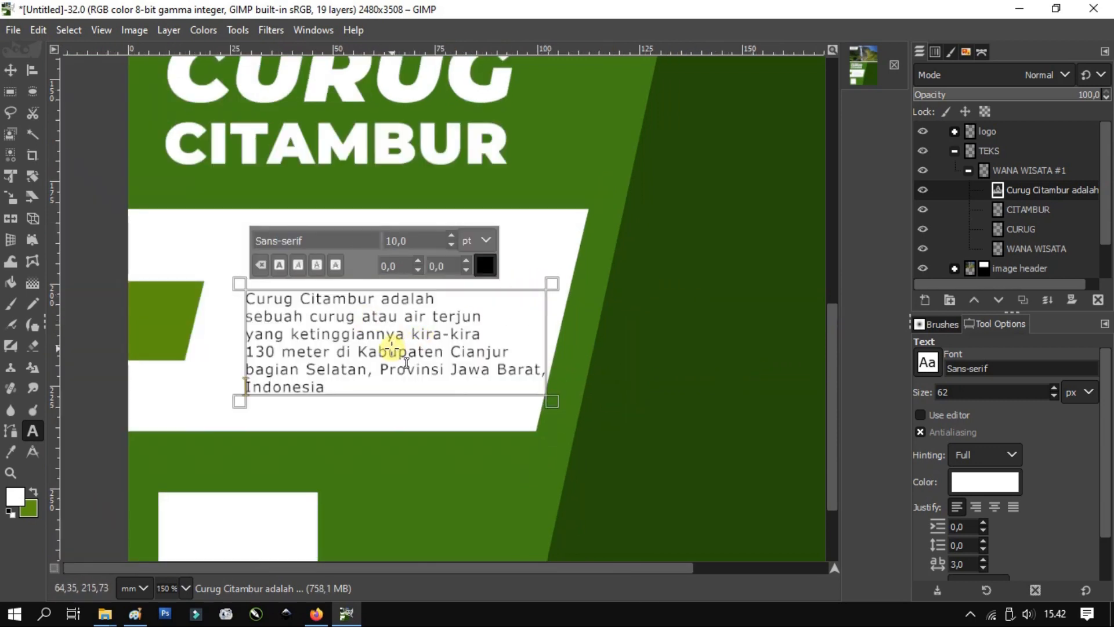
- Set the description text's justification to filled
key("ctrl+a")
left_click(1013, 507)
left_click(431, 299)
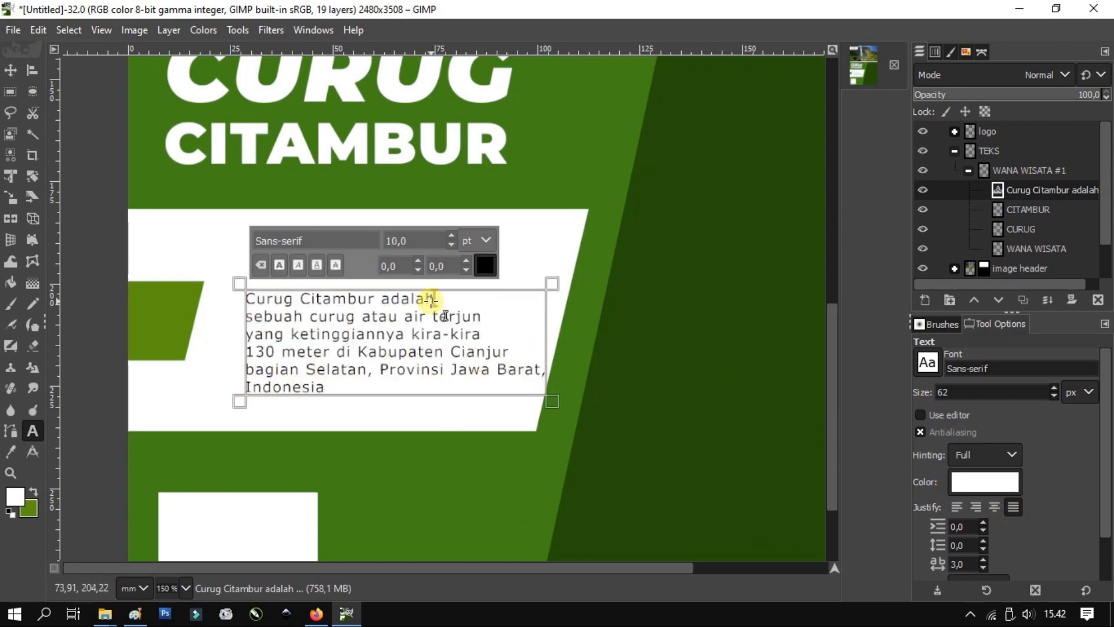
- Move the description about 5 mm left and 5 mm up within the white shape, then clear the selection
left_click(13, 69)
scroll(351, 281, "down", 1)
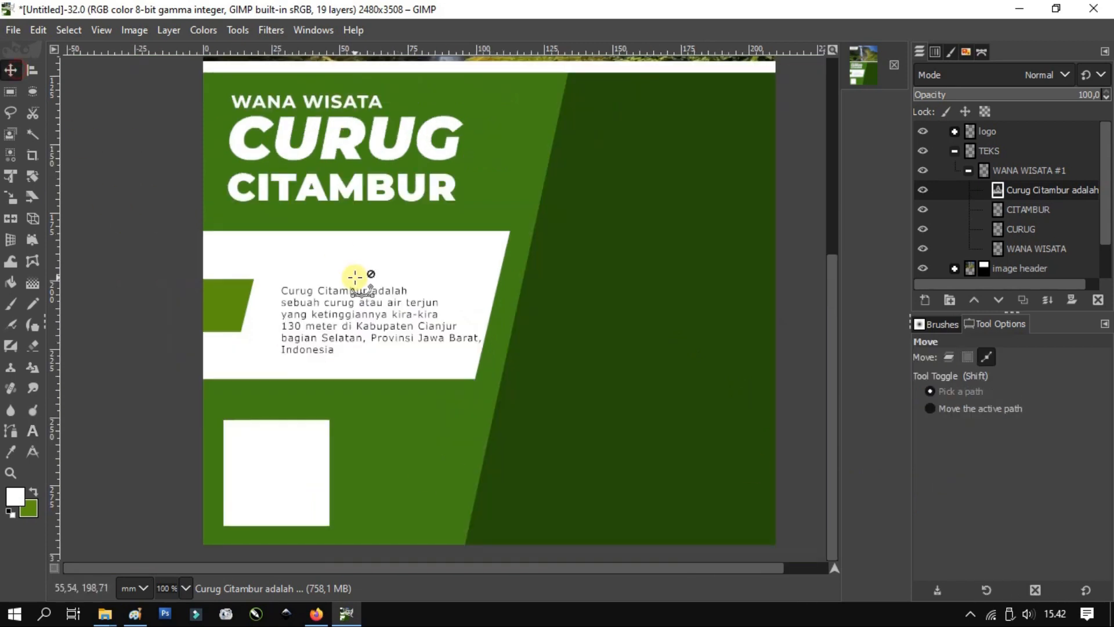
scroll(304, 352, "up", 1)
left_click_drag(282, 263, 261, 241)
left_click(343, 280)
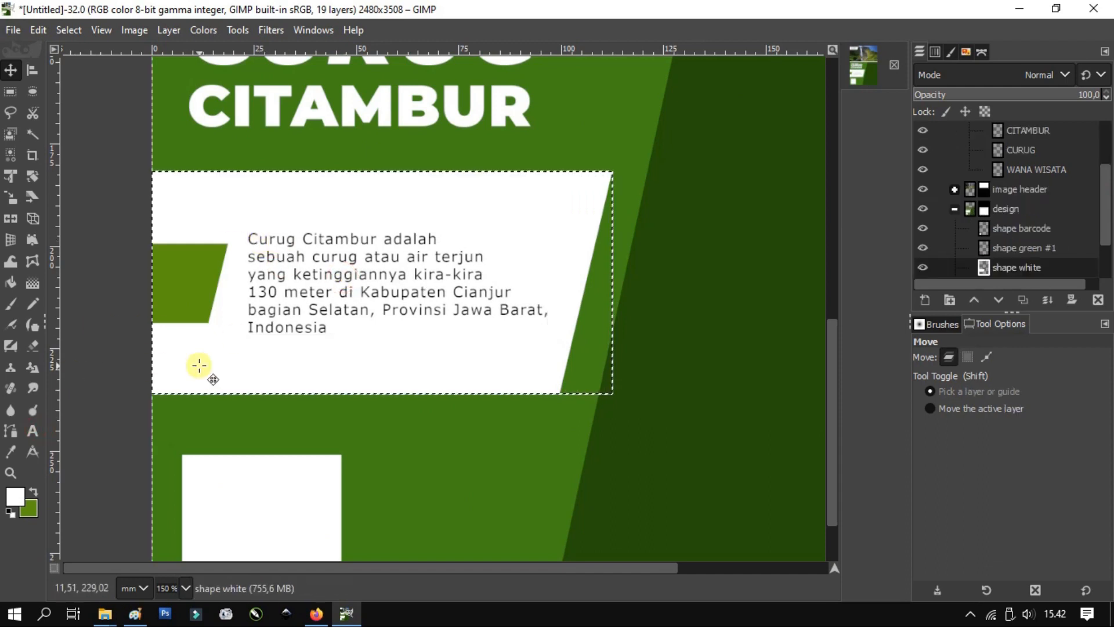
key("ctrl+shift+a")
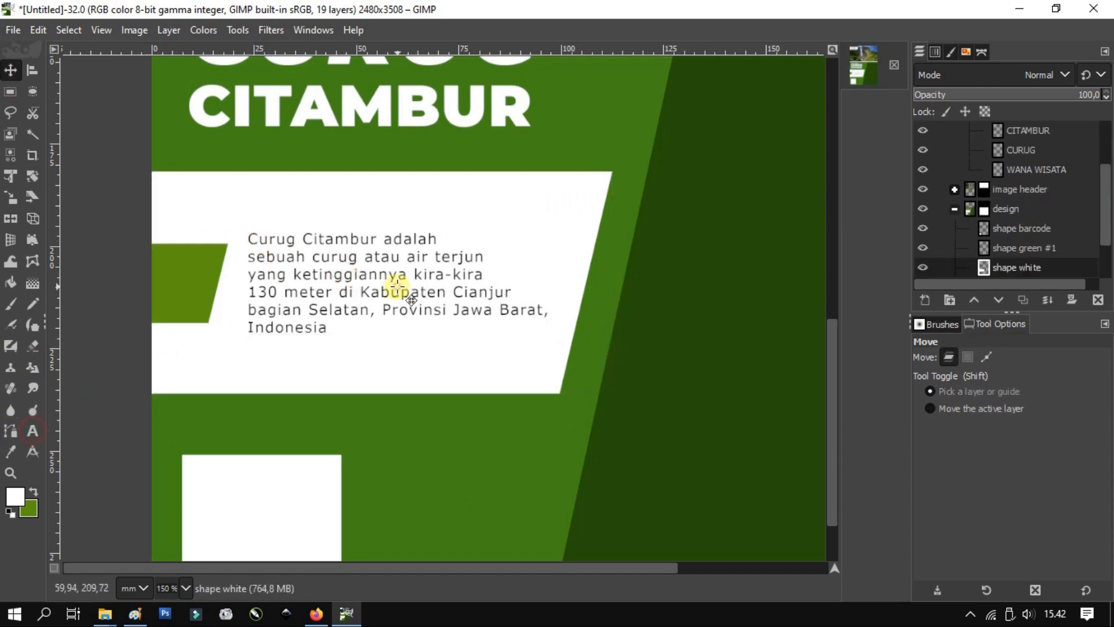
- Switch the description text's size unit to points and set its font to Montserrat Bold
left_click(1025, 189)
scroll(1024, 189, "up", 3)
left_click(1025, 190)
key("t")
left_click(368, 293)
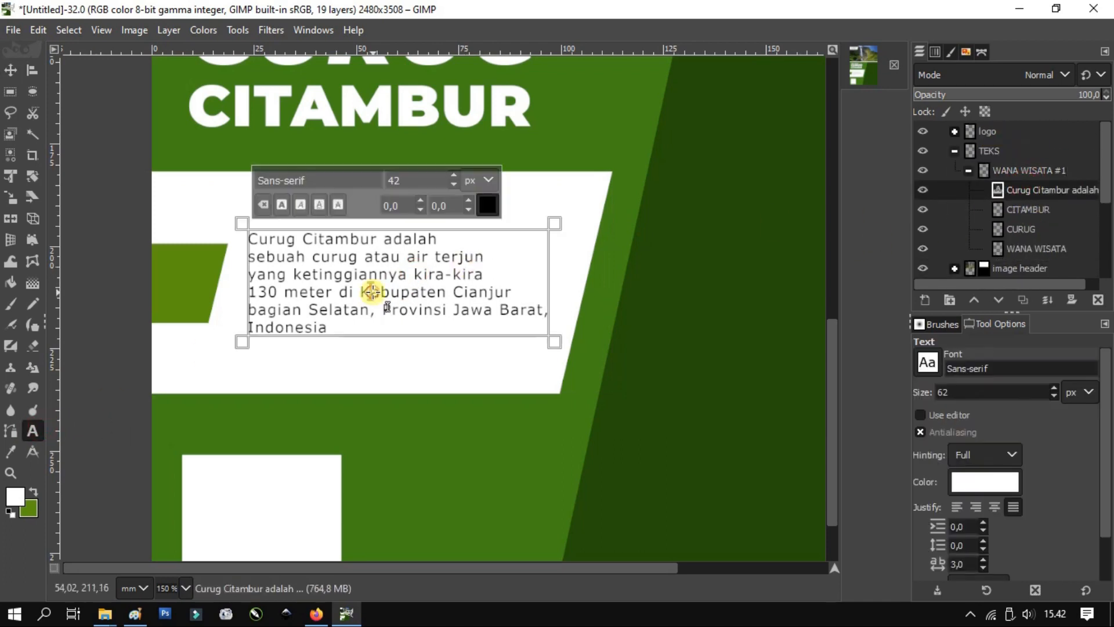
key("ctrl+a")
left_click(479, 181)
left_click(469, 264)
type("MONTS")
key("Down")
key("Down")
key("Down")
key("Down")
key("Down")
key("Down")
key("Down")
key("Down")
key("Down")
key("Down")
key("Down")
key("Down")
key("Down")
key("Down")
key("Down")
key("Down")
key("Down")
key("Down")
key("Down")
key("Down")
key("Up")
key("Up")
key("Up")
key("Up")
key("Up")
key("Up")
key("Up")
key("Return")
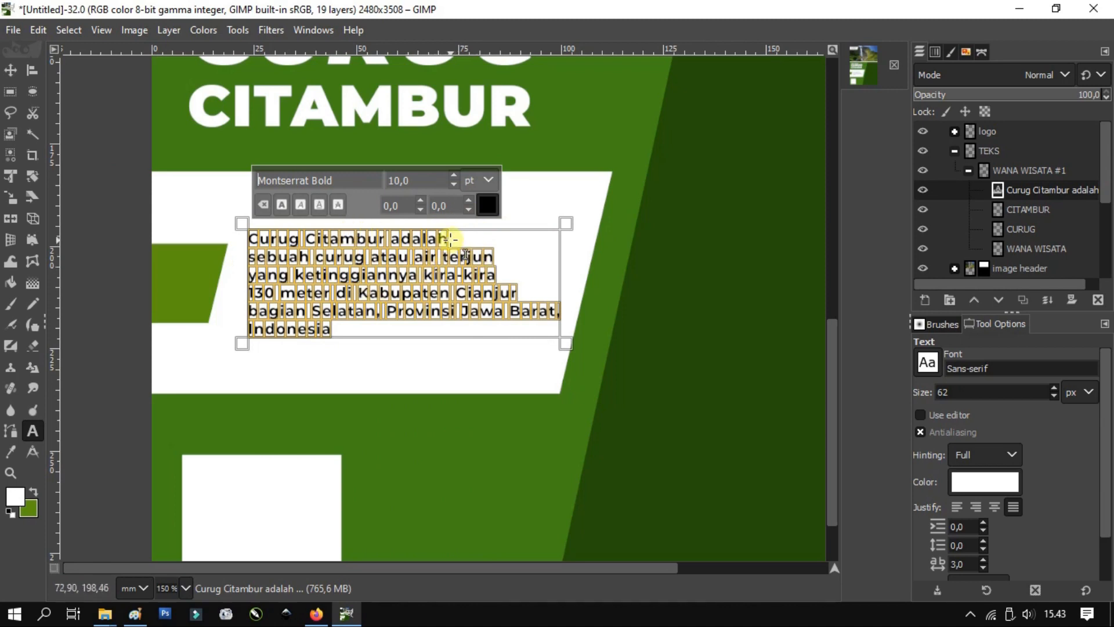
- Join "130 meter" onto the "yang ketinggiannya kira-kira" line and break the line after "meter"
left_click(450, 238)
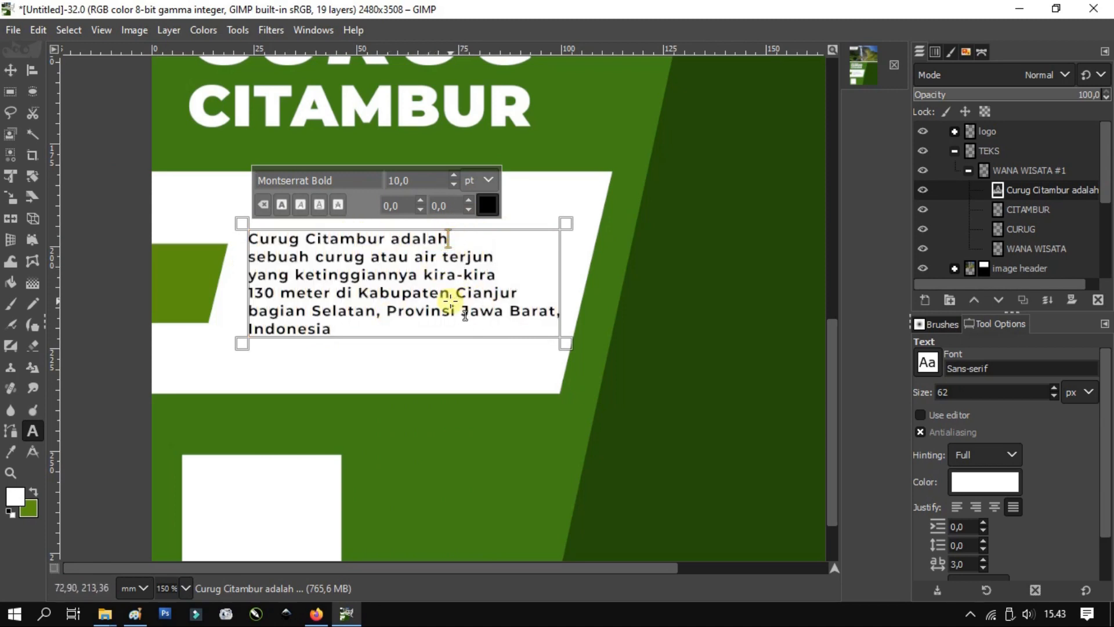
key("Delete")
type("0000")
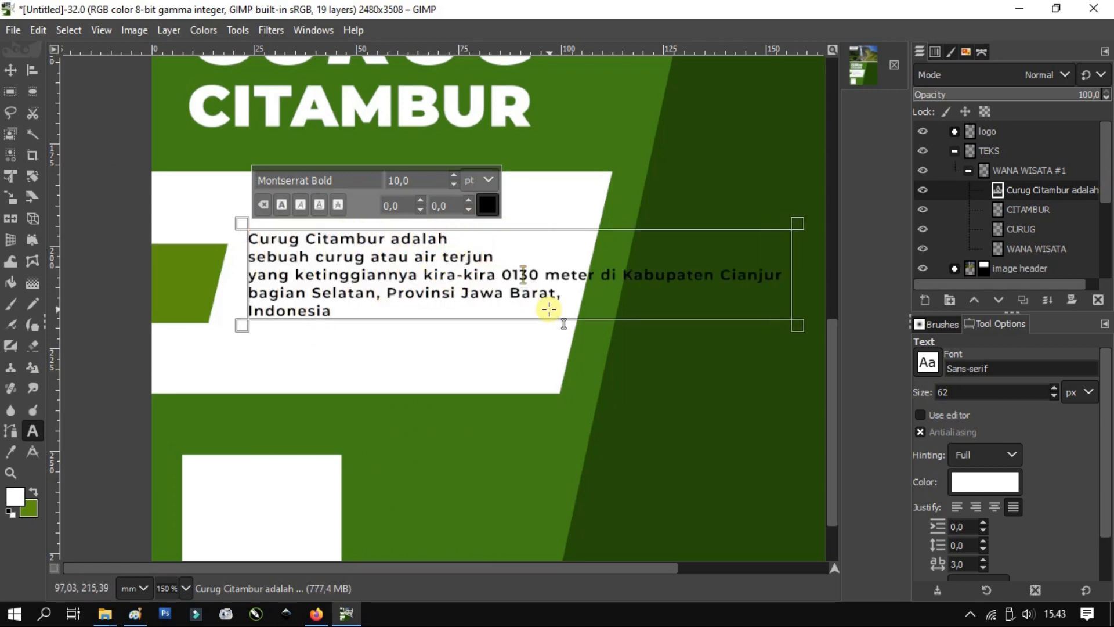
key("BackSpace")
key("BackSpace")
key("BackSpace")
key("BackSpace")
key("BackSpace")
key("Right")
key("Right")
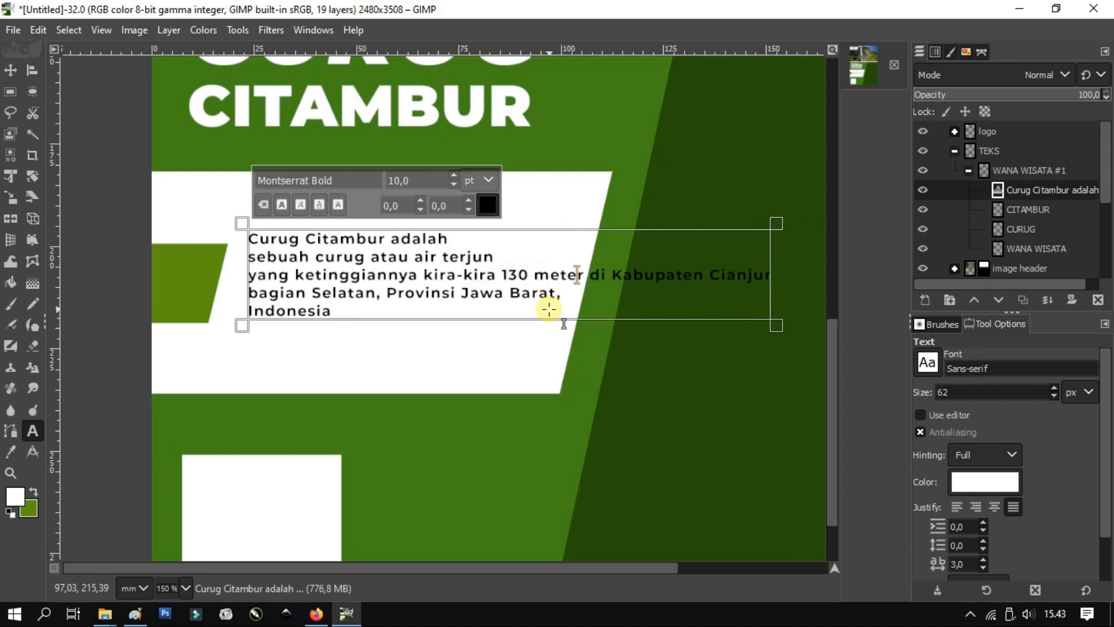
key("Return")
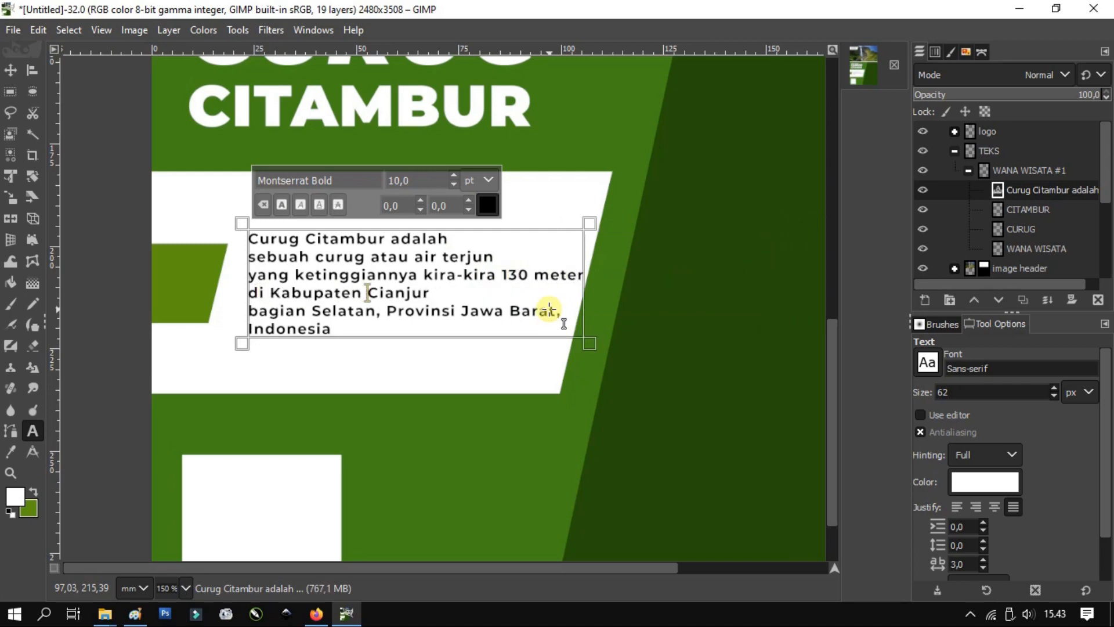
- Rewrap the remaining description so one line ends at "bagian Selatan," and the last reads "Provinsi Jawa Barat, Indonesia"
key("Delete")
key("Right")
key("Right")
key("Right")
key("Right")
key("Right")
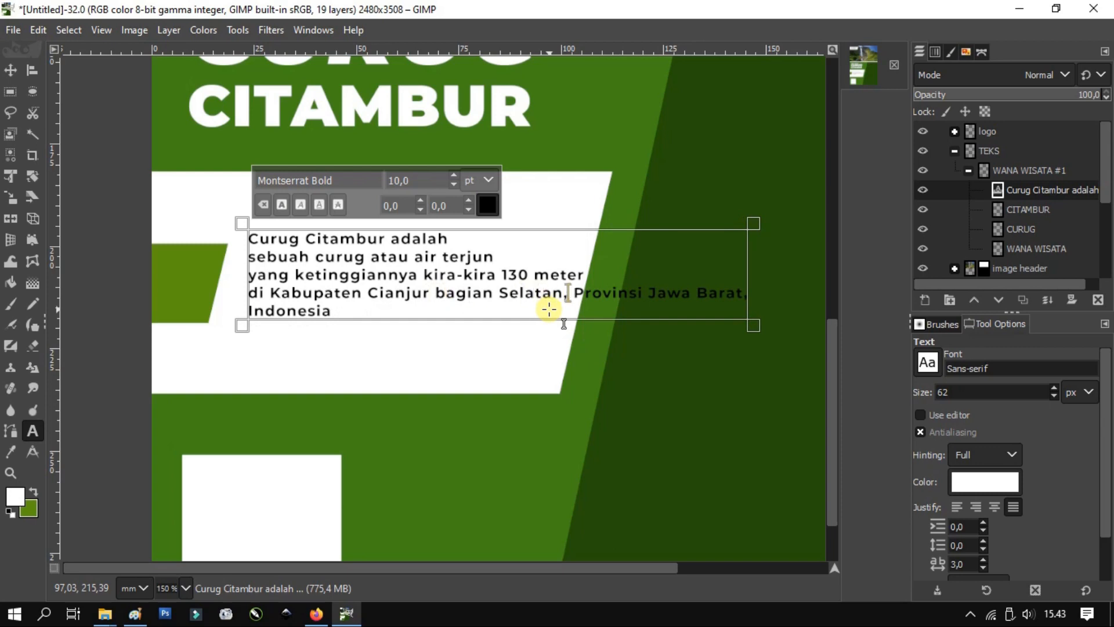
key("Return")
key("End")
key("Delete")
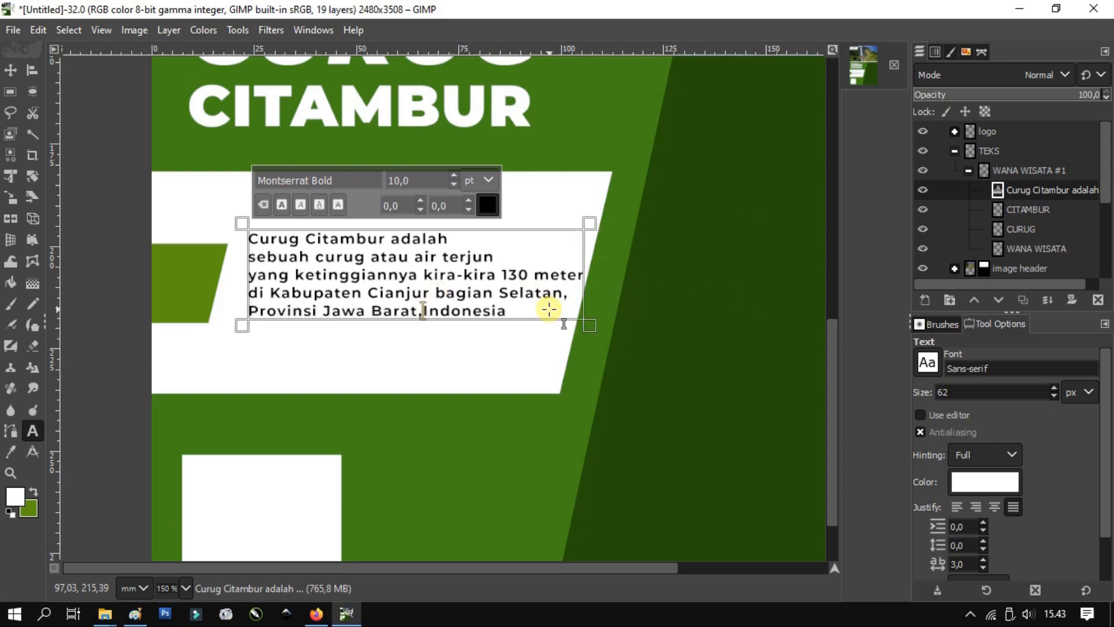
left_click(10, 70)
scroll(261, 210, "up", 1)
left_click_drag(349, 251, 340, 258)
key("ctrl+z")
left_click(476, 301)
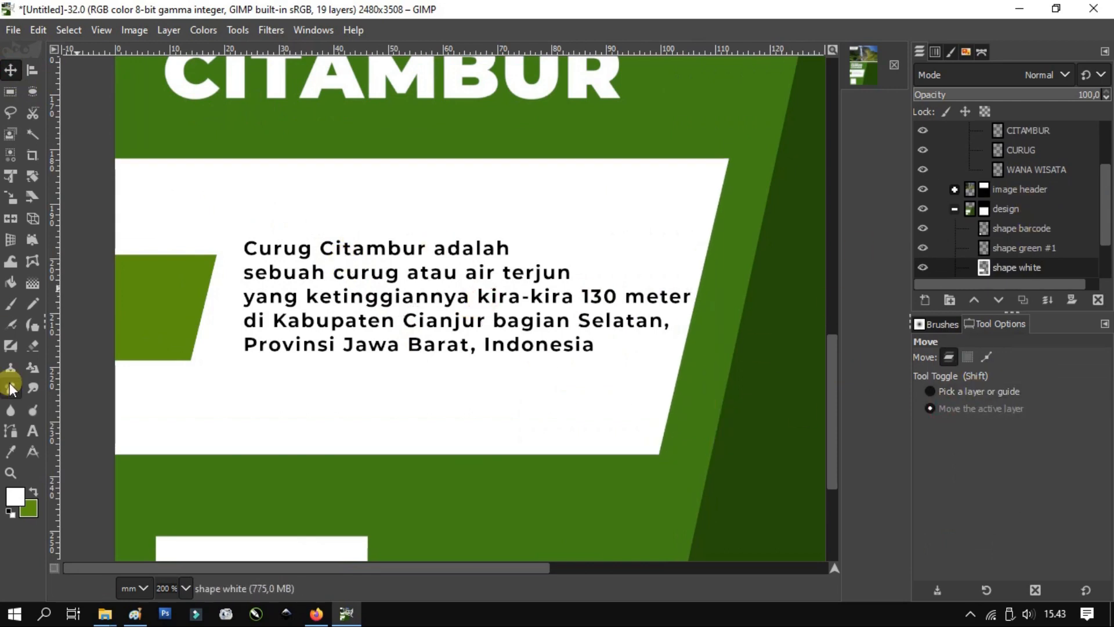
- Take the description text layer out of the title text group and place it directly in TEKS above that group
left_click(32, 430)
left_click(331, 318)
left_click_drag(1049, 198, 1025, 158)
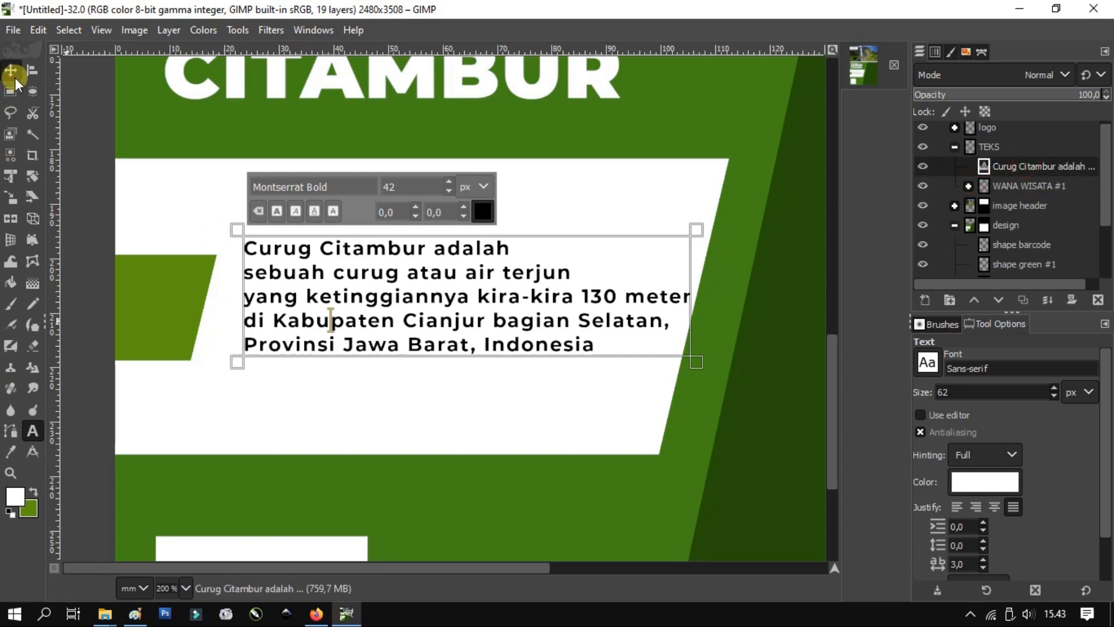
- Move the description about 2 mm left and 3 mm down to center it in the white shape
left_click(12, 72)
left_click_drag(381, 298, 368, 316)
scroll(522, 219, "down", 4)
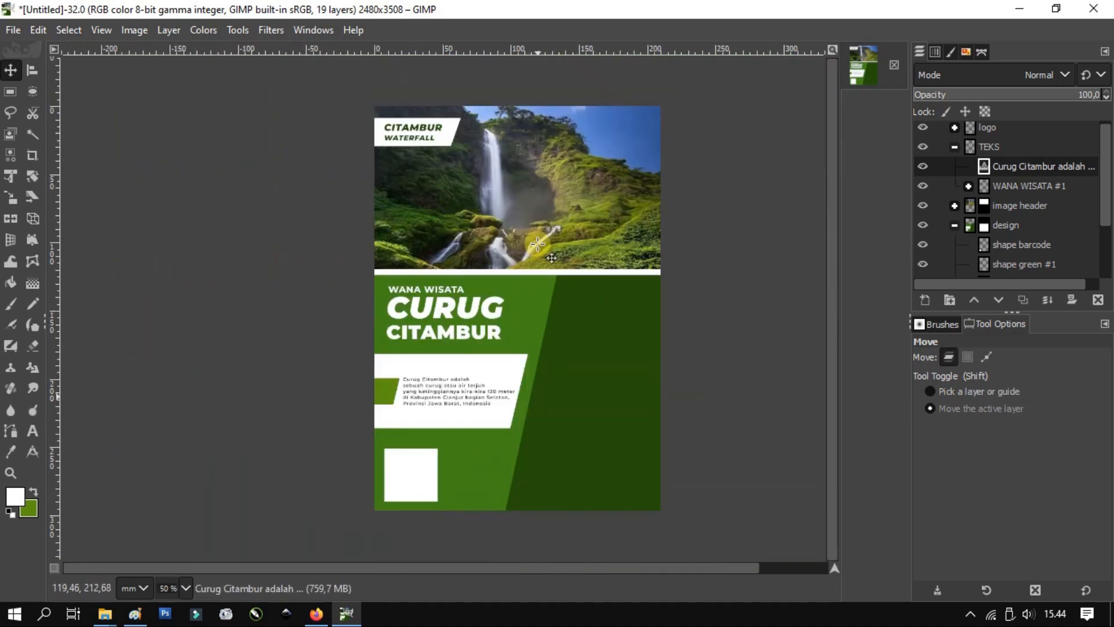
scroll(469, 412, "up", 1)
left_click(1043, 158)
left_click(955, 146)
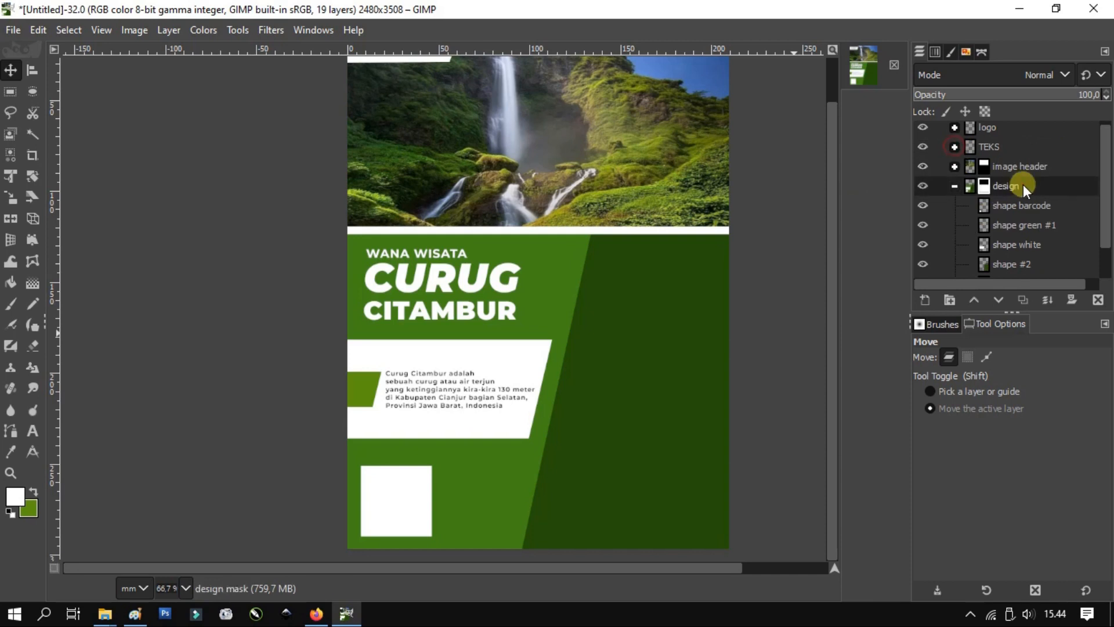
left_click(1011, 148)
left_click(955, 185)
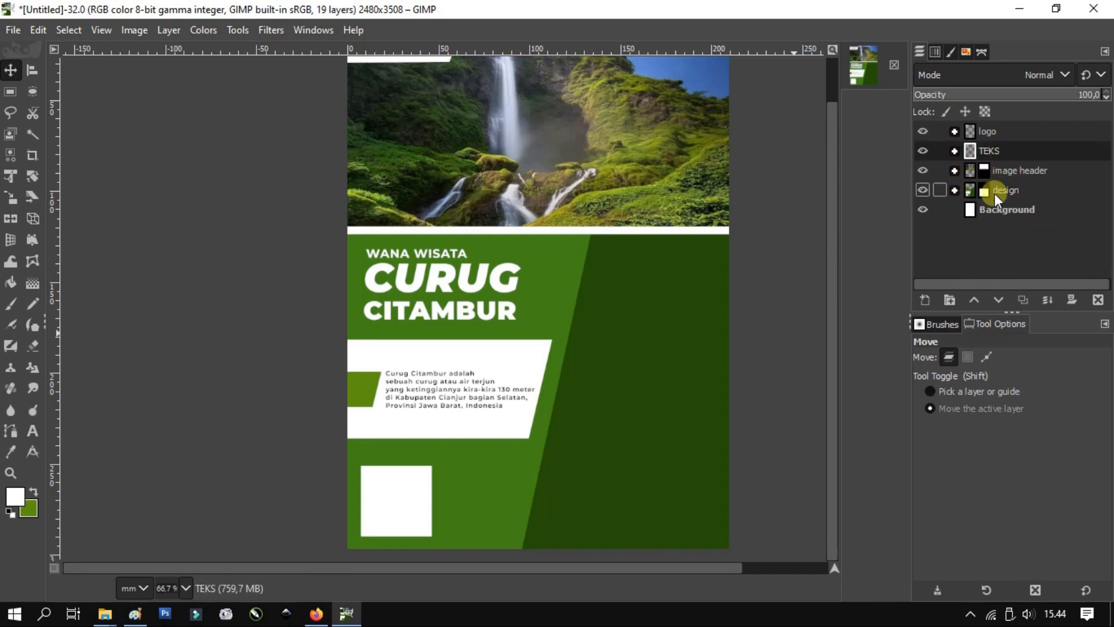
left_click(950, 300)
left_click_drag(1004, 174, 1011, 149)
left_click(955, 171)
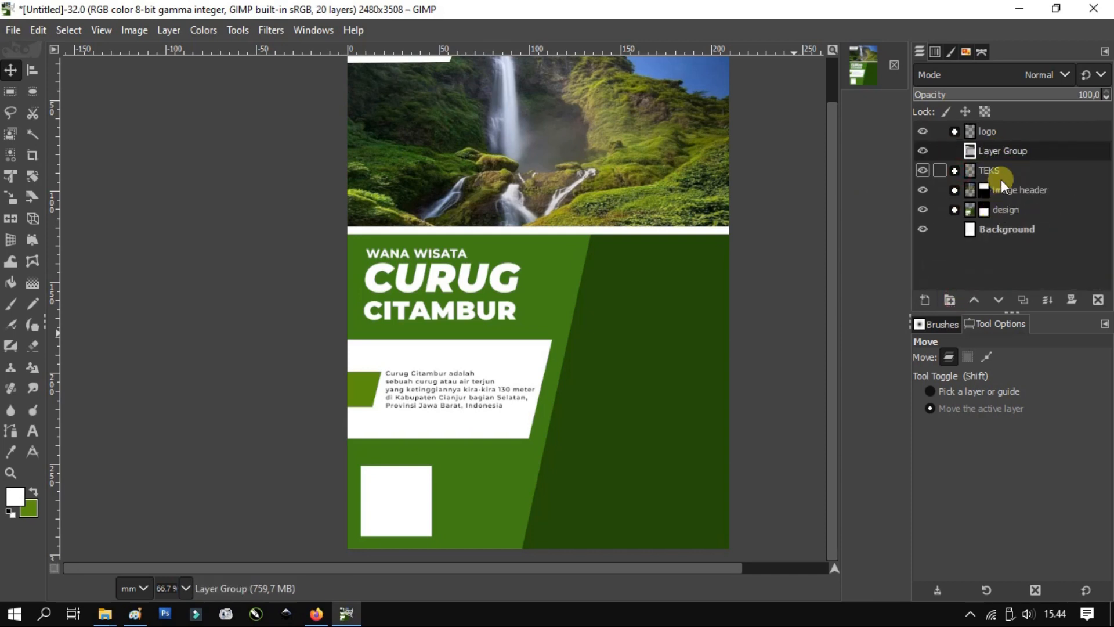
right_click(1012, 152)
left_click(790, 401)
right_click(1012, 152)
left_click(914, 262)
- Create a layer group named BARCODE inside the design group and move the shape barcode layer into it
left_click(1026, 189)
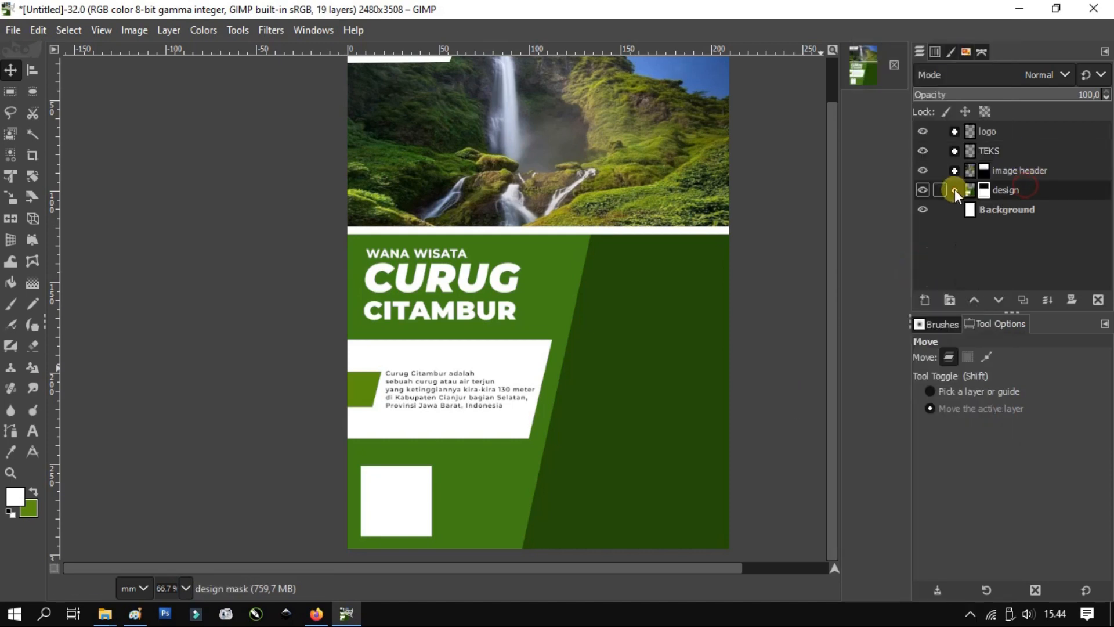
left_click(955, 190)
left_click(1021, 211)
double_click(1007, 208)
type("BARCODE")
key("Return")
left_click_drag(1030, 232, 1036, 212)
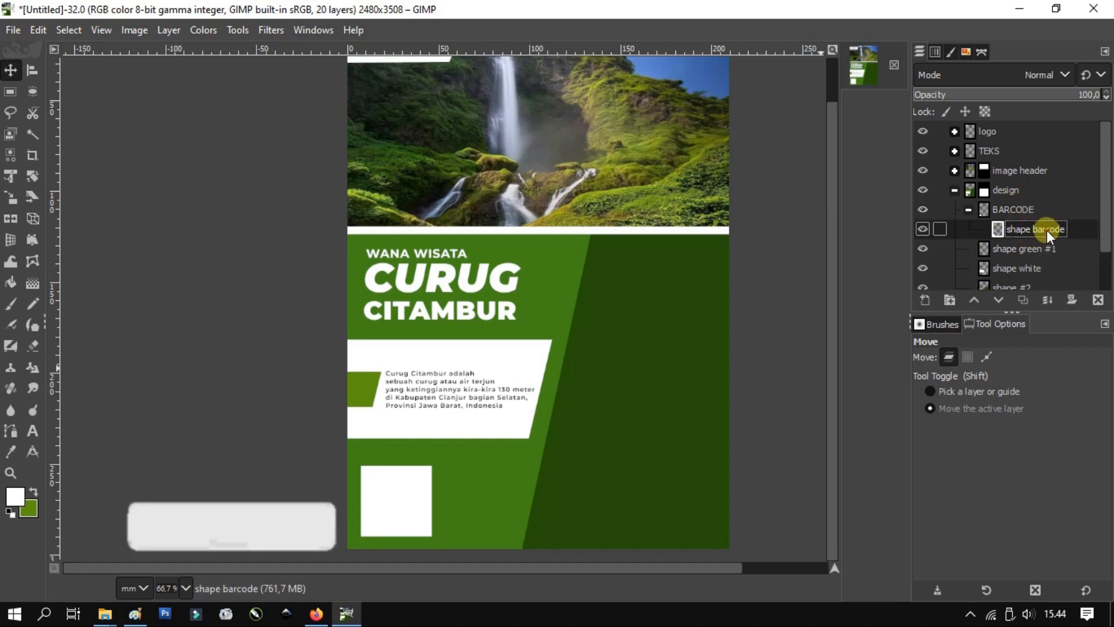
right_click(1023, 229)
left_click(913, 535)
right_click(1031, 228)
left_click(931, 527)
right_click(1042, 209)
left_click(952, 370)
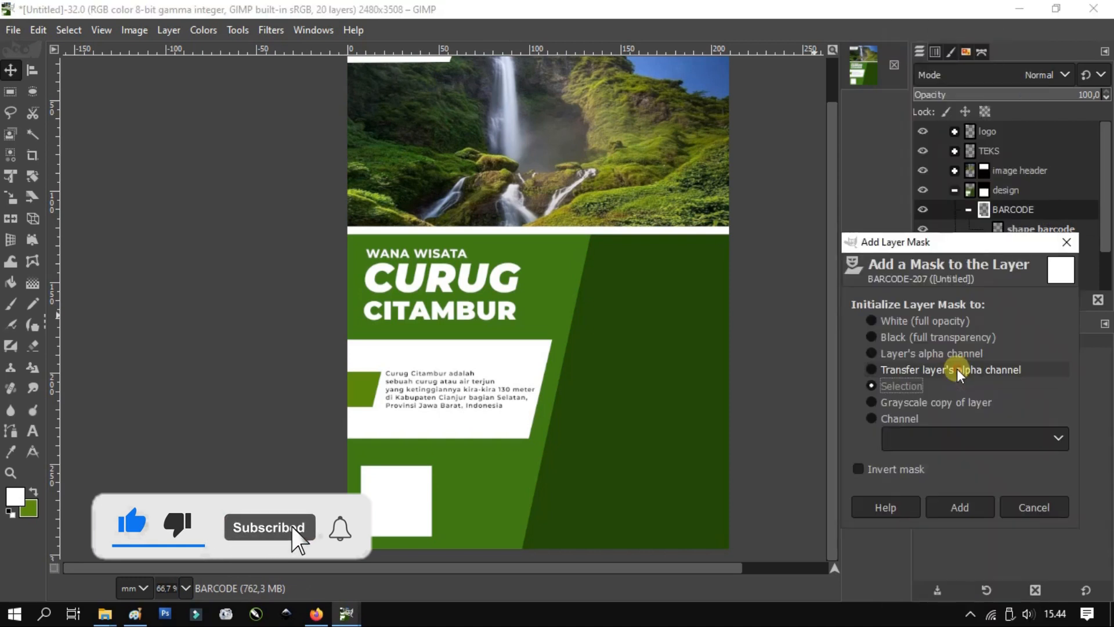
left_click(941, 507)
key("ctrl+z")
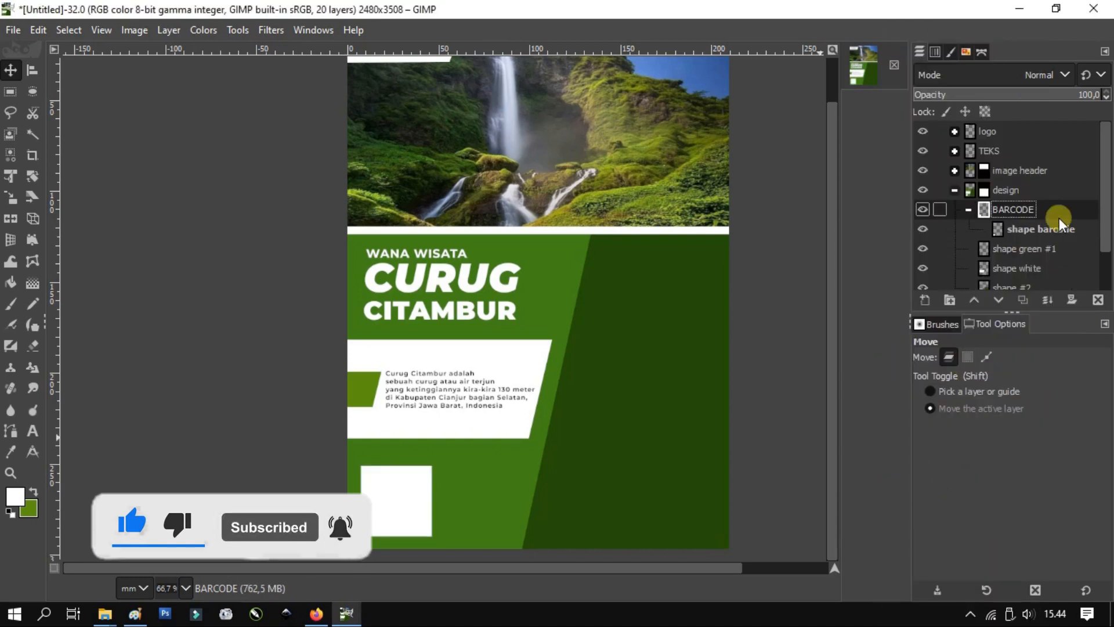
- Select the shape barcode layer's area and add a layer mask initialized from that selection to the BARCODE group
right_click(998, 230)
left_click(904, 547)
right_click(1017, 209)
left_click(925, 373)
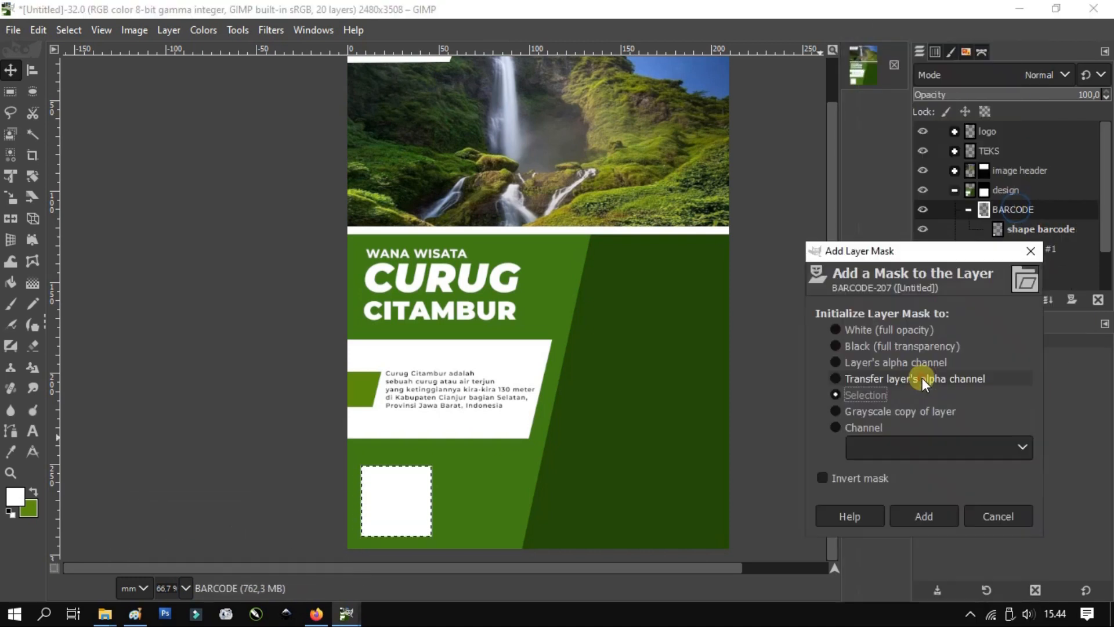
left_click(913, 514)
- Place Location.jpg from the Curug flyer folder into the BARCODE group above shape barcode
mouse_move(110, 613)
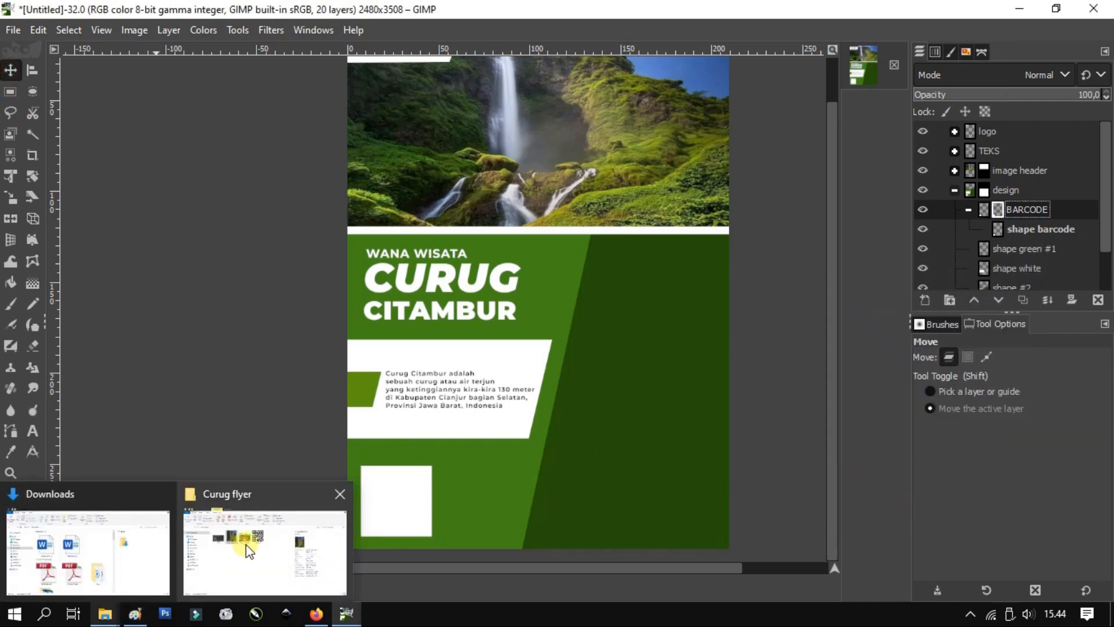
left_click(248, 542)
left_click_drag(522, 220, 418, 472)
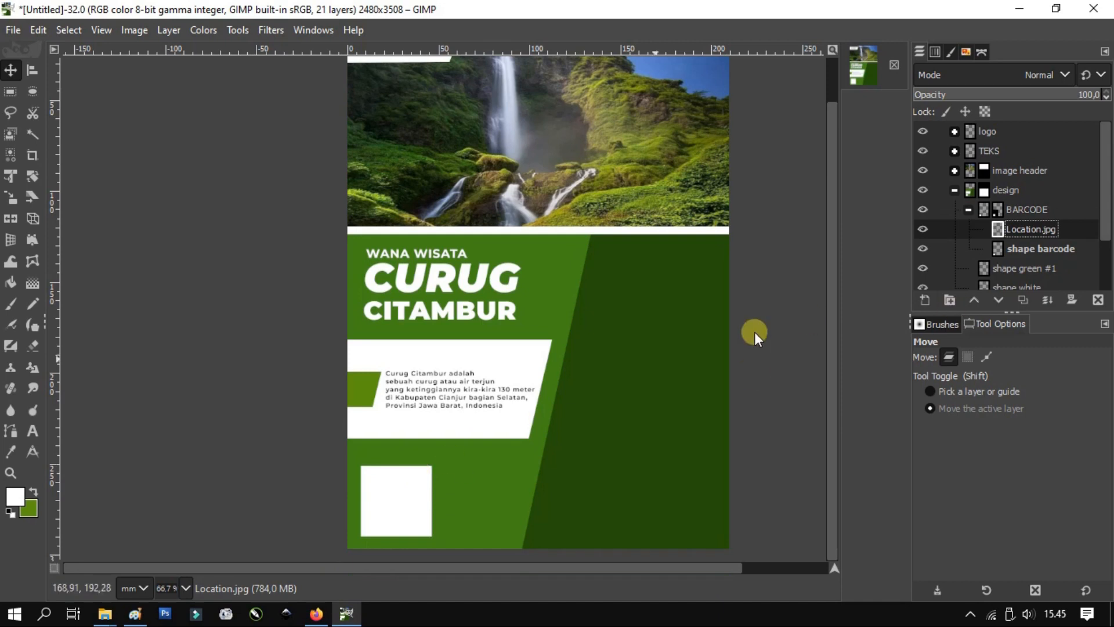
scroll(583, 384, "up", 1)
scroll(985, 273, "down", 3)
scroll(392, 541, "down", 1)
left_click(8, 68)
scroll(380, 273, "down", 1)
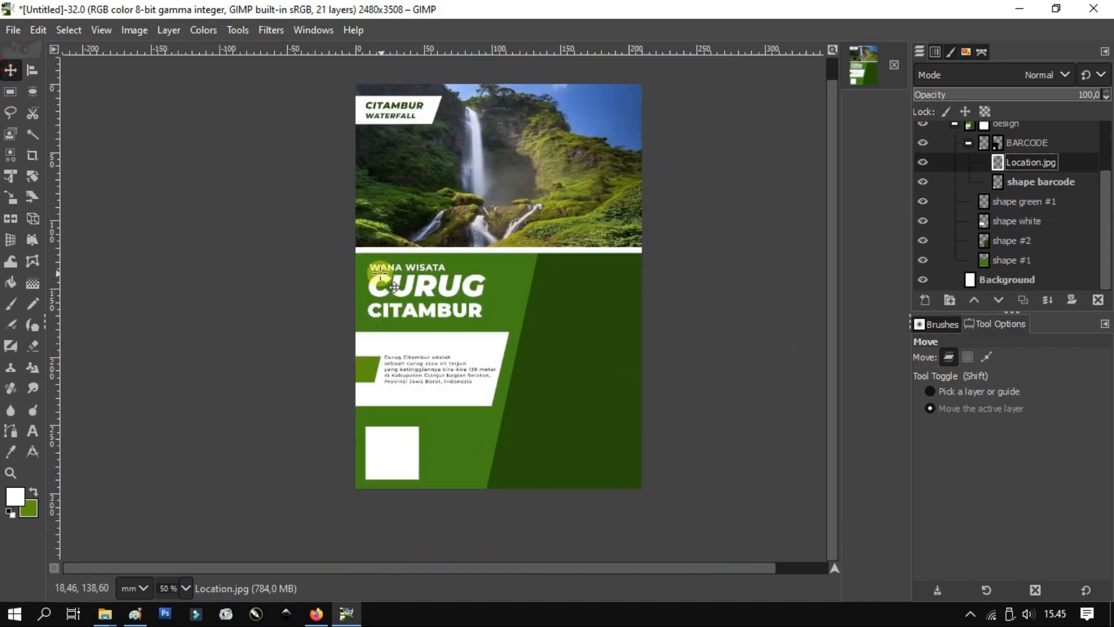
scroll(380, 273, "down", 1)
- Move the QR code image over the white square with Unified Transform
key("shift+t")
left_click(513, 316)
scroll(423, 332, "up", 2)
left_click_drag(489, 276, 420, 396)
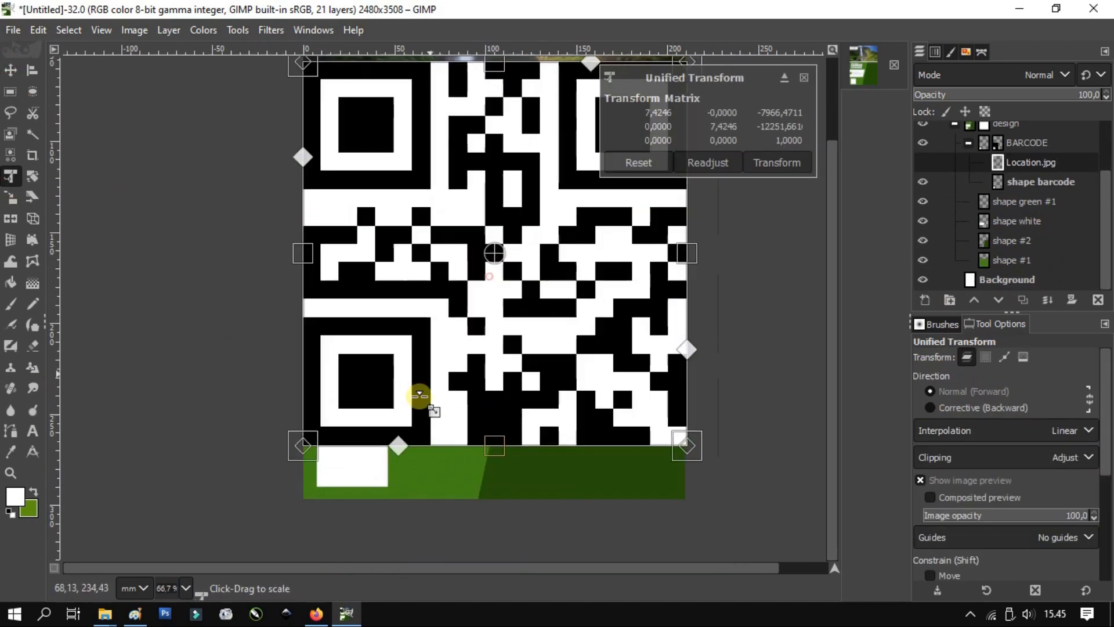
key("ctrl+z")
scroll(478, 270, "up", 1)
left_click_drag(487, 261, 387, 430)
- Enlarge the QR code to about 34 mm wide, centered in the white square, and apply the transform
scroll(491, 357, "up", 1)
scroll(484, 347, "up", 1)
left_click_drag(512, 310, 527, 296)
scroll(463, 345, "up", 1)
left_click_drag(462, 353, 466, 267)
left_click_drag(465, 277, 465, 278)
left_click(777, 162)
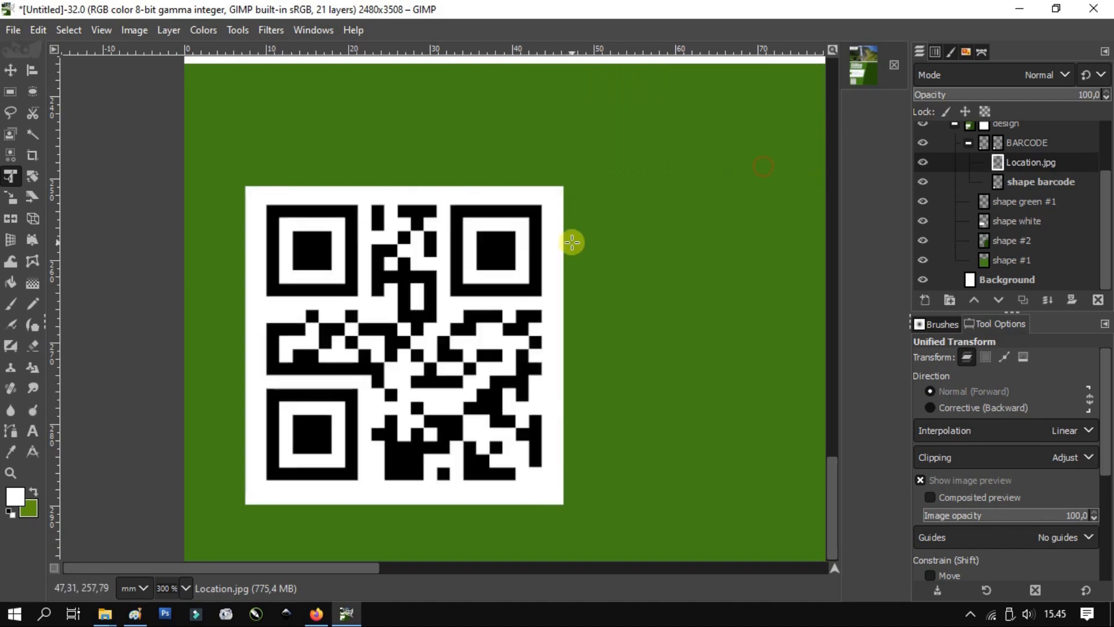
scroll(580, 242, "down", 4)
key("m")
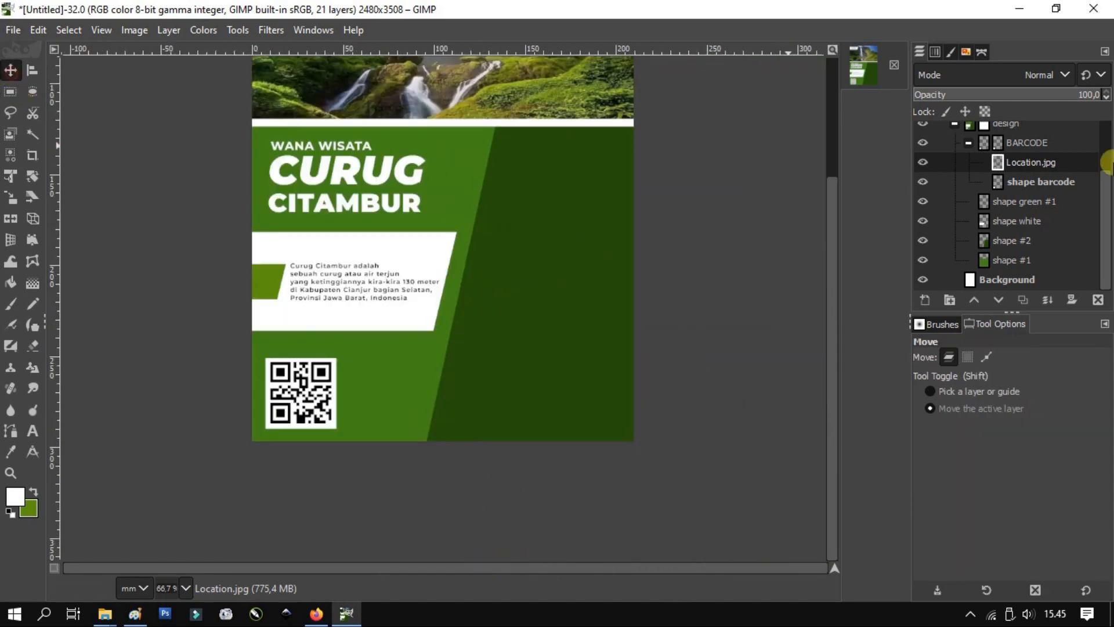
- Add the two-line text "SCAN QR CODE / FOR LOCATION" at the top of the TEKS group, just above the QR code
left_click(33, 430)
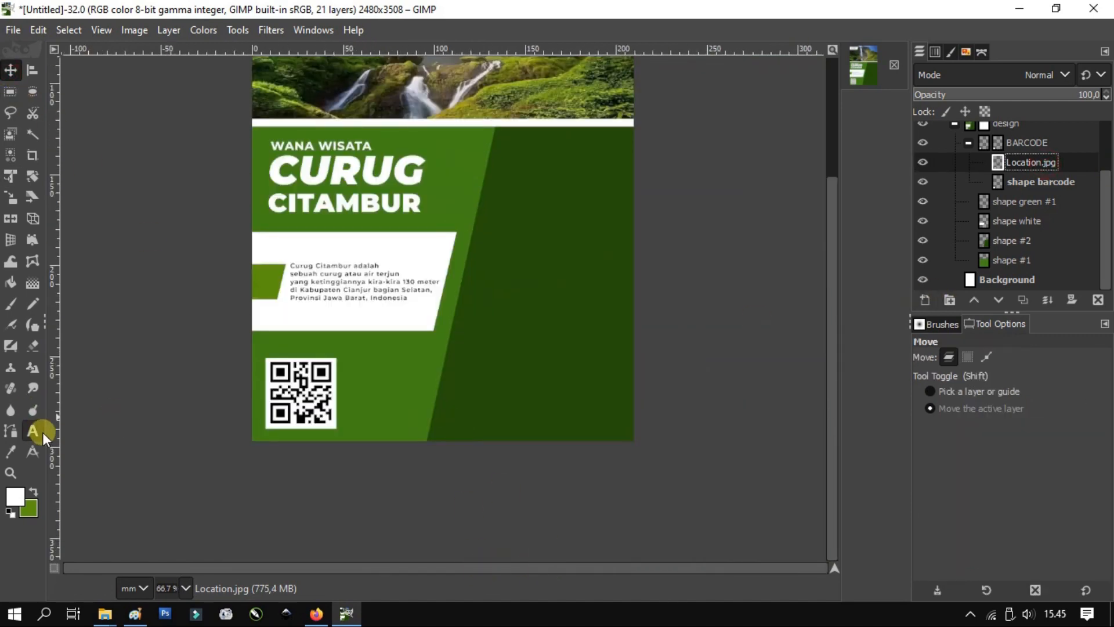
left_click(968, 143)
left_click(954, 187)
left_click(954, 151)
left_click(1024, 170)
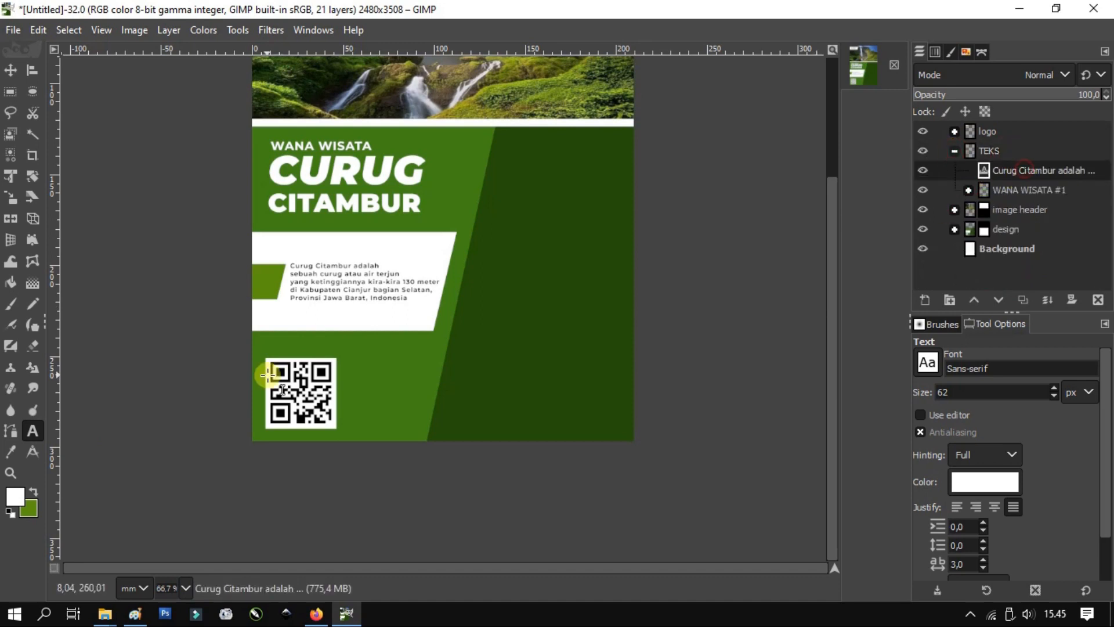
scroll(268, 375, "up", 2, "ctrl")
left_click(276, 316)
type("SCAN")
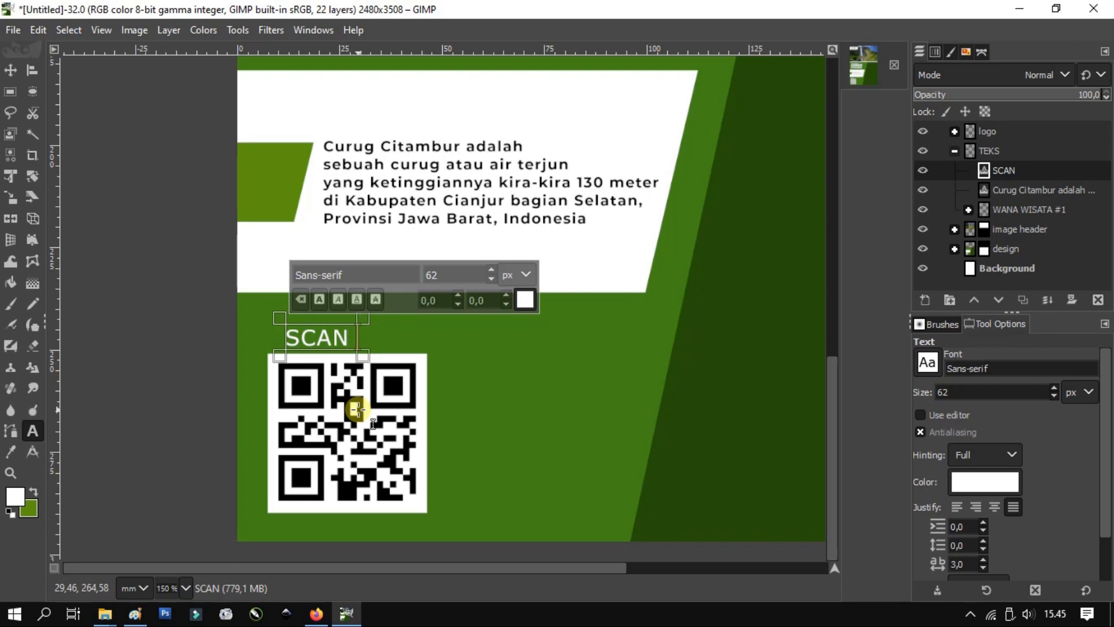
type(" QR CODE")
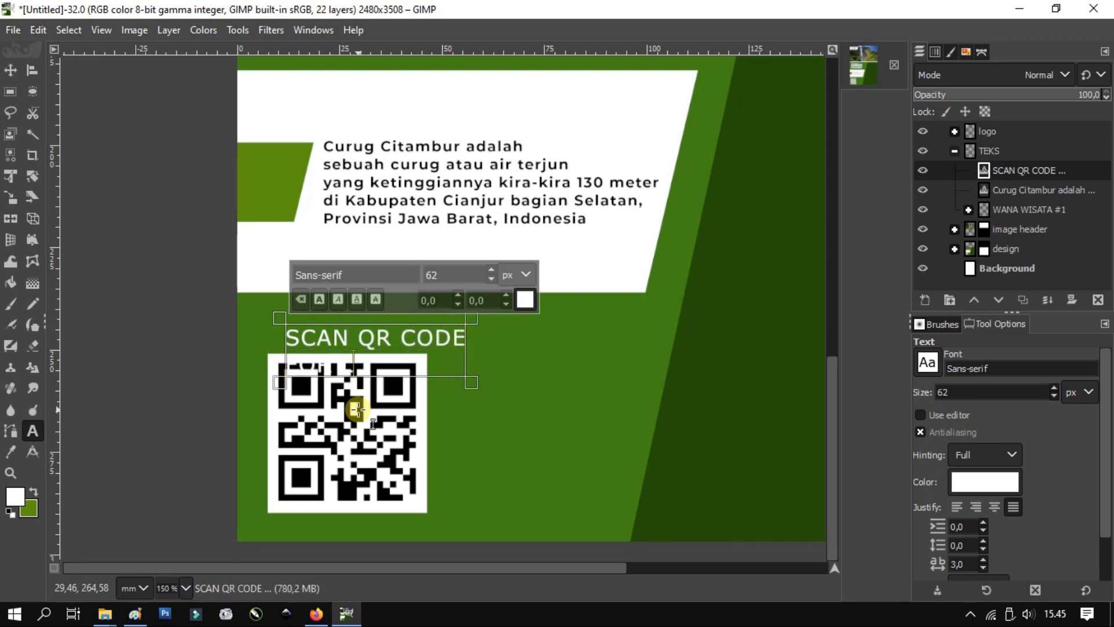
- Set the whole QR code caption to a size of 10 pt
key("ctrl+a")
left_click(517, 274)
left_click(515, 352)
left_click_drag(458, 271, 365, 270)
type("10")
key("Return")
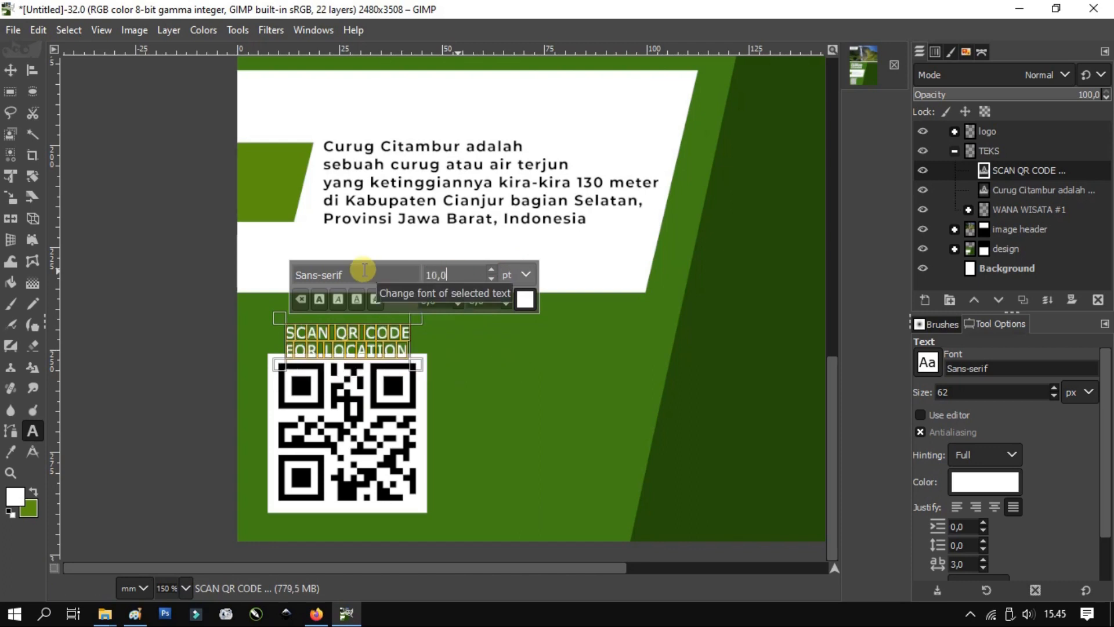
- Move the QR code caption about 2 mm up so it sits clear of the white square
left_click(12, 70)
scroll(336, 357, "up", 2)
left_click_drag(373, 306, 373, 288)
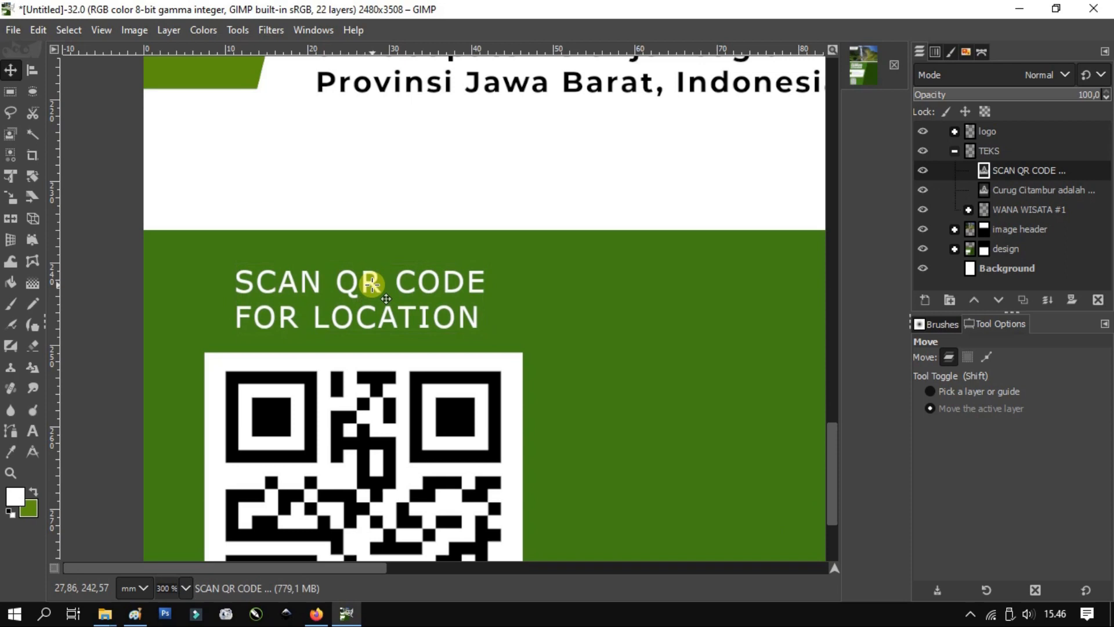
scroll(373, 289, "down", 4)
left_click(955, 248)
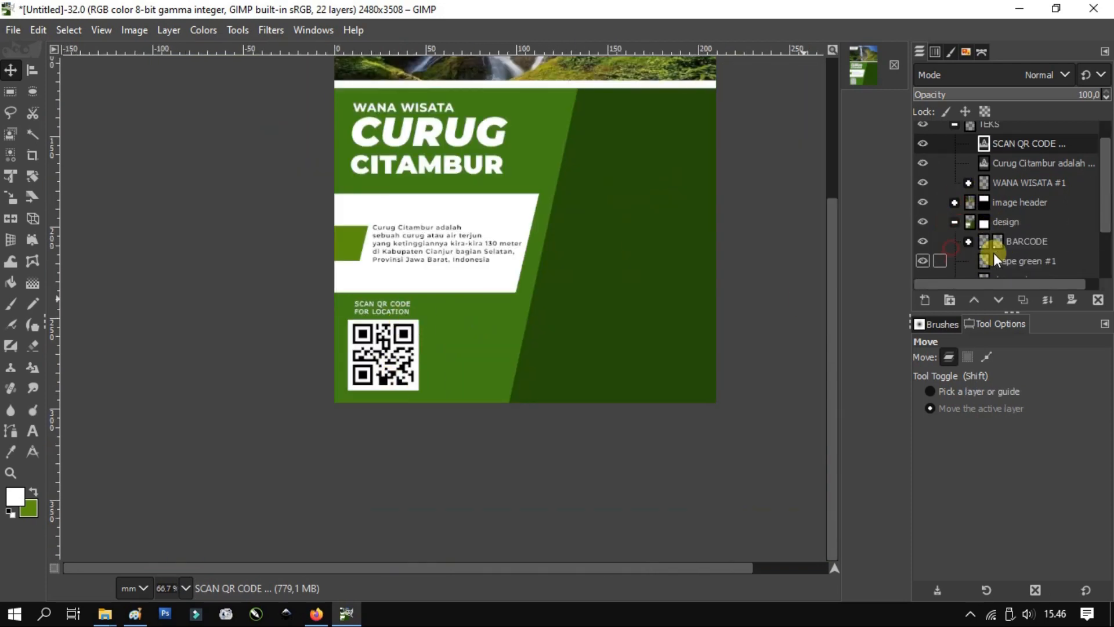
left_click(997, 241)
scroll(477, 346, "up", 1)
left_click(11, 176)
left_click(388, 338)
left_click(776, 160)
left_click(411, 401)
scroll(411, 401, "up", 2)
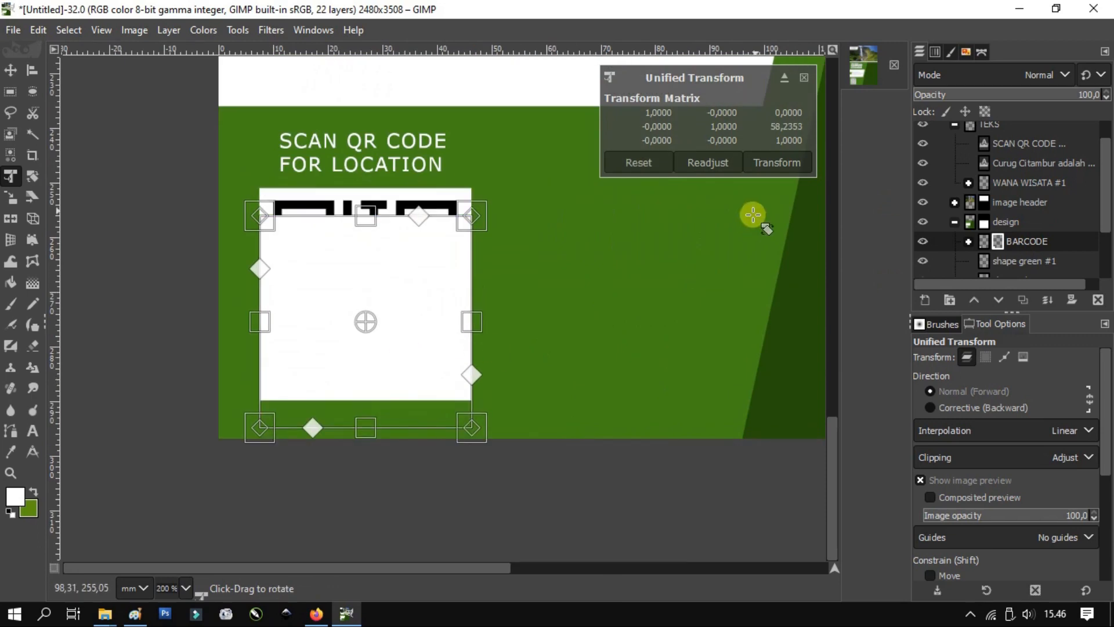
left_click(1055, 221)
- Move the BARCODE group itself about 1 mm left and 2 mm down
left_click(984, 242)
left_click_drag(425, 296, 420, 305)
left_click(777, 162)
- Move the QR code caption about 3 mm down and place a duplicate of it right of the QR code's upper part
left_click(1024, 143)
key("m")
left_click_drag(382, 162, 462, 223)
right_click(1036, 143)
left_click(937, 227)
- Replace the duplicated caption's text with the heading "ALAMAT :" followed by a new line
left_click(32, 431)
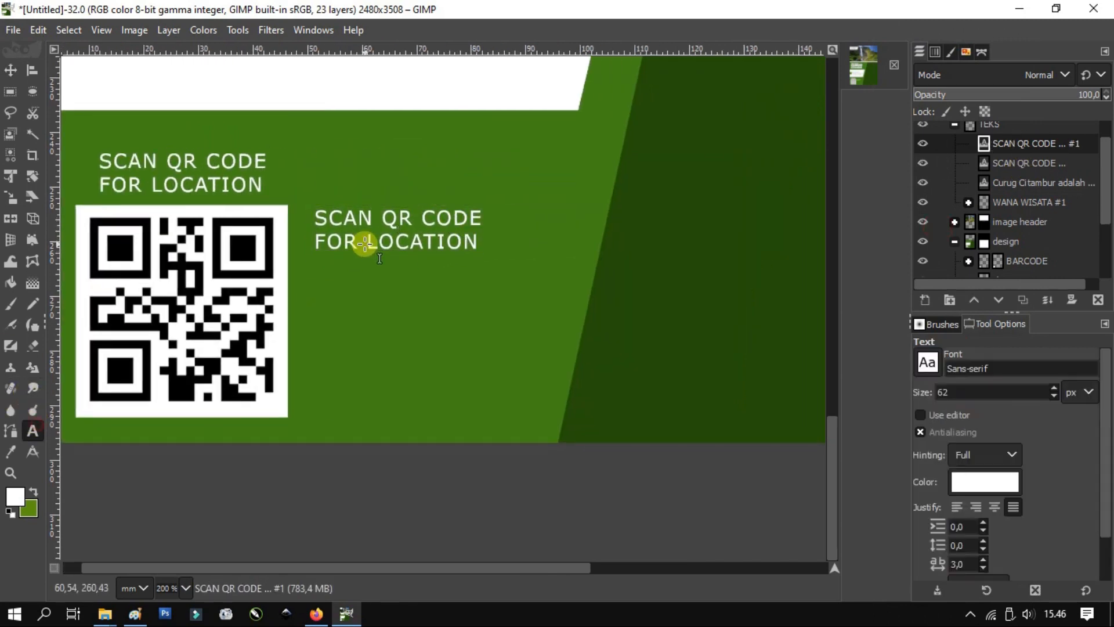
left_click(365, 242)
key("ctrl+a")
type("ALAM")
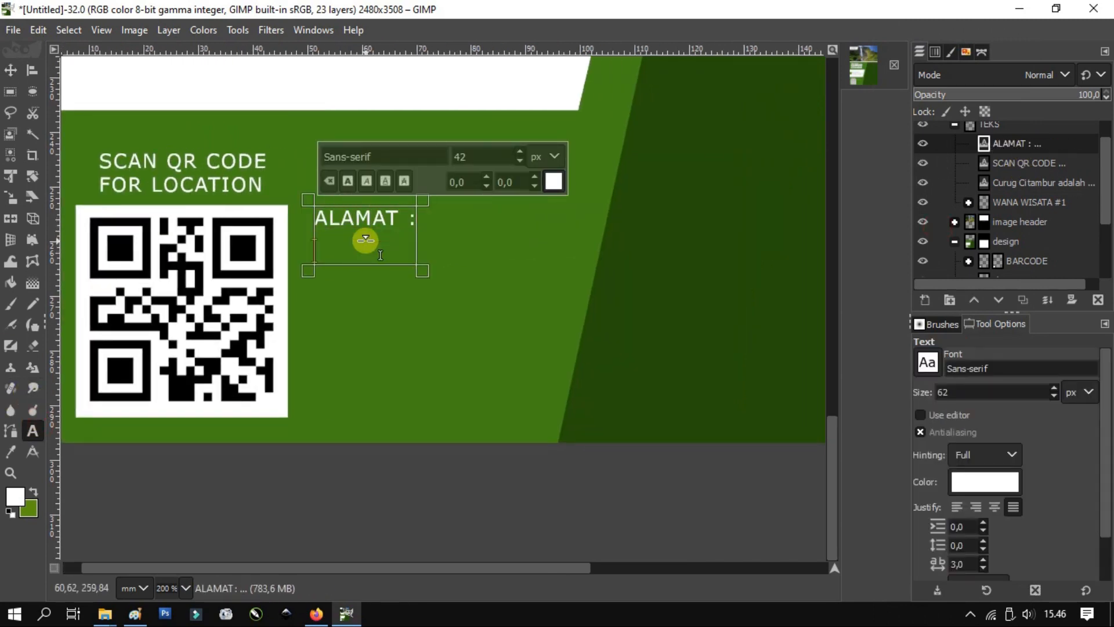
- Copy the sentence on where Curug Citambur is located from the Google results in Firefox and paste it under "ALAMAT :" in GIMP
key("alt+Tab")
scroll(487, 275, "down", 5)
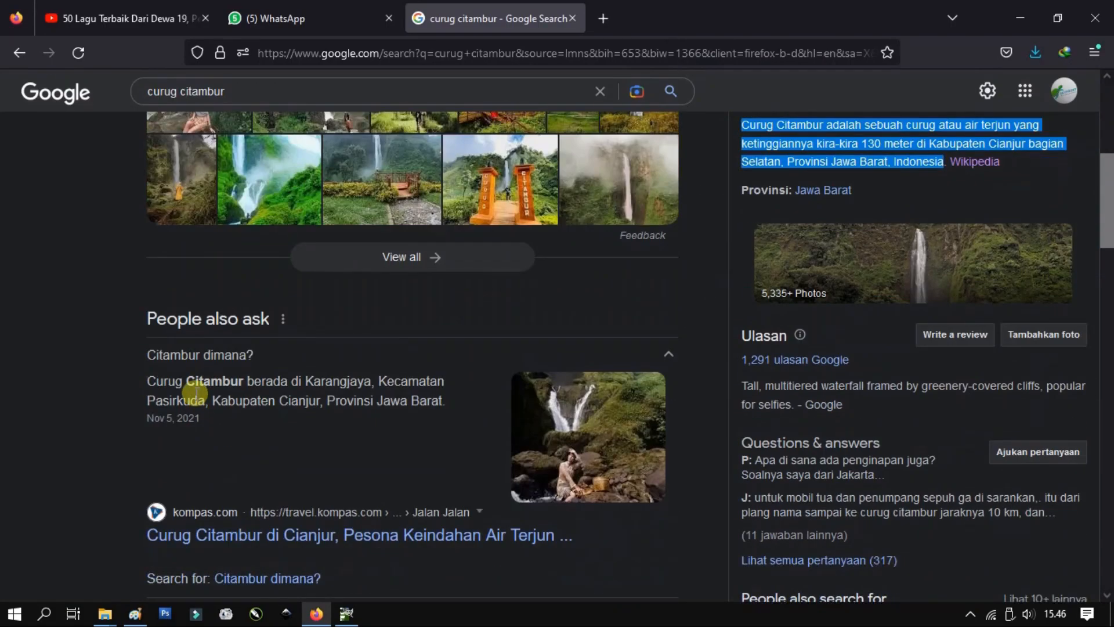
left_click_drag(150, 386, 443, 400)
right_click(447, 401)
left_click(458, 416)
key("alt+Tab")
right_click(328, 252)
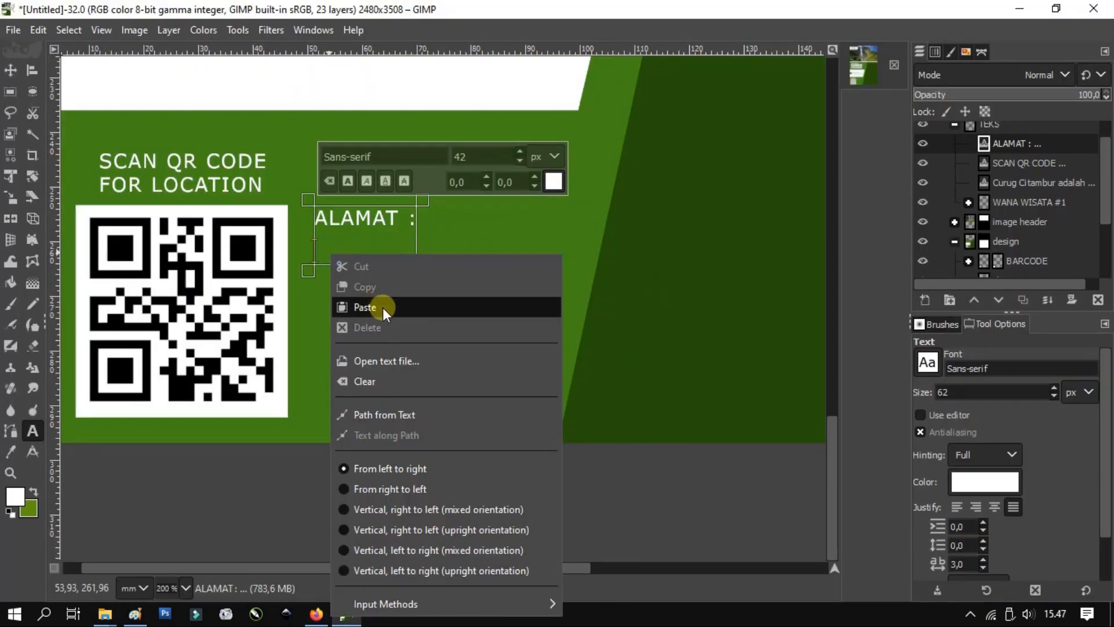
left_click(383, 307)
- Set the size unit of the "ALAMAT :" text to points
key("ctrl+a")
left_click(545, 156)
left_click(535, 240)
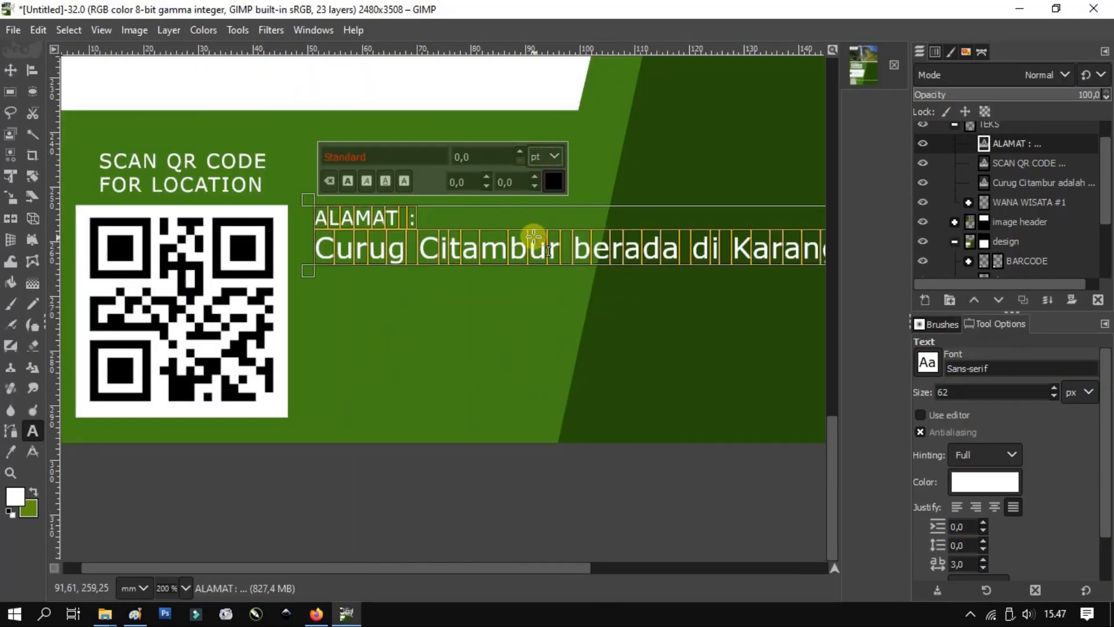
left_click(472, 246)
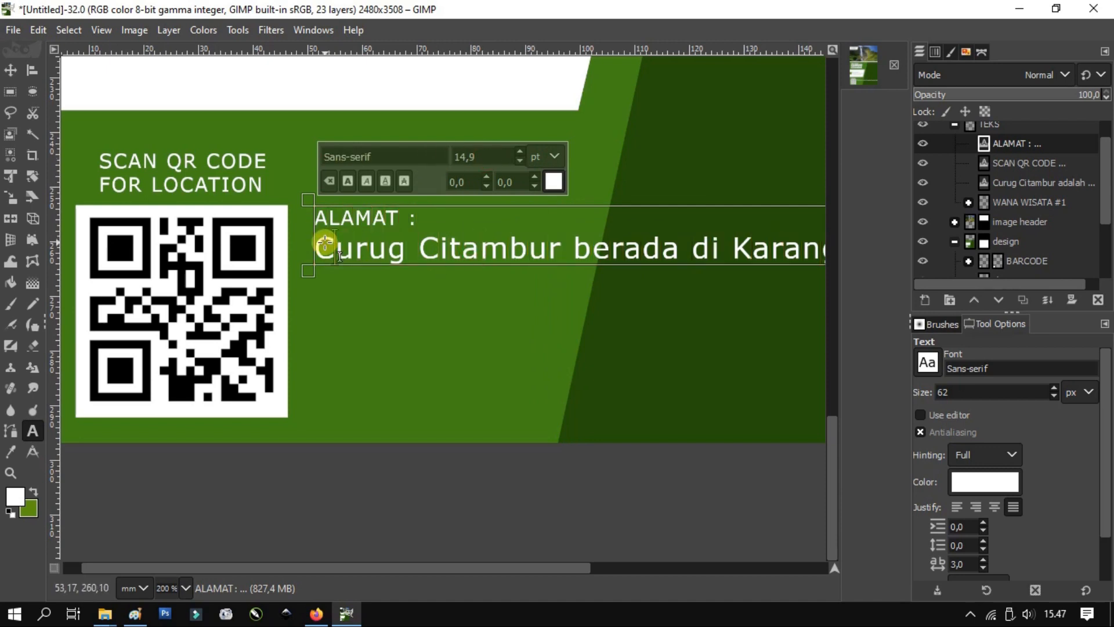
key("ctrl+a")
left_click_drag(316, 249, 659, 272)
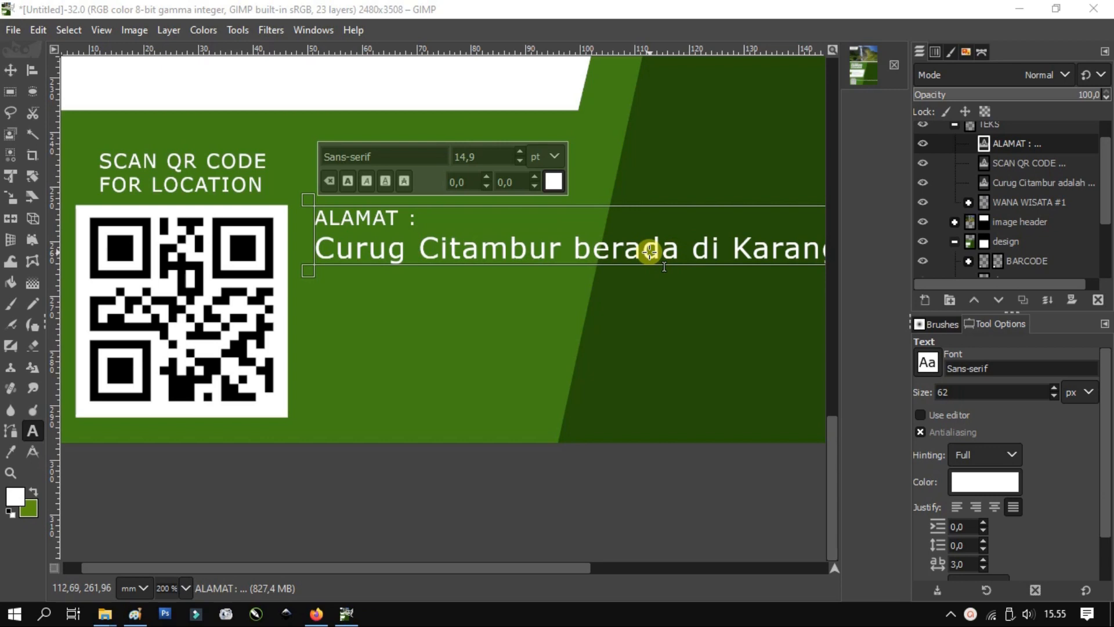
- Break the pasted address text into new lines after "berada" and after "Karangjaya,"
scroll(650, 252, "up", 10)
scroll(90, 443, "down", 8)
left_click(33, 431)
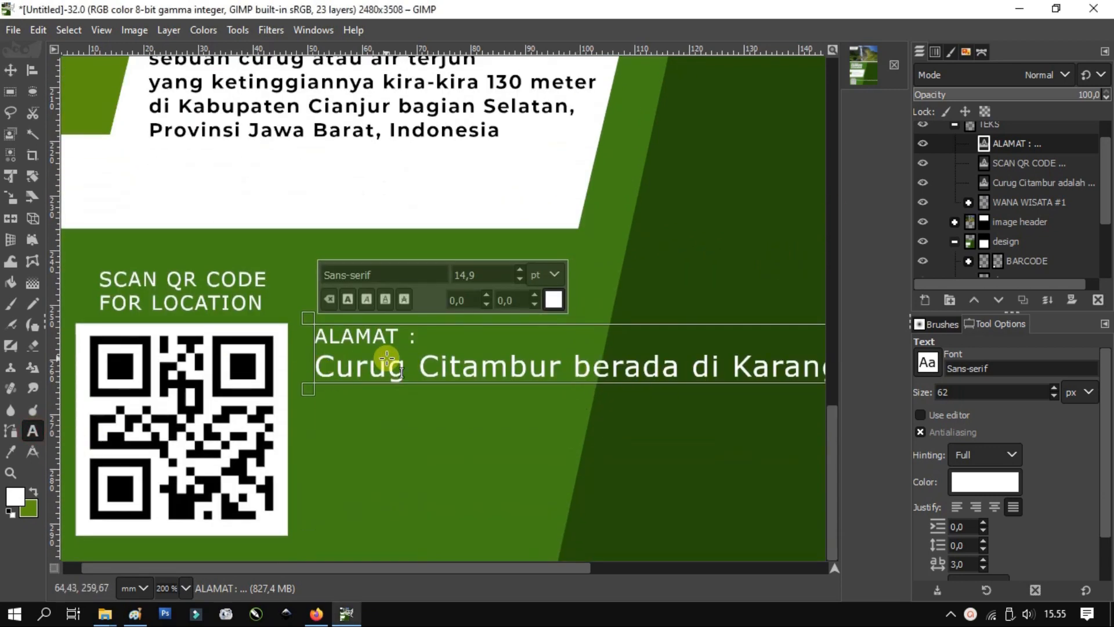
key("BackSpace")
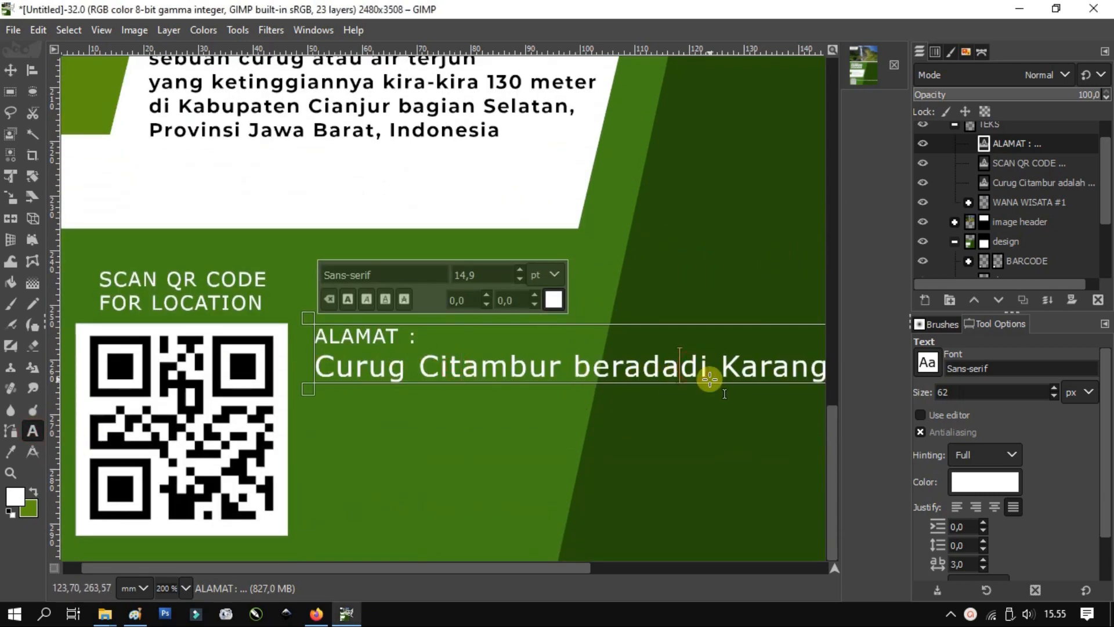
key("Return")
left_click(604, 406)
key("BackSpace")
key("Return")
- Break the address text after "Pasirkuda," and "Cianjur,", and set all lines below "ALAMAT :" to 10 pt
left_click(677, 442)
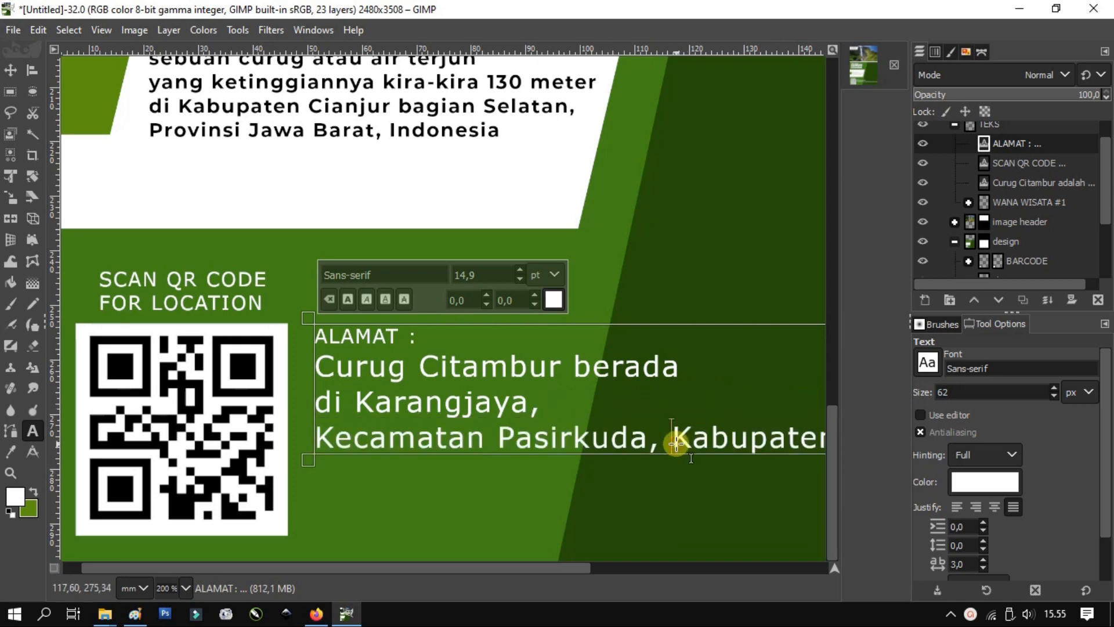
key("BackSpace")
key("Return")
left_click(630, 477)
key("BackSpace")
key("Return")
left_click_drag(630, 515, 316, 363)
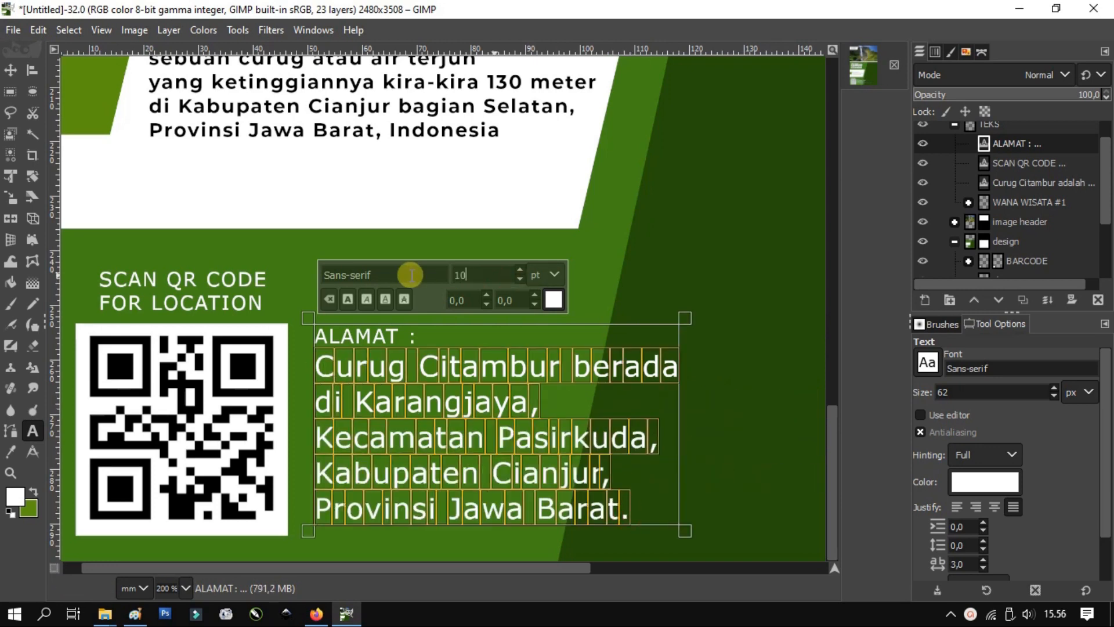
key("Return")
- Change the color of the "ALAMAT :" heading to black
left_click_drag(416, 336, 311, 336)
left_click(554, 299)
left_click(608, 393)
left_click(595, 454)
- Set the font of the entire address text to Montserrat Bold
key("ctrl+a")
left_click_drag(377, 275, 291, 271)
type("MONTS")
key("Return")
type("BOLD")
key("Return")
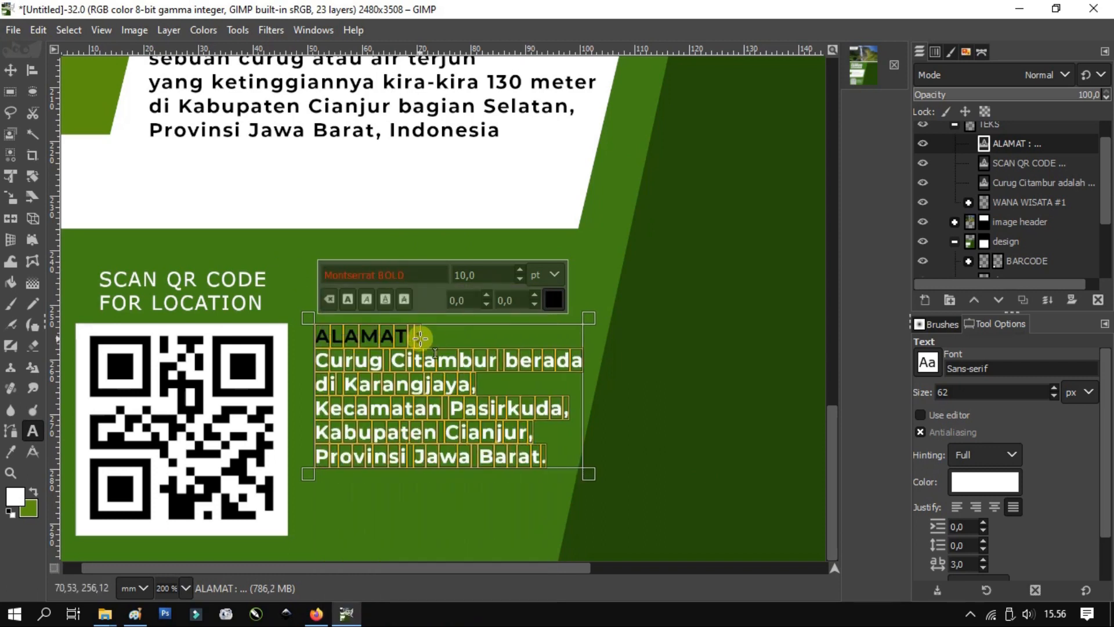
- Set the "ALAMAT :" heading line to Montserrat Bold and color it white
triple_click(420, 338)
left_click_drag(410, 275, 298, 270)
type("MONTS")
key("Return")
type("BOLD")
key("Return")
left_click(553, 300)
left_click_drag(464, 261, 408, 204)
left_click(592, 441)
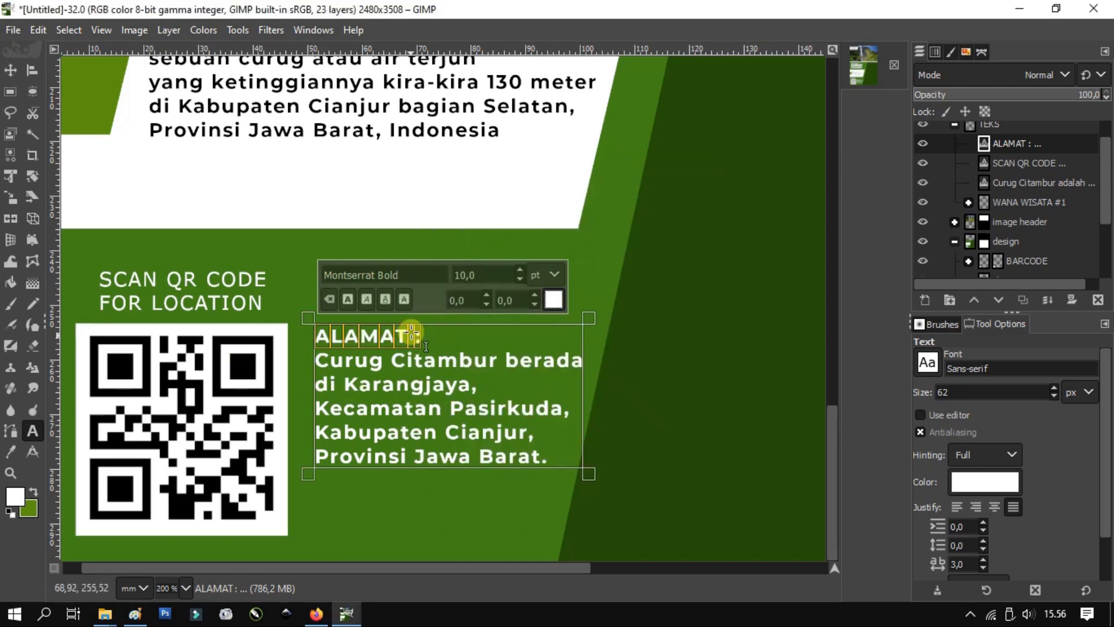
- Set the "ALAMAT :" heading to 14 pt and reposition the address text beside the QR code
type("14")
key("Return")
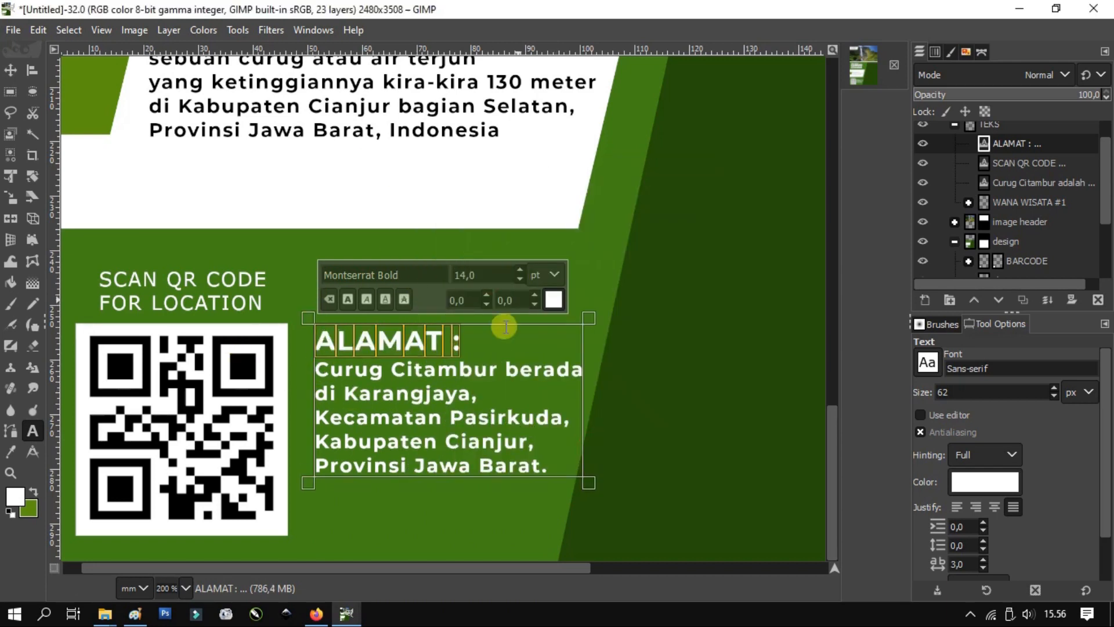
left_click(13, 71)
left_click_drag(431, 341, 457, 320)
scroll(435, 342, "down", 2)
scroll(378, 365, "up", 2)
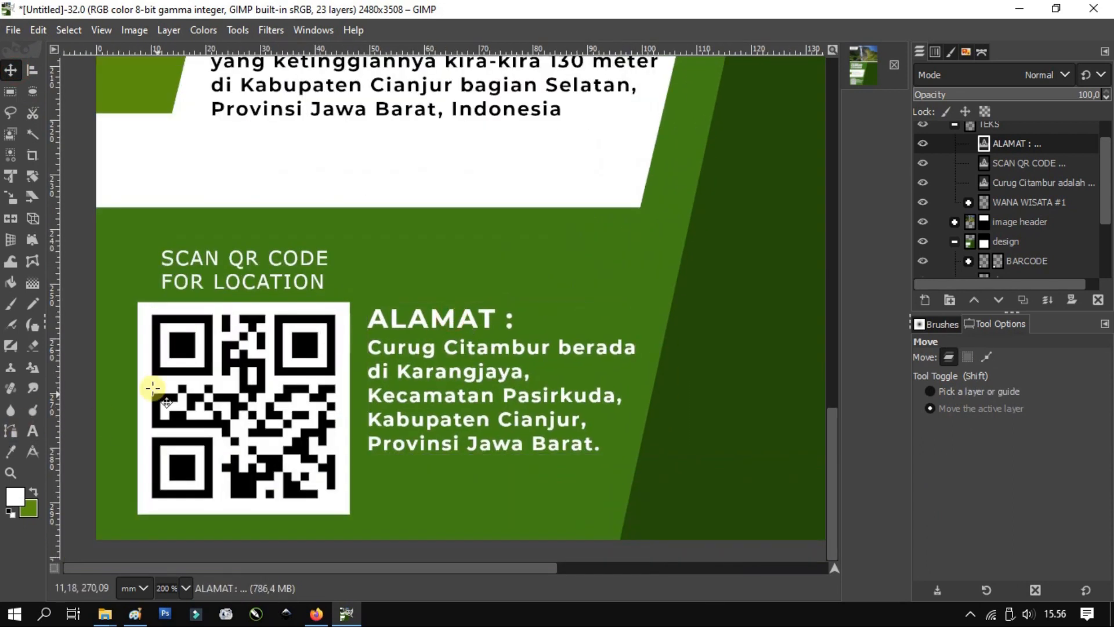
- Scale the address text down slightly and align it with the QR code using Unified Transform
key("ctrl+t")
left_click_drag(643, 467, 625, 452)
mouse_move(551, 354)
left_mouse_down()
mouse_move(538, 345)
mouse_move(534, 365)
left_mouse_up()
left_click(776, 162)
scroll(487, 281, "down", 2)
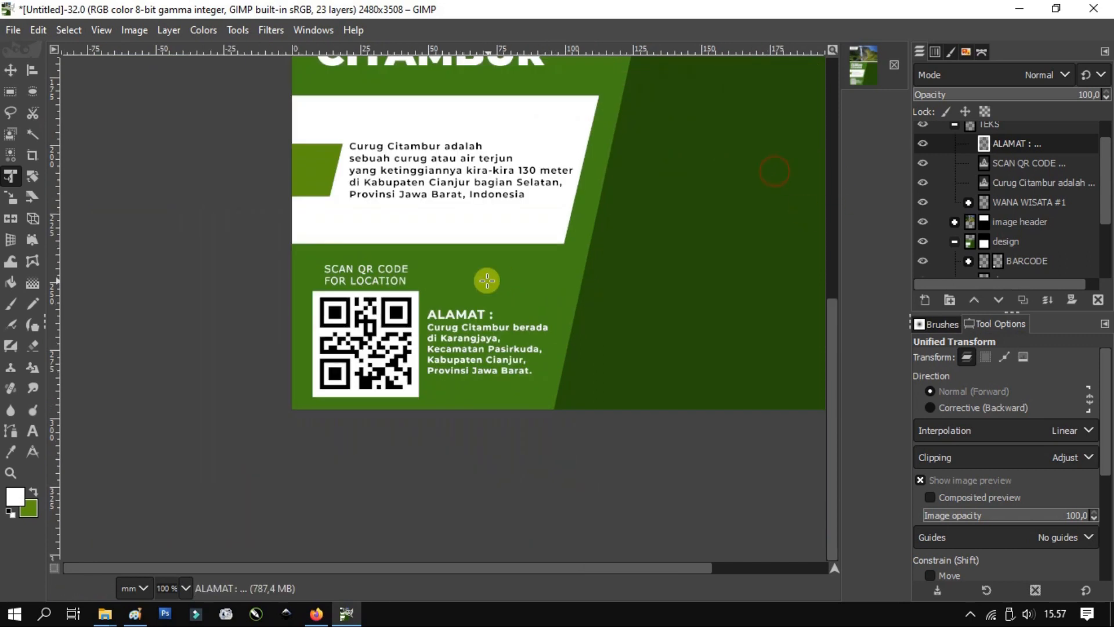
scroll(486, 281, "down", 2)
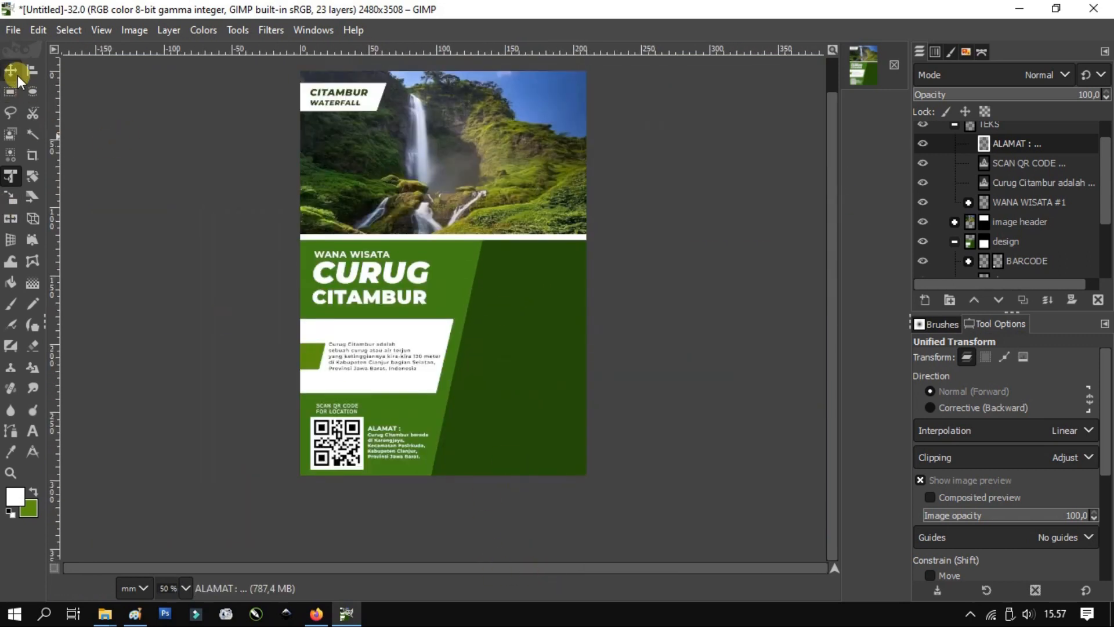
left_click(13, 72)
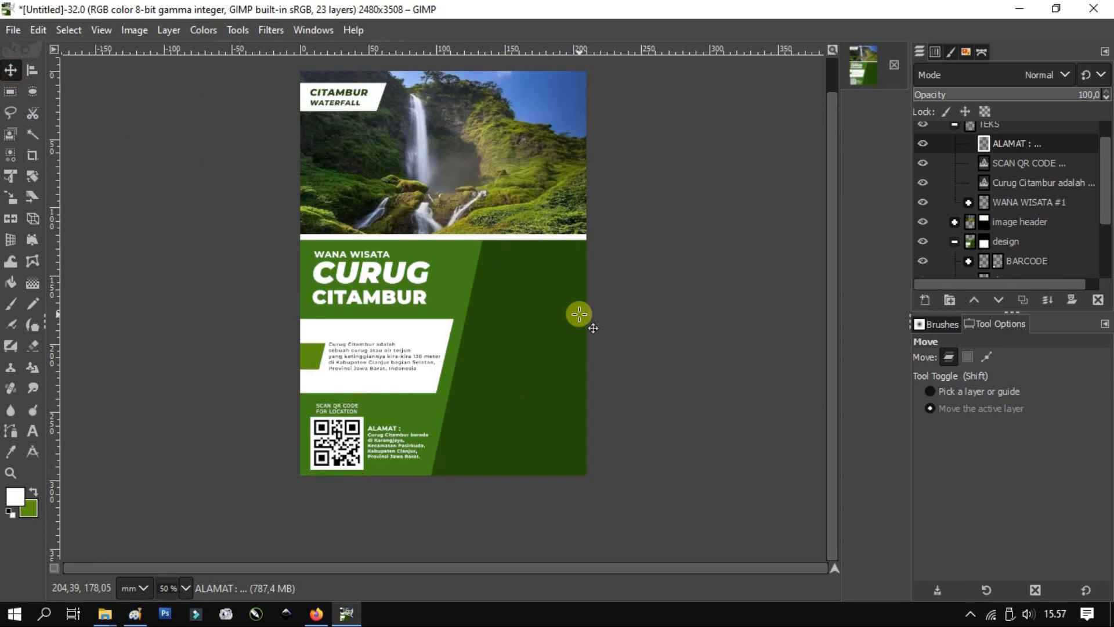
- With "shape green #1" in the design group active, select a rectangle about 1267 x 250 px across the flyer's lower-right edge
scroll(595, 471, "up", 1)
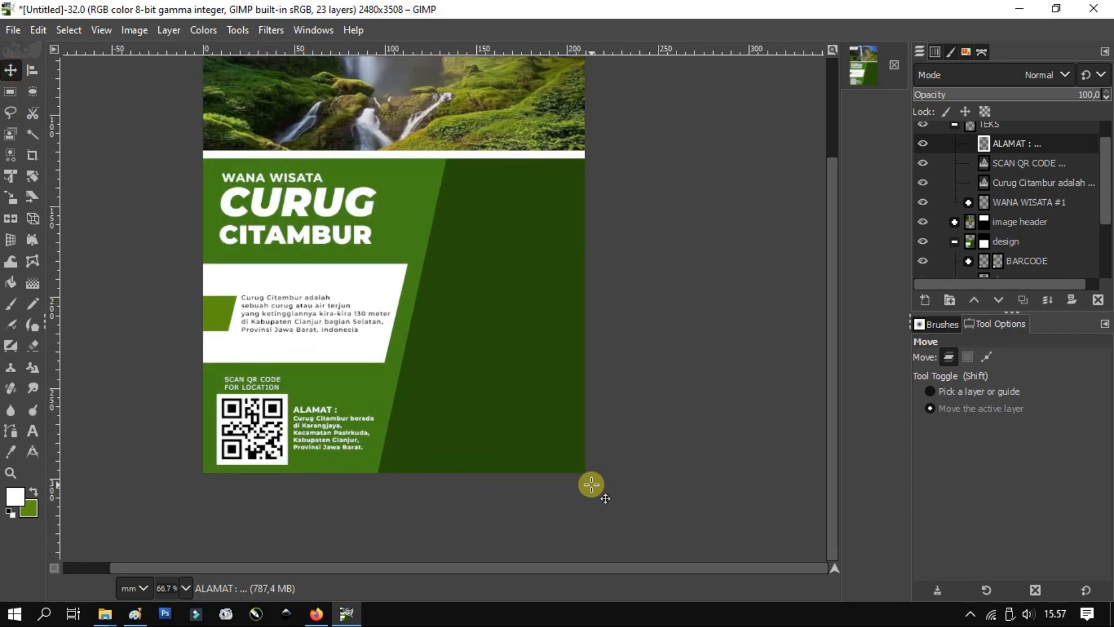
scroll(482, 445, "up", 1)
left_click(954, 241)
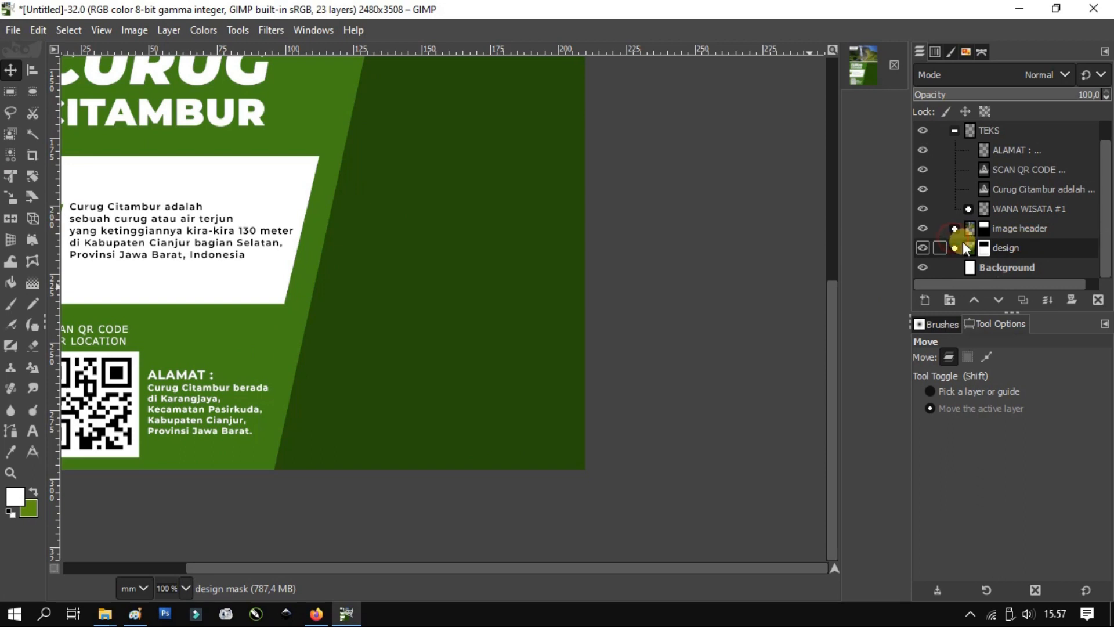
left_click(955, 245)
scroll(1008, 219, "down", 4)
left_click(1039, 189)
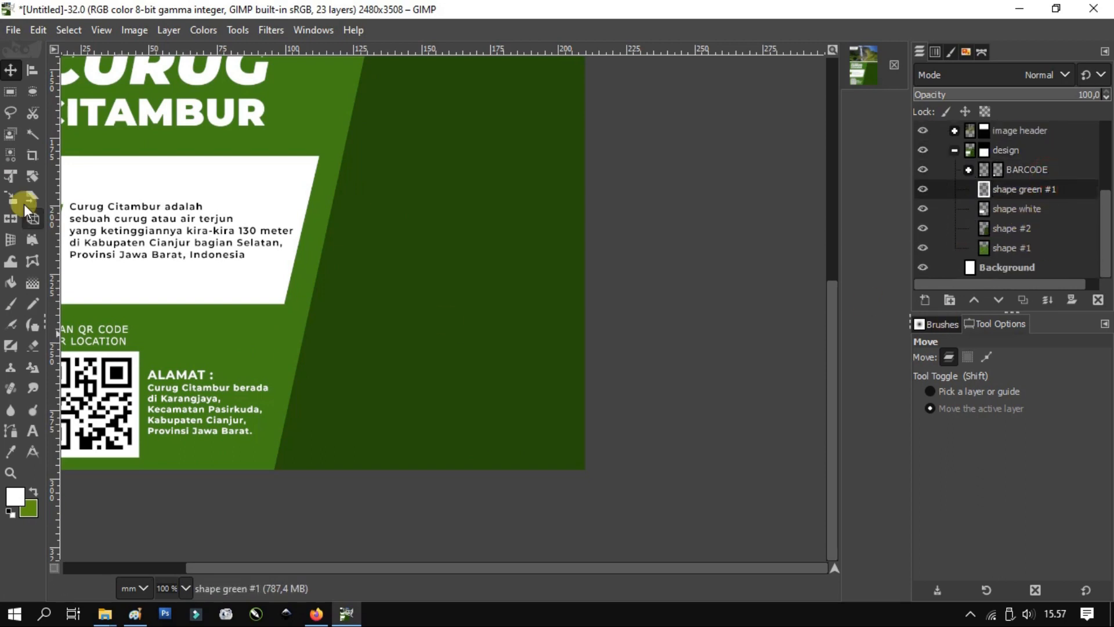
left_click(11, 91)
left_click_drag(595, 429, 302, 484)
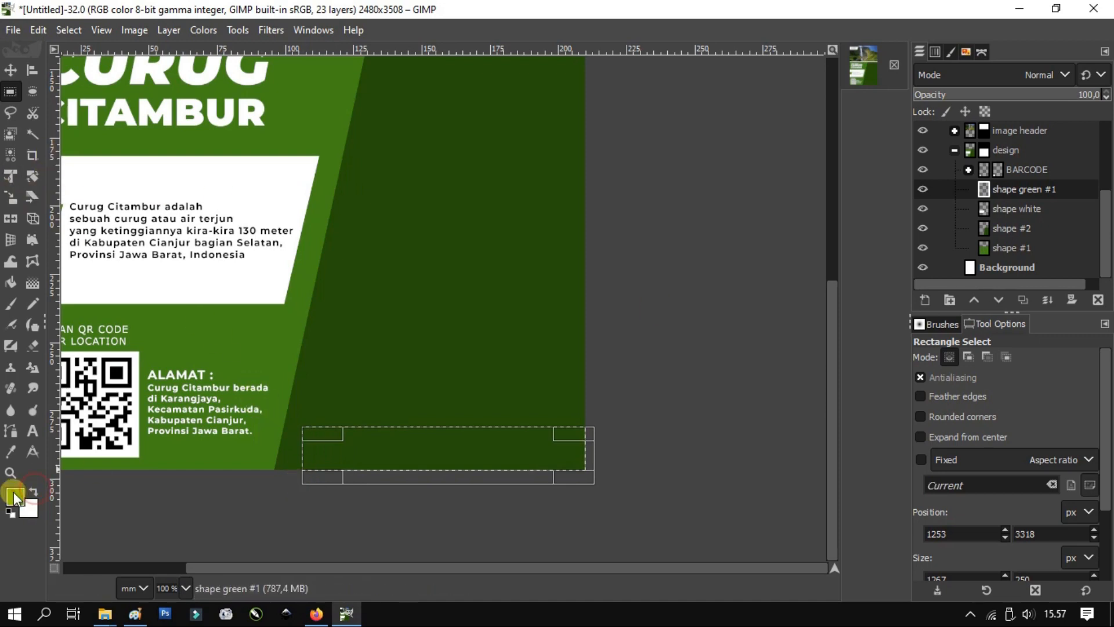
- Set the foreground color to olive green and create a transparent layer named "shape social media"
left_click(14, 496)
left_click(998, 522)
left_click(983, 523)
left_click(1001, 560)
right_click(395, 397)
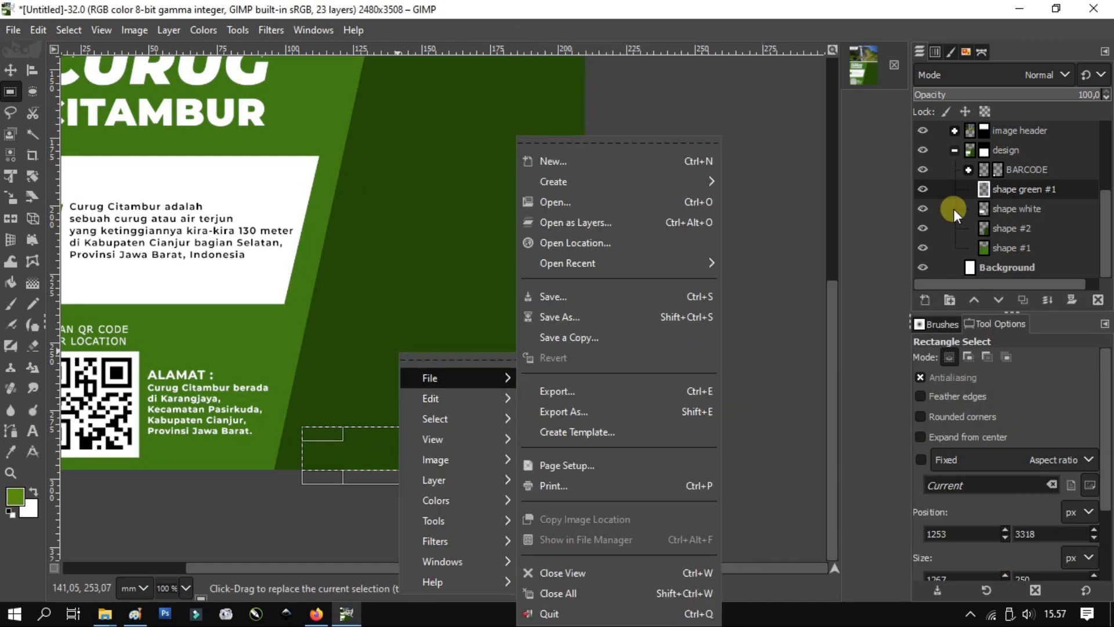
left_click(922, 299)
left_click(921, 299)
type("shape social media")
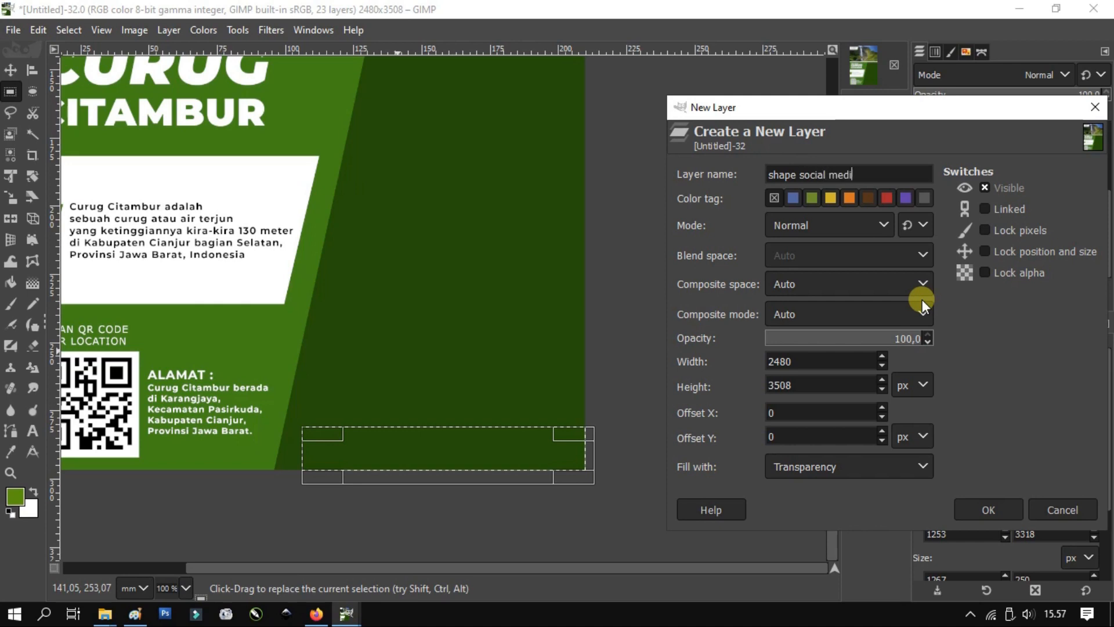
key("Return")
- Fill the selection with the green foreground color, clear the selection and crop the layer to its content
right_click(522, 436)
left_click(679, 336)
key("ctrl+shift+a")
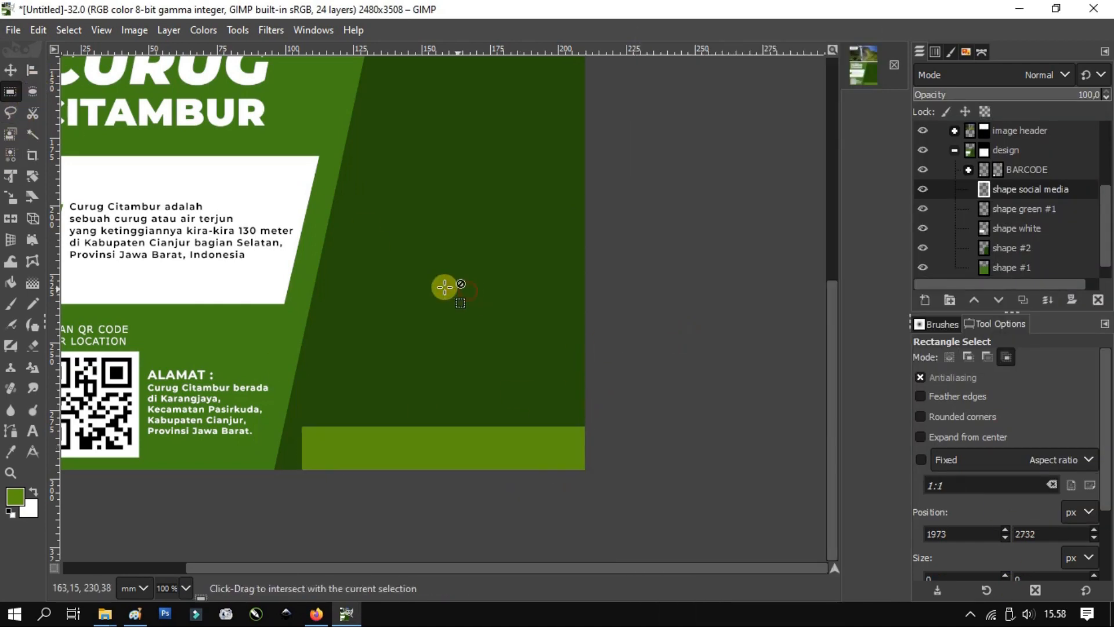
left_click(11, 70)
left_click(177, 37)
left_click(207, 358)
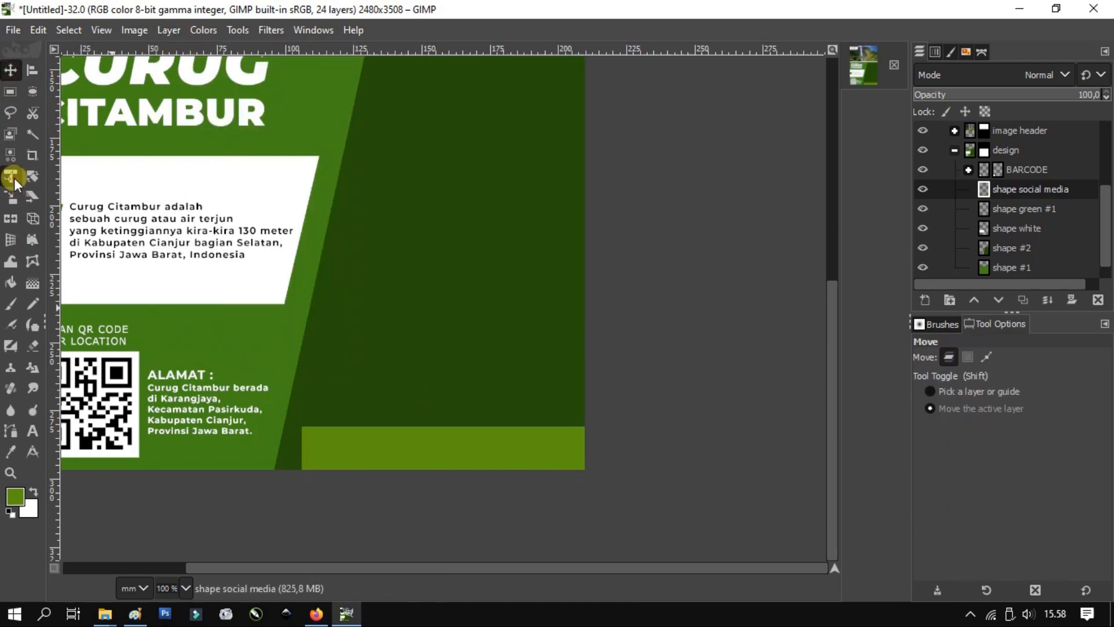
- Distort the olive green bar so its left end slants parallel to the edge of the dark green shape
left_click(10, 176)
left_click(293, 471)
scroll(293, 471, "up", 5)
left_click_drag(352, 459, 308, 458)
scroll(442, 325, "down", 5)
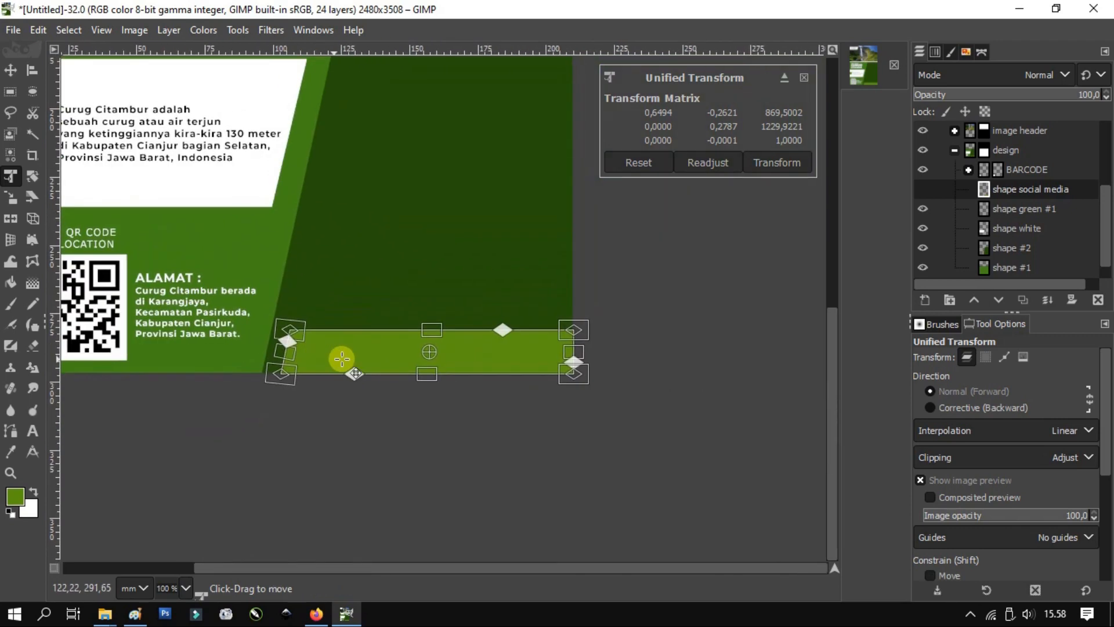
scroll(374, 358, "up", 1)
left_click(767, 161)
- Examine the overall flyer layout and the slanted bar in its lower-right corner
scroll(472, 346, "up", 2)
scroll(471, 346, "down", 4)
scroll(484, 354, "up", 4)
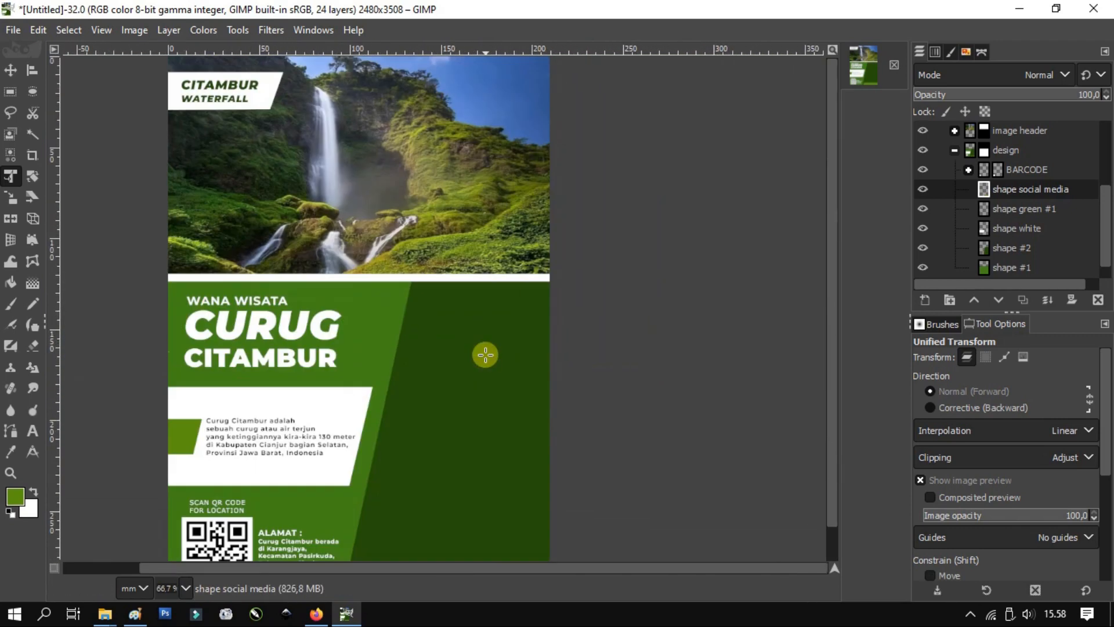
scroll(484, 354, "down", 1)
scroll(440, 487, "up", 1)
scroll(440, 487, "down", 1)
scroll(452, 514, "up", 2)
scroll(452, 514, "down", 1)
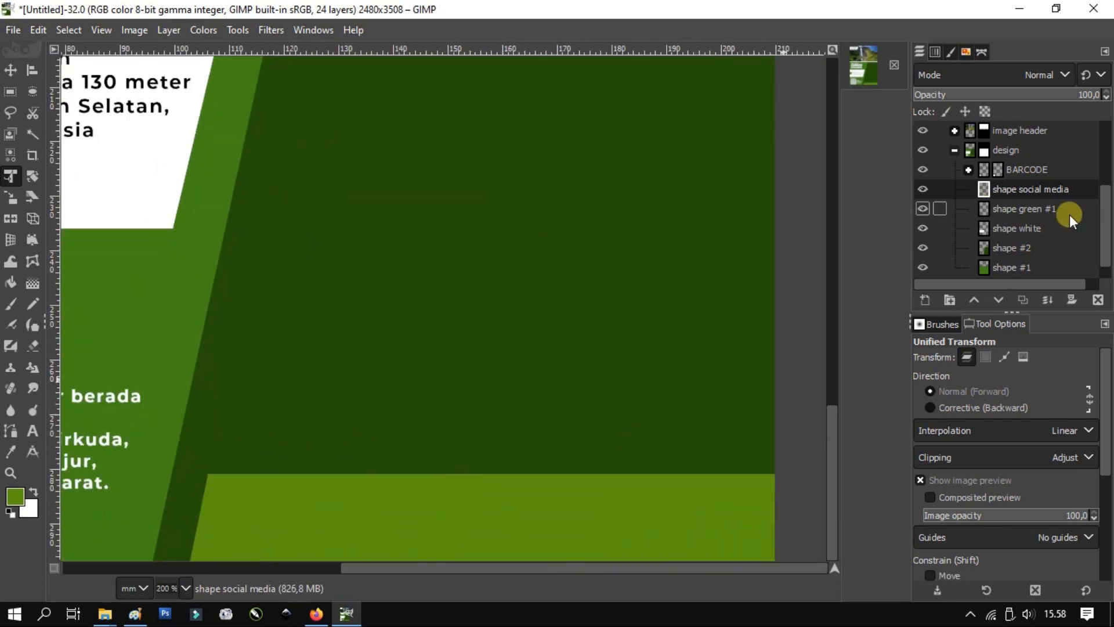
- Create a layer group named "social media" inside TEKS and add a layer named "ig" to it
left_click(955, 151)
left_click(1021, 208)
left_click(1027, 149)
left_click(949, 300)
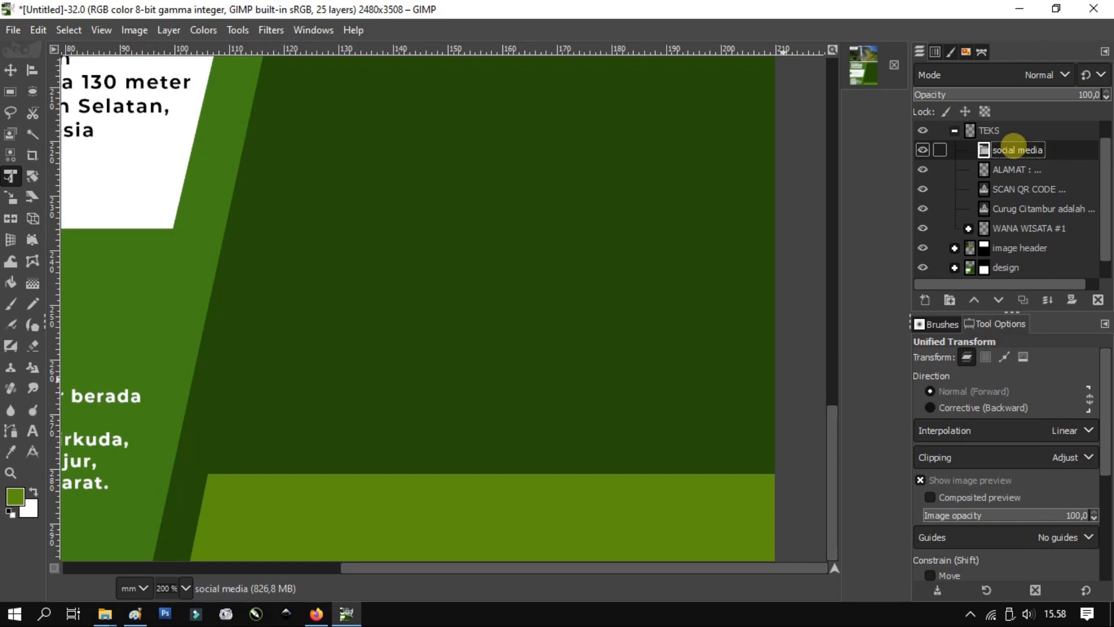
left_click(924, 298)
type("ig")
key("Return")
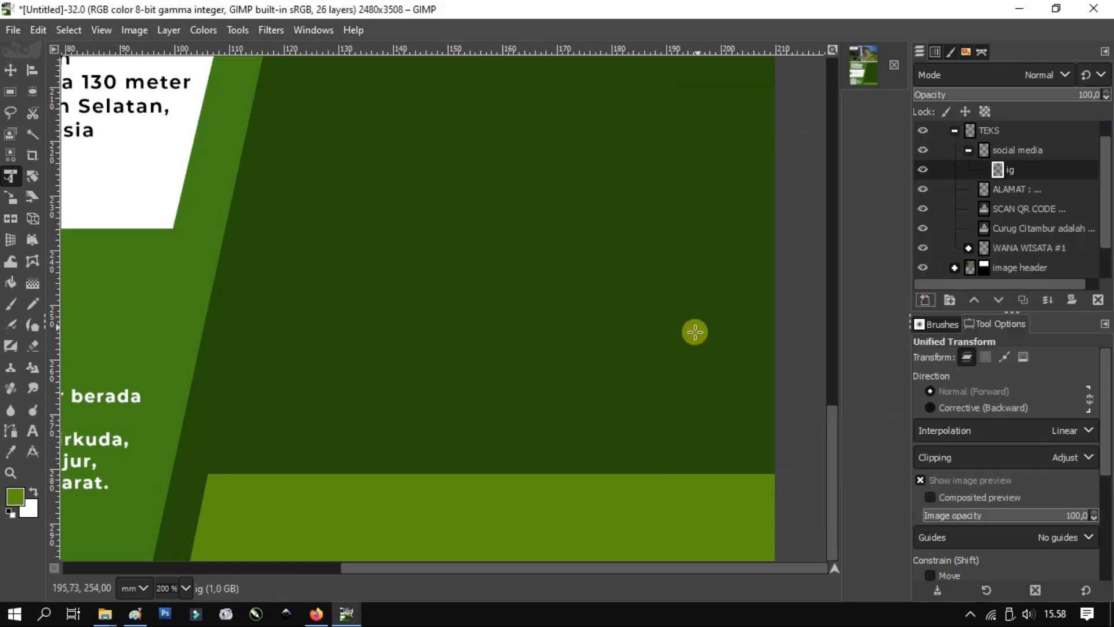
- Place a text on the olive green bar reading "ig :"
left_click(32, 431)
scroll(239, 527, "up", 1)
left_click(231, 511)
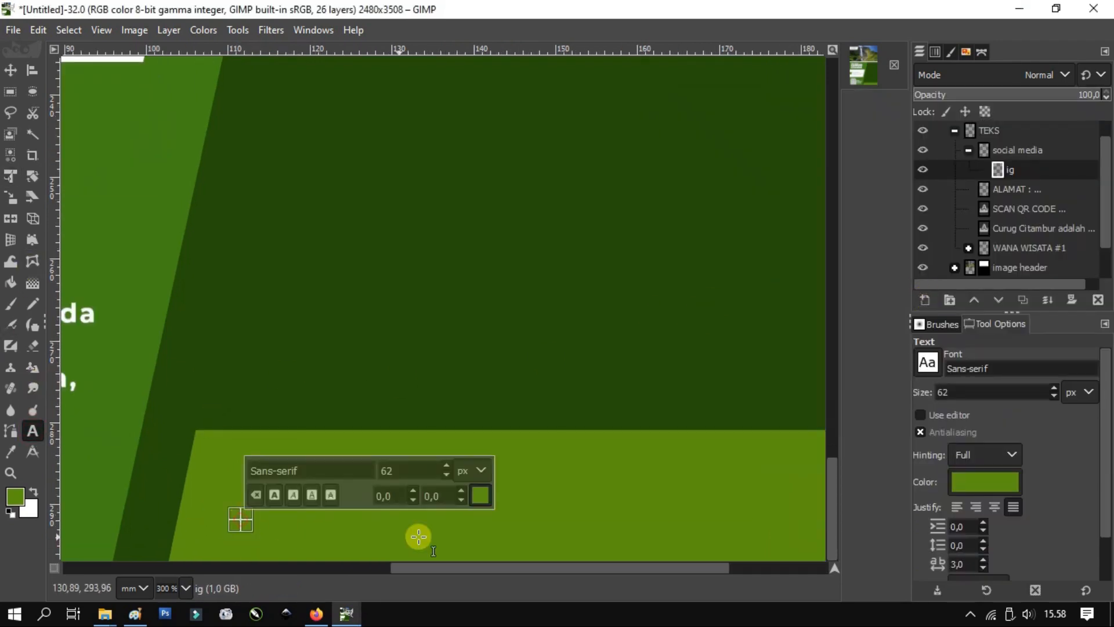
left_click(466, 494)
left_click(532, 572)
type("insa")
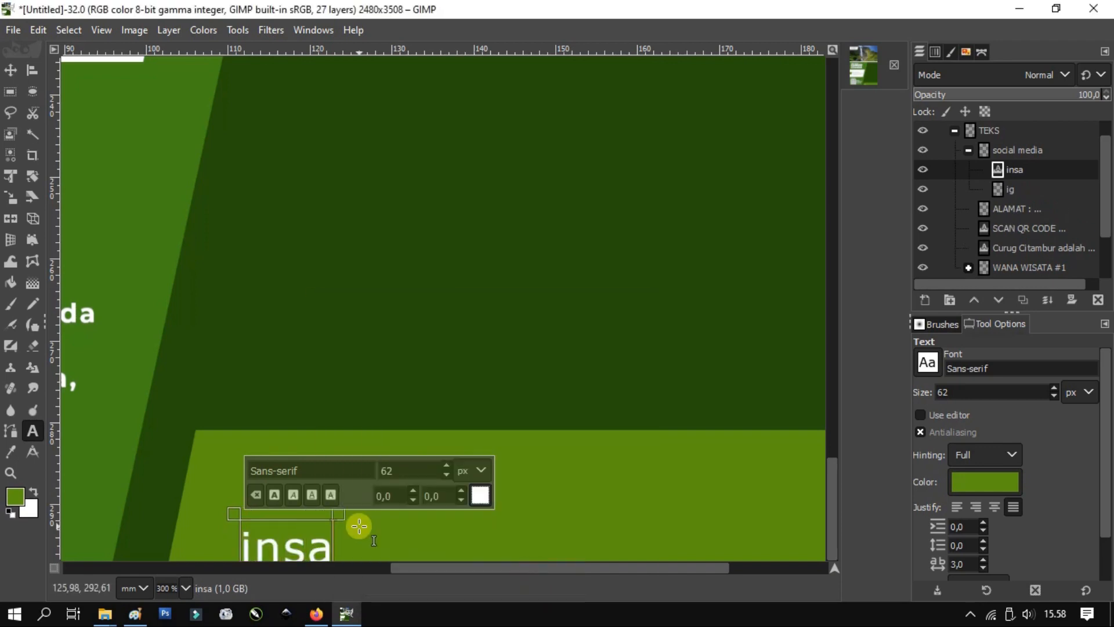
key("BackSpace")
key("BackSpace")
key("BackSpace")
key("BackSpace")
key("BackSpace")
type("ig :")
- Color the text white and complete it to read "ig : curug citambur"
key("ctrl+a")
left_click(480, 494)
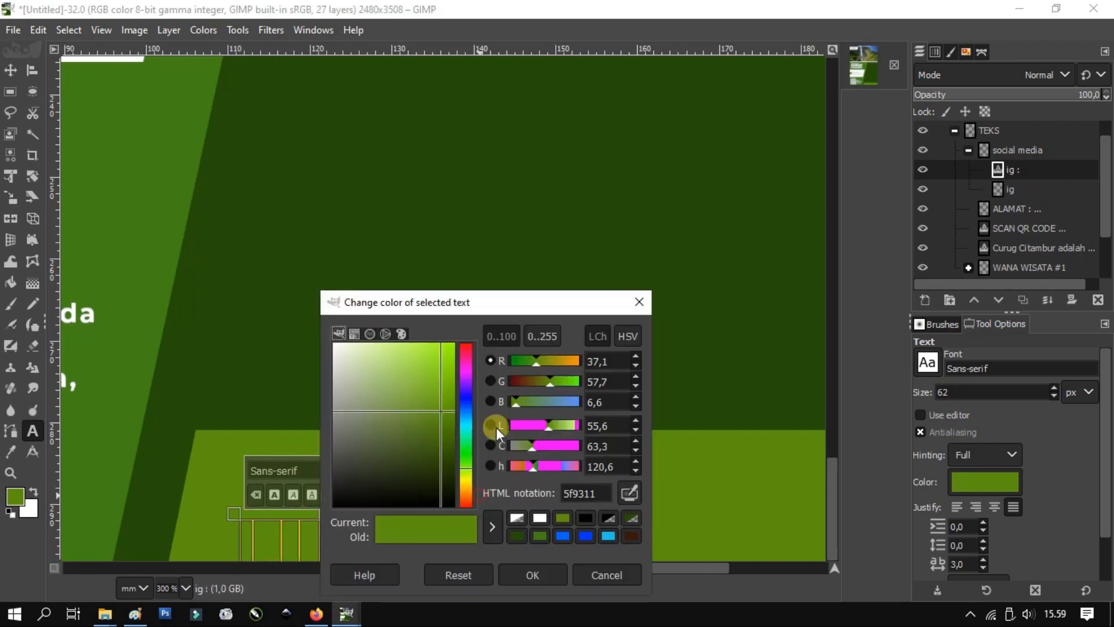
left_click(517, 517)
left_click(532, 572)
type("curug")
key("BackSpace")
key("BackSpace")
key("BackSpace")
key("BackSpace")
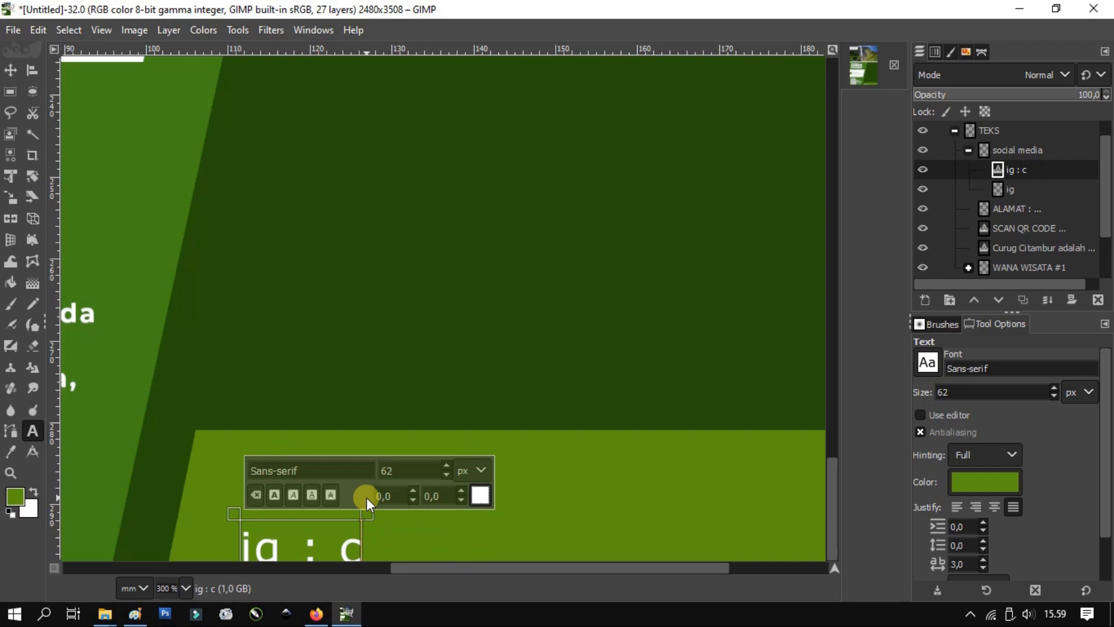
type("urug citambur")
key("Escape")
- Position the "ig : curug citambur" text inside the olive green bar and delete the empty "ig" layer
key("m")
left_click_drag(356, 509, 356, 462)
left_click_drag(410, 514, 331, 463)
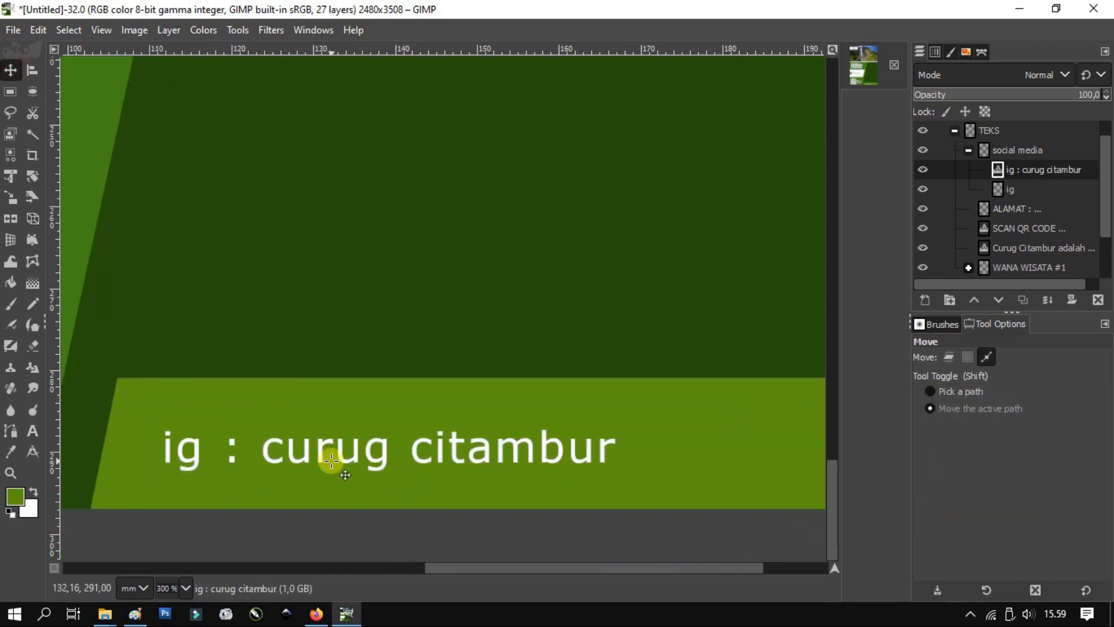
scroll(575, 390, "down", 1)
left_click_drag(560, 393, 445, 380)
right_click(1046, 189)
left_click(986, 230)
scroll(349, 431, "up", 1)
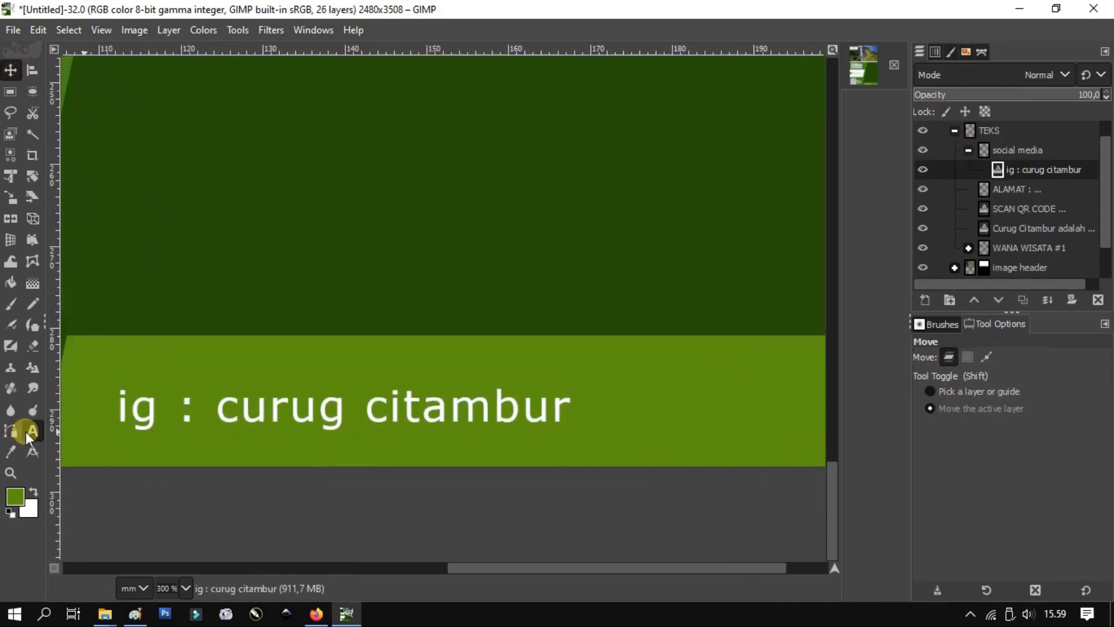
- Set the "ig : curug citambur" text to 10 pt and center it vertically in the bar
left_click(33, 431)
left_click(348, 329)
left_click(343, 409)
left_click_drag(285, 330, 209, 331)
type("10")
left_click(10, 70)
left_click_drag(241, 398, 247, 412)
- Duplicate the "ig : curug citambur" text layer and place the copy at the right end of the bar
scroll(247, 412, "down", 1)
right_click(1039, 169)
left_click(947, 221)
left_click_drag(418, 418, 673, 419)
- Change "ig" to "fb" in the duplicated text and nudge it slightly to the right
left_click(32, 430)
scroll(477, 419, "up", 1)
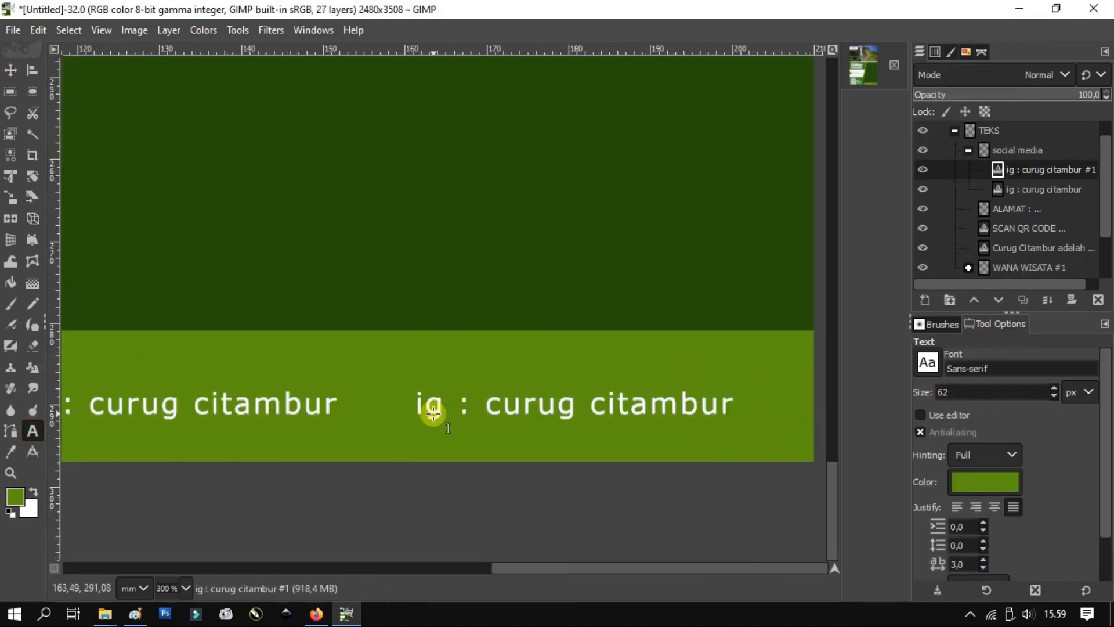
left_click_drag(446, 415, 405, 408)
type("fb")
left_click(10, 70)
left_click_drag(624, 410, 637, 411)
- Delete the duplicated "fb" text layer
scroll(593, 424, "down", 4)
scroll(560, 428, "up", 3)
right_click(552, 390)
left_click(1018, 170)
right_click(1018, 169)
left_click(947, 275)
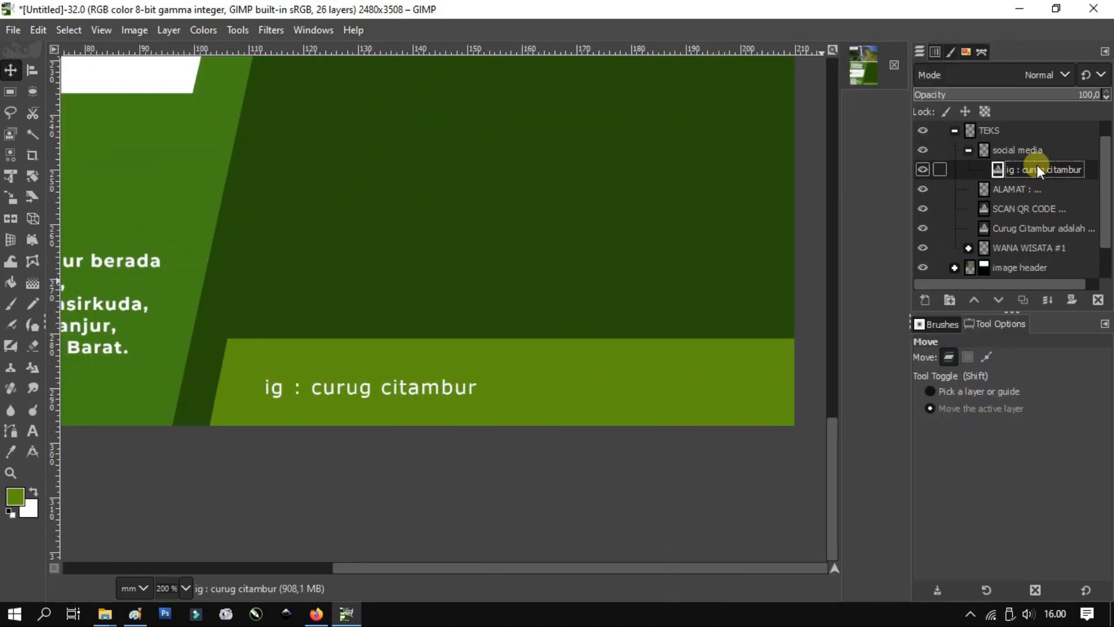
double_click(1037, 167)
type("sosmed")
key("Return")
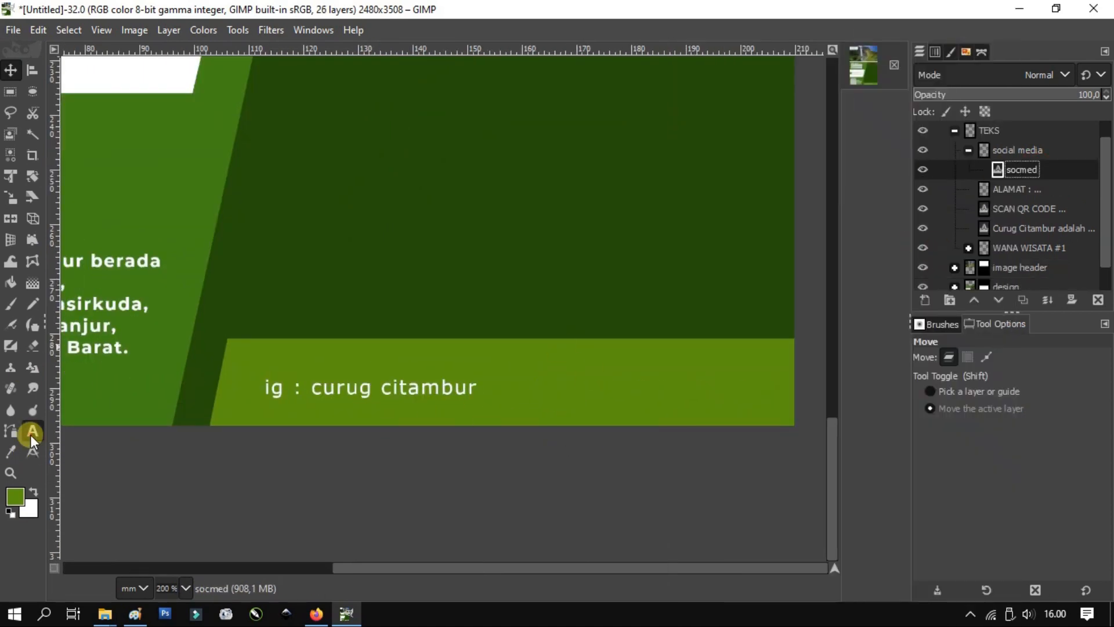
left_click(33, 431)
scroll(252, 419, "up", 1)
left_click_drag(338, 374, 173, 383)
type("@")
left_click(10, 70)
scroll(430, 374, "down", 1)
key("ctrl+shift+d")
left_click_drag(377, 374, 633, 388)
- Replace the copied text with "contact :" and the phone number, and shift it left to fit the bar
key("t")
left_click(528, 373)
key("ctrl+a")
type("contact")
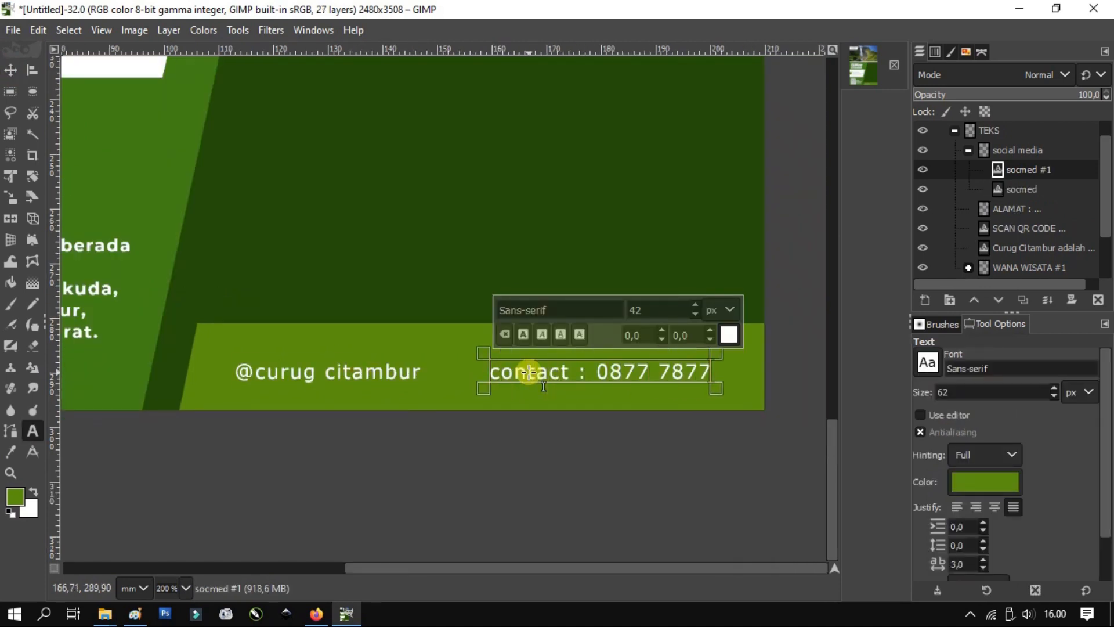
key("ctrl+a")
key("Escape")
key("m")
left_click_drag(618, 378, 595, 379)
scroll(447, 367, "down", 4)
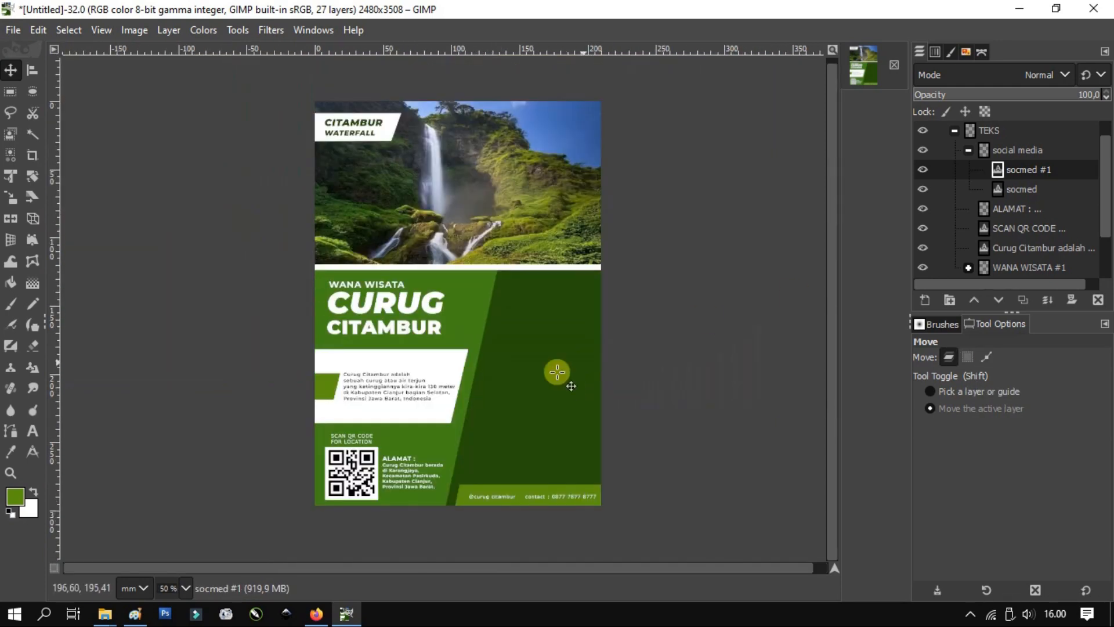
- Rename the "social media" layer group "contact" and collapse it
left_click(1018, 152)
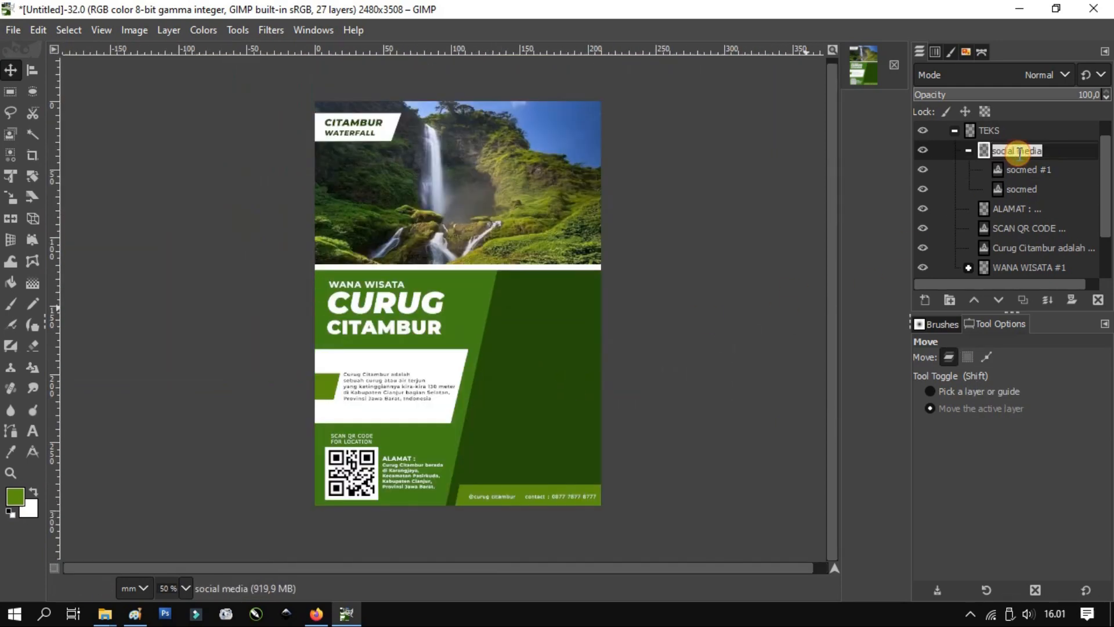
key("Return")
left_click(967, 150)
left_click(1021, 168)
left_click(1036, 146)
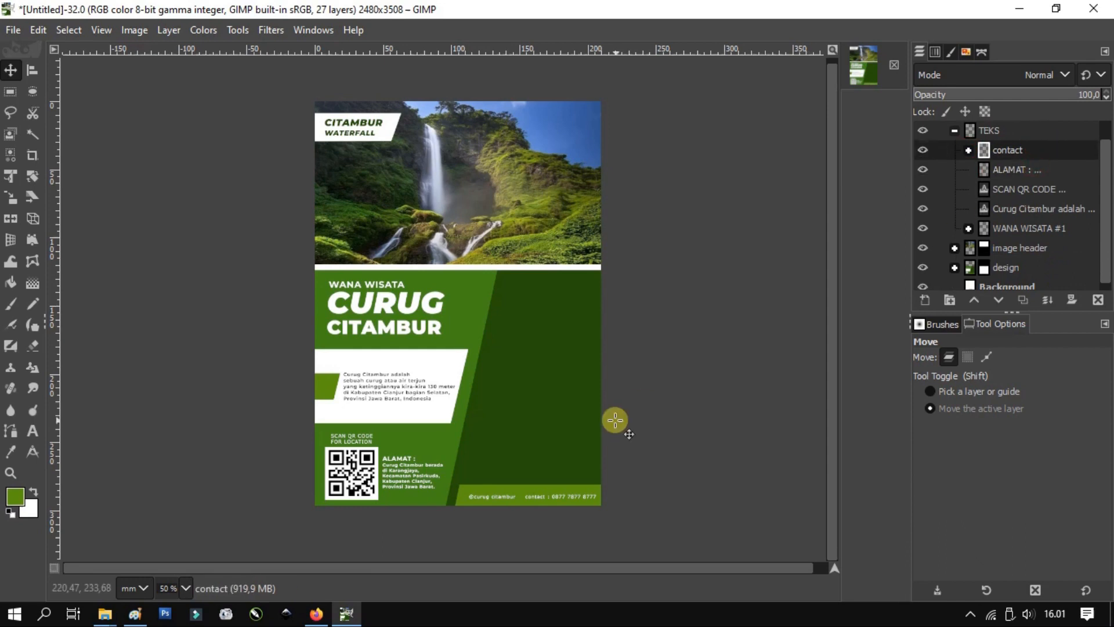
- Create a new layer group above the logo group at the top of the layer stack, with the other groups collapsed
left_click(954, 131)
left_click(1019, 132)
left_click(950, 300)
left_click_drag(1030, 151, 1034, 126)
left_click(954, 151)
- Select a rectangle about 889 x 1150 px beside the title and add a layer named "shape image" to the new group
left_click(11, 93)
left_click_drag(452, 305, 553, 437)
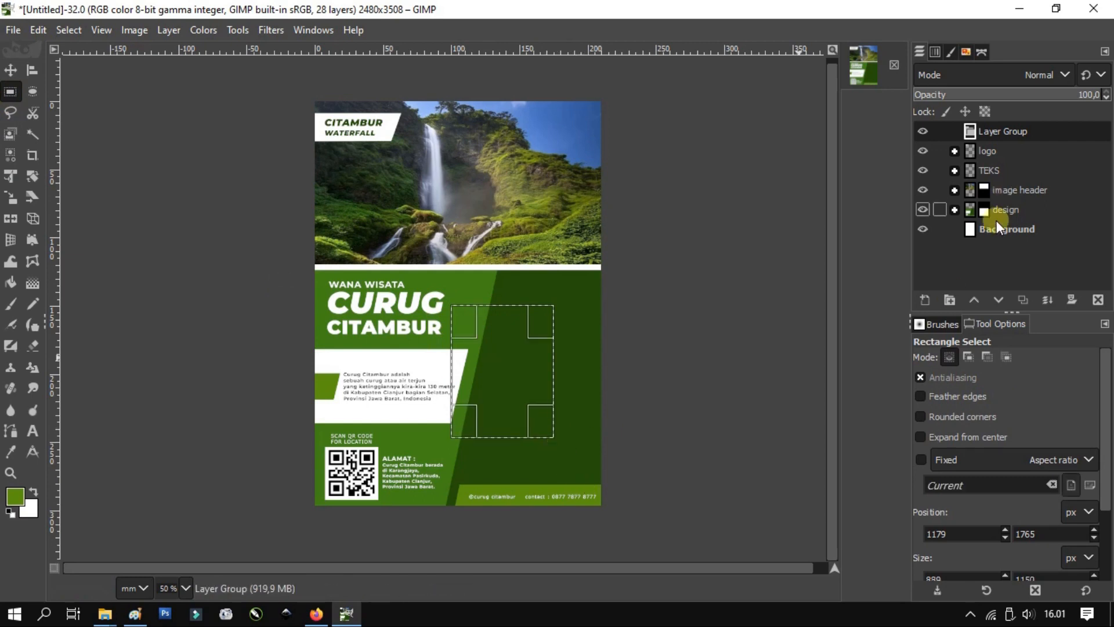
left_click(924, 299)
type("shape image")
key("Return")
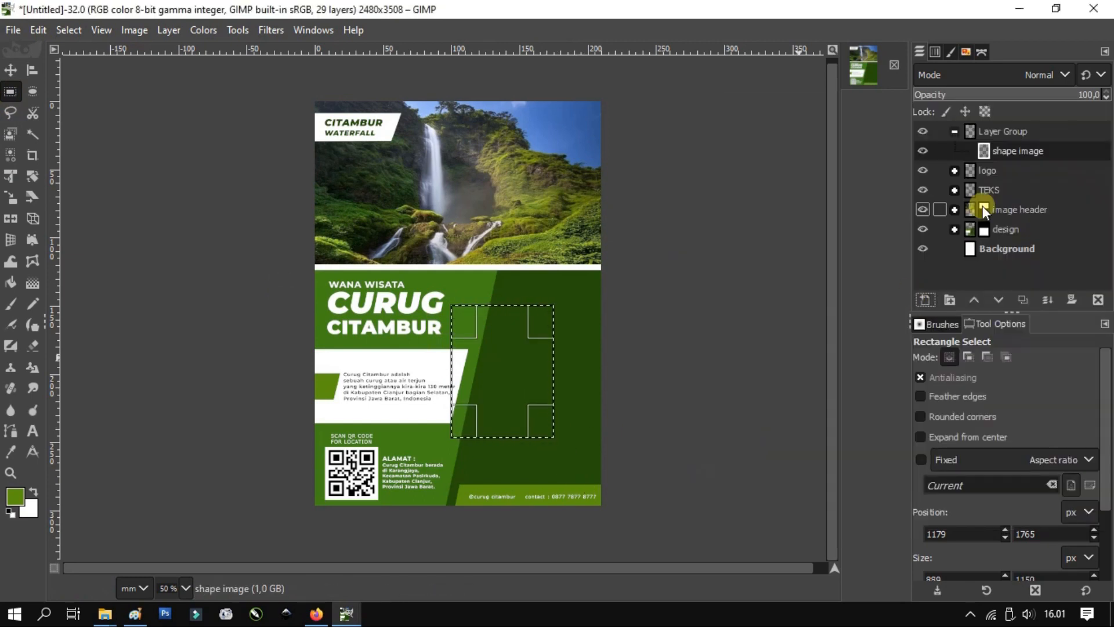
- Fill the selected rectangle with white and move it onto the dark green area right of the title
key("m")
left_click(33, 491)
right_click(426, 379)
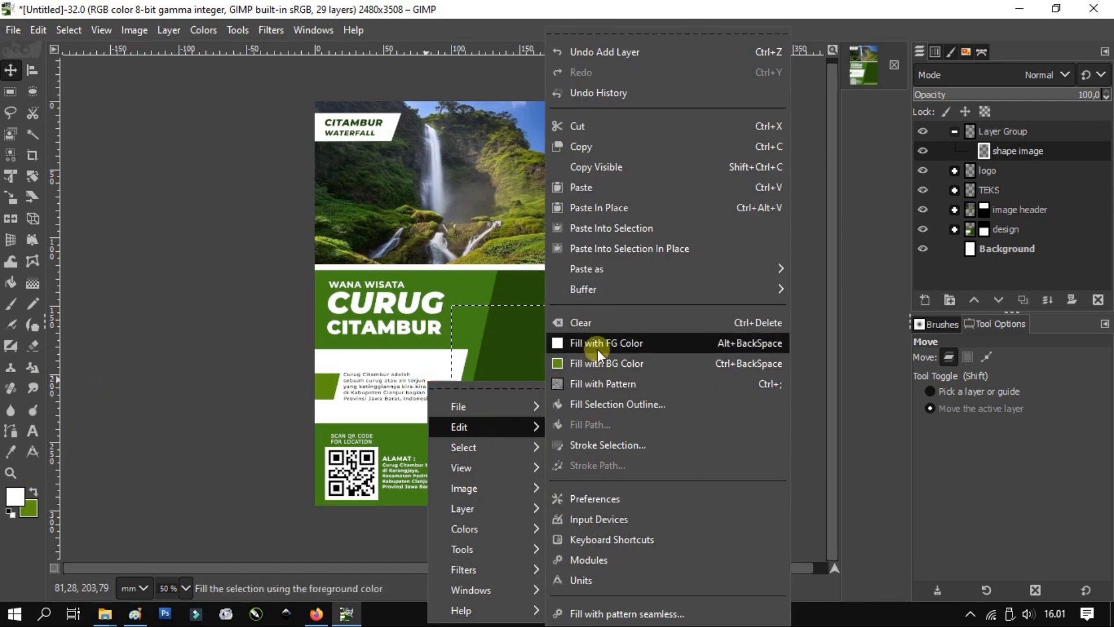
left_click(597, 350)
scroll(476, 354, "up", 1)
left_click(168, 30)
left_click_drag(530, 353, 584, 332)
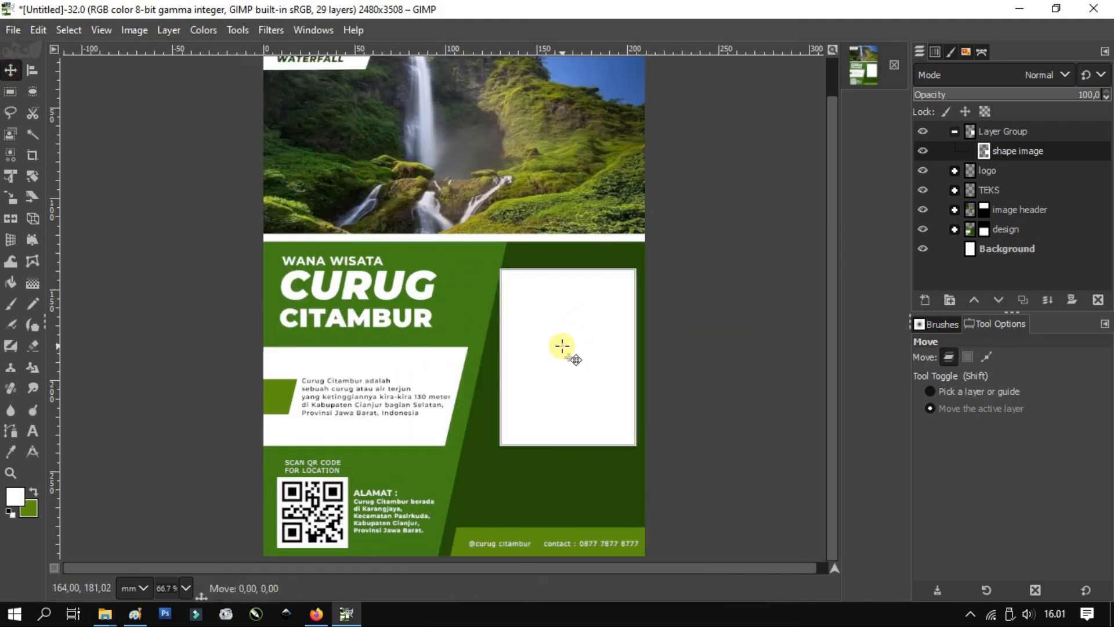
- Refill the "shape image" rectangle with red and move it up so it overlaps the lower edge of the header photo
left_click(15, 496)
left_click(983, 501)
left_click(991, 554)
right_click(1013, 144)
left_click(952, 546)
right_click(432, 391)
mouse_move(458, 422)
left_click(604, 341)
key("ctrl+shift+a")
left_click(10, 71)
left_click_drag(588, 363, 571, 303)
- Select the red rectangle's alpha area and add a layer mask from that selection to the enclosing layer group
right_click(1016, 150)
left_click(947, 546)
right_click(1022, 133)
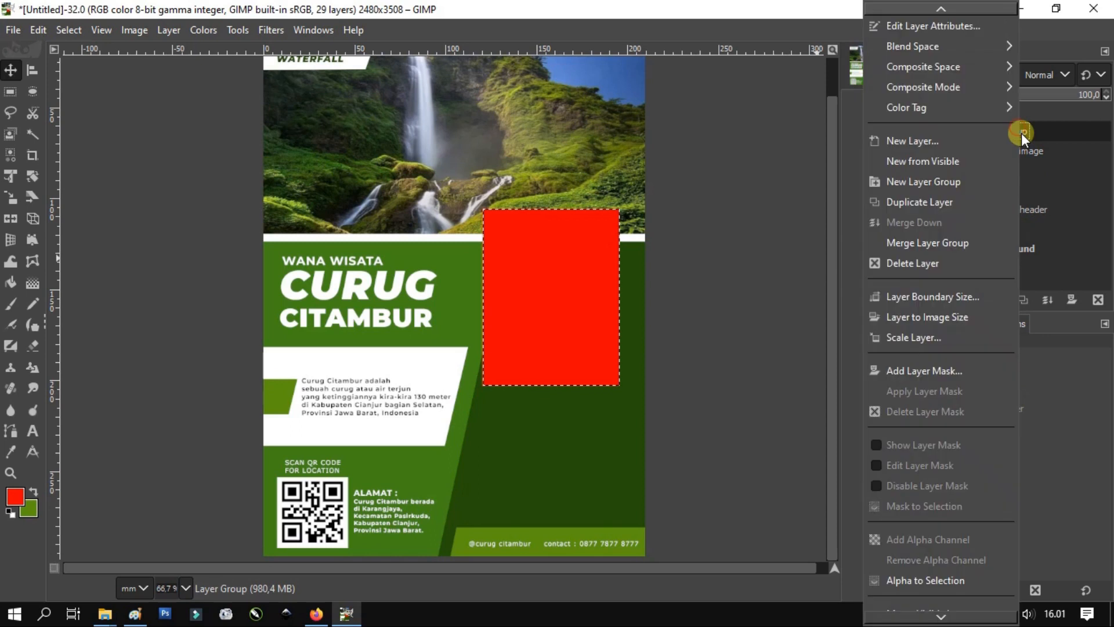
left_click(926, 370)
left_click(933, 504)
scroll(634, 311, "up", 1)
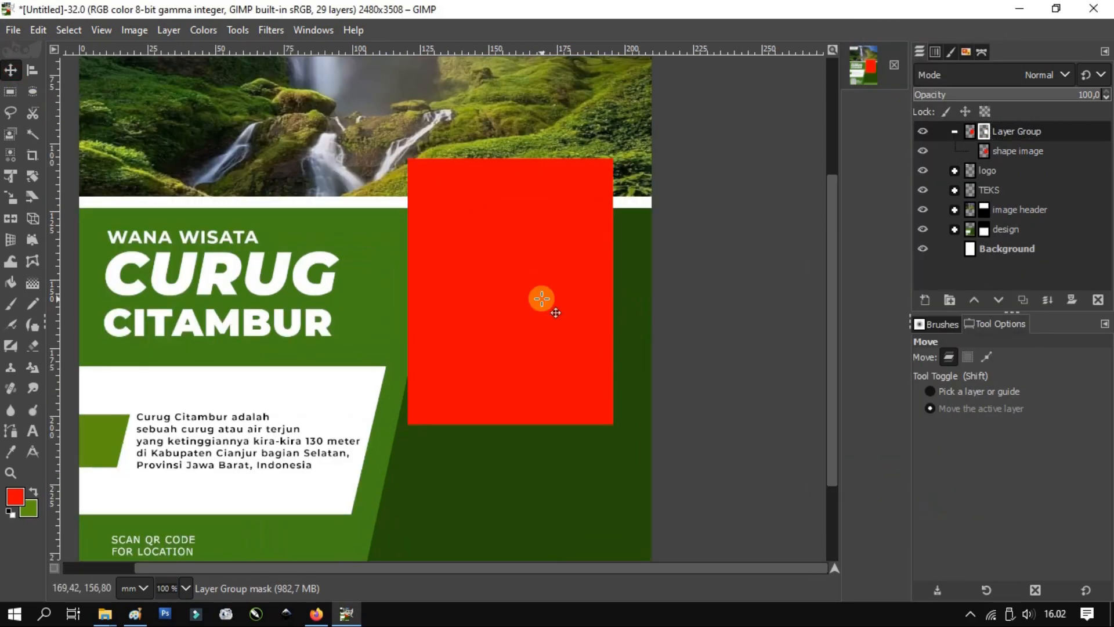
- Insert the photo Curug-Citambur-Cianjur.jpg into the masked group as a layer above "shape image"
left_click(1017, 151)
mouse_move(104, 614)
left_click(251, 549)
left_click(328, 190)
left_click_drag(419, 200, 611, 329)
- Enlarge the gate photo to about 152.5 % and position it so both pillars fill the masked rectangle
left_click(10, 175)
left_click_drag(636, 237, 702, 190)
left_click_drag(644, 277, 643, 243)
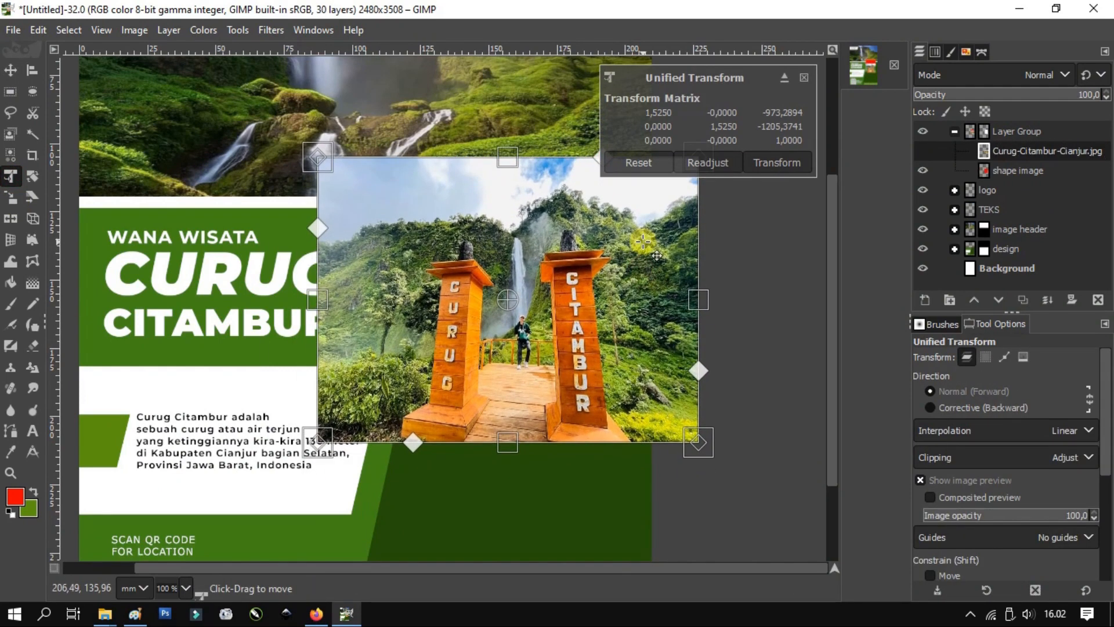
left_click(761, 162)
key("m")
left_click_drag(506, 356, 506, 343)
- Select the alpha area of "shape image" and add a transparent layer named "outline" above the gate photo
left_click(1021, 173)
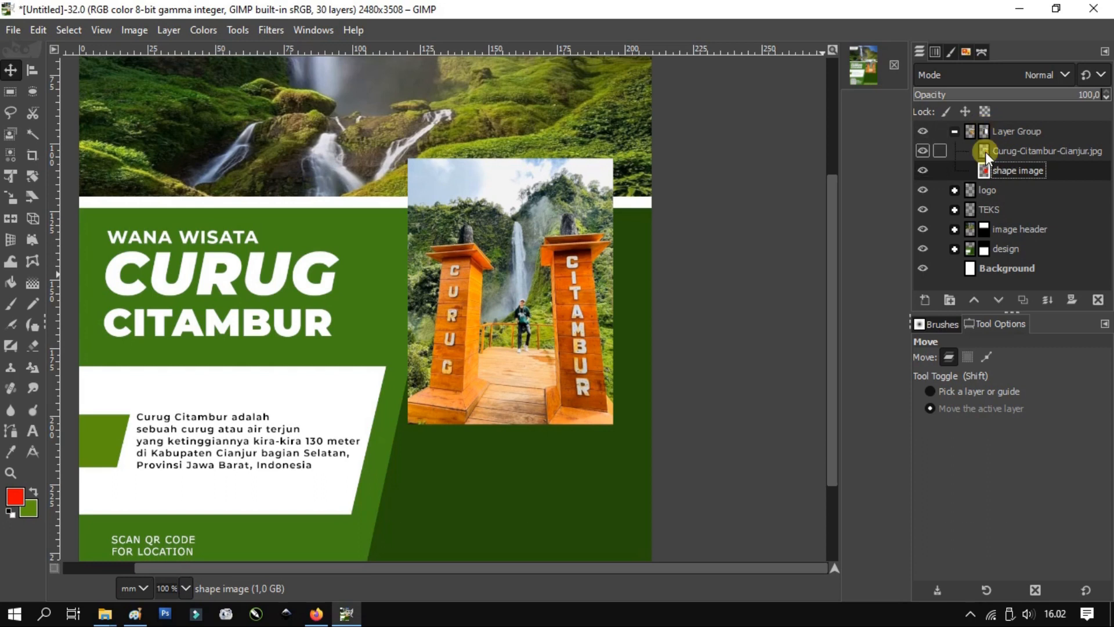
right_click(998, 169)
left_click(922, 528)
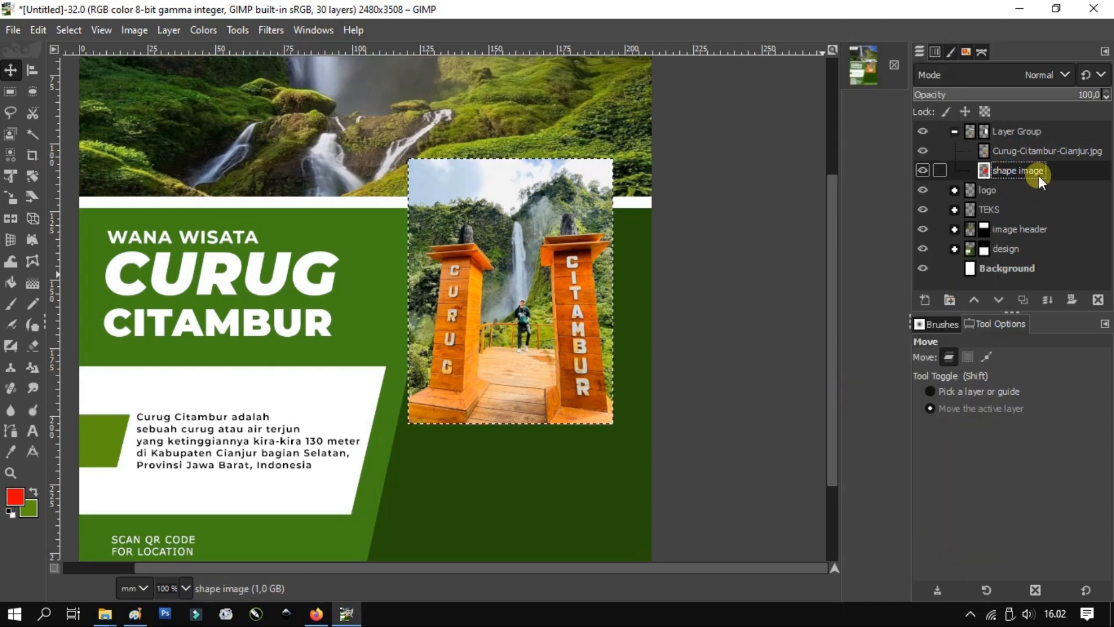
left_click(1003, 150)
key("shift+ctrl+n")
type("outline")
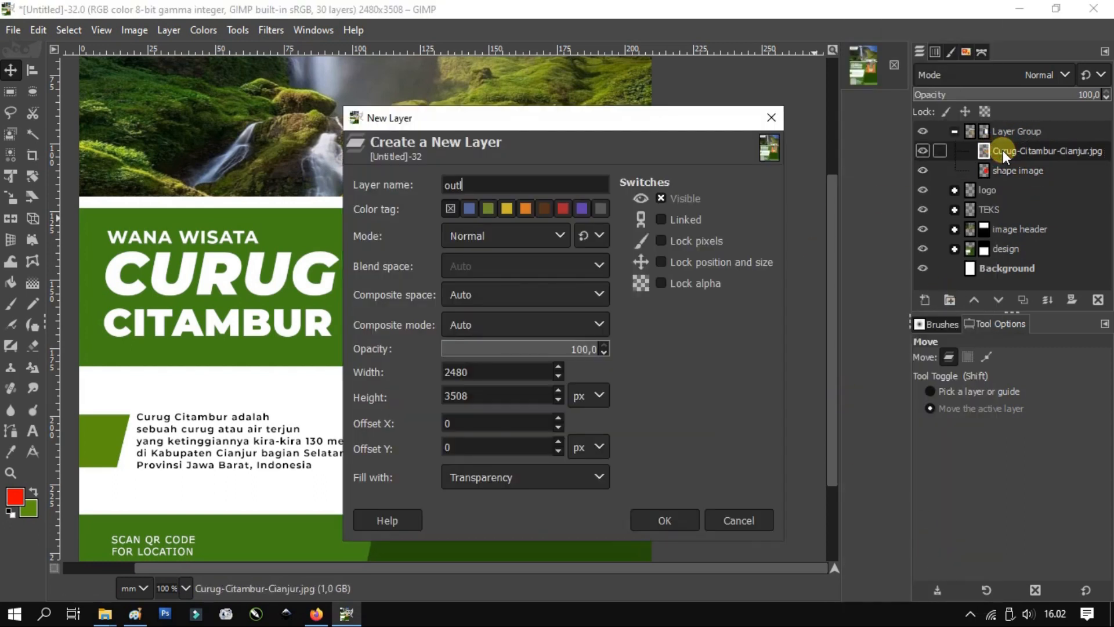
key("Return")
right_click(301, 120)
- Set the foreground color to white
left_click(16, 496)
left_click(970, 507)
left_click(992, 562)
- Stroke the selection with a 10 px solid white line and undo the stroke
right_click(506, 286)
mouse_move(566, 332)
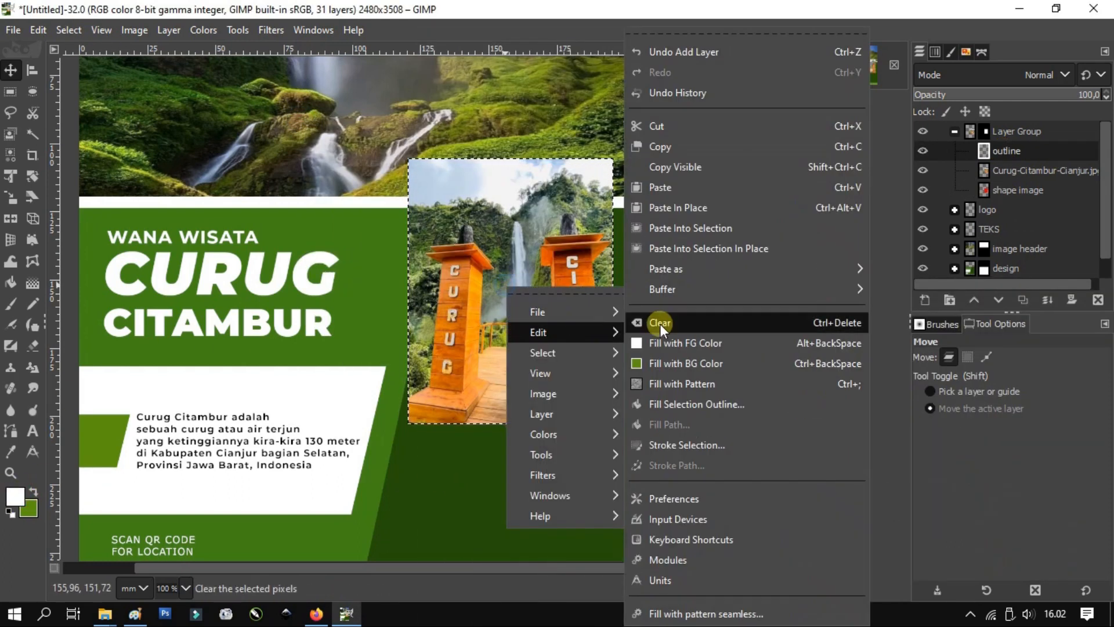
left_click(686, 446)
left_click_drag(639, 440, 573, 435)
type("10,0")
left_click(724, 579)
key("ctrl+z")
- Try a 40 px solid white stroke along the selection on the "outline" layer
right_click(578, 302)
mouse_move(688, 340)
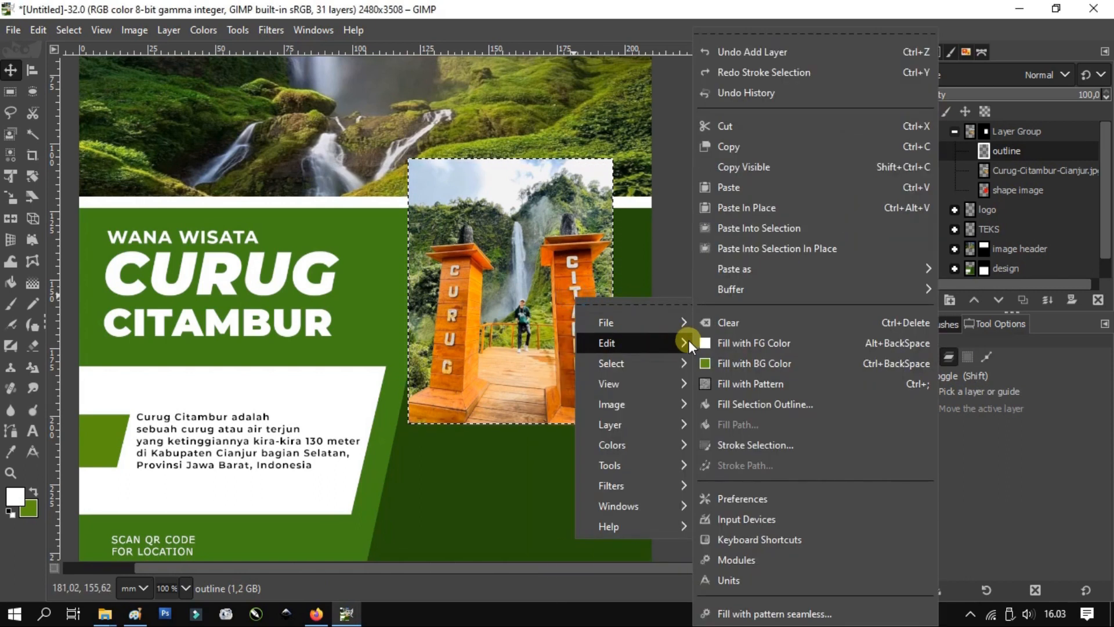
left_click(752, 447)
left_click_drag(691, 441, 646, 440)
type("40,0")
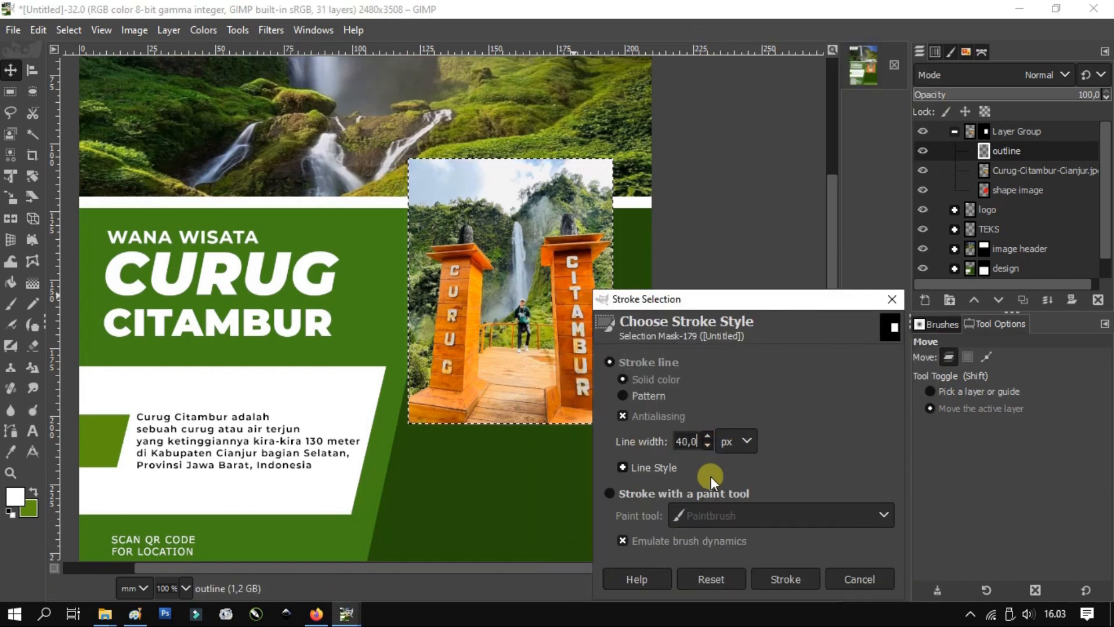
left_click(789, 575)
scroll(634, 441, "up", 5)
scroll(634, 440, "down", 4)
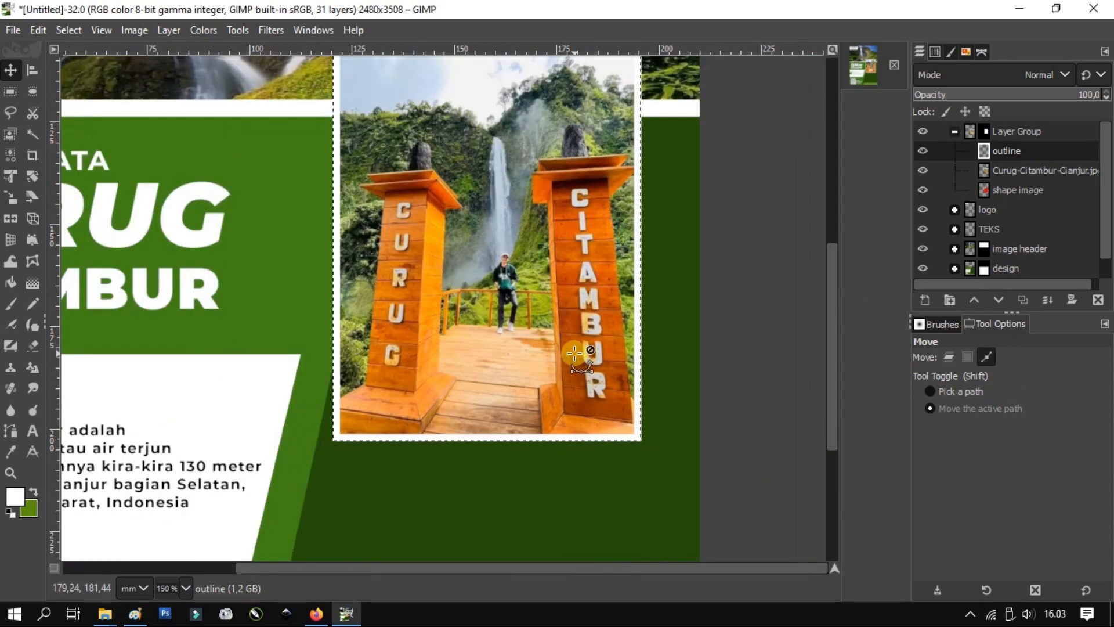
- Stroke the selection on the "outline" layer with a wider solid white line and deselect
right_click(549, 271)
mouse_move(580, 314)
left_click(688, 443)
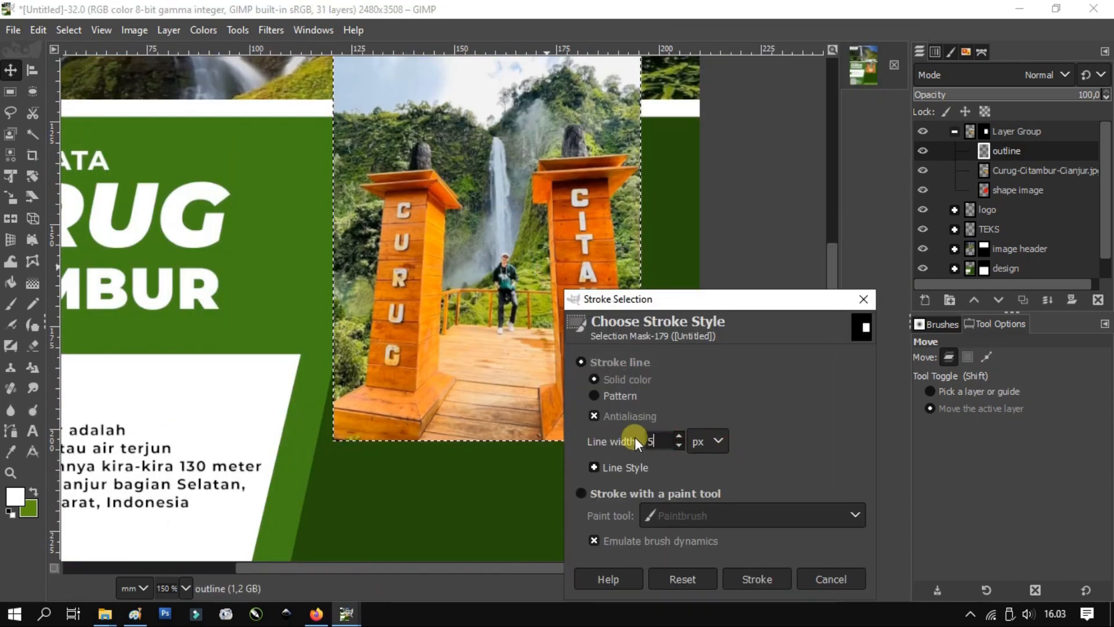
left_click(761, 576)
scroll(438, 348, "down", 2)
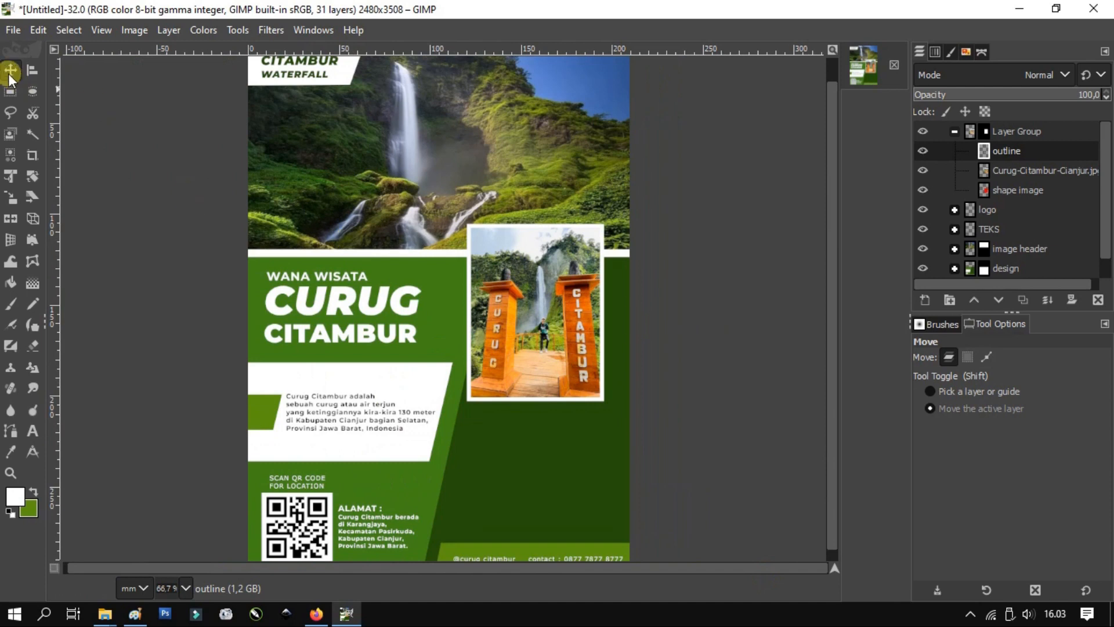
- Collapse the framed photo's layer group and rename it "image 1"
left_click(1038, 132)
left_click(954, 131)
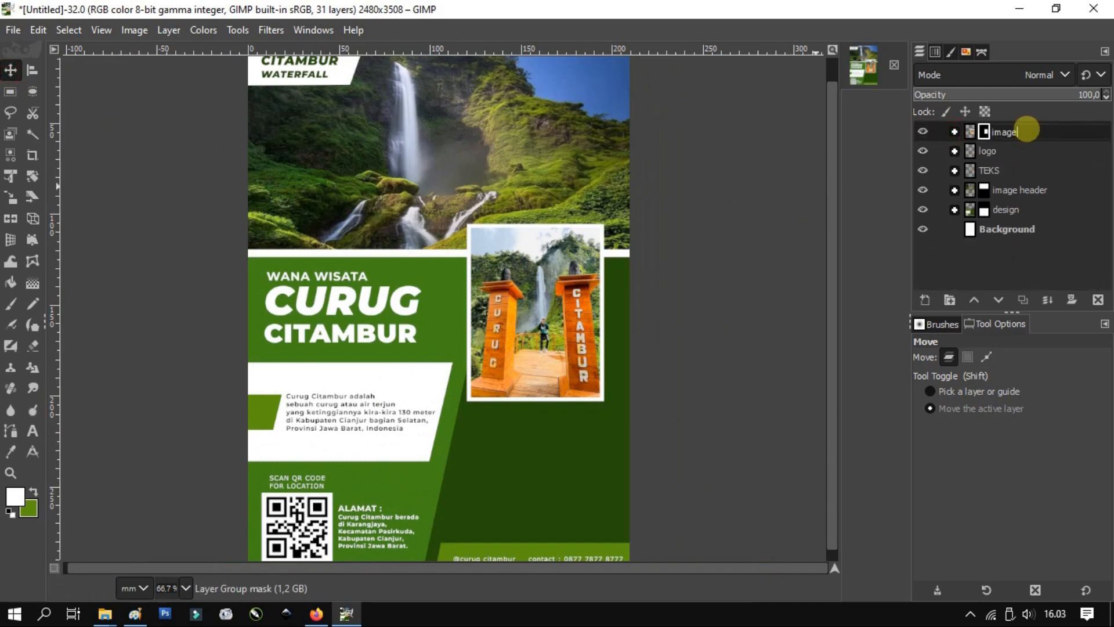
right_click(1041, 131)
left_click(10, 73)
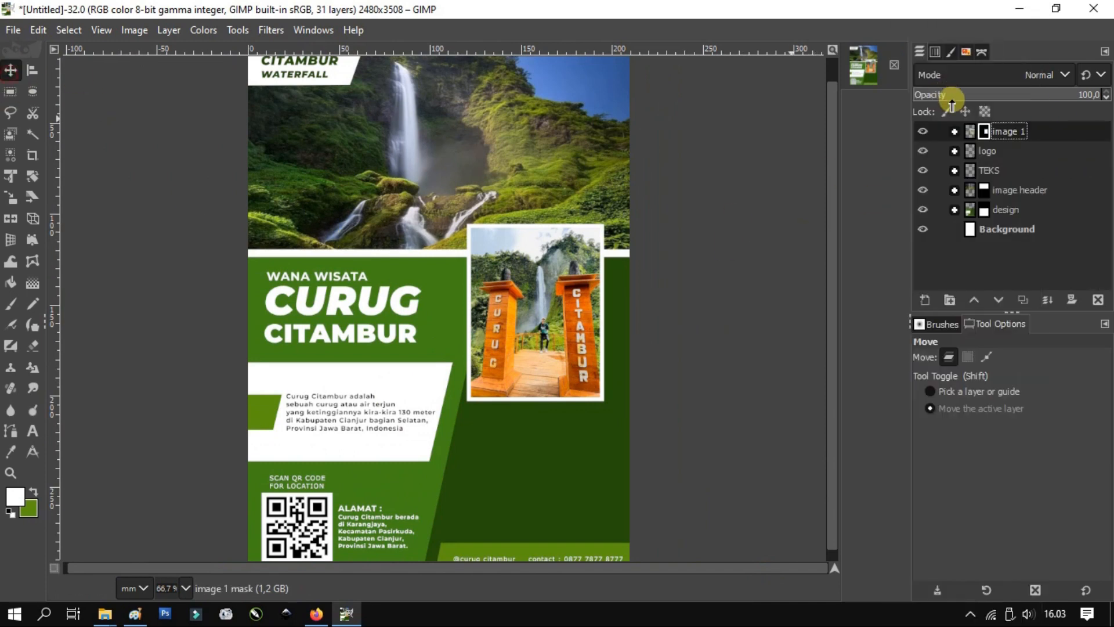
- Duplicate the "image 1" group and rename the copy "image 2"
key("shift+t")
left_click(779, 160)
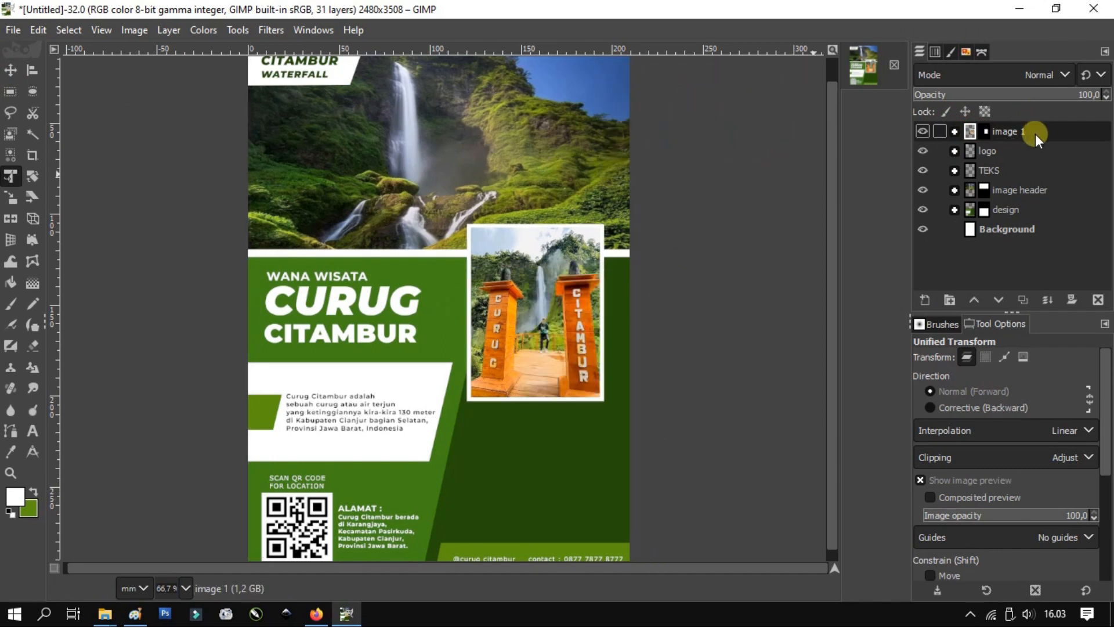
right_click(1018, 137)
left_click(986, 202)
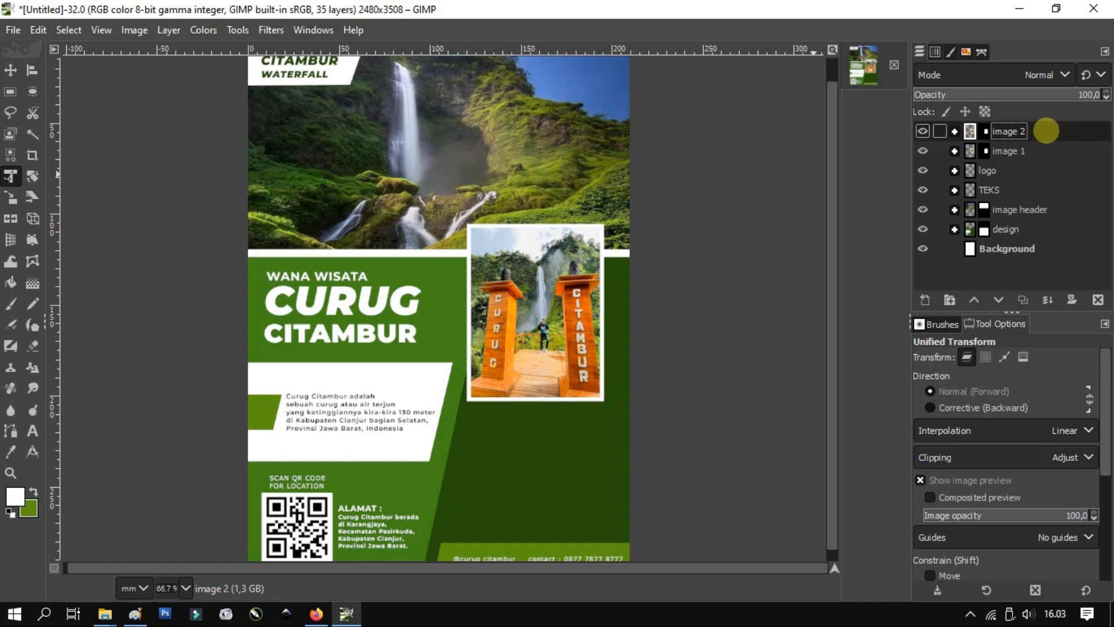
- Replace the gate photo inside the "image 2" group with CCT4.jpg, between the outline and the red shape
left_click(955, 131)
left_click(1018, 169)
right_click(1018, 169)
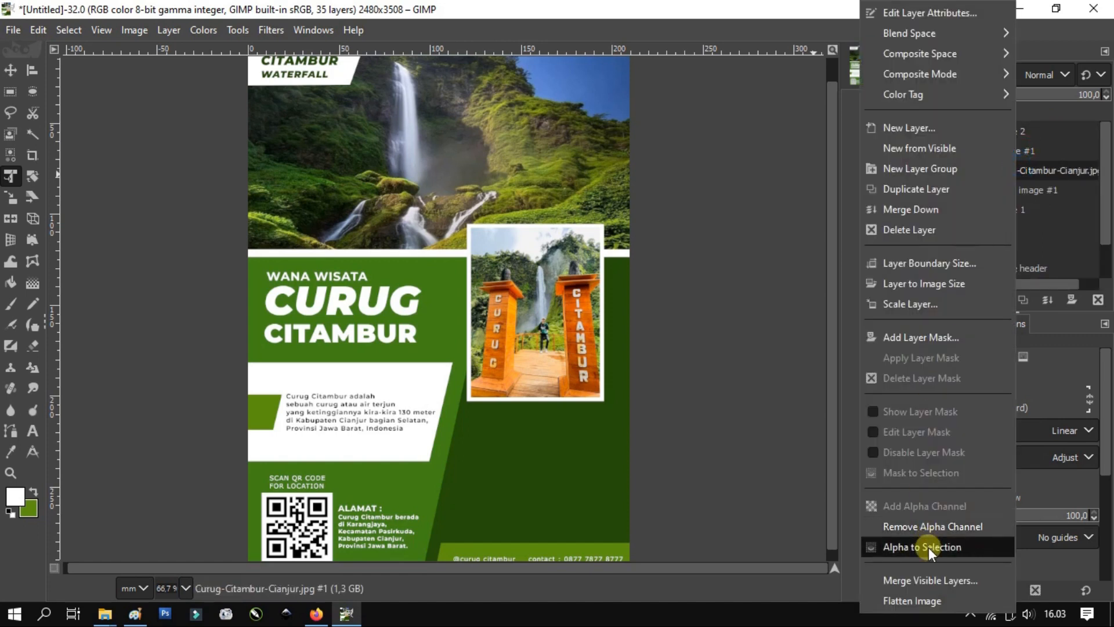
left_click(914, 229)
left_click(104, 613)
left_click(259, 548)
left_click_drag(272, 225, 579, 328)
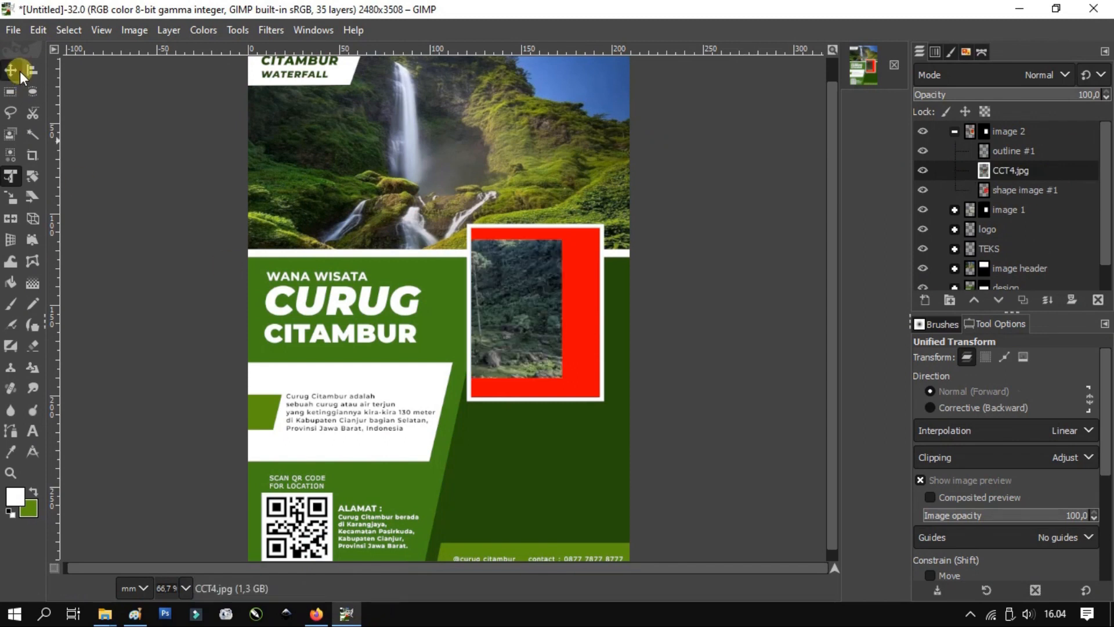
- Move CCT4.jpg over the frame and enlarge it to about 126 % so it covers the frame's full height
left_click(19, 72)
left_click_drag(659, 282, 667, 283)
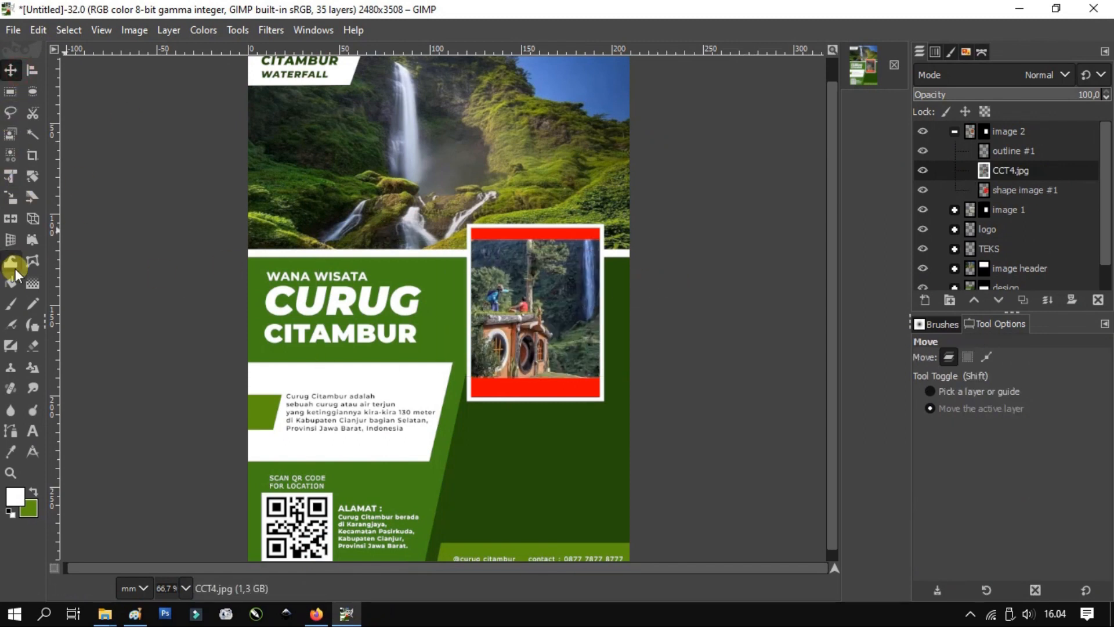
left_click(10, 175)
left_click(777, 194)
left_click_drag(685, 273, 683, 278)
left_click_drag(749, 408, 751, 409)
left_click(777, 166)
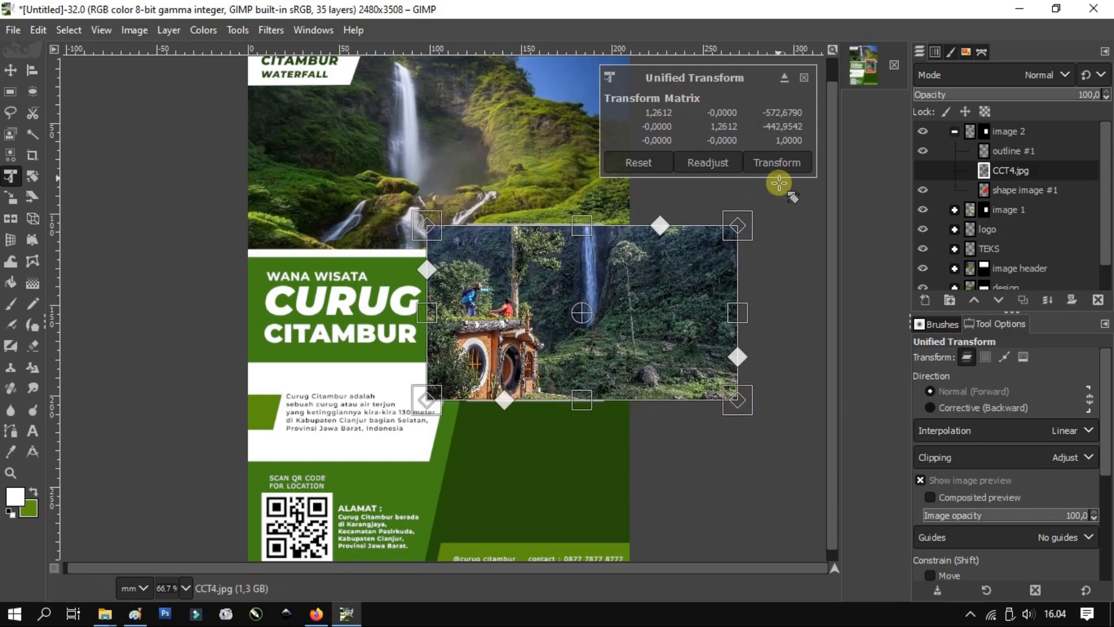
- Shift CCT4.jpg sideways to center the round-windowed house in the frame and narrow it to about 95 % width
key("m")
scroll(541, 323, "up", 1)
left_click_drag(542, 323, 575, 325)
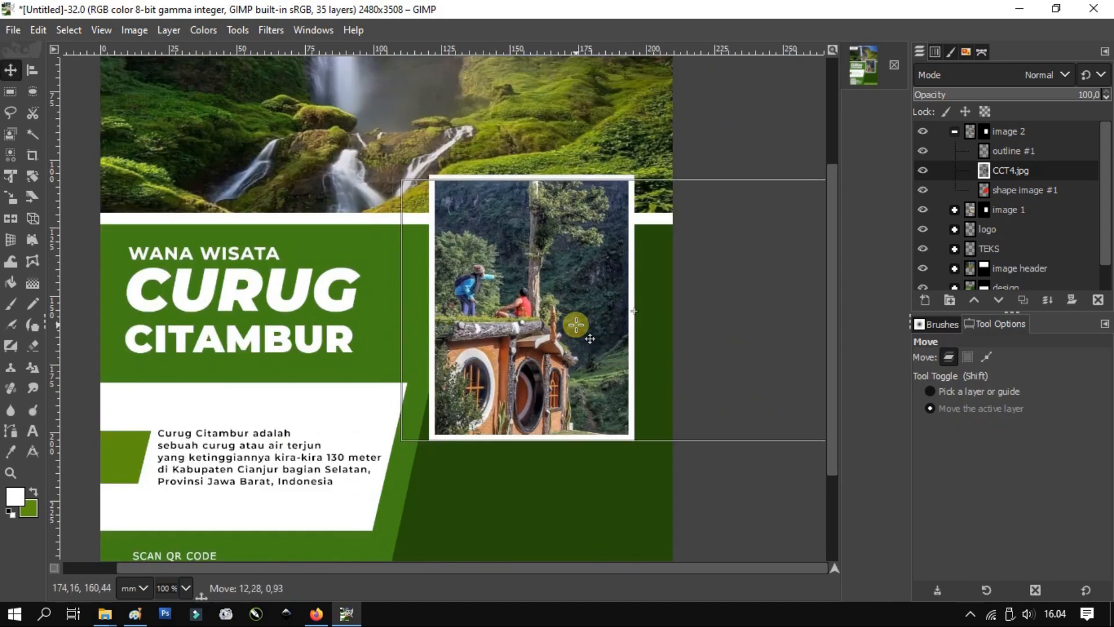
scroll(576, 325, "down", 1)
key("shift+t")
left_click(769, 317)
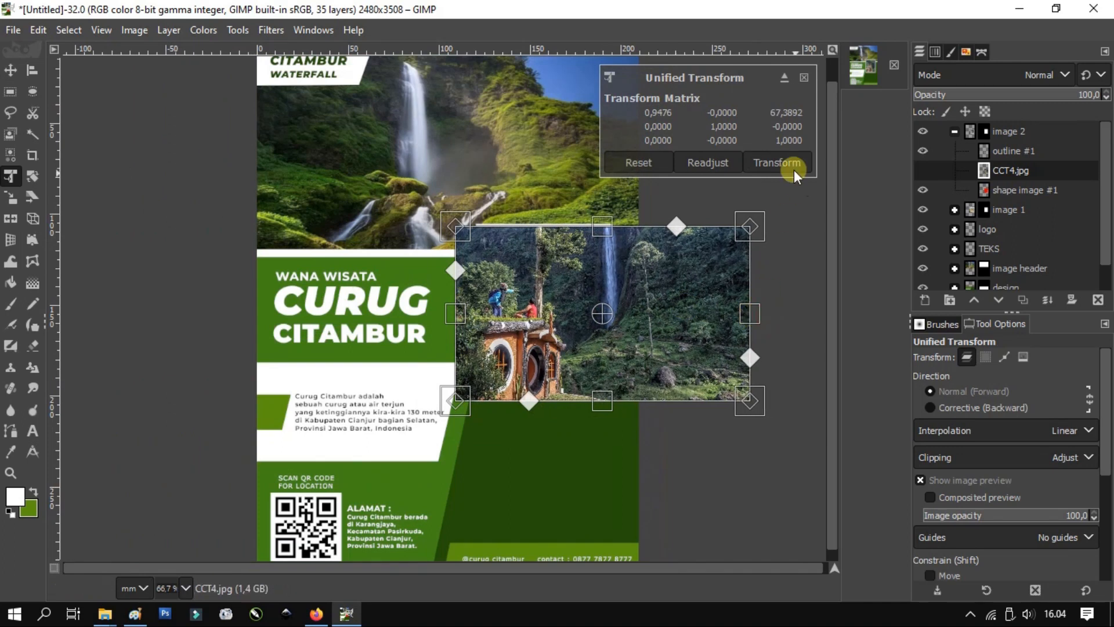
left_click(777, 163)
key("m")
scroll(560, 299, "up", 1)
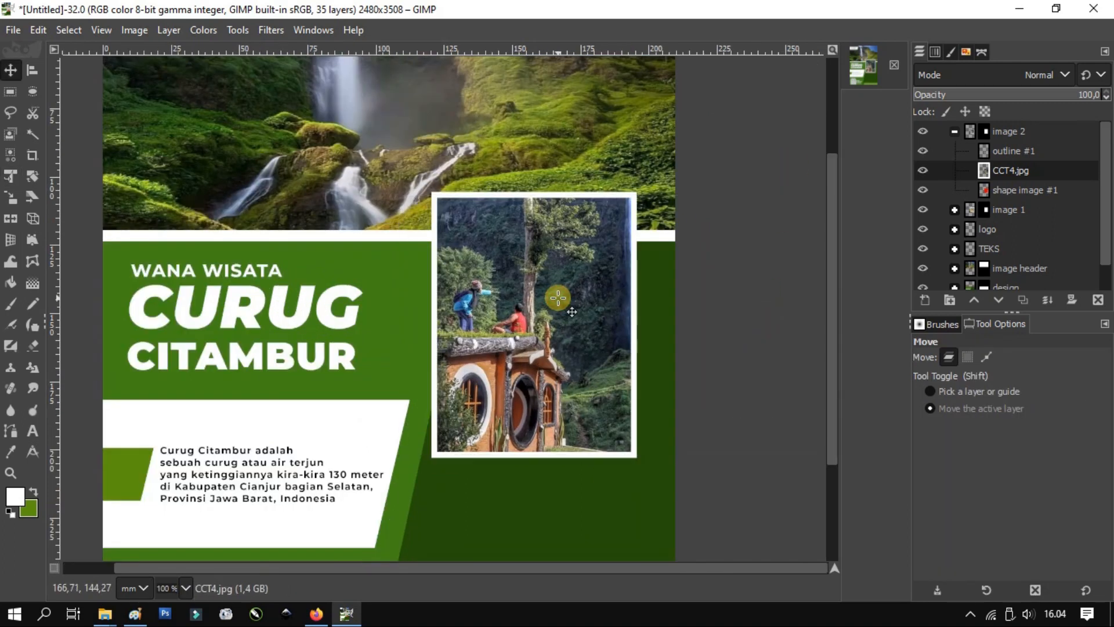
- Increase the color saturation of the CCT4.jpg photo
left_click(1010, 171)
left_click(203, 30)
left_click(241, 137)
key("Return")
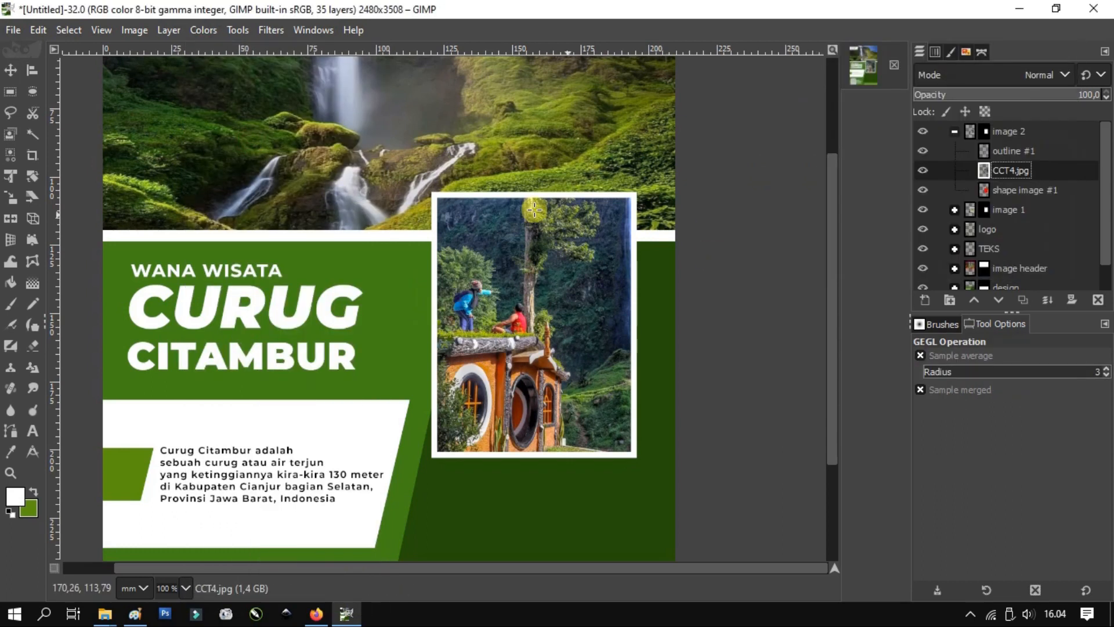
- Collapse the "image 2" group and crop both the "image 2" and "image 1" groups to their content
left_click(1039, 131)
left_click(954, 131)
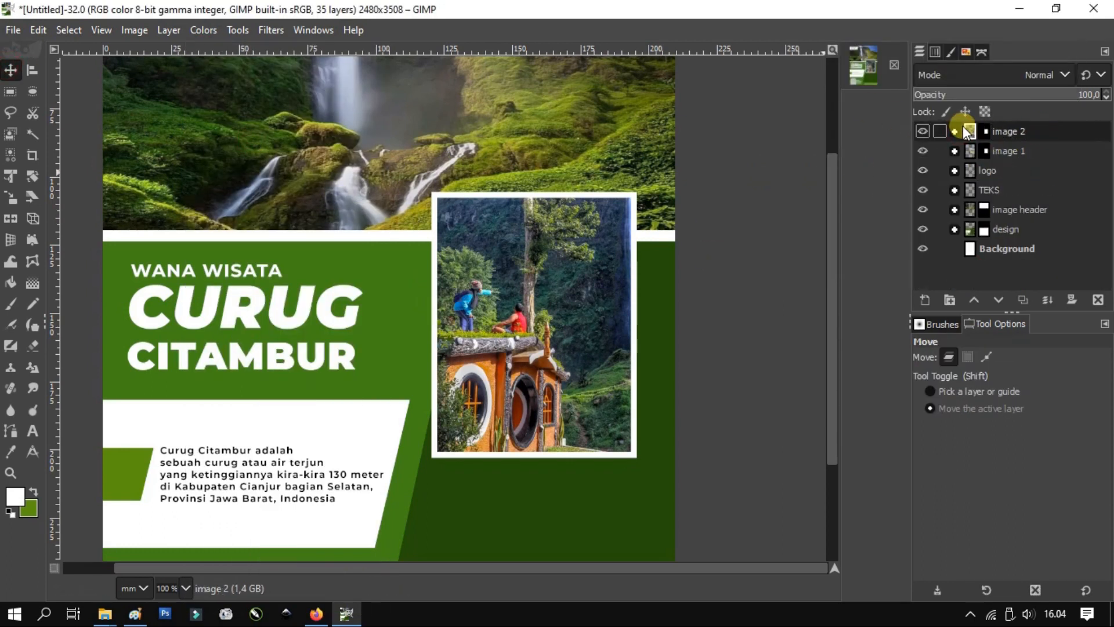
left_click(169, 29)
left_click(234, 378)
left_click(1047, 158)
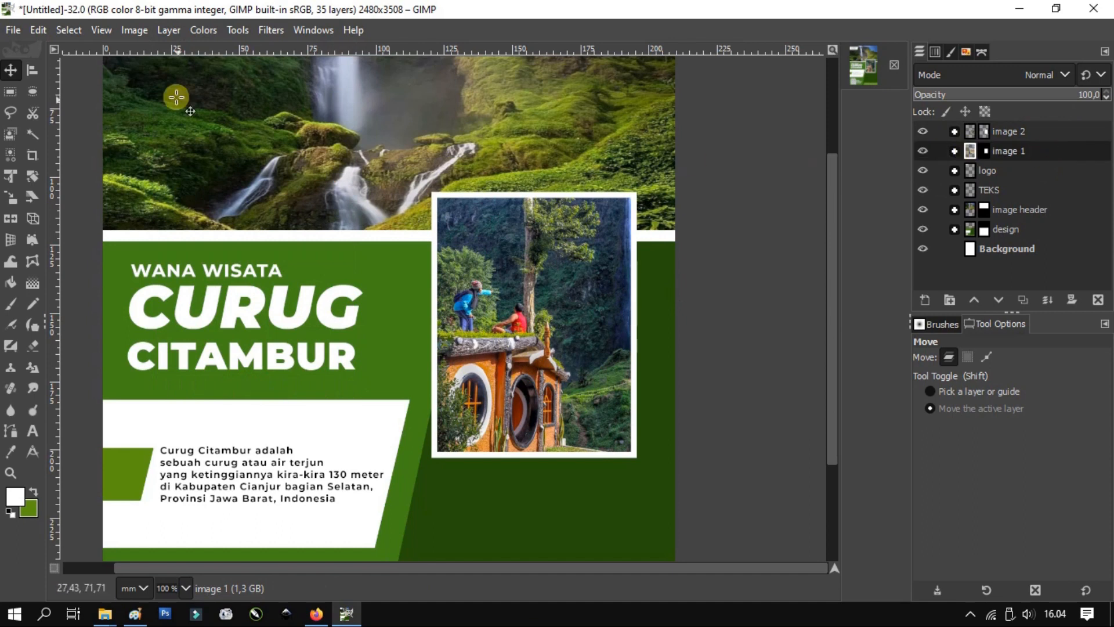
left_click(203, 30)
mouse_move(175, 36)
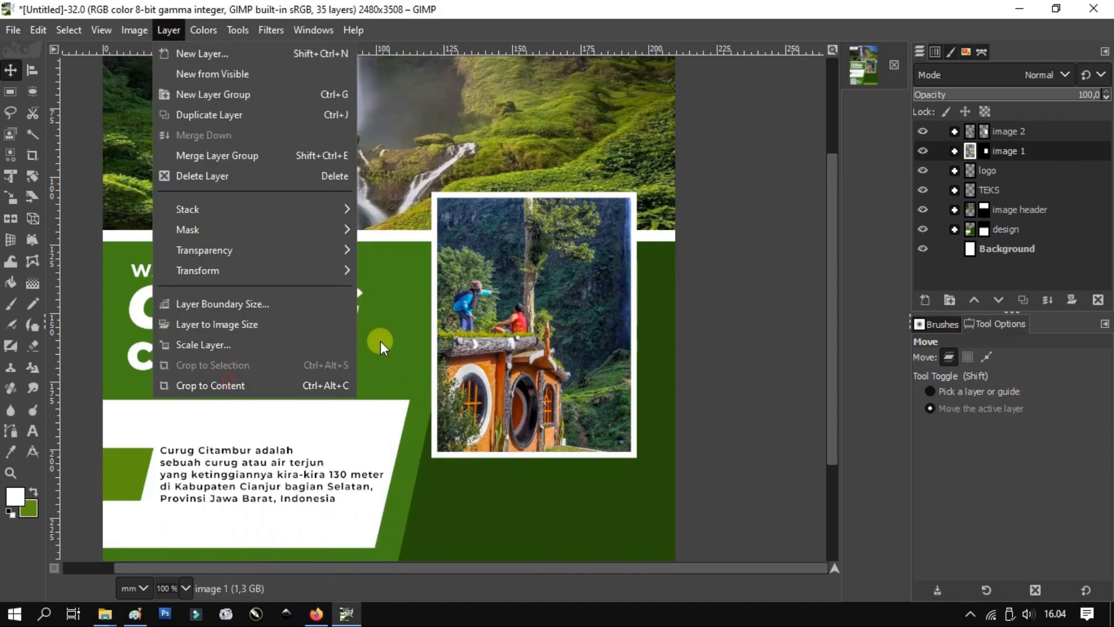
left_click(243, 385)
scroll(723, 147, "down", 1)
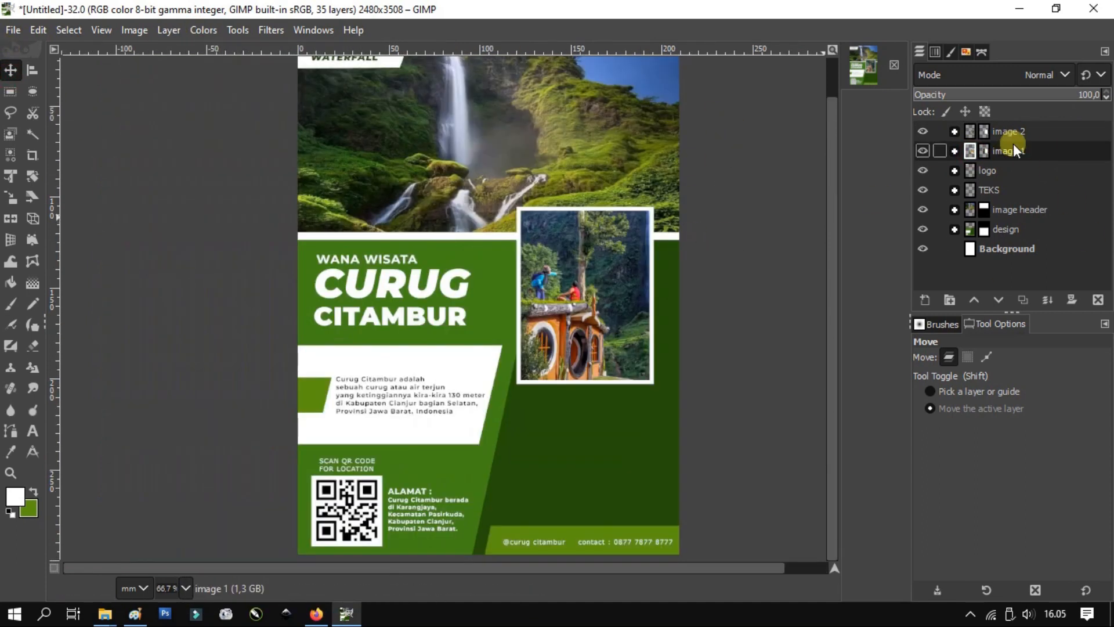
- Tilt the "image 2" frame about 12° clockwise, enlarge it slightly and place it lower, above the contact bar
left_click(1013, 133)
key("shift+t")
left_click(632, 306)
left_click_drag(611, 312, 527, 406)
left_click_drag(776, 382, 747, 429)
left_click_drag(673, 408, 687, 425)
left_click_drag(773, 414, 772, 411)
left_click_drag(764, 359, 788, 347)
left_click_drag(757, 476, 776, 467)
left_click_drag(666, 465, 672, 455)
left_click_drag(723, 424, 719, 419)
left_click_drag(783, 531, 785, 527)
left_click(778, 168)
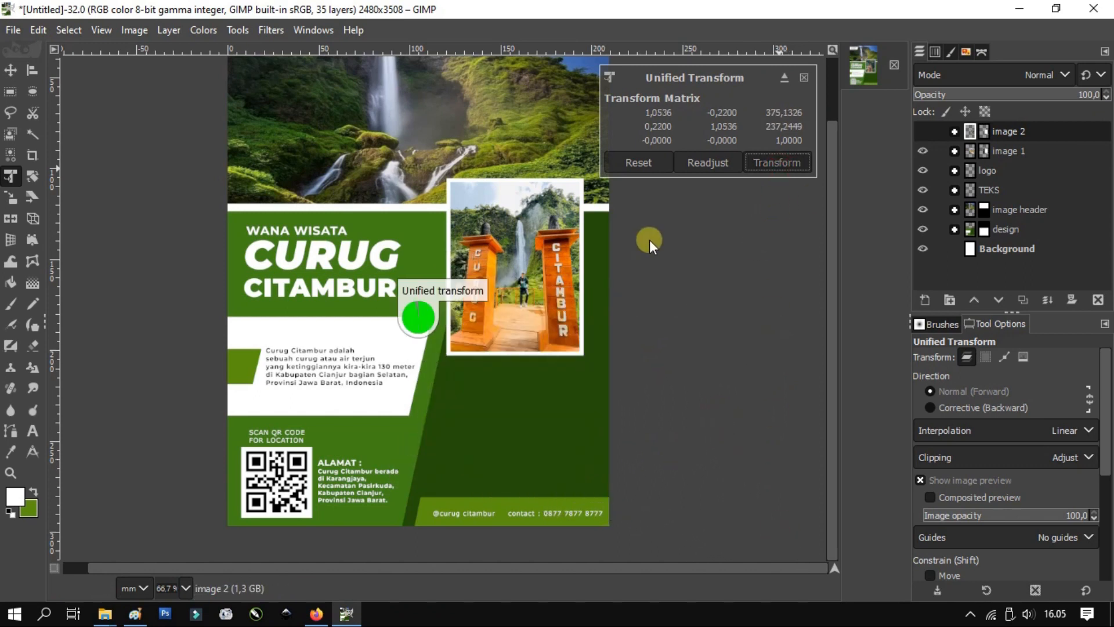
- Raise the "image 1" group above "image 2" in the layer stack
left_click(10, 69)
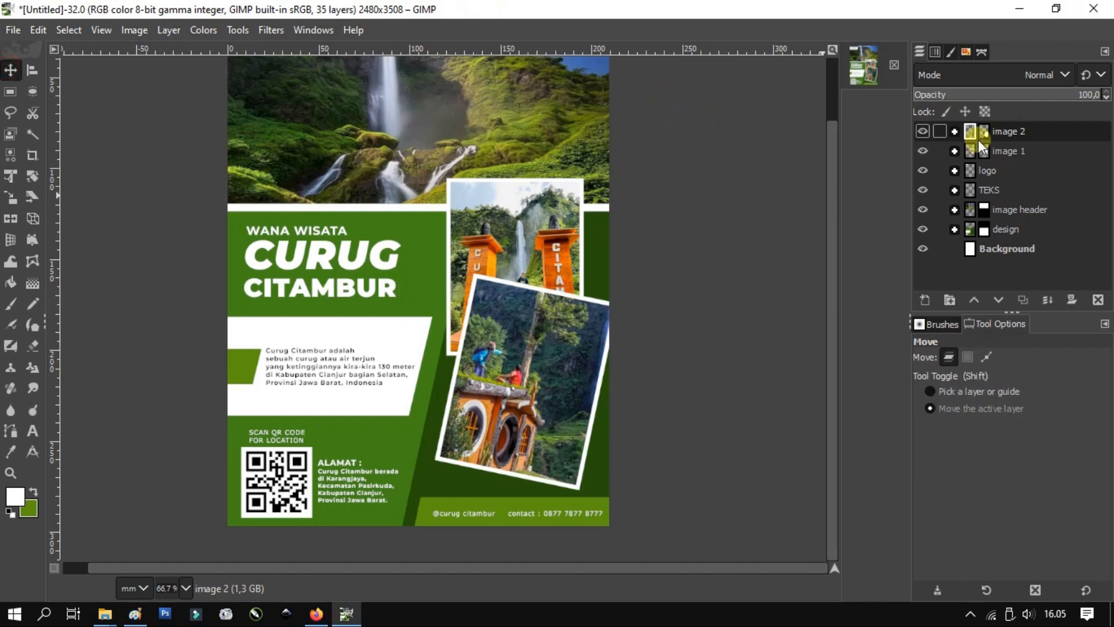
left_click(974, 150)
left_click(971, 299)
- Tilt the "image 1" frame counterclockwise, enlarge it and place it over the header's lower edge, overlapping the top of "image 2"
left_click(11, 177)
left_click_drag(553, 225, 528, 187)
left_click_drag(355, 127, 328, 106)
left_click_drag(695, 355, 697, 320)
left_click_drag(574, 309, 627, 284)
left_click_drag(619, 352, 521, 431)
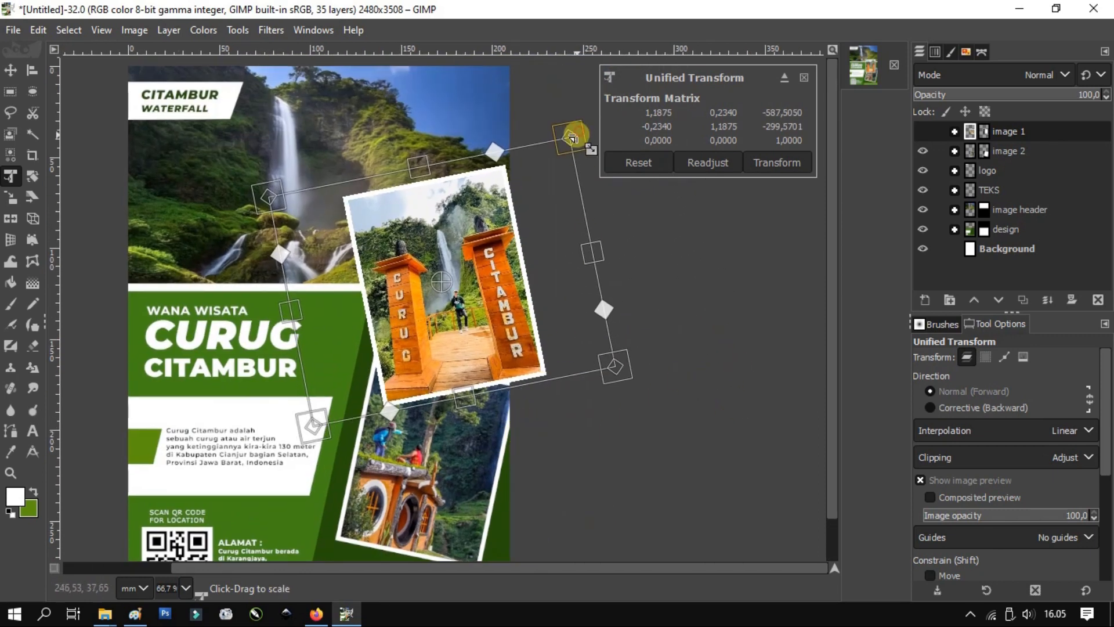
left_click_drag(574, 137, 554, 161)
left_click_drag(593, 380, 588, 270)
left_click_drag(571, 211, 639, 311)
left_click_drag(312, 194, 297, 185)
left_click_drag(334, 205, 313, 195)
left_click_drag(365, 239, 364, 194)
left_click_drag(411, 283, 394, 278)
mouse_move(407, 284)
left_mouse_down()
mouse_move(406, 253)
mouse_move(415, 268)
left_mouse_up()
left_click(794, 163)
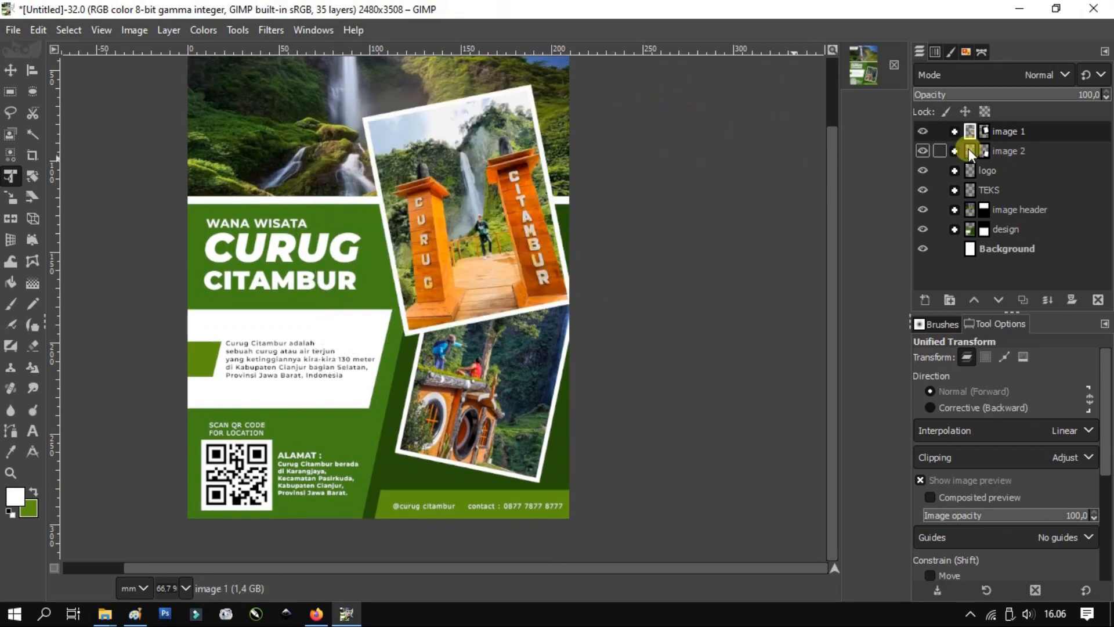
- Move the "image 2" frame slightly down toward the contact bar
left_click(969, 148)
key("m")
left_click_drag(539, 357, 538, 378)
scroll(533, 352, "down", 1)
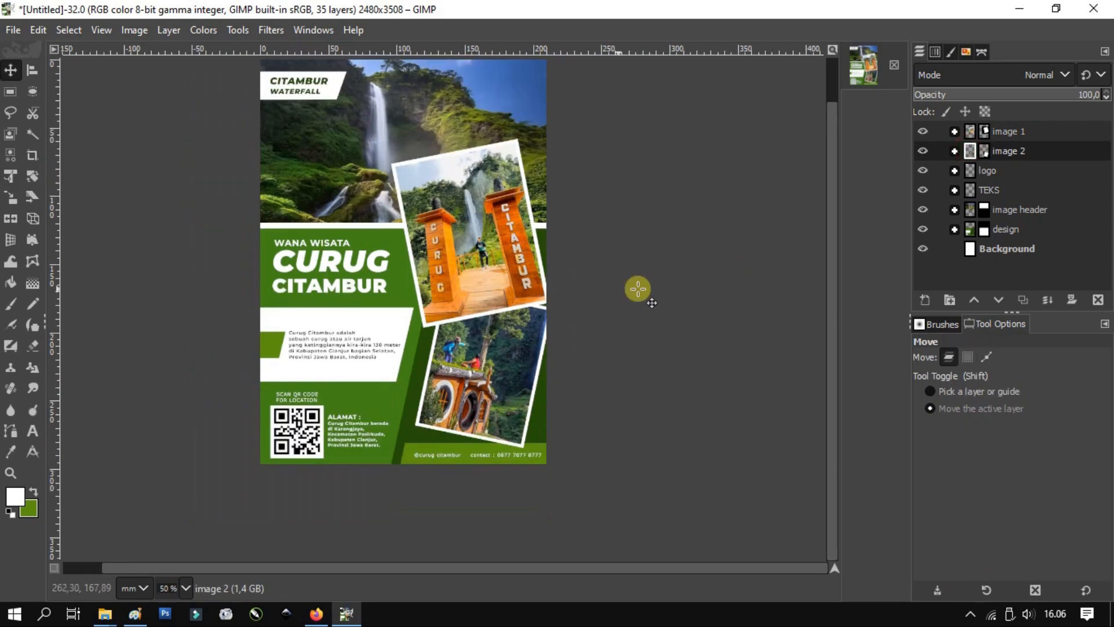
- Create a layer group named "price" above the "image 1" group
left_click(1021, 134)
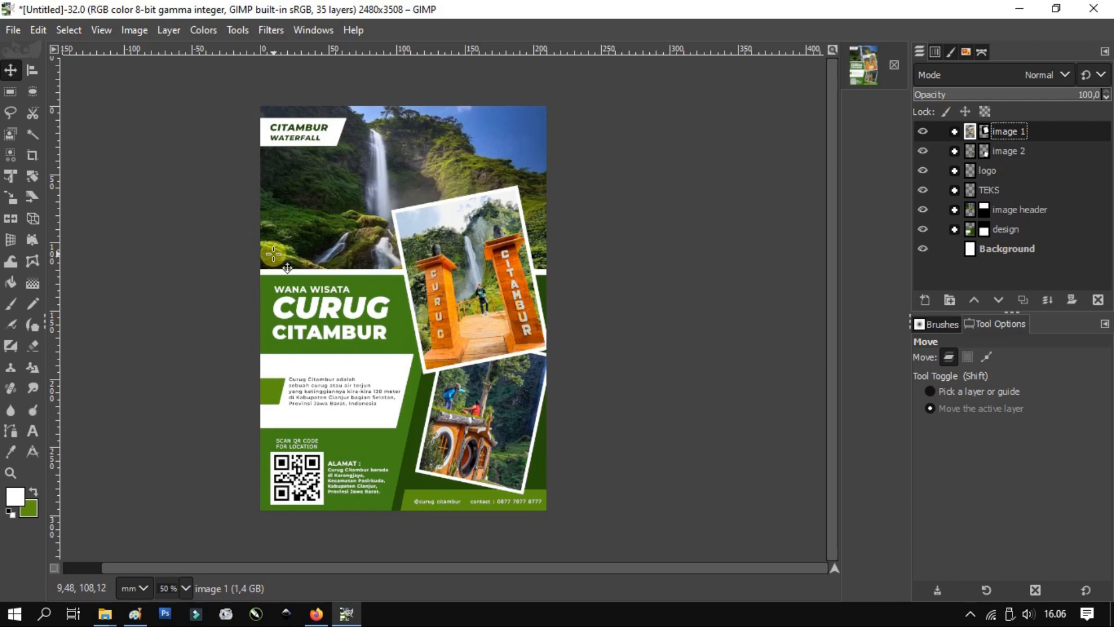
left_click(946, 290)
left_click(954, 149)
type("pri")
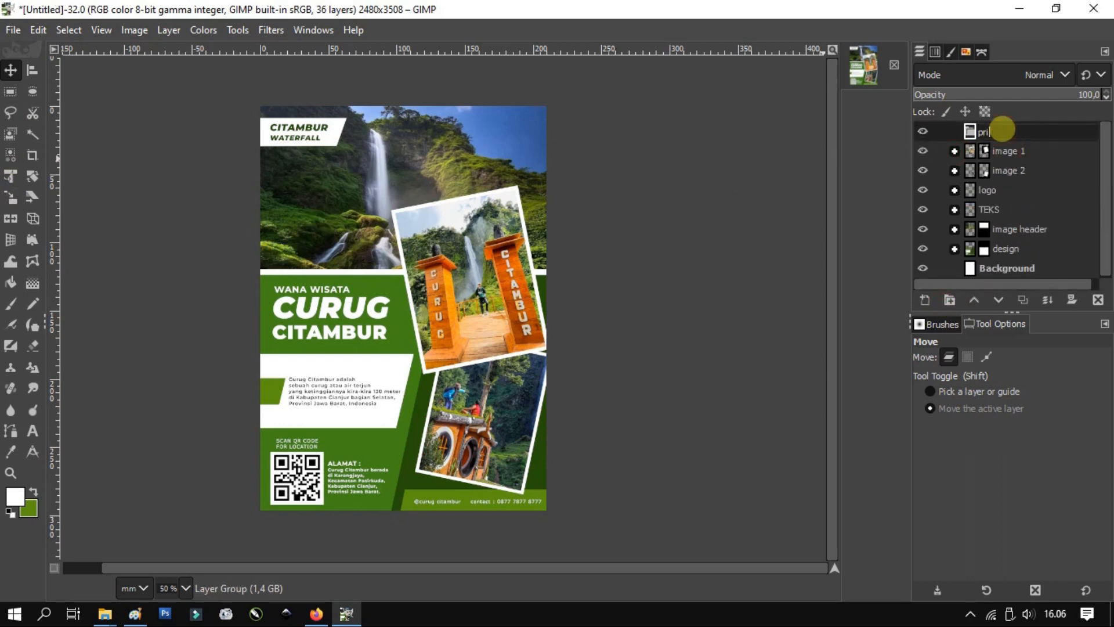
type("ce")
key("Return")
scroll(298, 252, "up", 1)
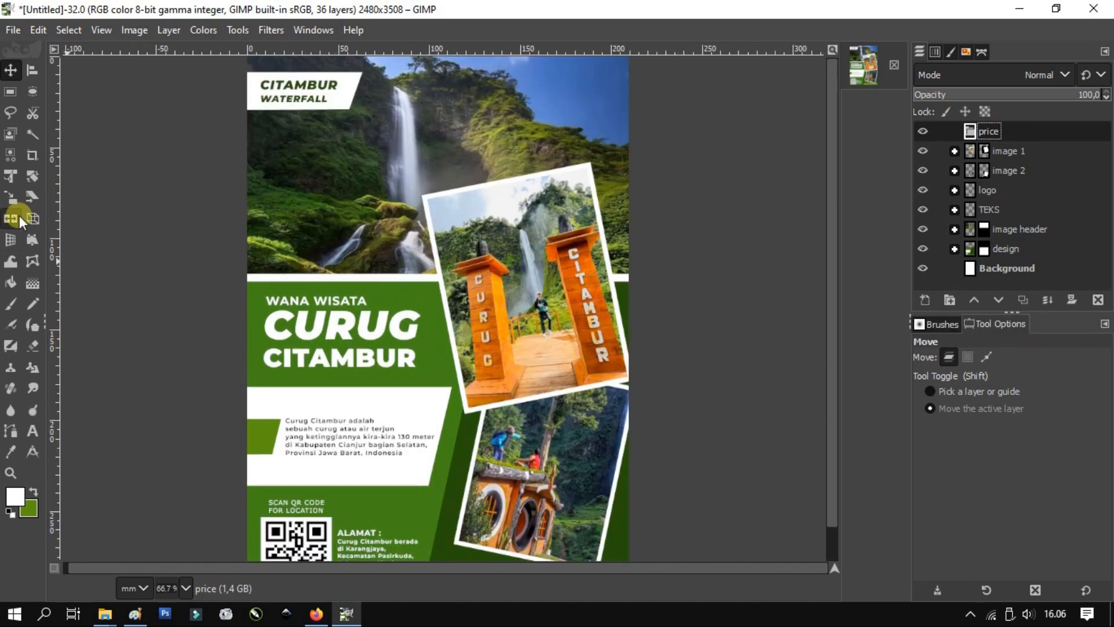
key("e")
left_click_drag(543, 114, 578, 174)
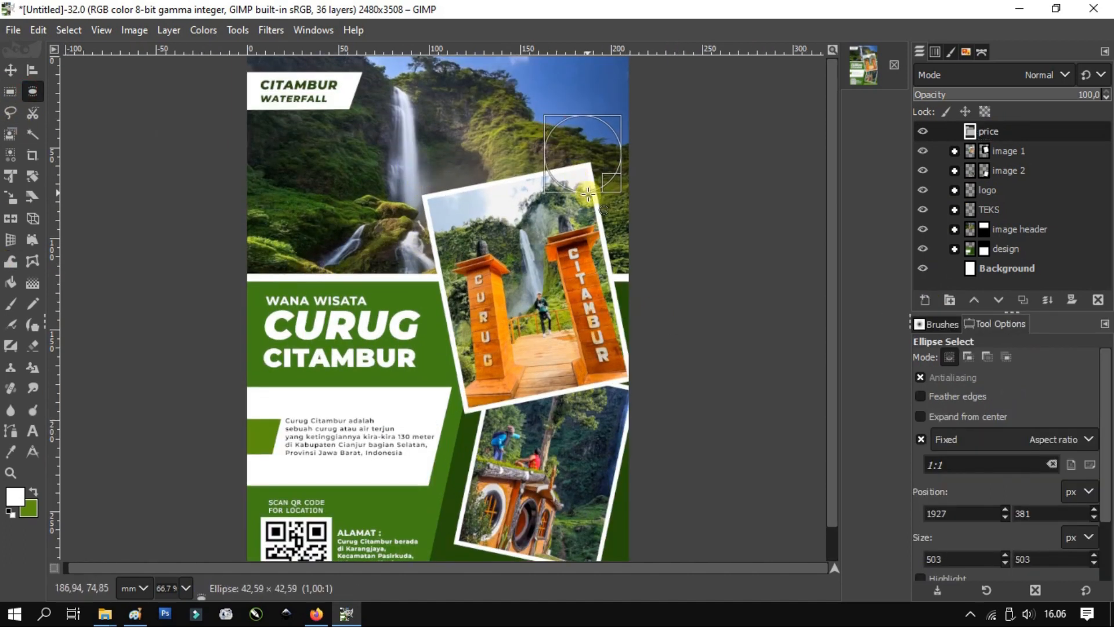
left_click(79, 225)
scroll(78, 224, "down", 1)
scroll(78, 224, "up", 1)
left_click(10, 92)
scroll(221, 221, "up", 1)
left_click_drag(256, 214, 434, 281)
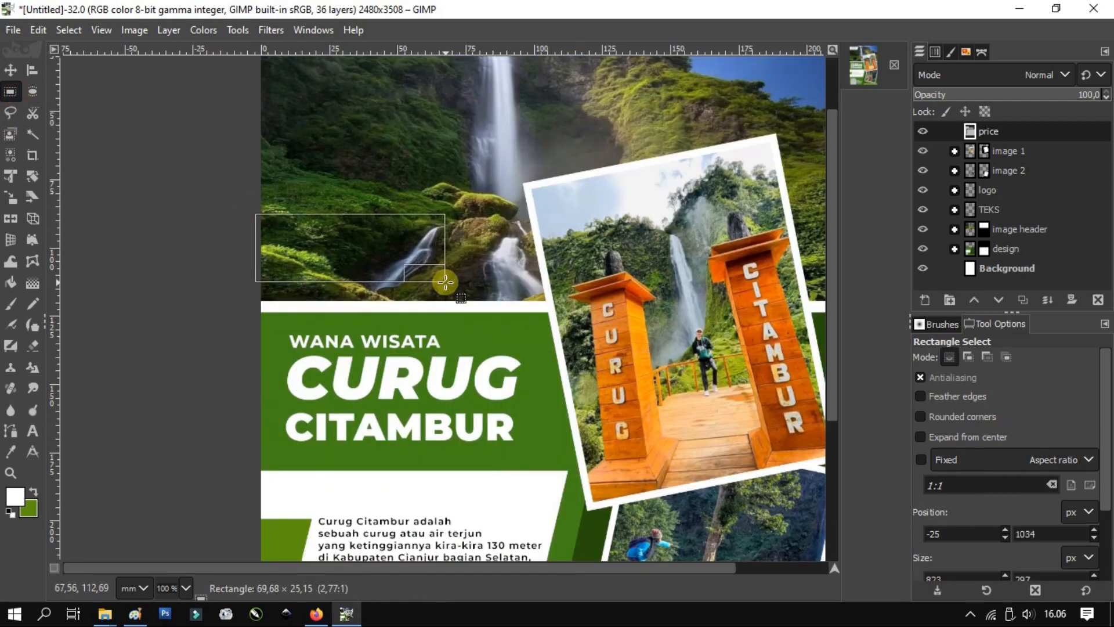
scroll(434, 273, "down", 1)
left_click(318, 259)
- Select a circle about 449 px wide over the upper right corner of the "image 1" frame and add a transparent layer named "shape"
left_click(33, 91)
scroll(643, 188, "up", 1)
left_click_drag(610, 130, 716, 235)
left_click(924, 299)
type("shape")
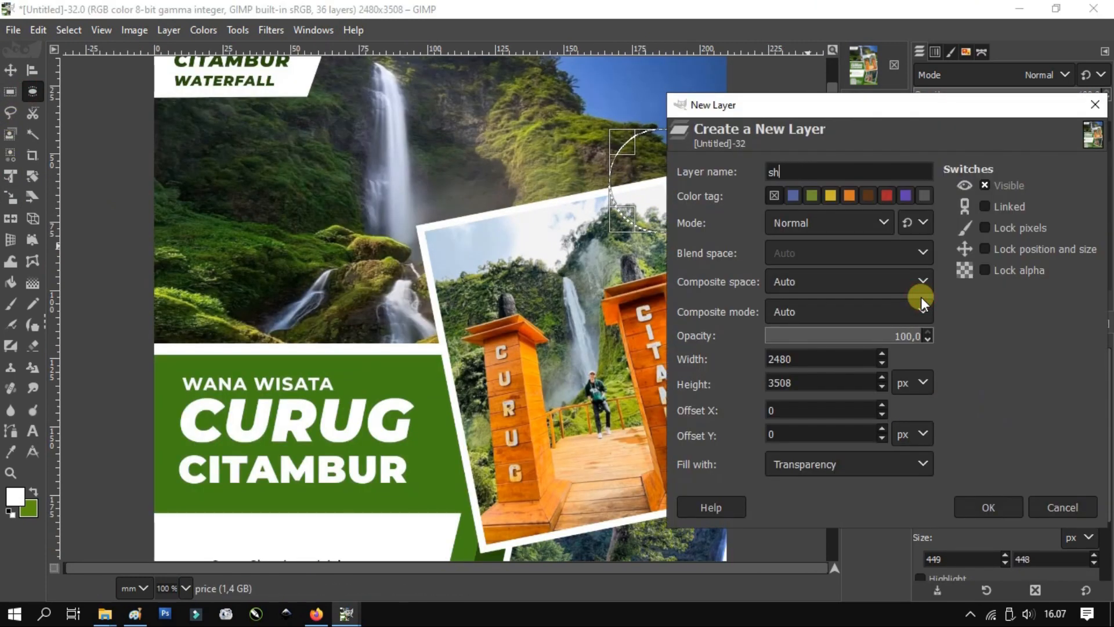
key("Return")
- Fill the circular selection with olive green on the new shape layer
left_click(33, 492)
right_click(648, 190)
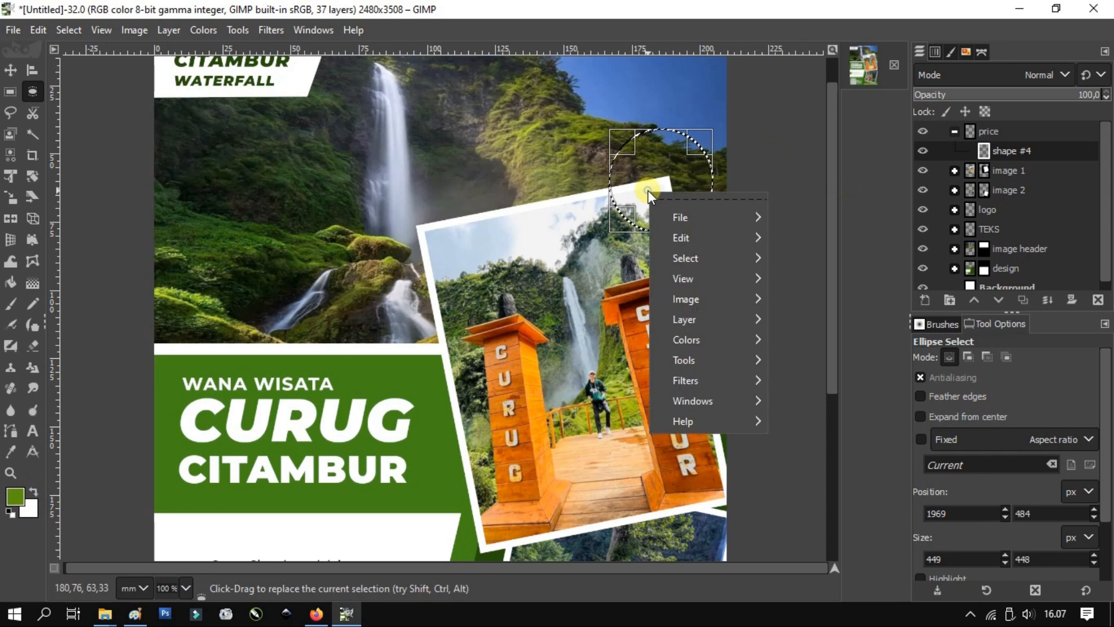
mouse_move(725, 237)
left_click(828, 343)
right_click(671, 182)
left_click(577, 4)
- Mask the "price" group to the green circle, using a layer mask initialized from the selection
right_click(1015, 149)
left_click(939, 542)
right_click(996, 133)
left_click(899, 370)
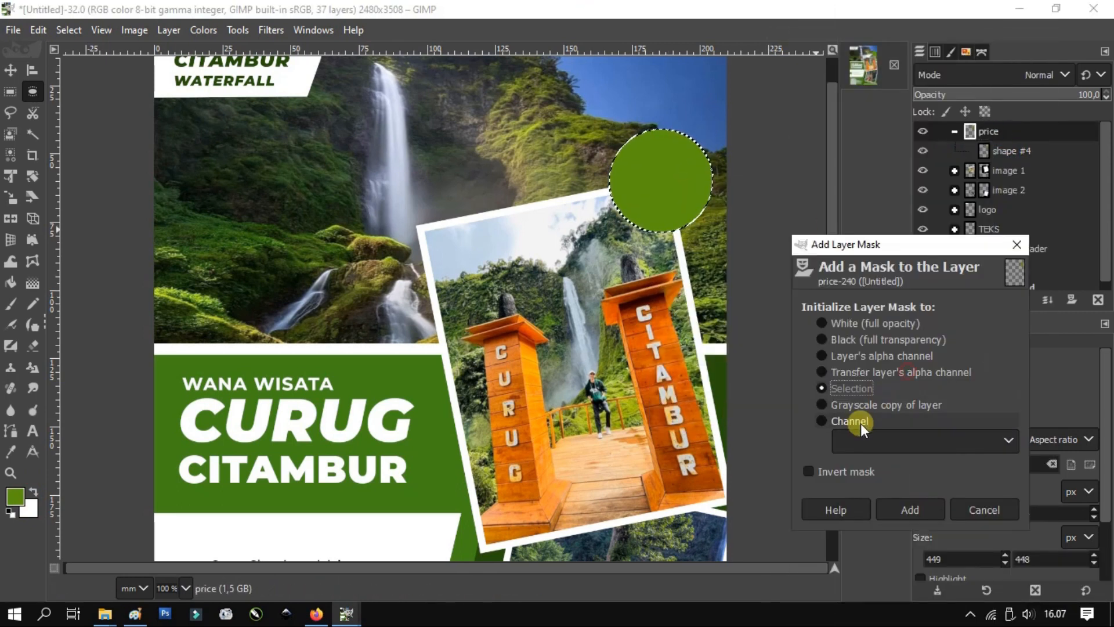
left_click(910, 507)
- Select the green circle's alpha and add a new layer named "outline" above it
left_click(1028, 152)
right_click(997, 147)
left_click(939, 542)
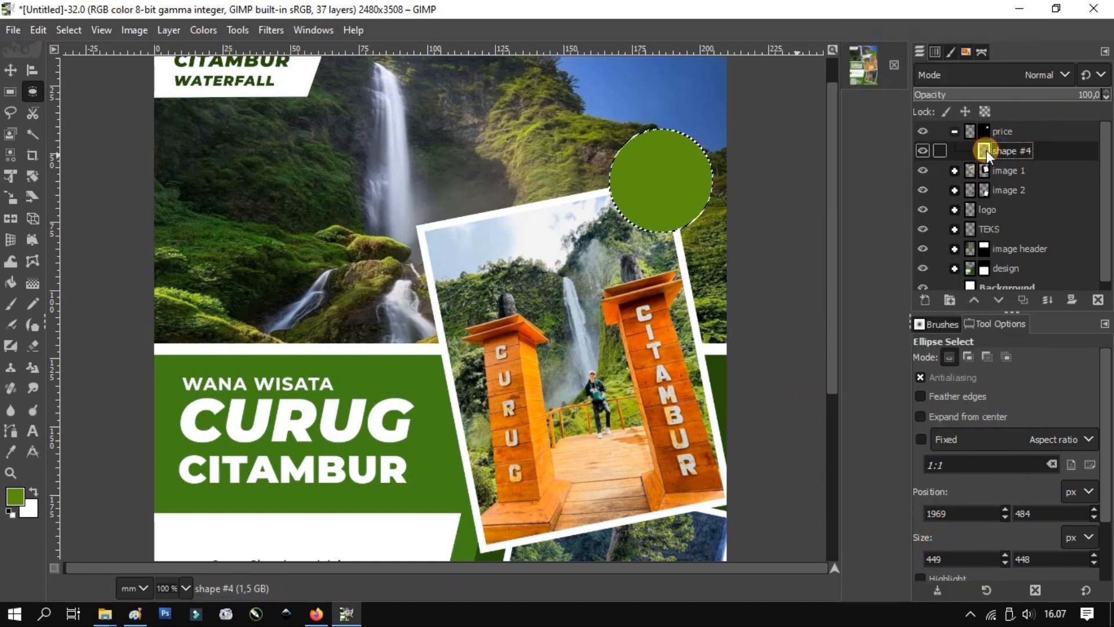
left_click(924, 302)
type("outline")
key("Return")
- Stroke the circle selection in white on the outline layer, then clear the selection
right_click(548, 249)
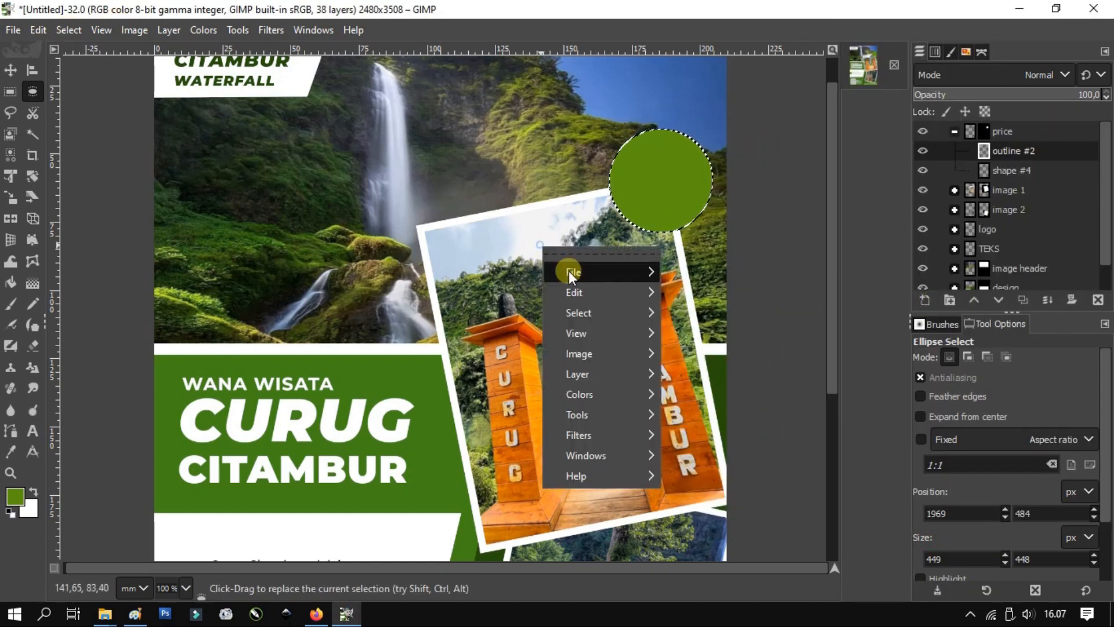
left_click(728, 449)
left_click(774, 576)
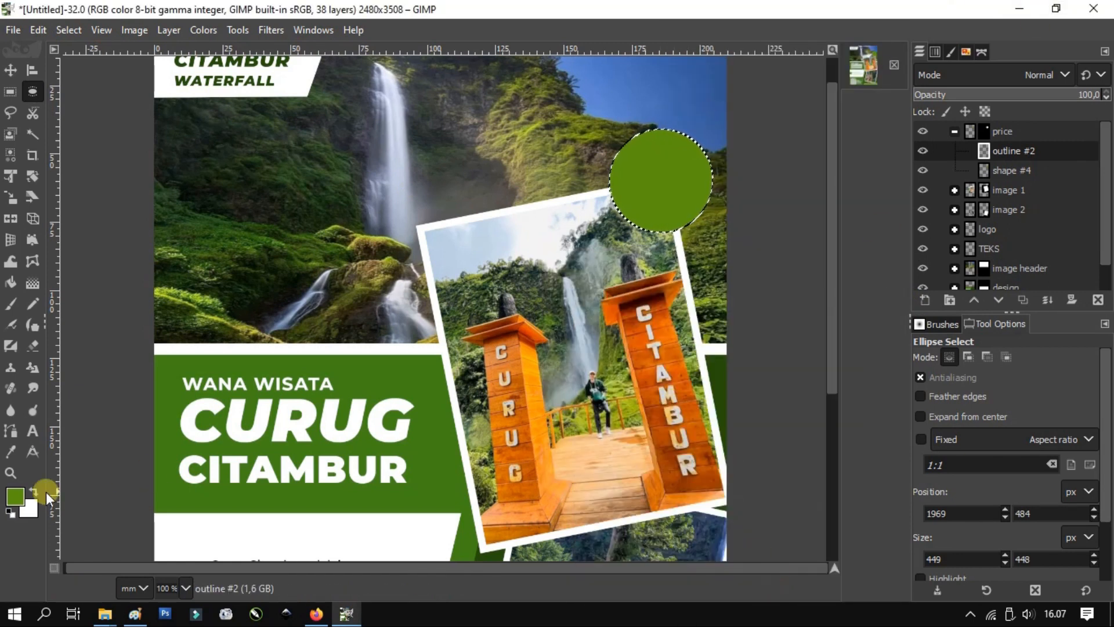
left_click(33, 491)
right_click(504, 270)
mouse_move(567, 293)
left_click(702, 442)
left_click(734, 579)
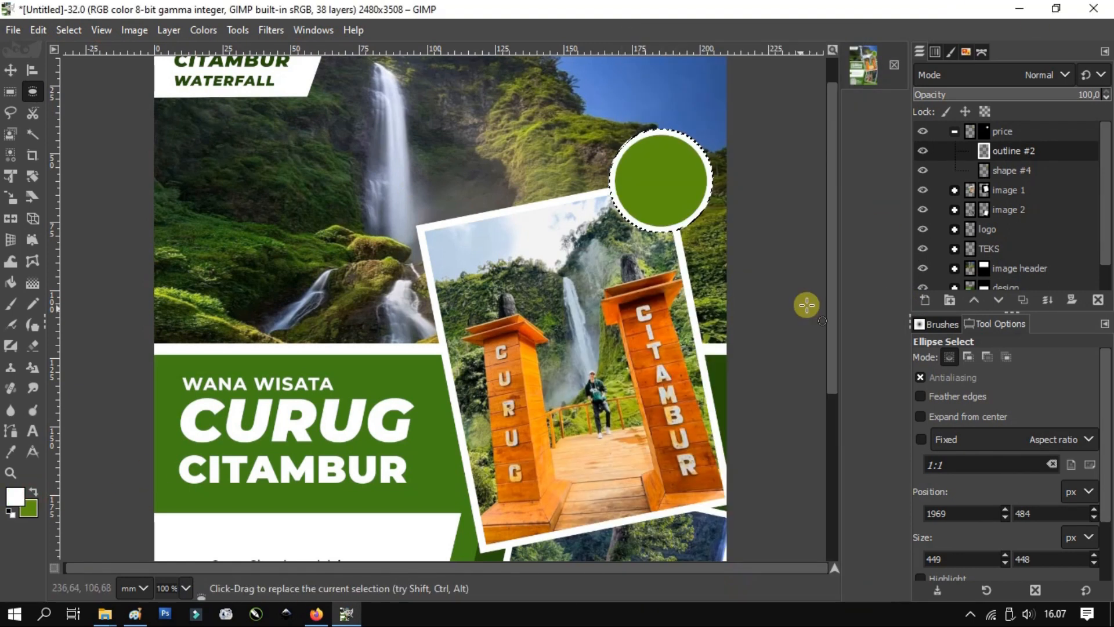
key("ctrl+shift+a")
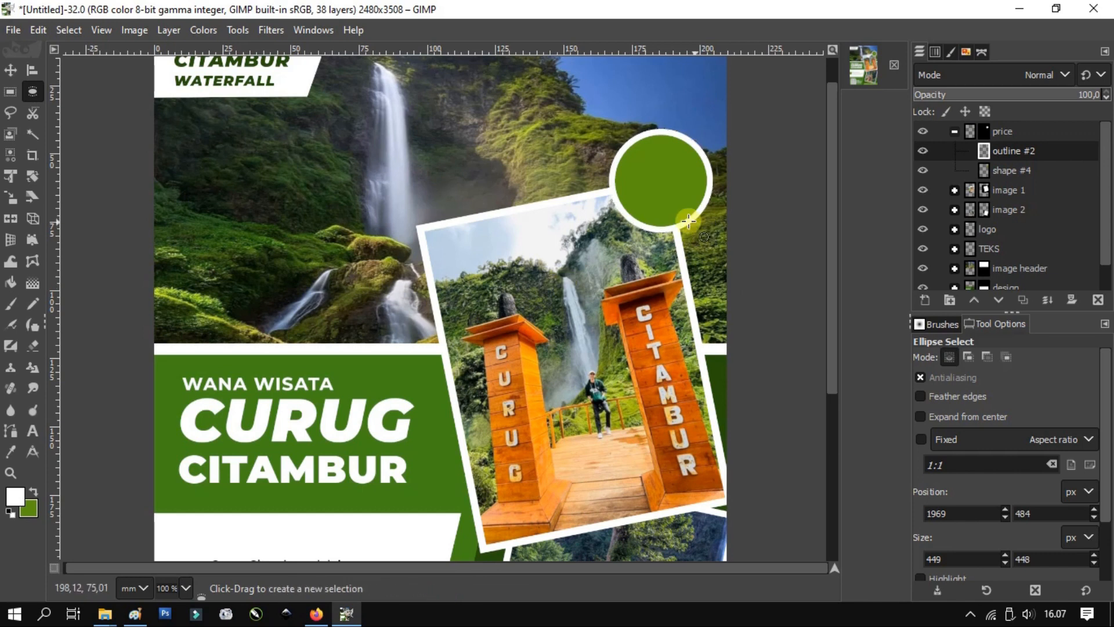
scroll(679, 187, "down", 3)
scroll(703, 201, "up", 1)
left_click(15, 71)
scroll(656, 181, "up", 4)
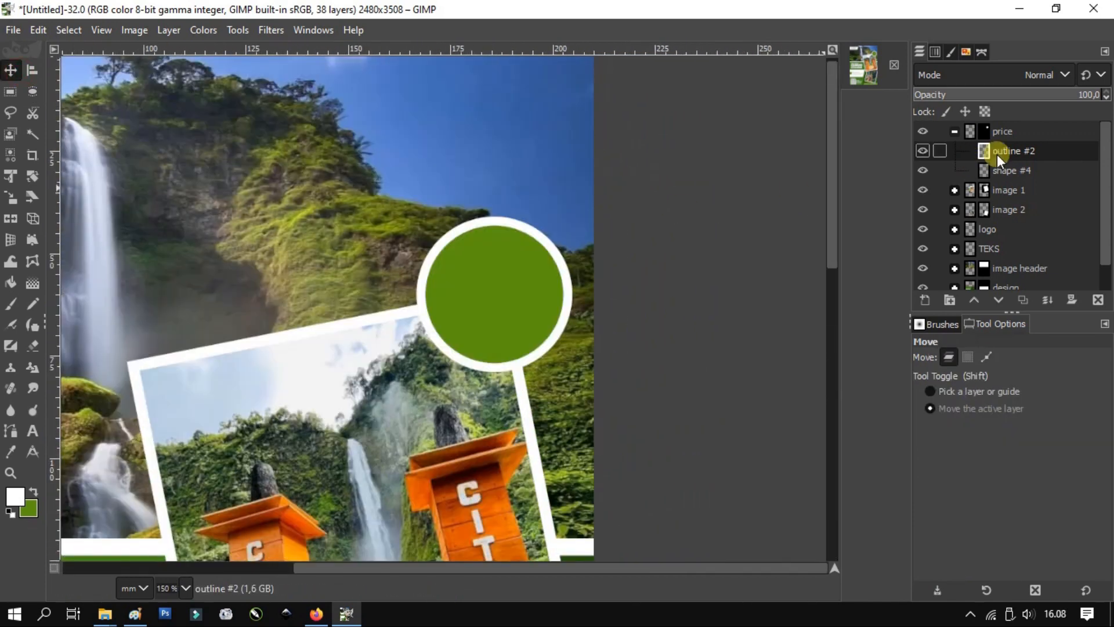
left_click(1012, 170)
left_click(32, 431)
left_click(406, 280)
type("hany")
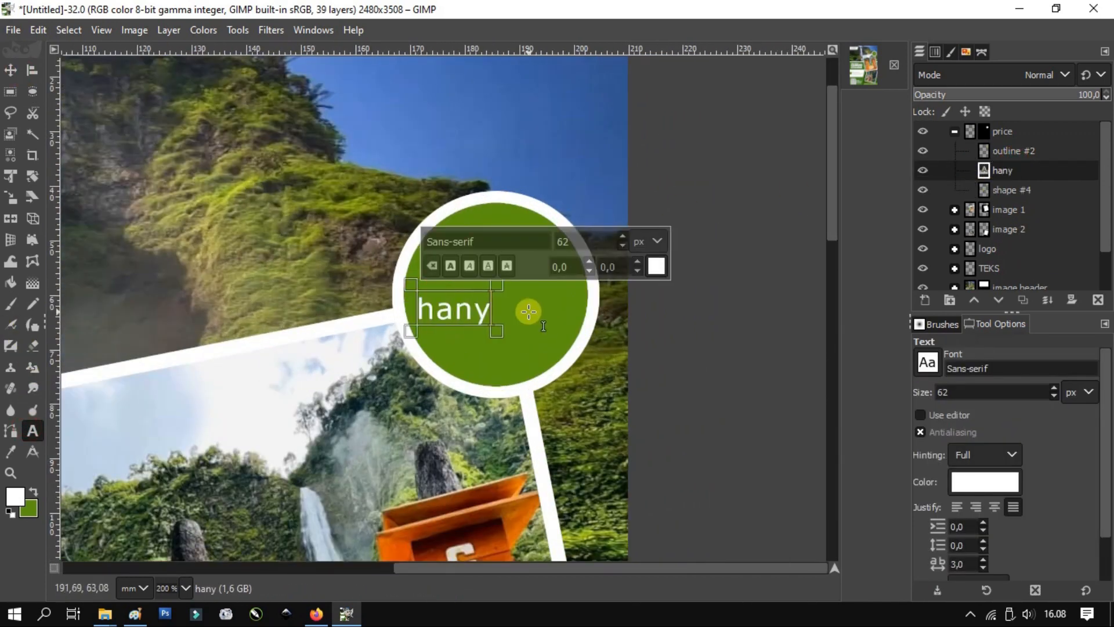
key("BackSpace")
key("ctrl+shift+f")
left_click(1025, 269)
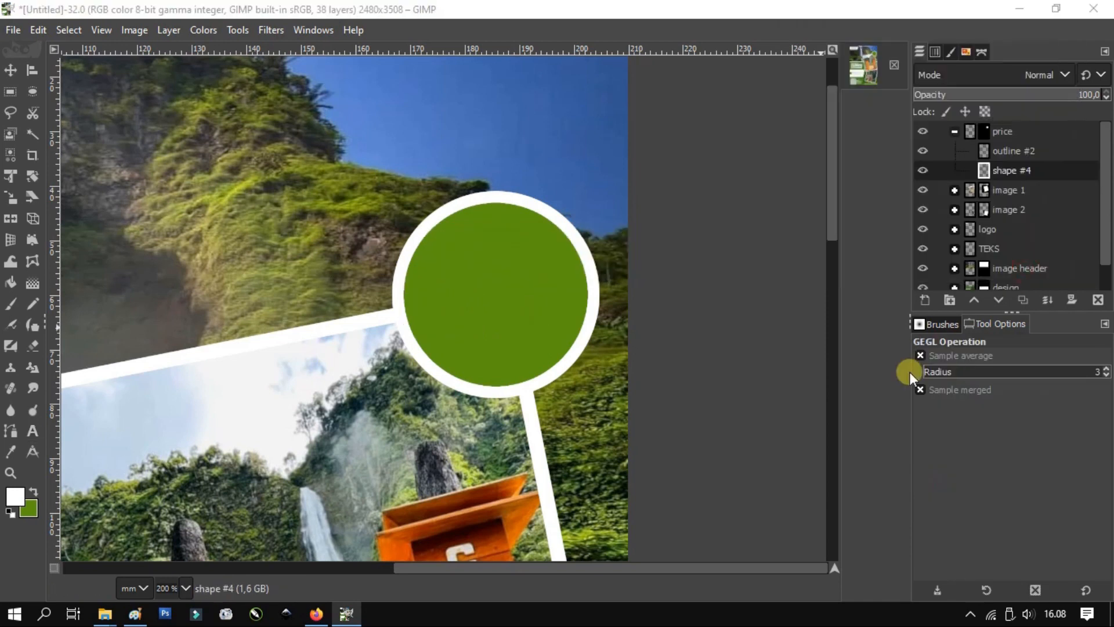
- Add the text "BIAYA MASUK" in white inside the green circle
left_click(33, 431)
left_click(446, 298)
type("BIAYA MASUK")
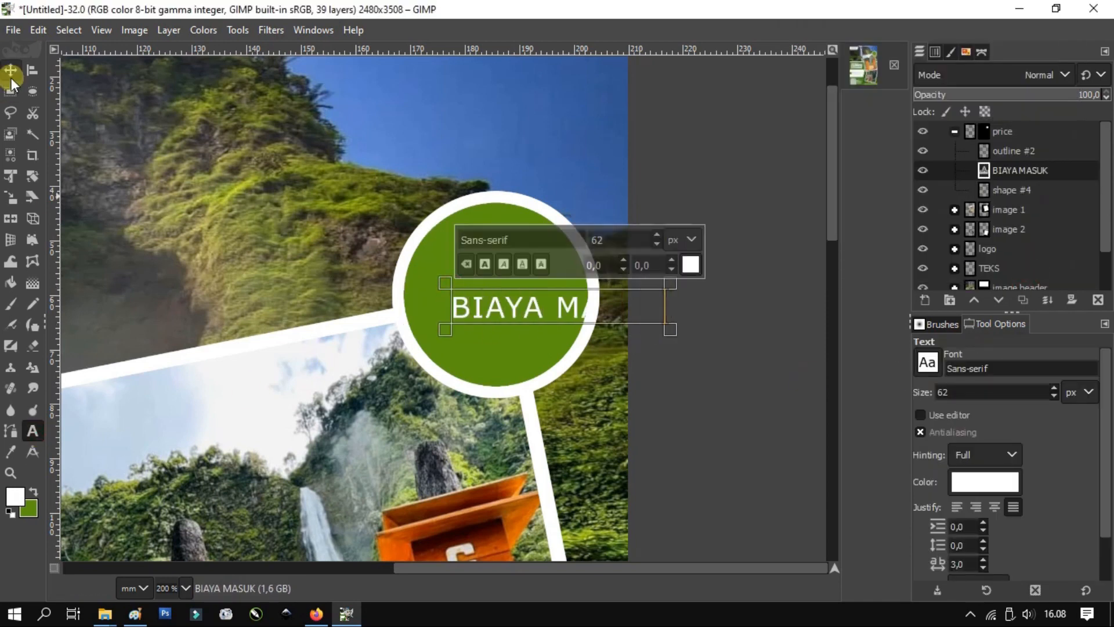
left_click(10, 70)
- Delete the "price" group with the circle, its outline and its text
left_click(1049, 148)
right_click(1048, 146)
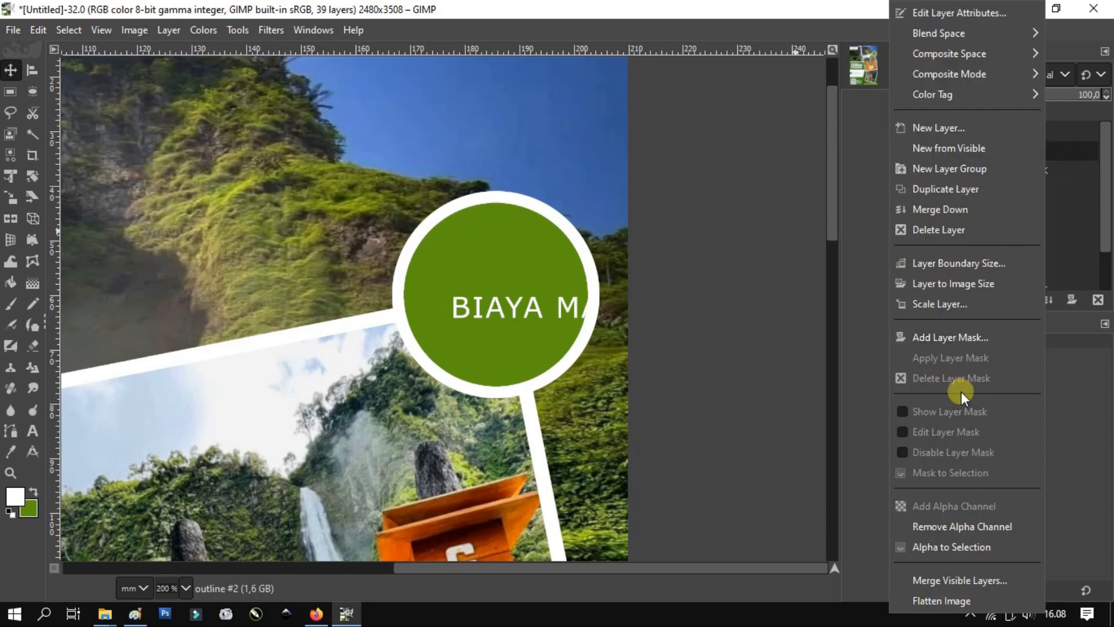
right_click(1067, 159)
left_click(951, 410)
right_click(1001, 135)
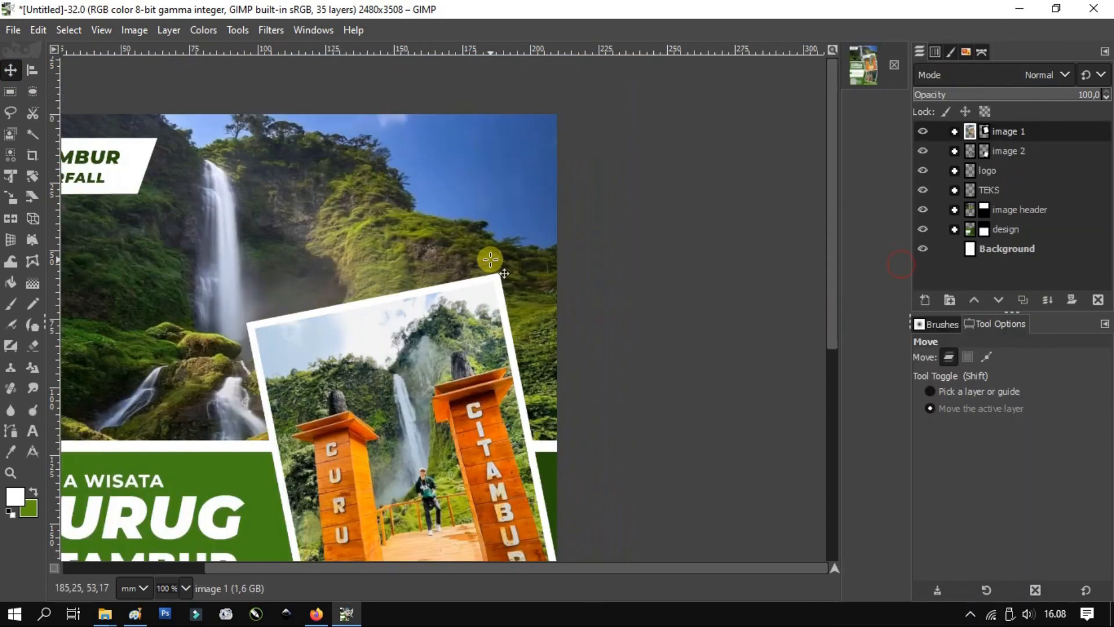
- Create a layer group at the top of the stack, above "image 1", and name it "PRICE"
scroll(490, 260, "down", 2)
left_click(950, 300)
left_click_drag(1002, 151, 1018, 125)
left_click(955, 151)
scroll(489, 309, "down", 1)
scroll(490, 309, "up", 1)
left_click(995, 129)
type("PRICE")
key("Return")
- Select a rectangle about 1295 × 271 px across the lower left of the waterfall header, extending past the page's left edge
scroll(342, 259, "up", 1)
scroll(343, 259, "up", 2)
left_click(10, 91)
left_click_drag(175, 297, 474, 358)
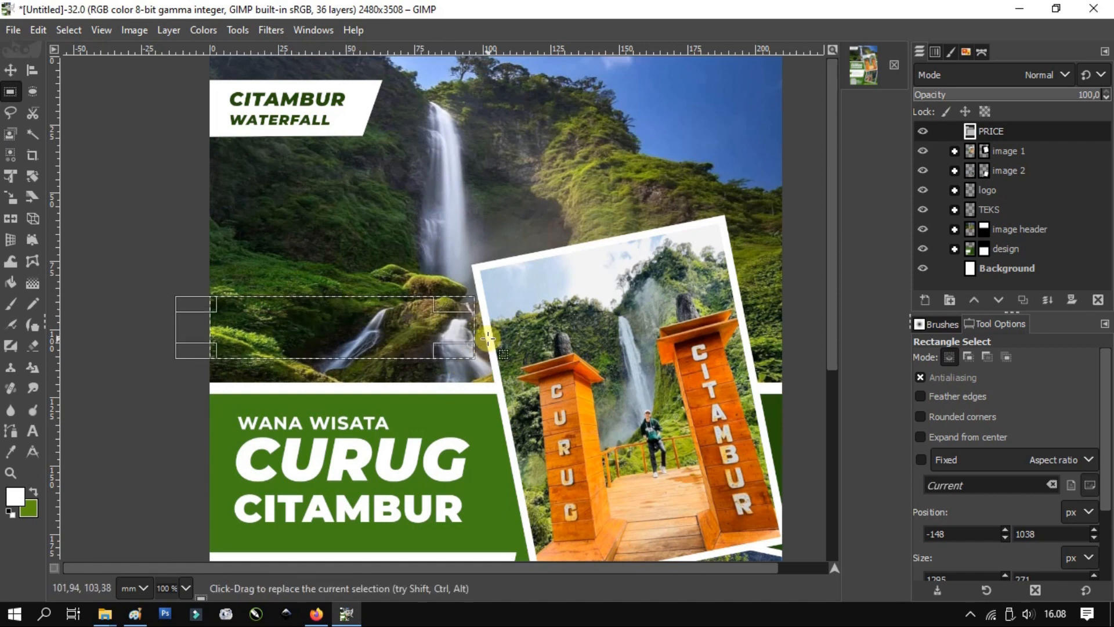
- Set the foreground color to dark green 27500a and swap it with the white background color
left_click(18, 496)
left_click(985, 516)
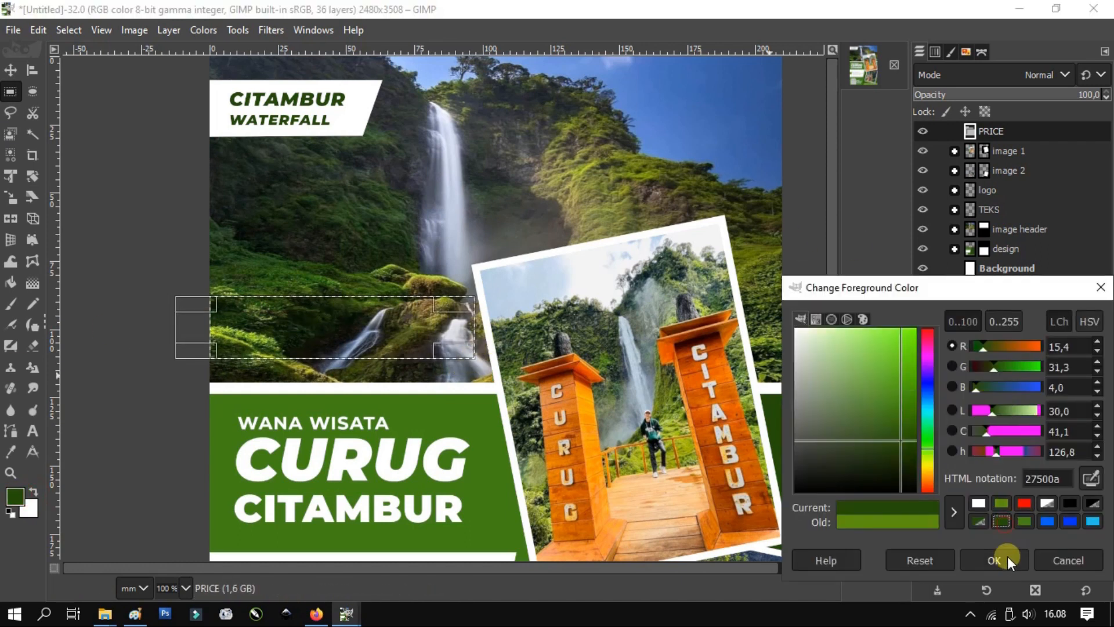
left_click(1006, 557)
left_click(34, 491)
- Add a layer named "SHAPE" in the "PRICE" group, fill the rectangular selection with white and clear the selection
left_click(920, 304)
type("SHAPE")
key("Return")
right_click(421, 335)
left_click(577, 337)
key("ctrl+shift+a")
- Crop the "SHAPE" layer to its content and slant the white bar's right end parallel to the tilted photo frame
key("m")
left_click(168, 30)
left_click(198, 368)
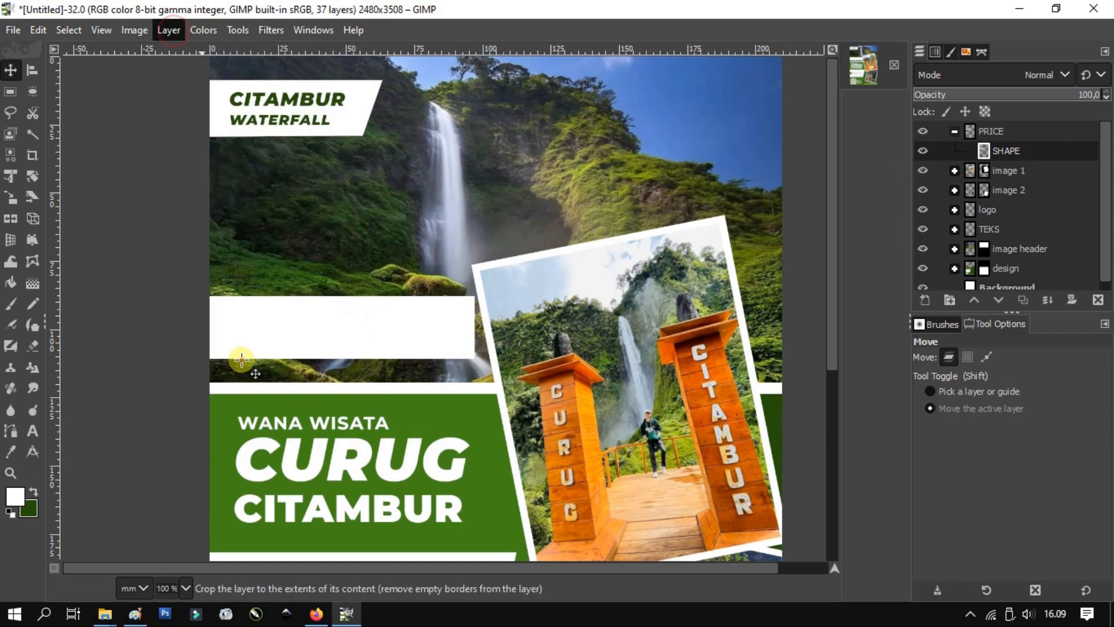
key("shift+t")
scroll(444, 349, "up", 4)
left_click_drag(445, 350, 467, 351)
left_click_drag(442, 225, 411, 225)
left_click(782, 161)
key("ctrl+shift+j")
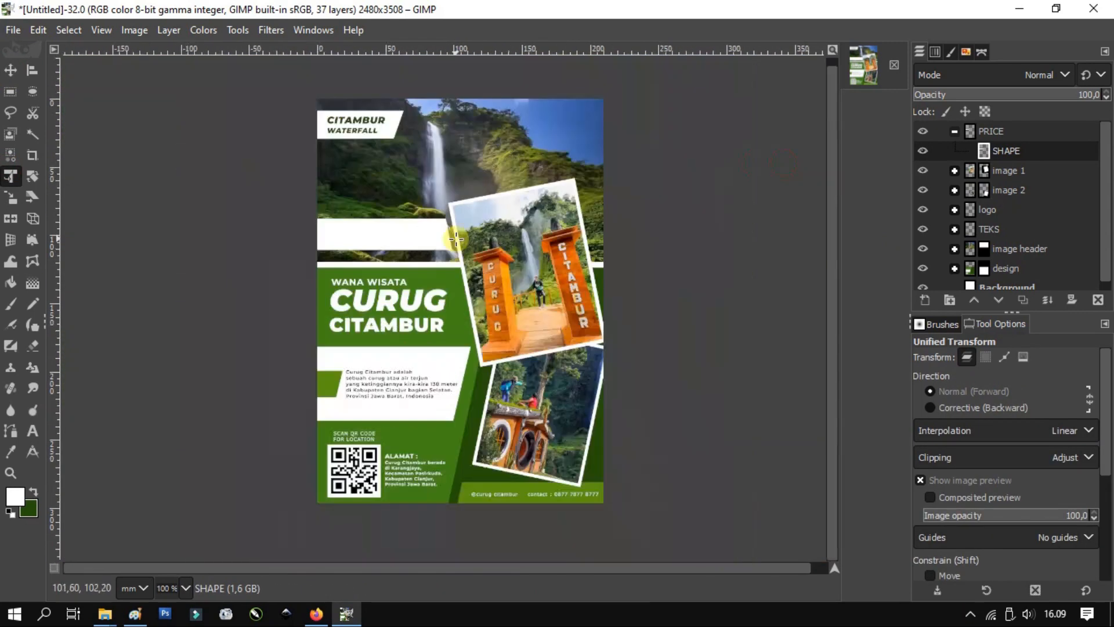
- Start a text on the white bar and set its font to Montserrat Bold
scroll(471, 254, "up", 1)
scroll(472, 254, "down", 1)
scroll(472, 254, "up", 2)
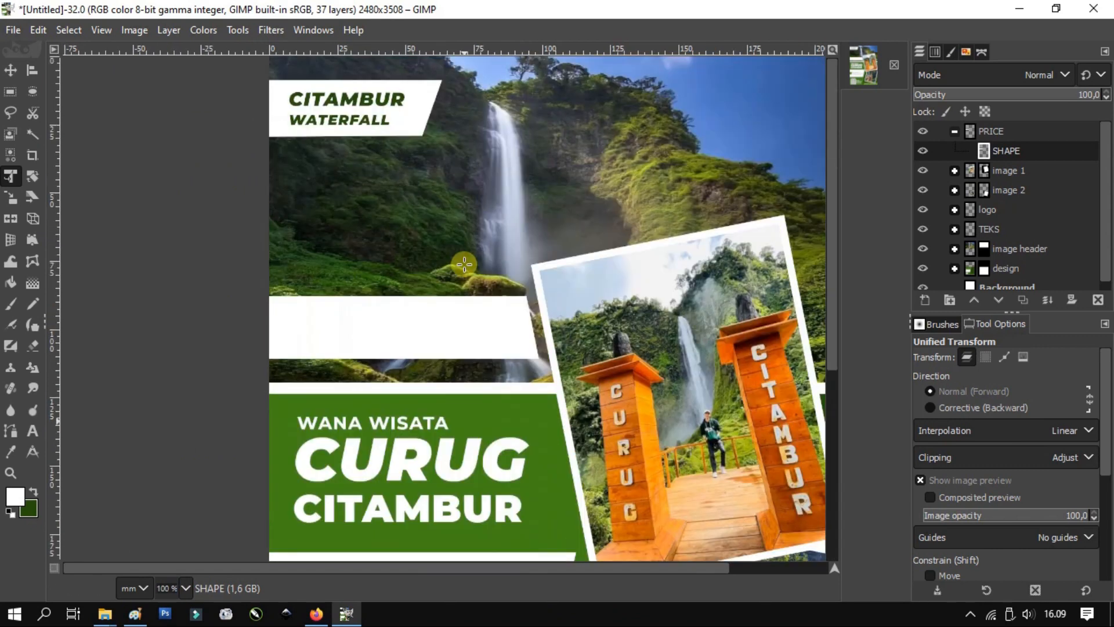
scroll(432, 276, "down", 1)
left_click(32, 429)
scroll(343, 317, "up", 2)
left_click(332, 295)
left_click(572, 246)
left_click(559, 329)
type("MONTS")
key("Down")
key("Return")
left_click(404, 250)
type("BOL")
key("Down")
key("Return")
key("BackSpace")
key("BackSpace")
key("BackSpace")
key("BackSpace")
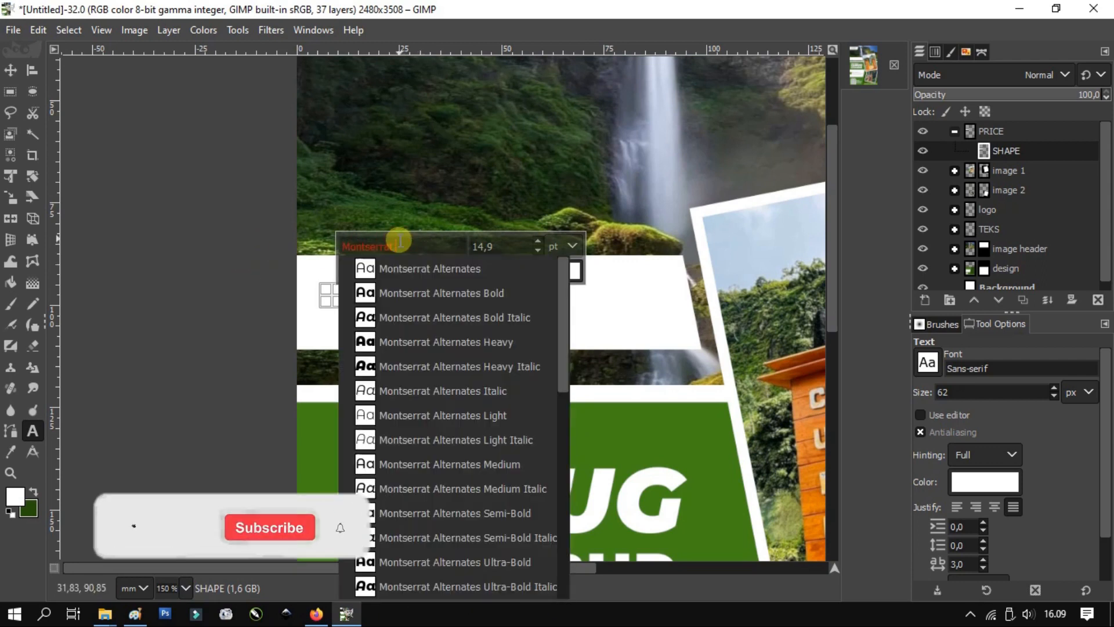
type("Bold")
key("Return")
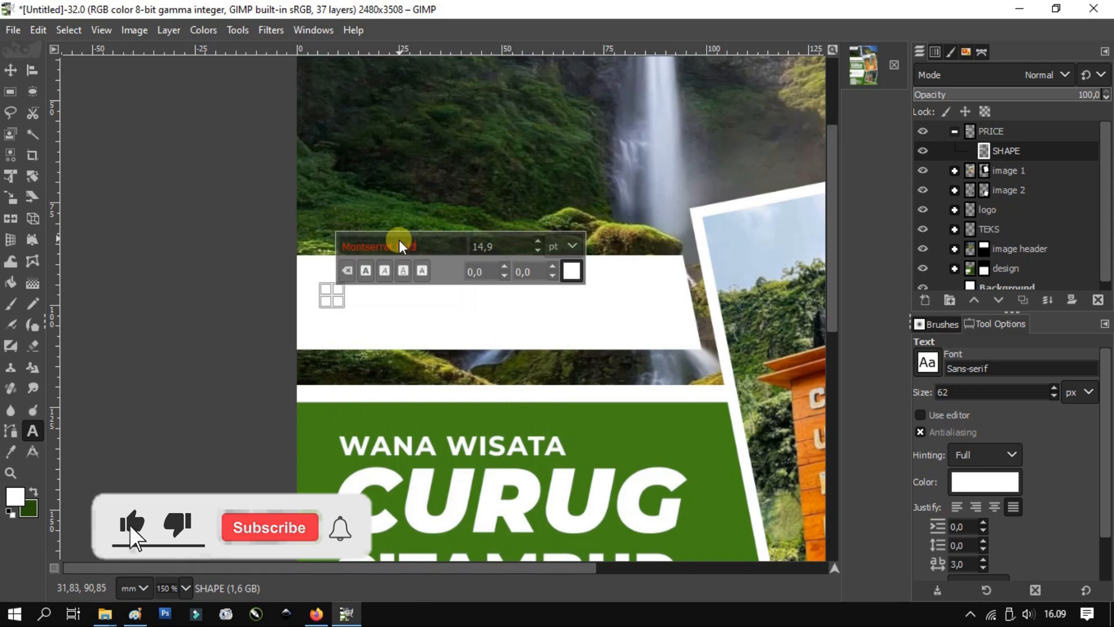
left_click(329, 295)
type("biaya ,m")
key("ctrl+u")
left_click(1025, 268)
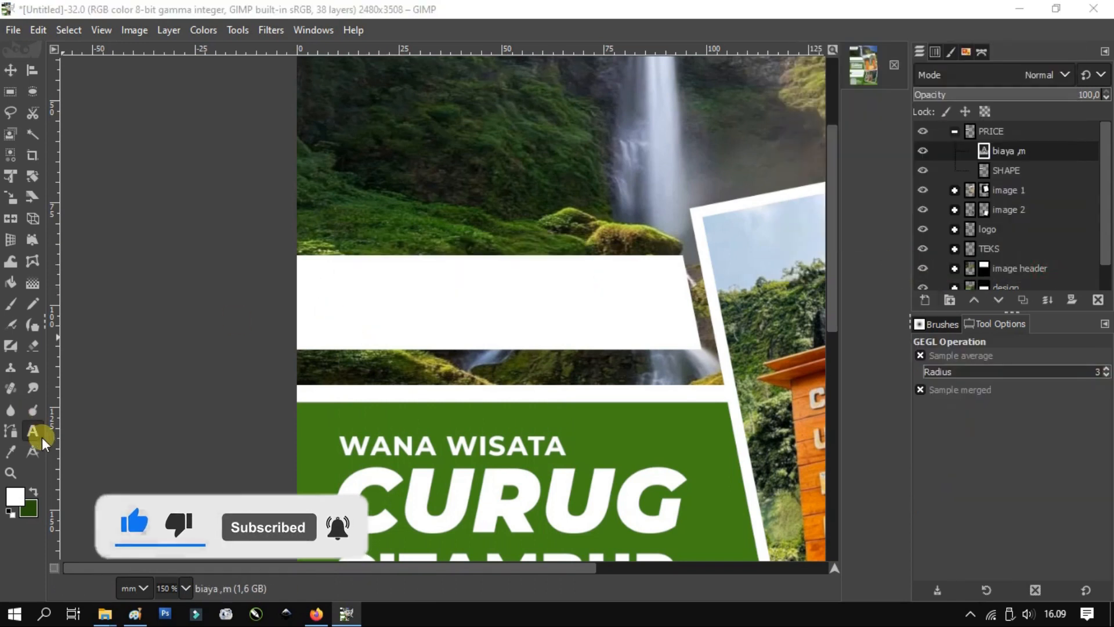
left_click(32, 433)
right_click(1019, 152)
left_click(909, 261)
- Add the text "BIAYA MASUK" on the white bar and color it dark green
left_click(351, 295)
type("BIAYA MASUK")
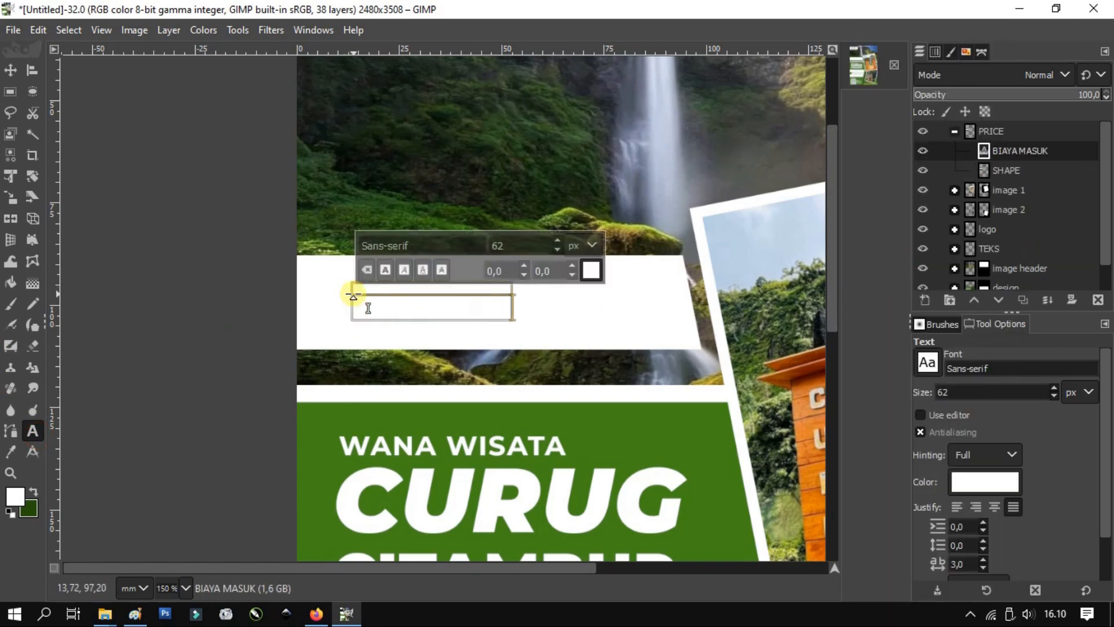
left_click(591, 270)
left_click(632, 364)
left_click(650, 419)
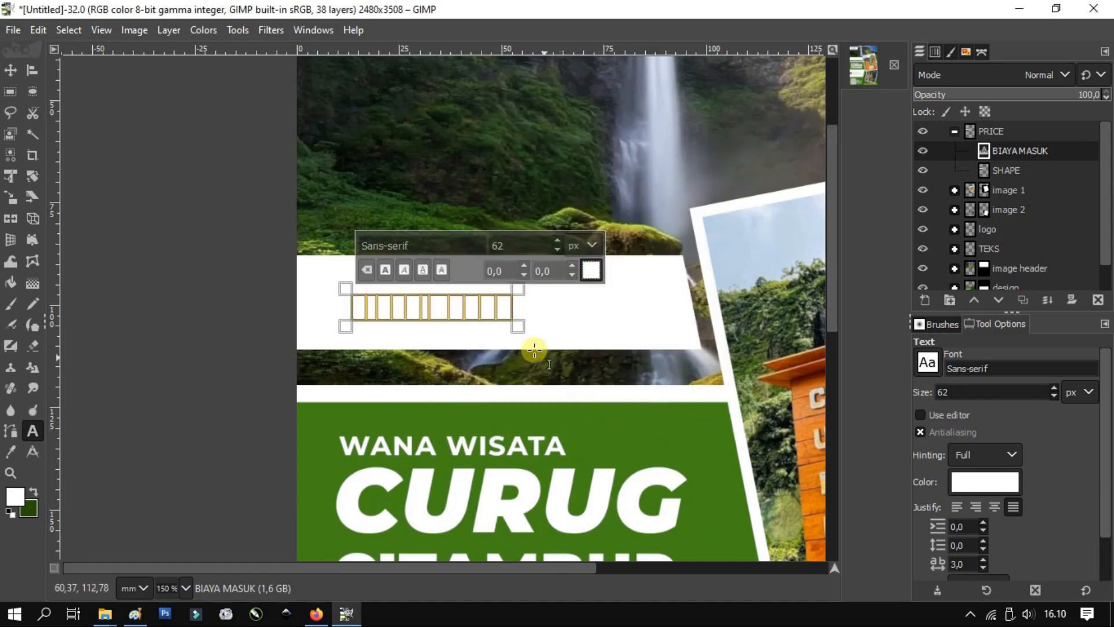
left_click(652, 370)
left_click(654, 416)
- Set the font of the "BIAYA MASUK" text to Montserrat Bold
type("Montserrat")
key("Return")
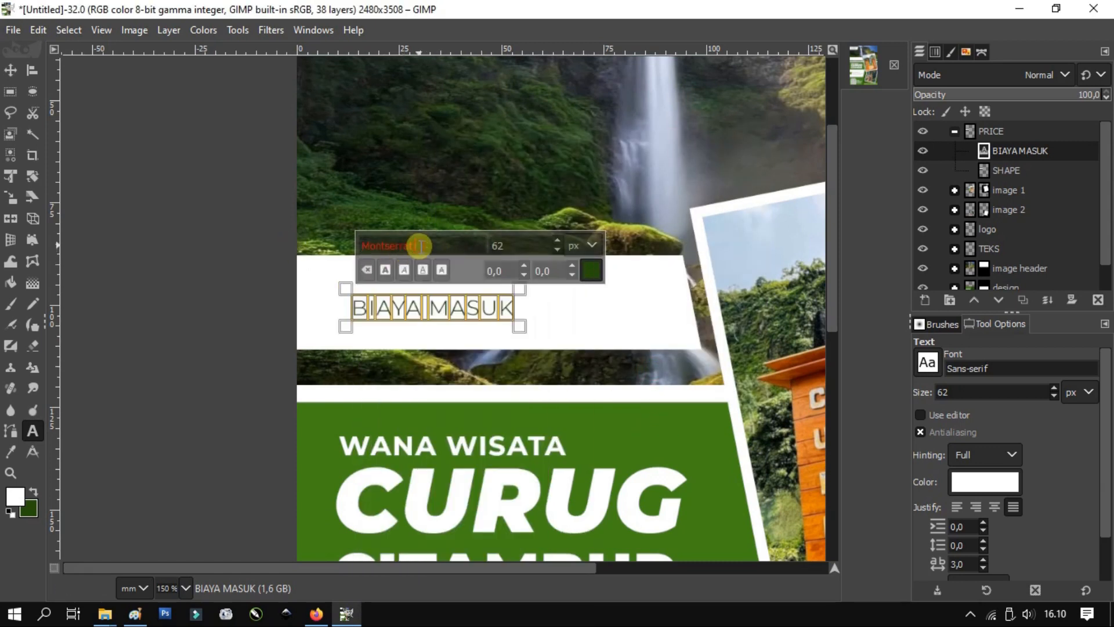
type("BOL")
key("Return")
left_click_drag(441, 242, 417, 247)
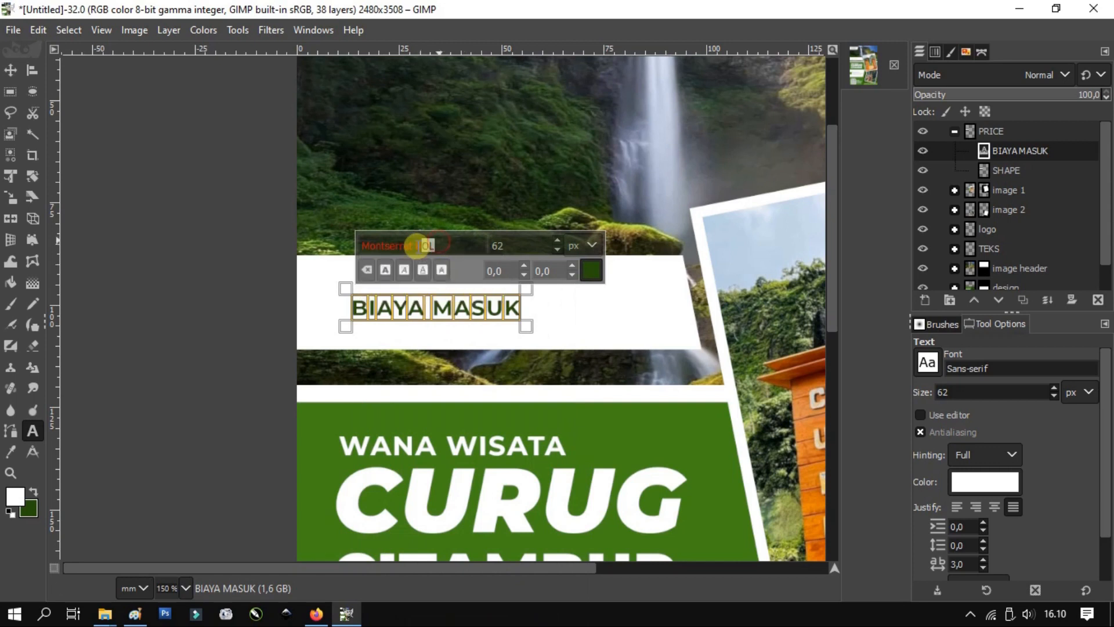
key("BackSpace")
scroll(447, 406, "down", 5)
left_click(444, 473)
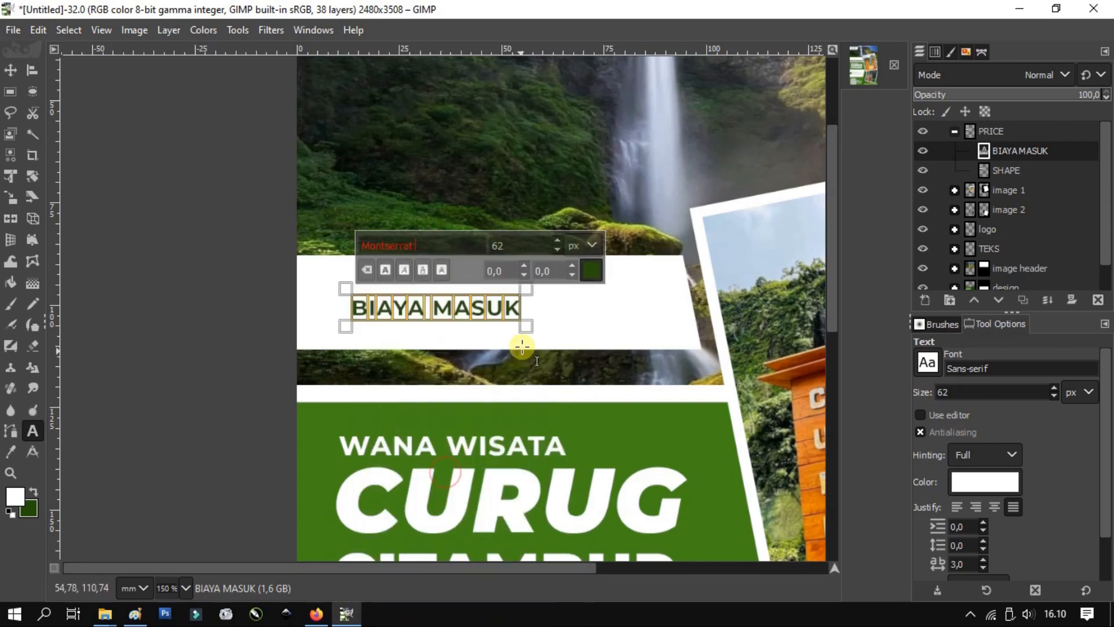
- Move the "BIAYA MASUK" text to the upper left of the white bar
key("m")
scroll(398, 308, "up", 1)
left_click_drag(398, 309, 353, 261)
- Extend the white bar's text to read "BIAYA MASUK HANYA :"
key("t")
left_click(499, 270)
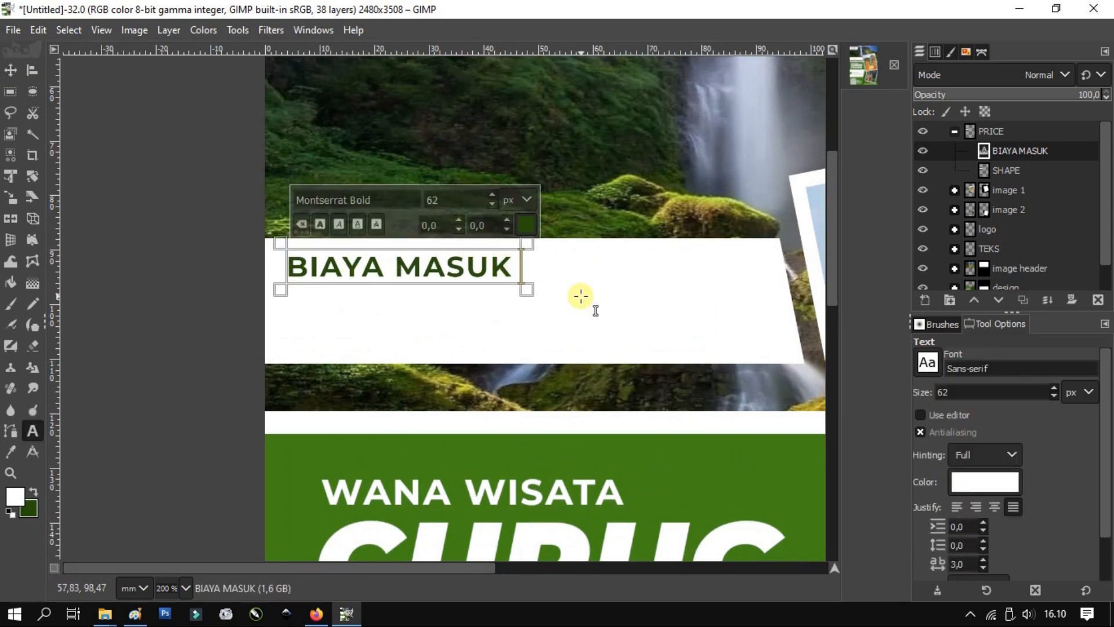
type("HANYA")
left_click(11, 70)
key("t")
left_click(458, 268)
key("ctrl+a")
left_click(10, 70)
left_click(459, 263)
right_click(459, 262)
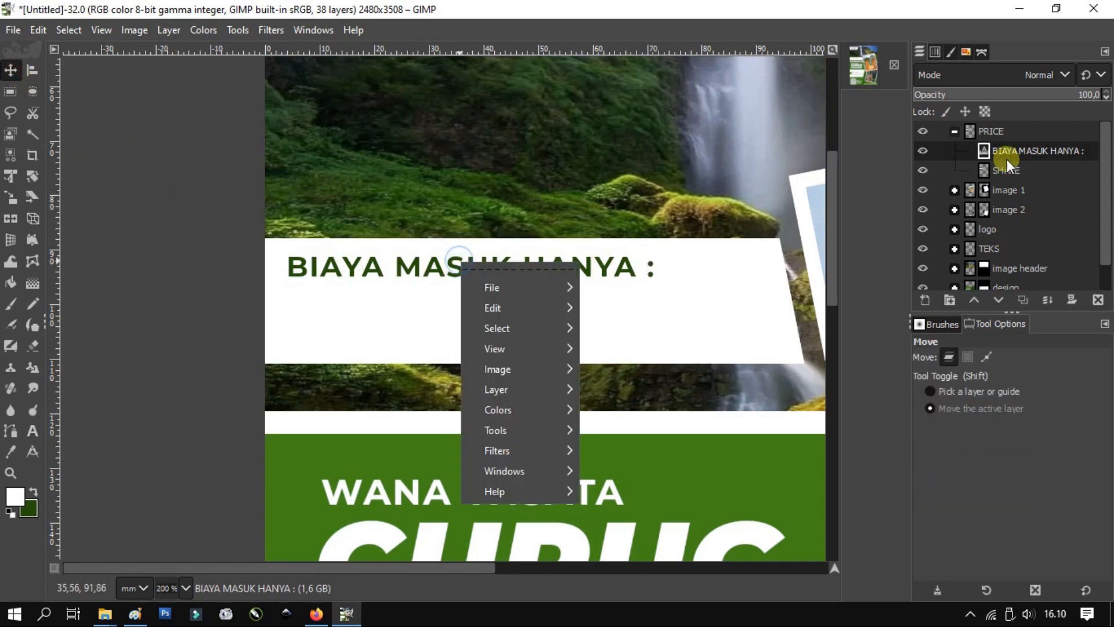
- Duplicate the "BIAYA MASUK HANYA :" text, place the copy below it and replace its wording with "Rp. 10.000/ Orang"
right_click(1020, 152)
left_click(964, 220)
left_click_drag(511, 271, 509, 304)
key("t")
left_click(508, 303)
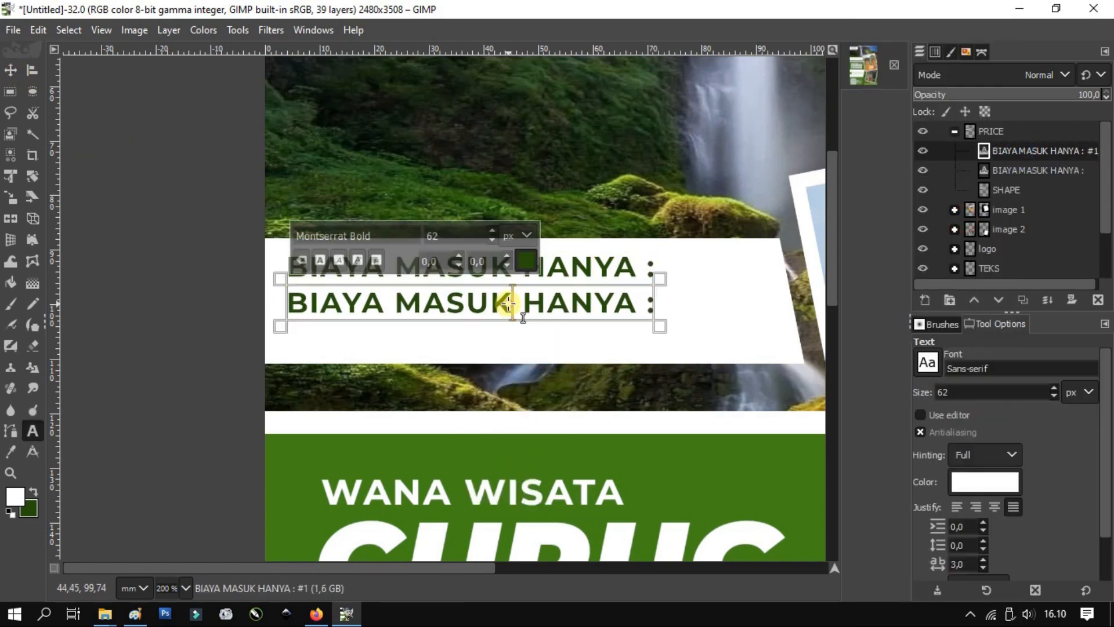
key("ctrl+a")
type("R")
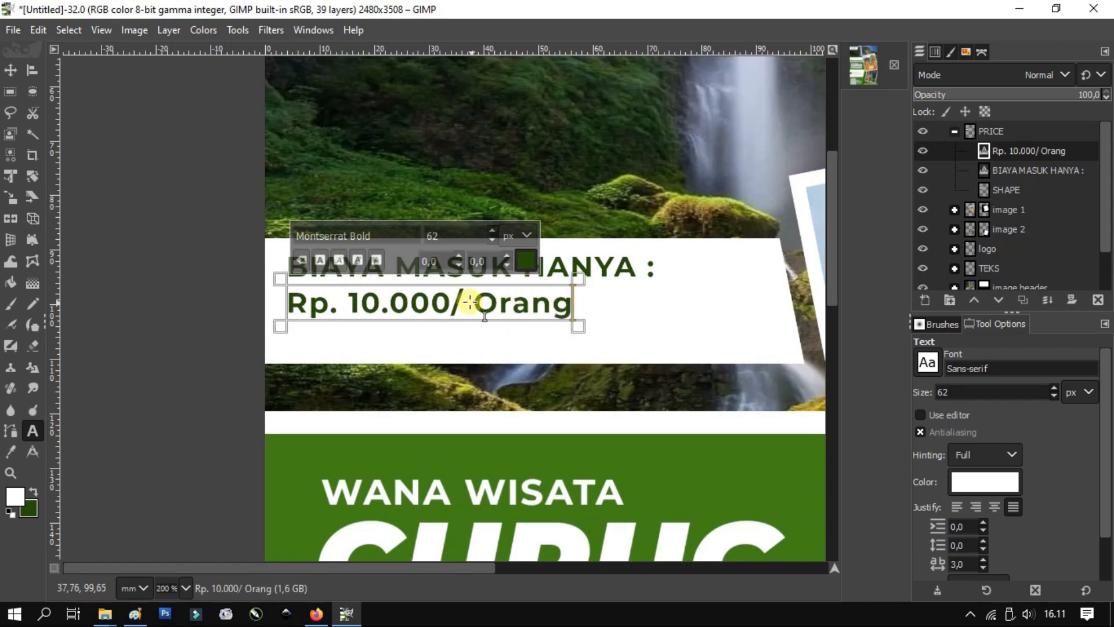
- Set the font of the "Rp. 10.000" part of the price text to Montserrat Heavy Italic
left_click_drag(454, 303, 289, 303)
left_click(385, 236)
key("BackSpace")
key("BackSpace")
key("BackSpace")
key("BackSpace")
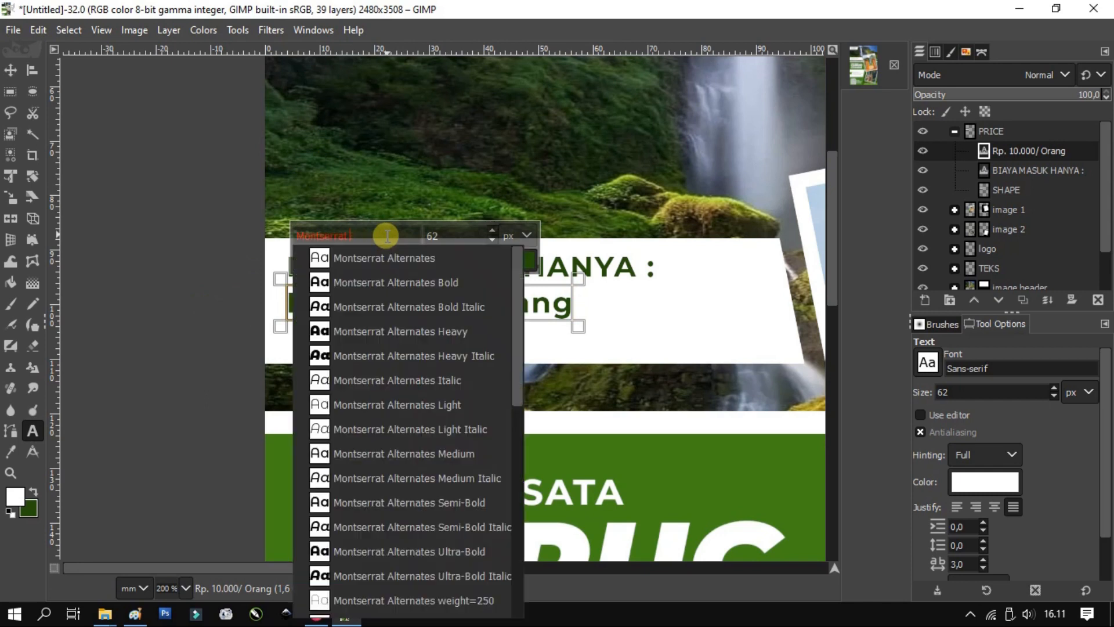
type("HE")
key("Down")
key("Down")
key("Return")
- Set the size of the "Rp. 10.000" part to 25 pt
left_click(507, 236)
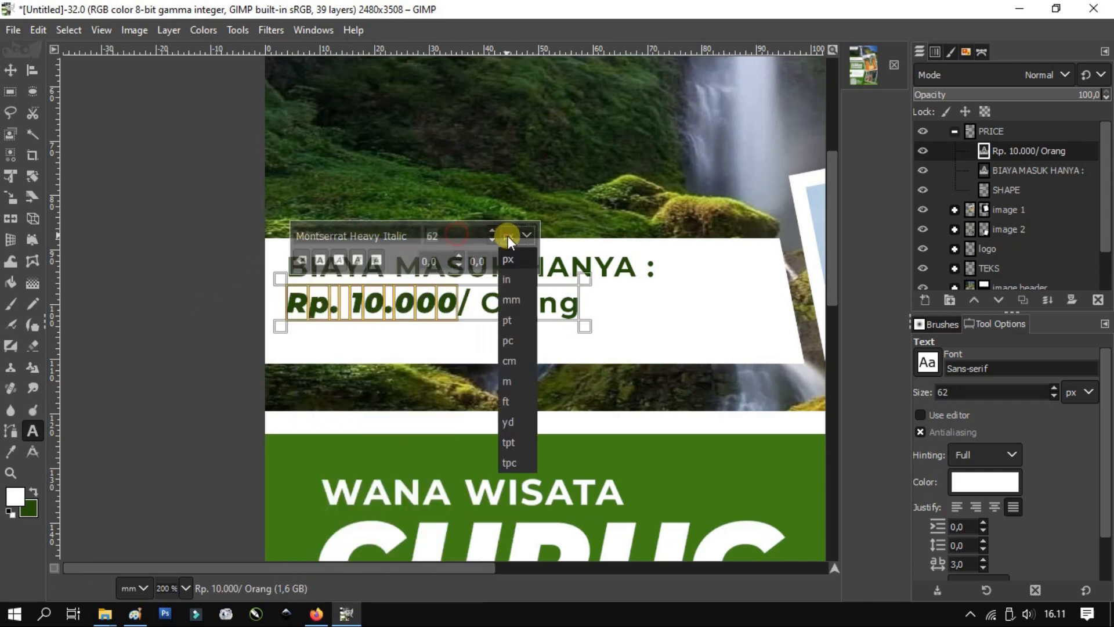
left_click(514, 314)
left_click_drag(448, 235, 377, 236)
type("25")
key("Return")
- Remove the space before "Orang" in the price text and set that word's size to 10 pt
left_click(590, 323)
key("BackSpace")
left_click_drag(590, 323, 737, 329)
left_click_drag(458, 239, 379, 243)
type("10")
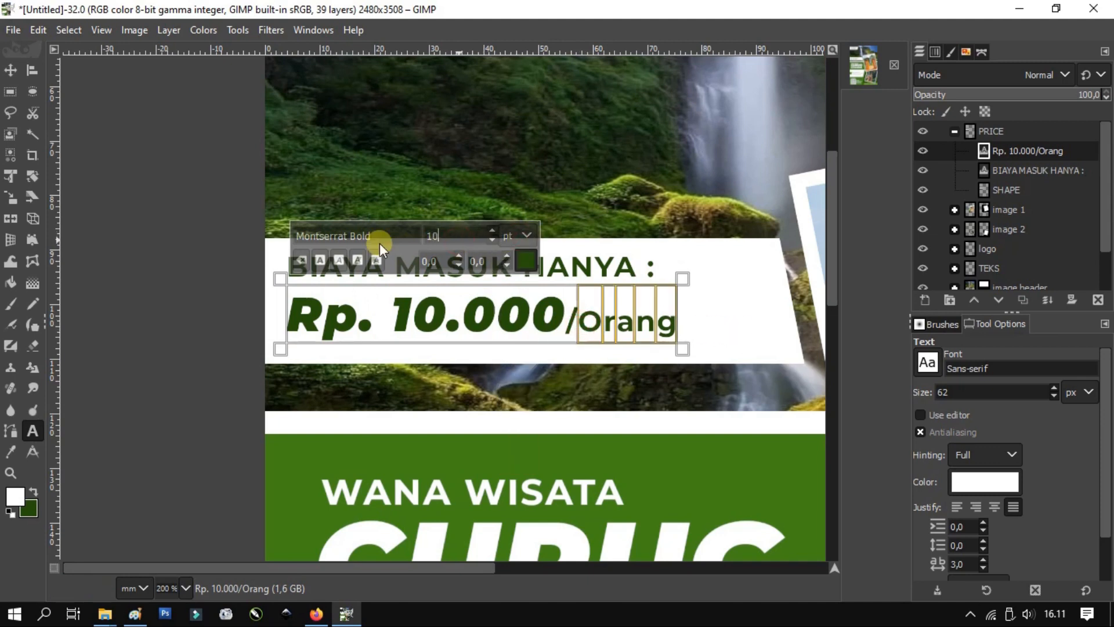
key("Return")
- Scale down the "BIAYA MASUK HANYA :" text with Unified Transform and position it just above the price
left_click(11, 70)
left_click(981, 170)
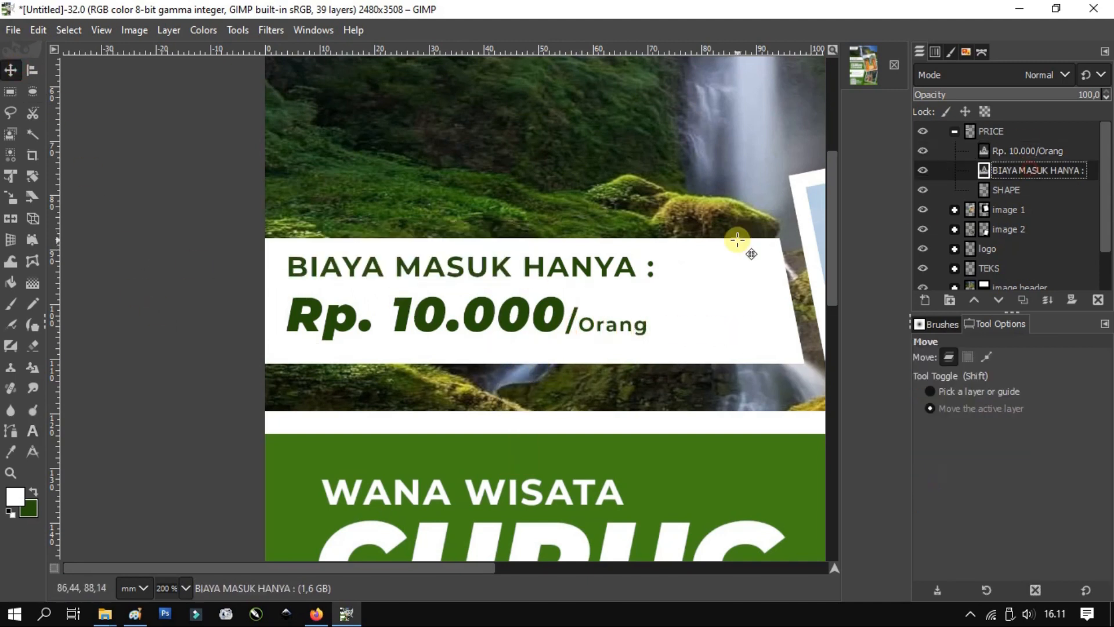
key("shift+t")
left_click(680, 259)
scroll(678, 260, "up", 1)
left_click_drag(648, 243, 543, 258)
mouse_move(549, 273)
left_mouse_down()
mouse_move(614, 257)
mouse_move(562, 280)
left_mouse_up()
left_click(777, 163)
- Switch to the Move tool and collapse the PRICE layer group with the whole flyer in view
scroll(558, 274, "down", 6)
left_click_drag(446, 568, 579, 570)
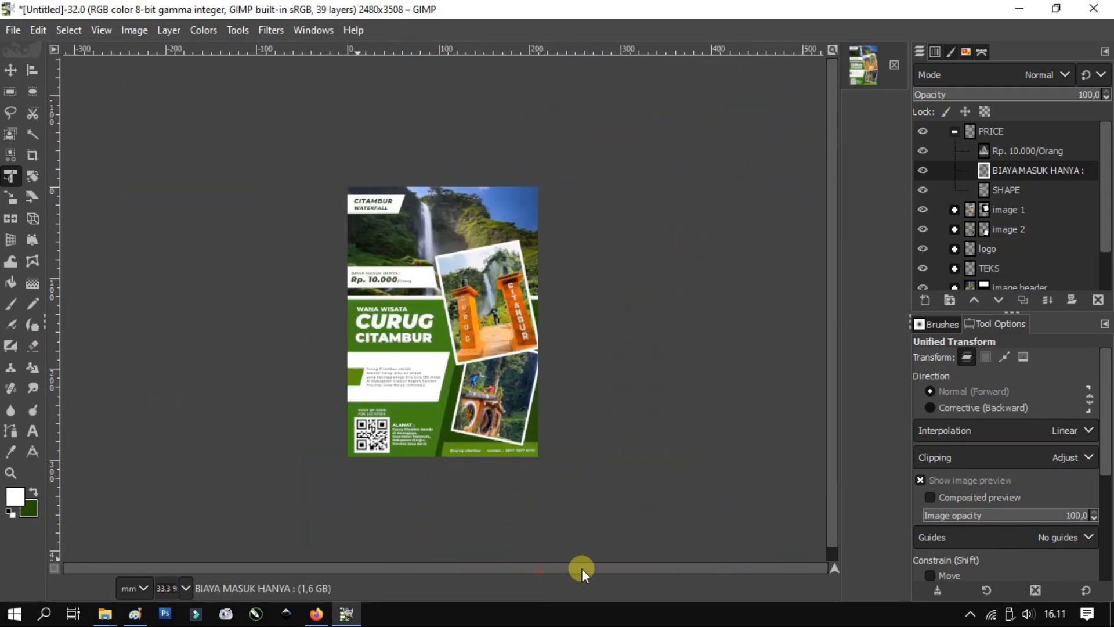
scroll(475, 301, "up", 1)
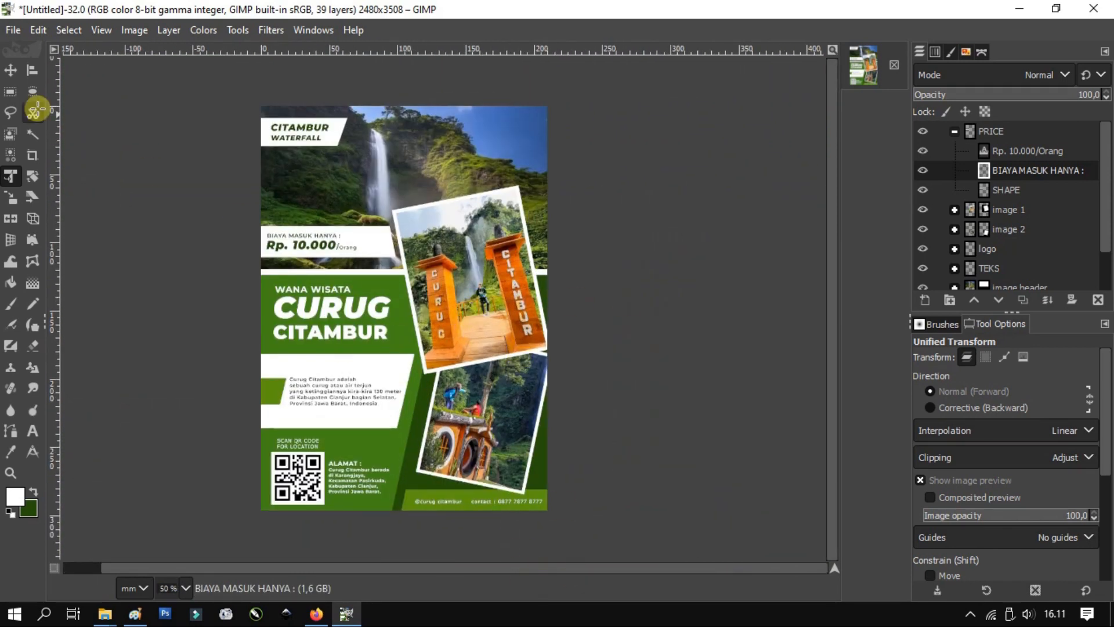
key("m")
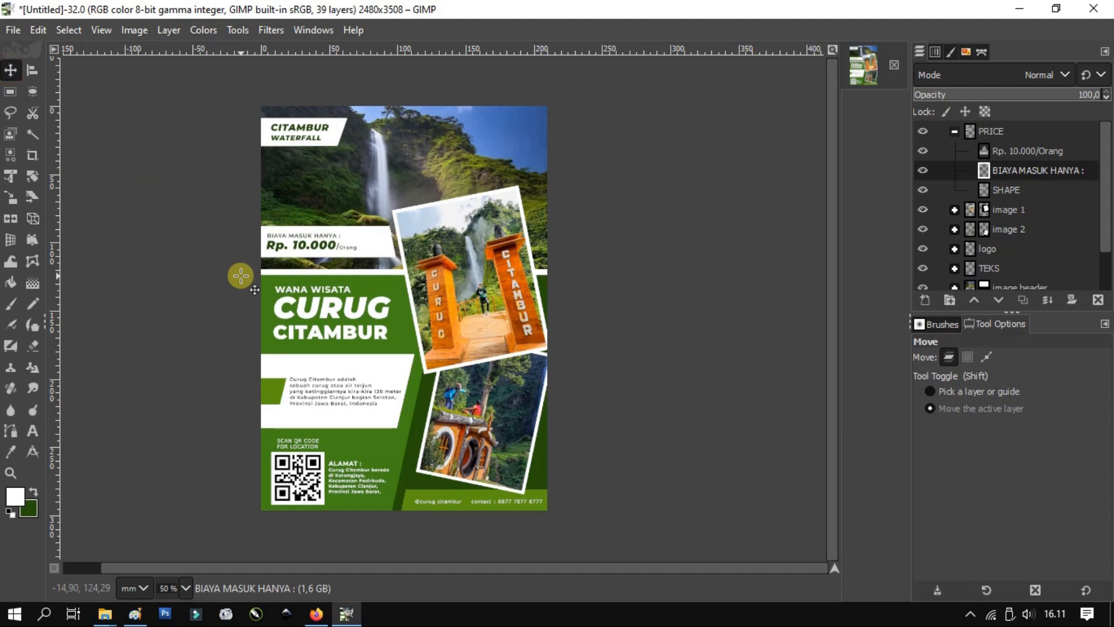
left_click(954, 132)
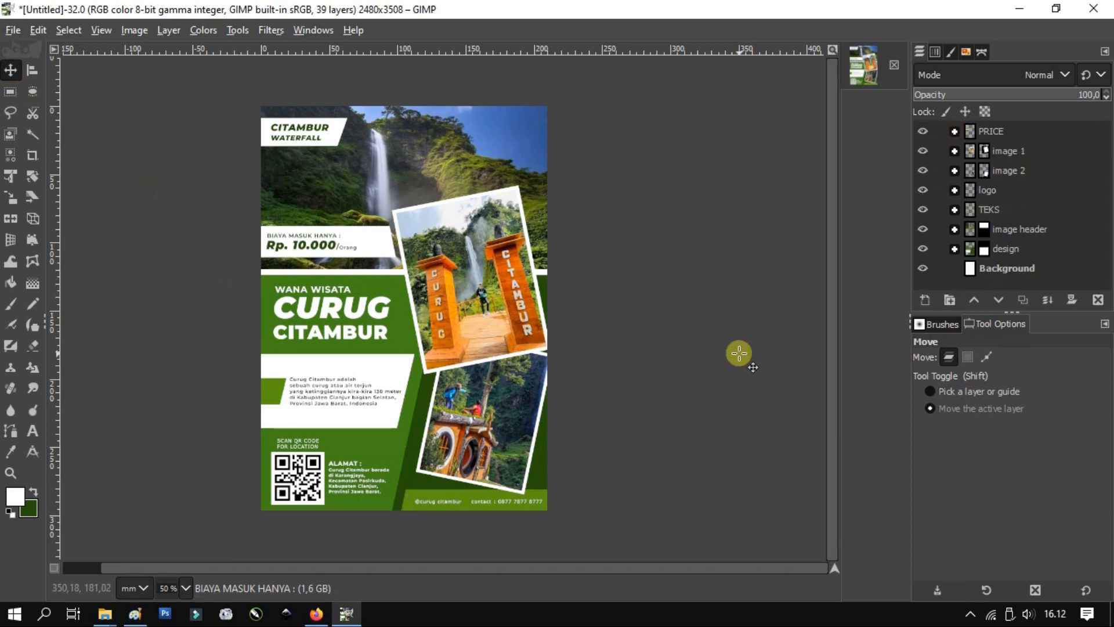
key("alt+Tab")
left_click(809, 452)
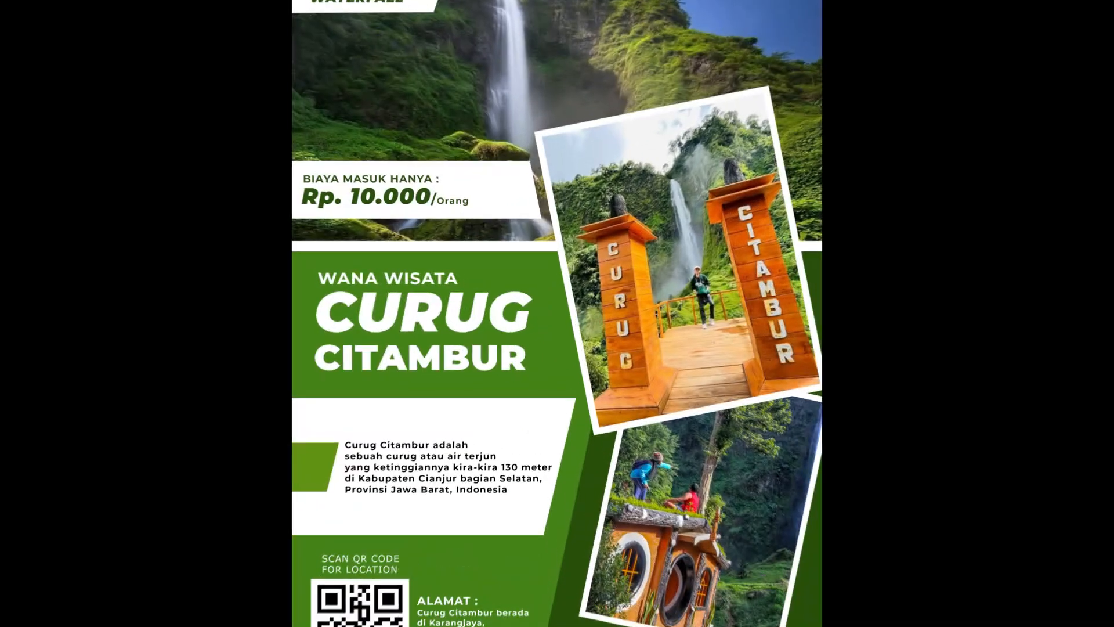